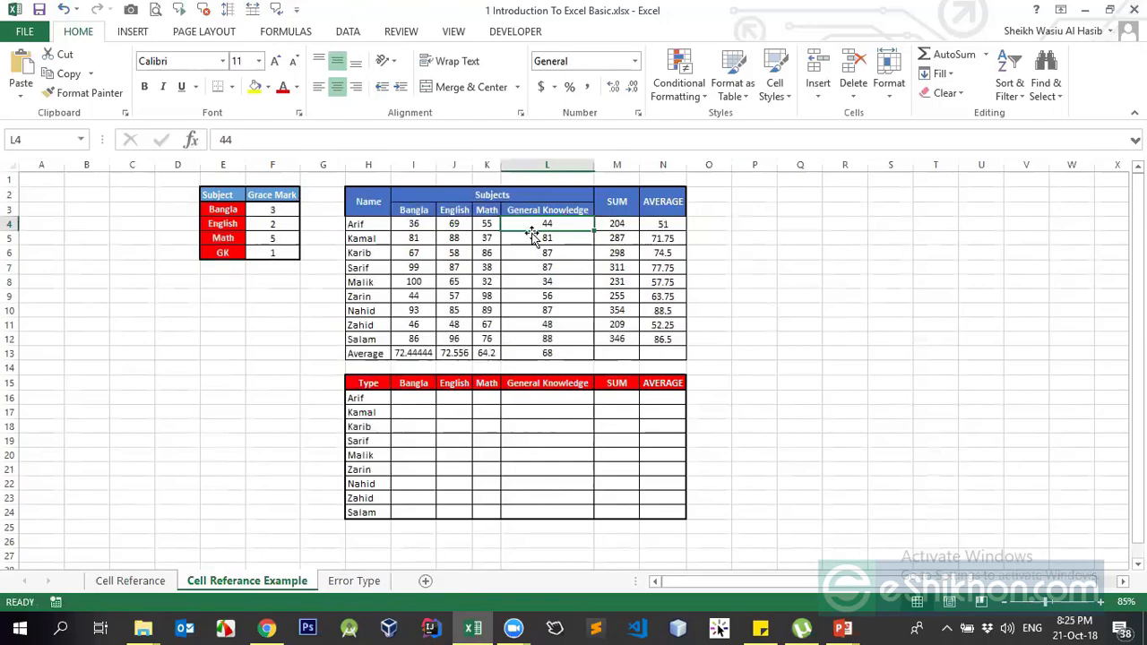
# - Inspect the General Knowledge mark stored in cell L4
pyautogui.click(527, 239)
pyautogui.click(538, 226)
pyautogui.click(749, 270)
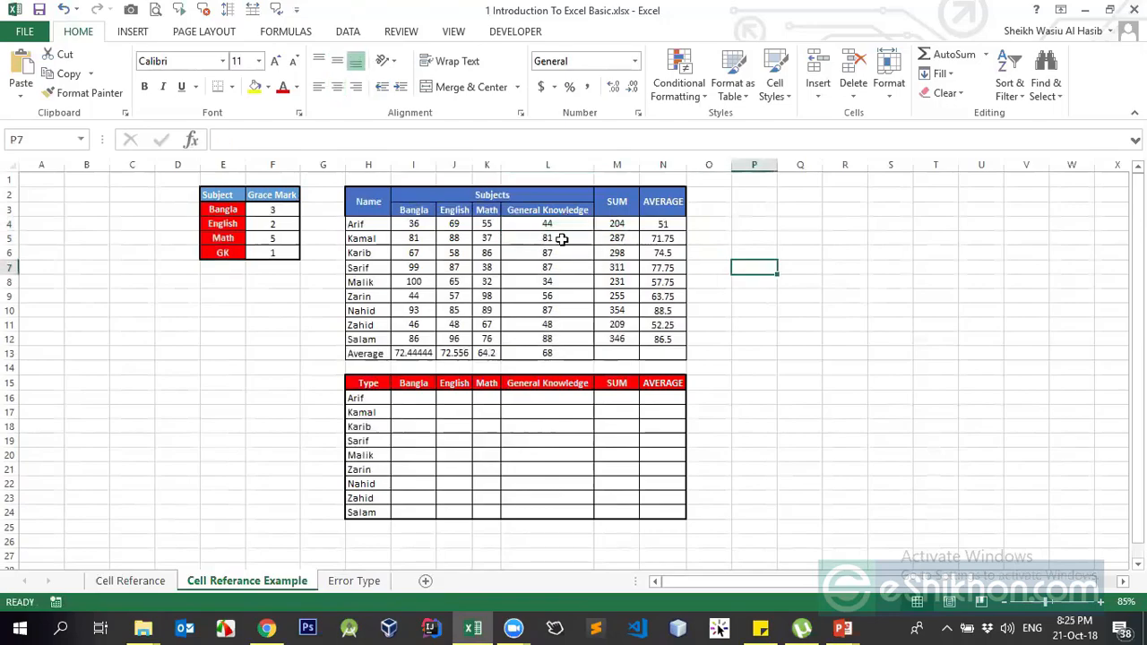
pyautogui.click(557, 223)
# - Start a T formula on L4 in O4, then cancel it, leaving O4 empty
pyautogui.click(722, 226)
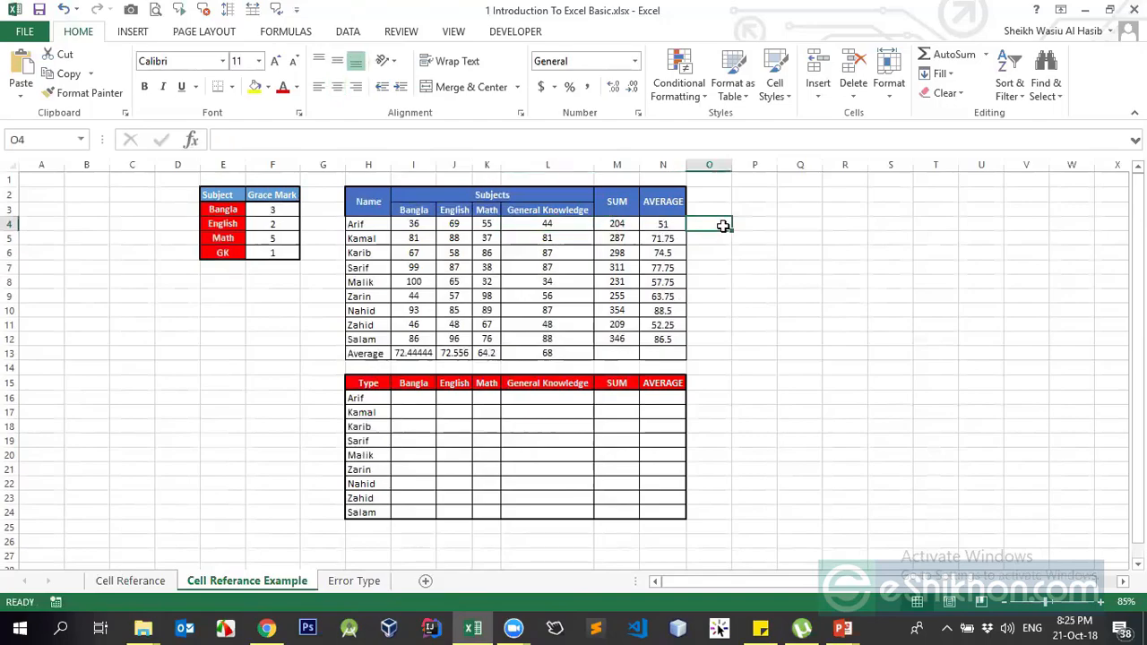
pyautogui.write('=text')
pyautogui.press('Tab')
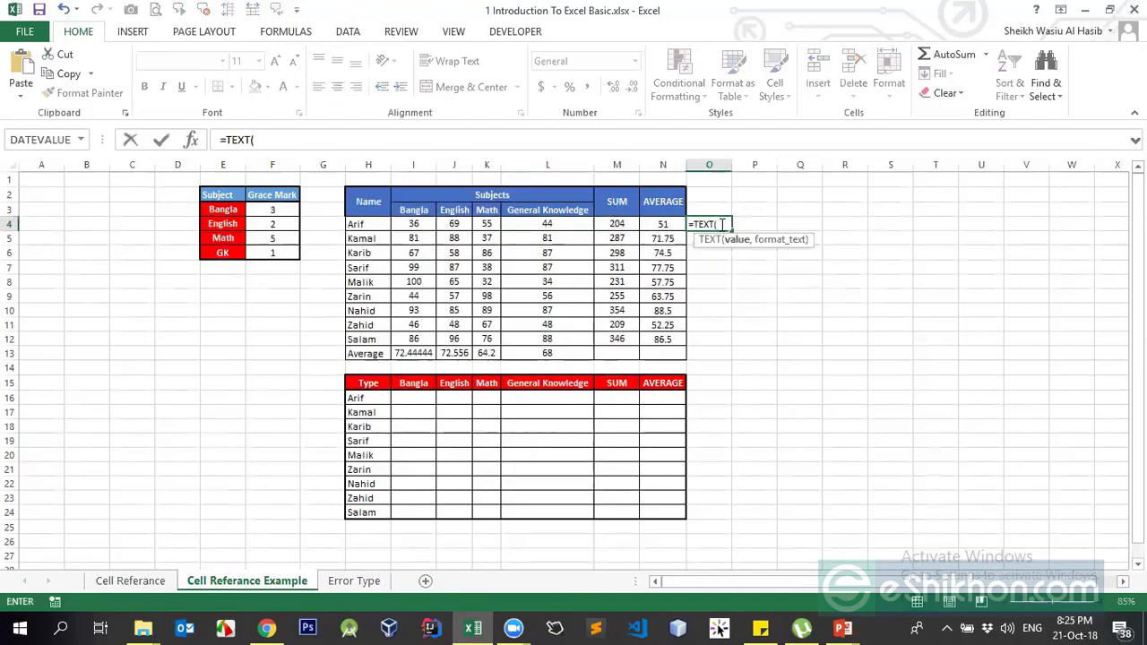
pyautogui.press('BackSpace')
pyautogui.press('BackSpace')
pyautogui.press('BackSpace')
pyautogui.press('BackSpace')
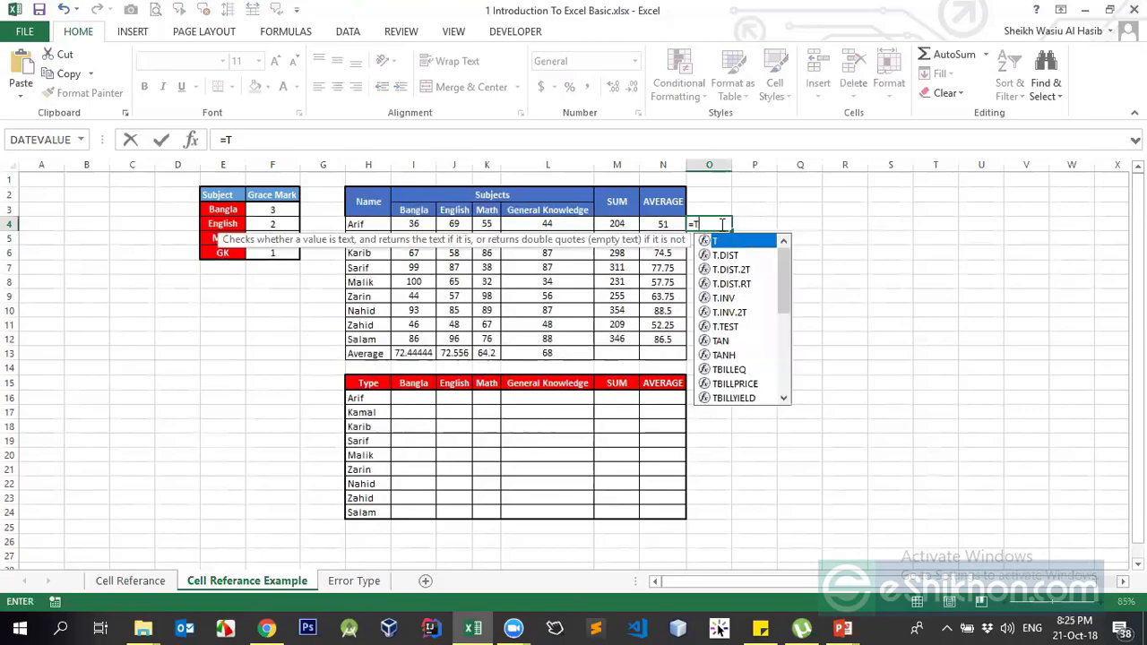
pyautogui.press('Tab')
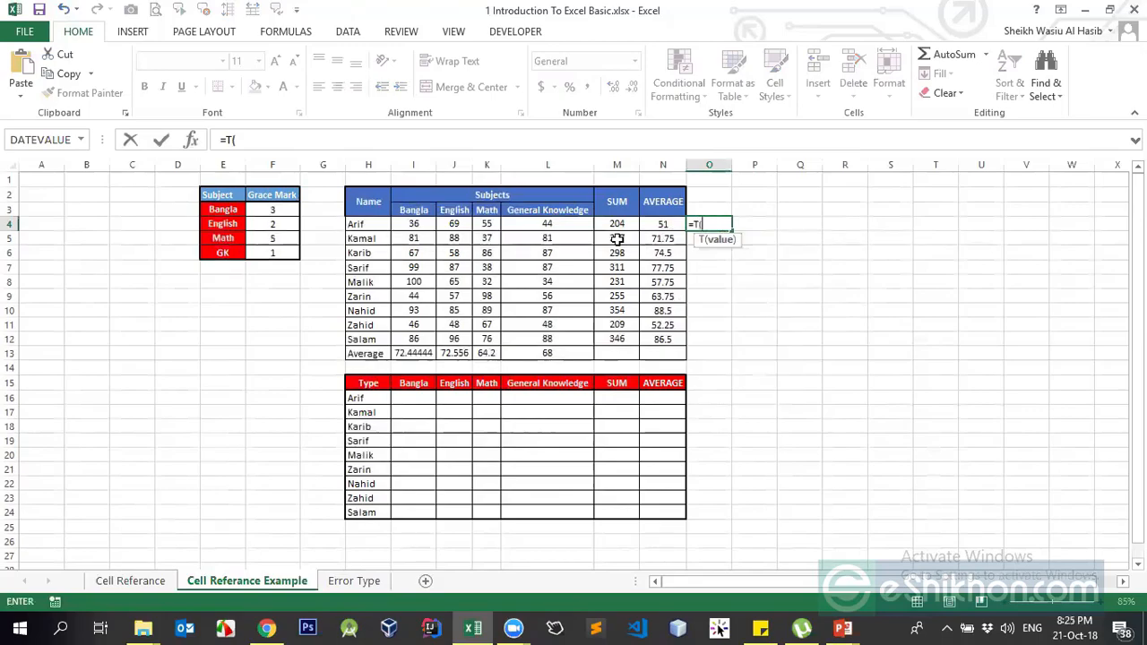
pyautogui.click(549, 226)
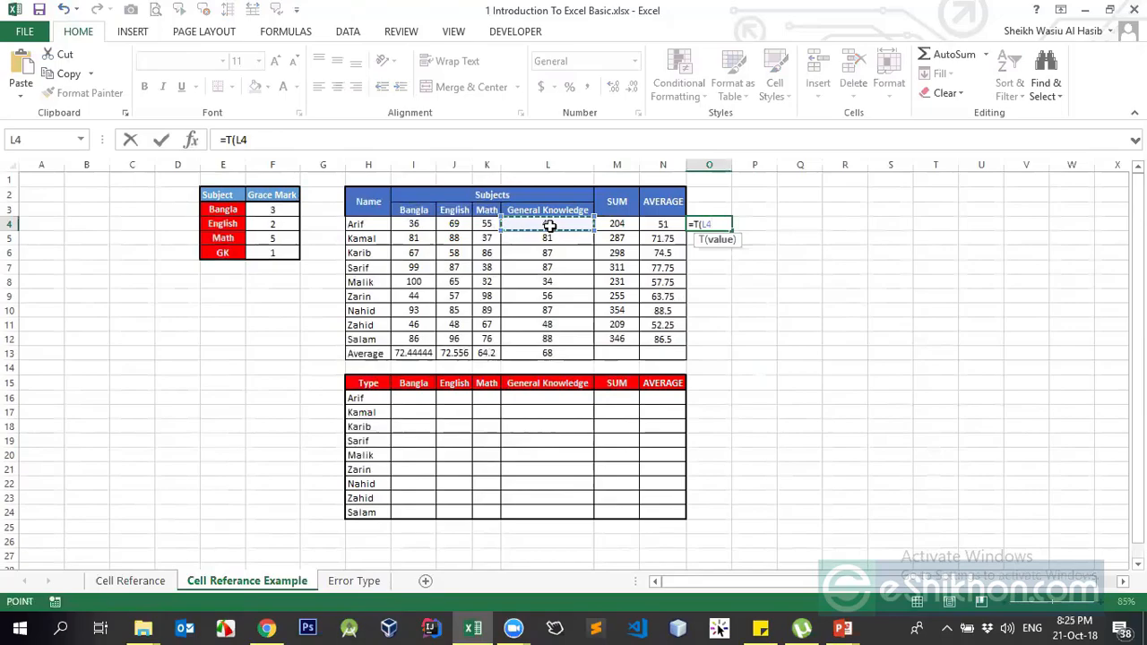
pyautogui.press('BackSpace')
pyautogui.press('BackSpace')
pyautogui.press('BackSpace')
pyautogui.press('Escape')
pyautogui.press('Down')
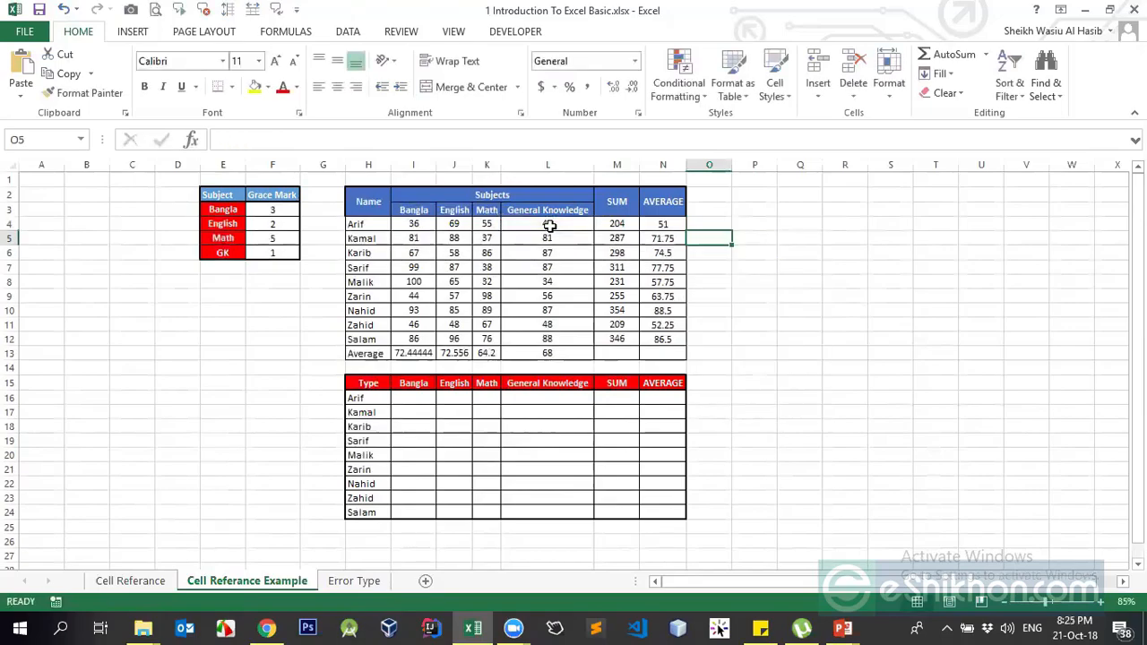
# - Enter 44 as text (="44") in P5 and the number 44 in P6
pyautogui.press('Right')
pyautogui.write('=')
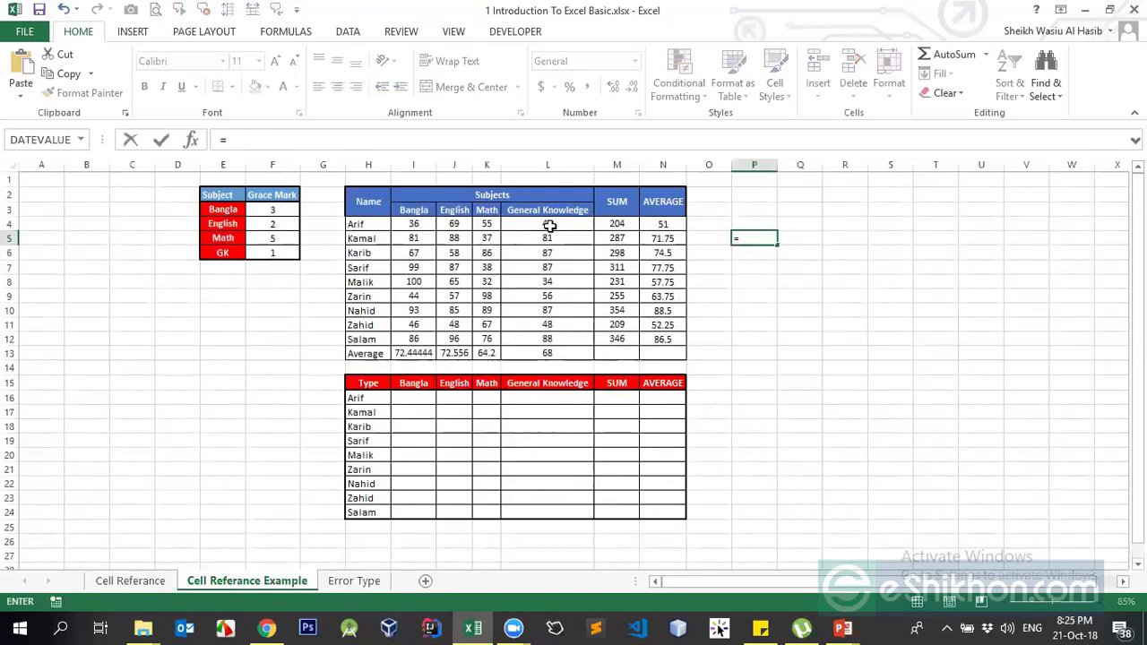
pyautogui.write('"44')
pyautogui.press('Return')
pyautogui.press('Up')
pyautogui.press('Down')
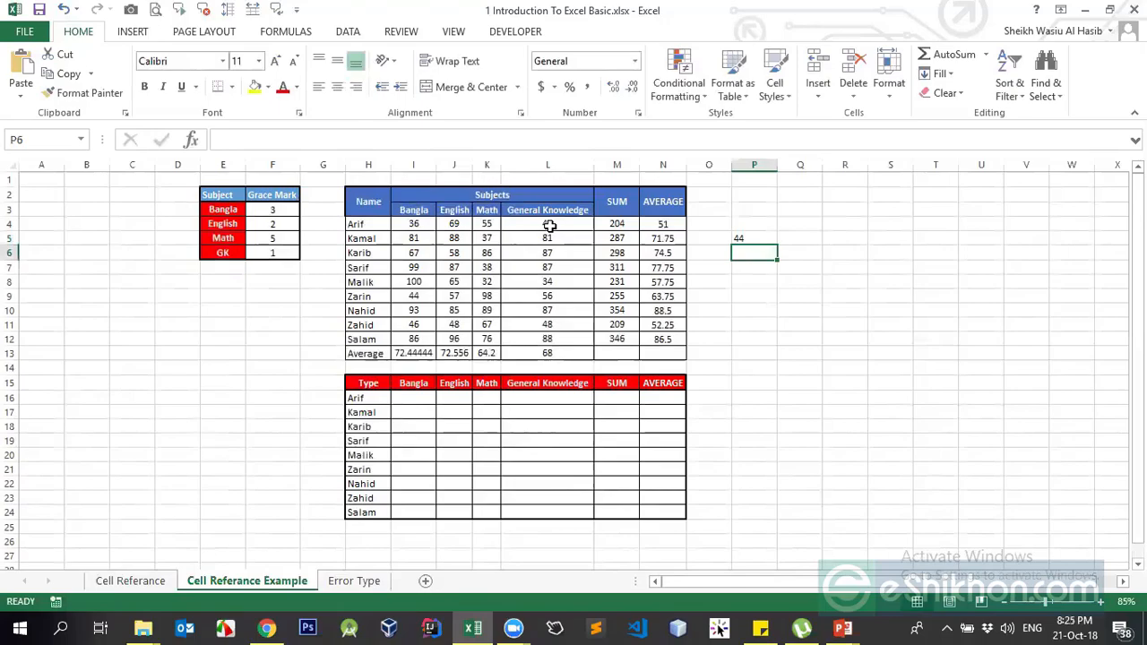
pyautogui.write('44')
pyautogui.press('Return')
pyautogui.press('Up')
# - Compare the contents of P5 (text formula) and P6 (plain number)
pyautogui.click(769, 238)
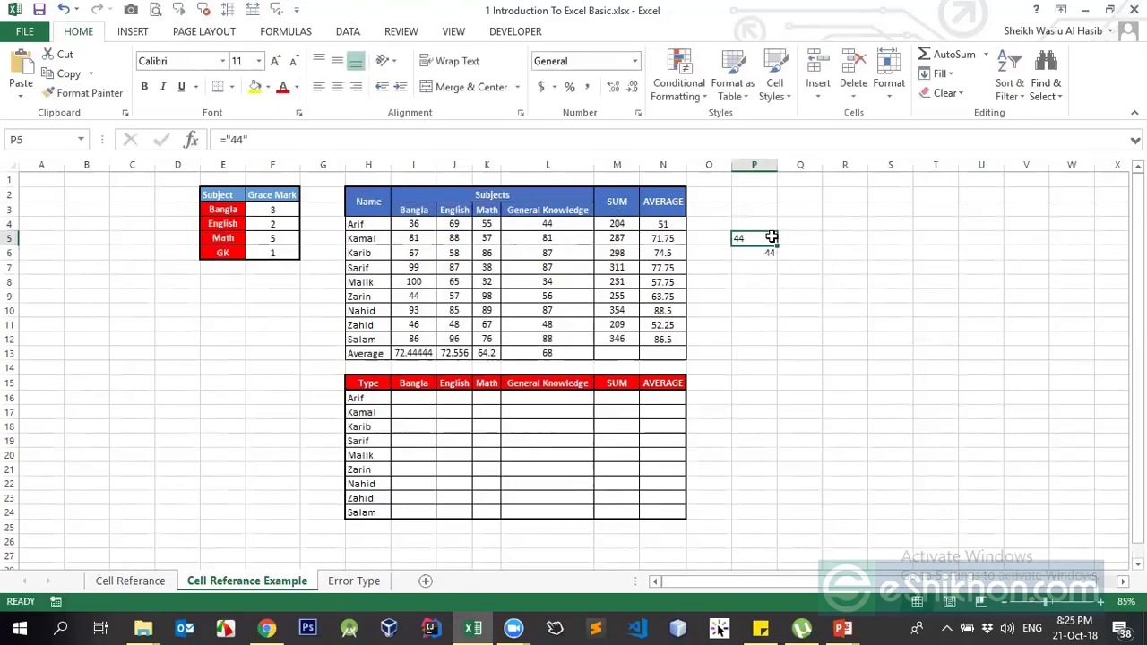
pyautogui.click(761, 252)
pyautogui.click(752, 239)
pyautogui.click(753, 253)
pyautogui.click(761, 238)
pyautogui.click(761, 251)
pyautogui.click(756, 239)
pyautogui.click(750, 253)
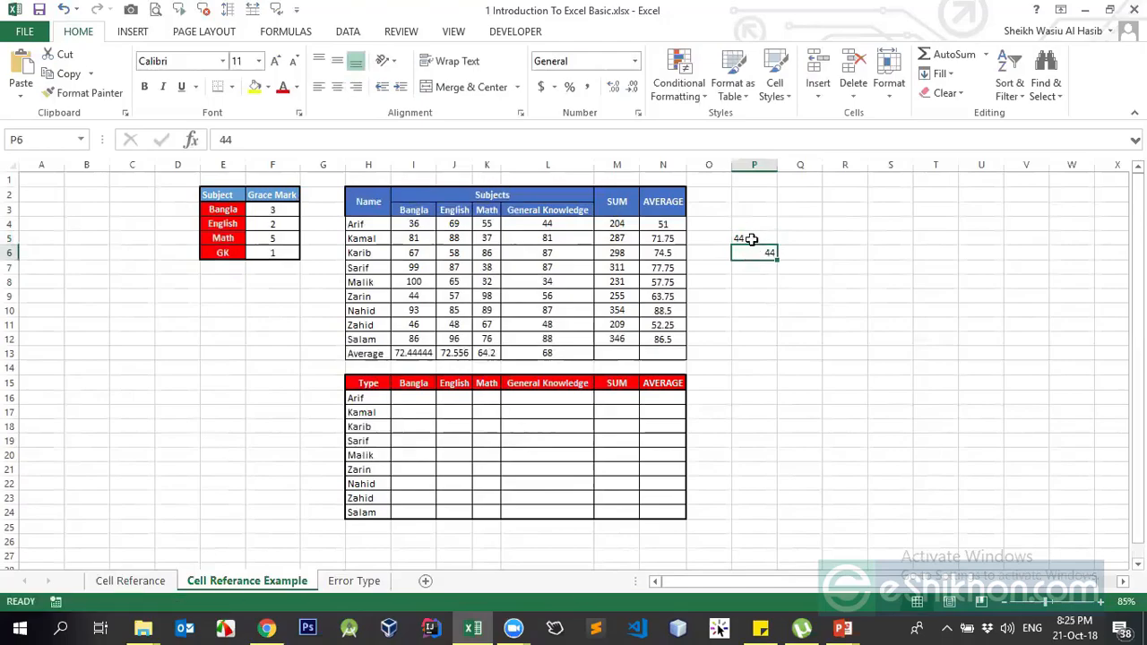
pyautogui.click(751, 239)
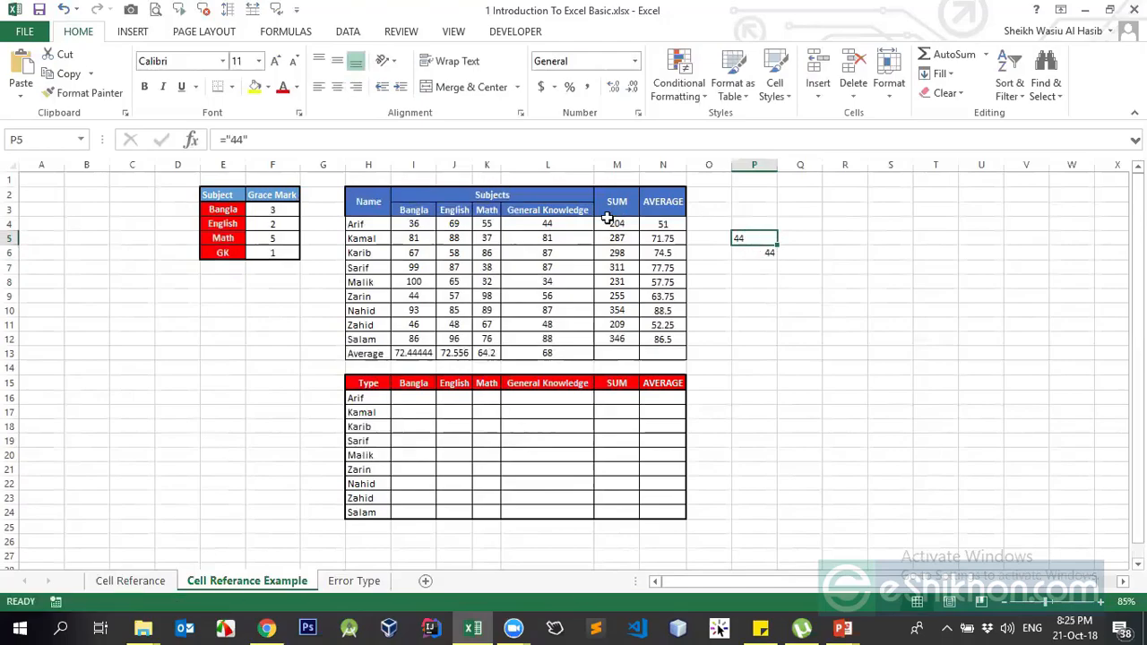
# - Add test formulas =P5+1 in Q5 and =P6+1 in Q6
pyautogui.click(790, 238)
pyautogui.write('=')
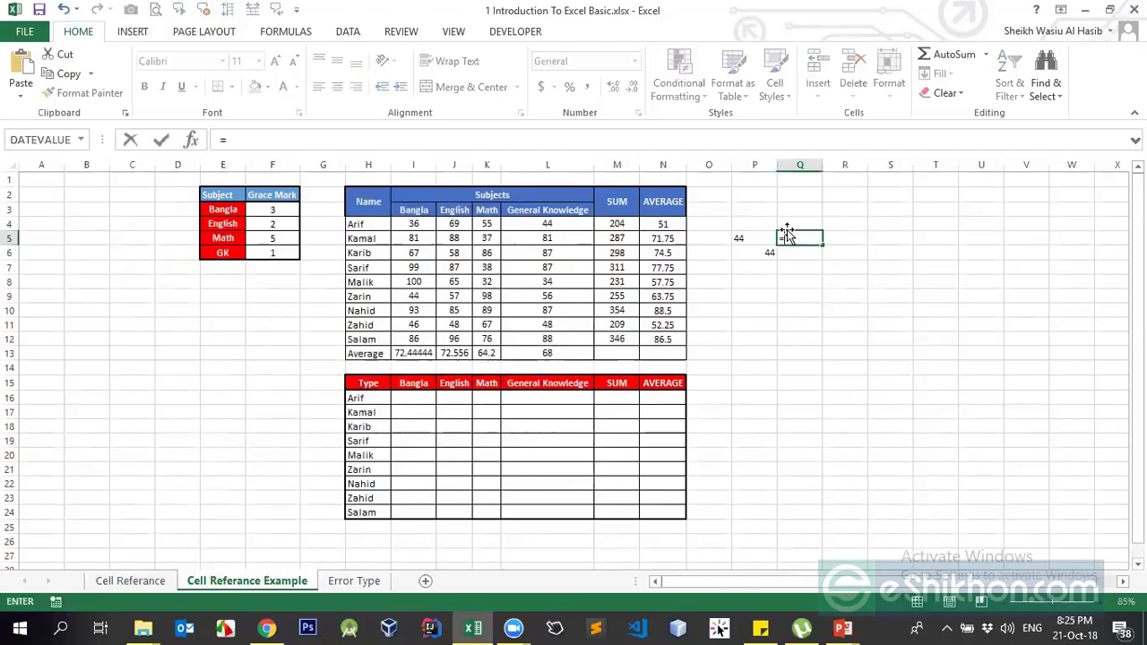
pyautogui.press('Left')
pyautogui.write('+1')
pyautogui.press('Return')
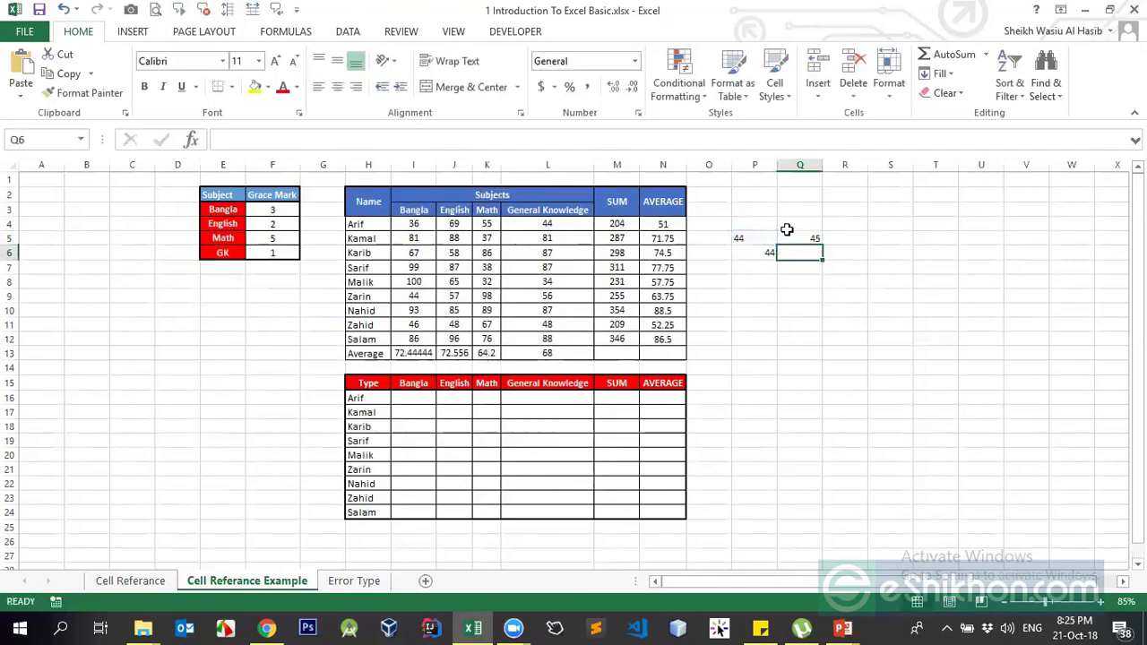
pyautogui.click(740, 237)
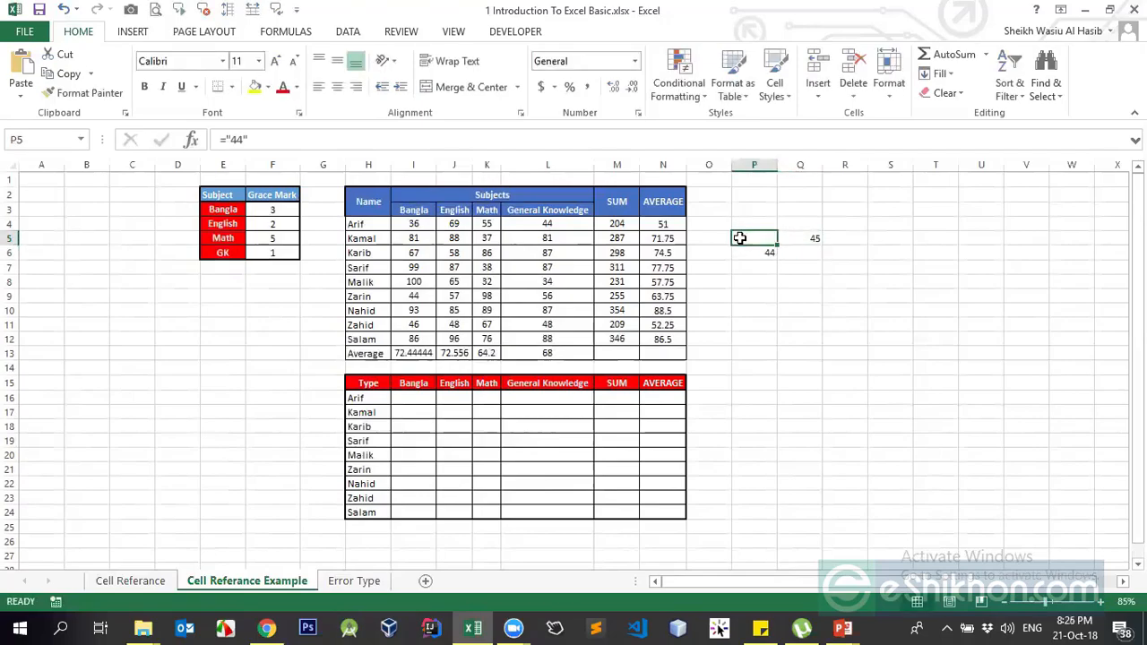
pyautogui.click(785, 251)
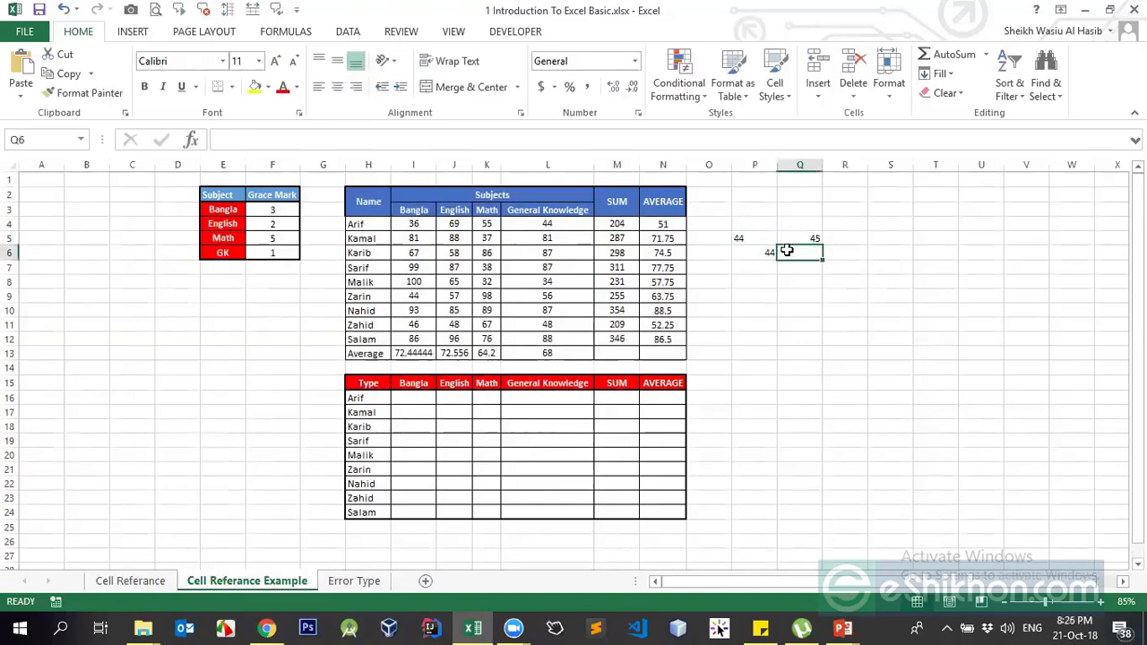
pyautogui.write('=')
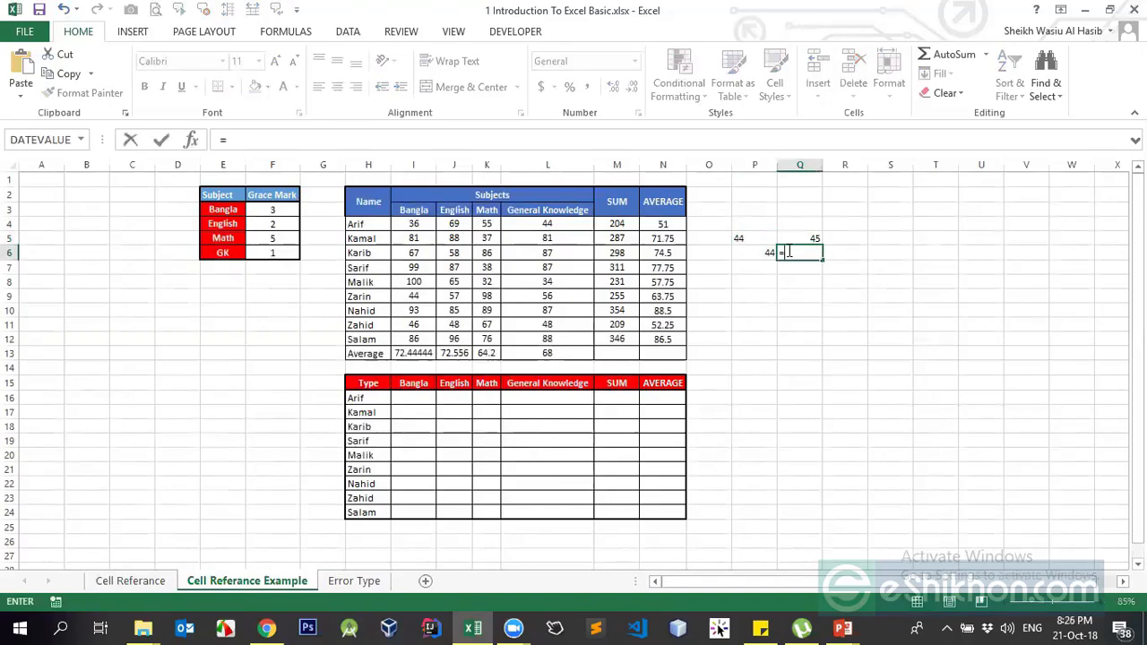
pyautogui.press('Left')
pyautogui.write('+1')
pyautogui.press('Return')
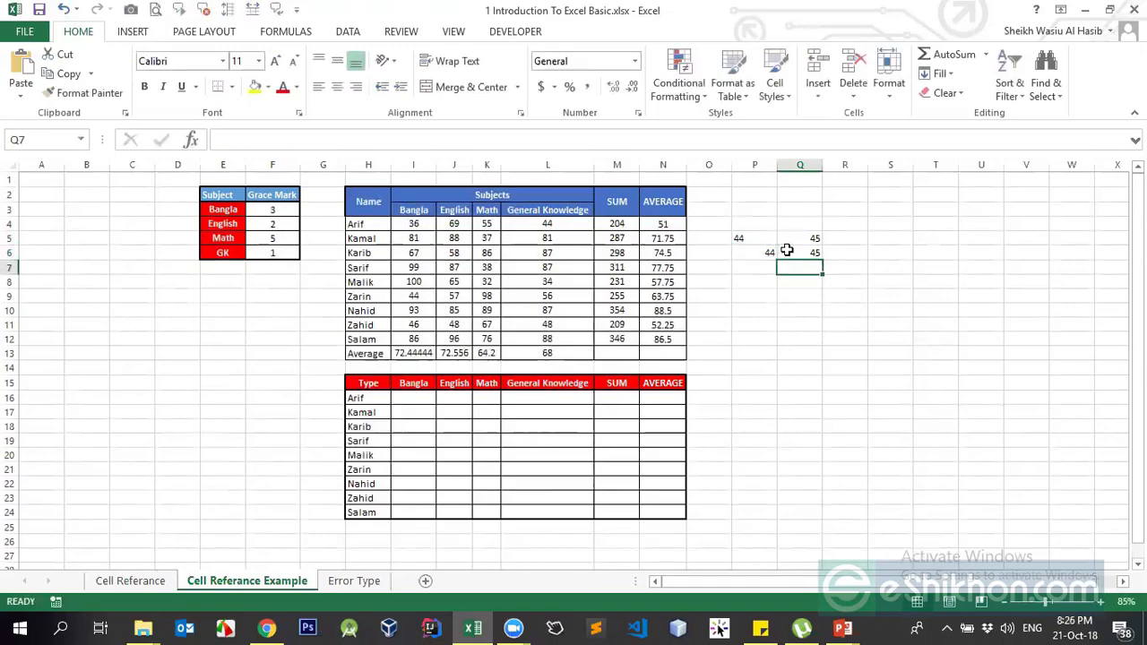
pyautogui.click(785, 251)
# - Clear the Q5:Q6 results and begin a new formula =P5 in Q5
pyautogui.press('Up')
pyautogui.hotkey('shift', 'Down')
pyautogui.press('Delete')
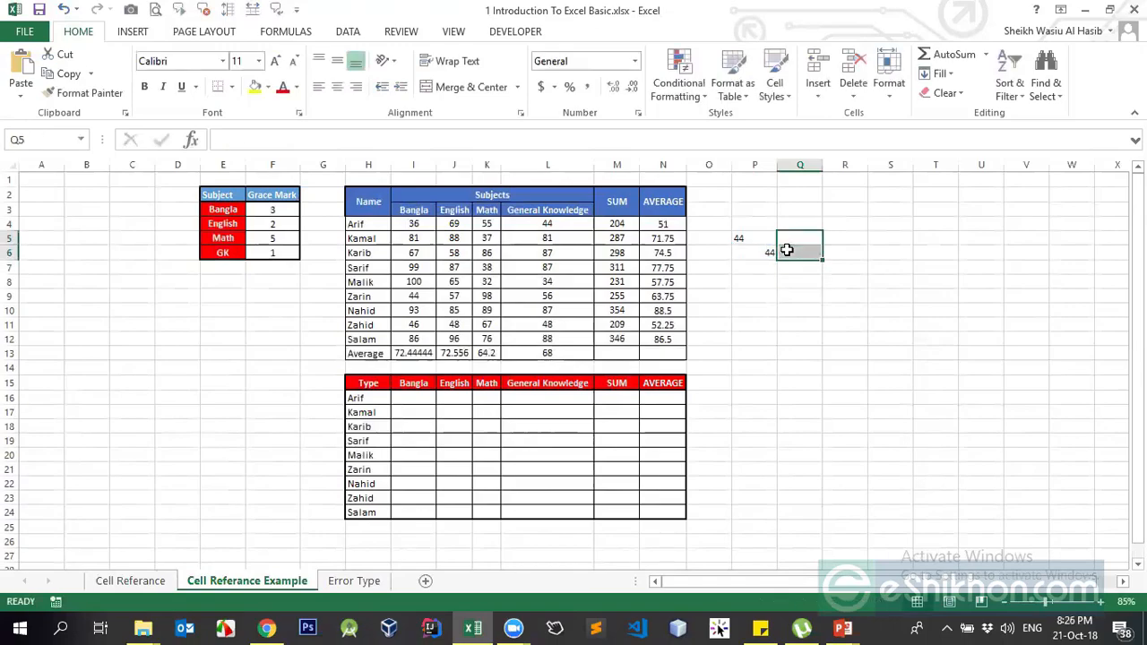
pyautogui.press('Up')
pyautogui.press('Down')
pyautogui.write('=')
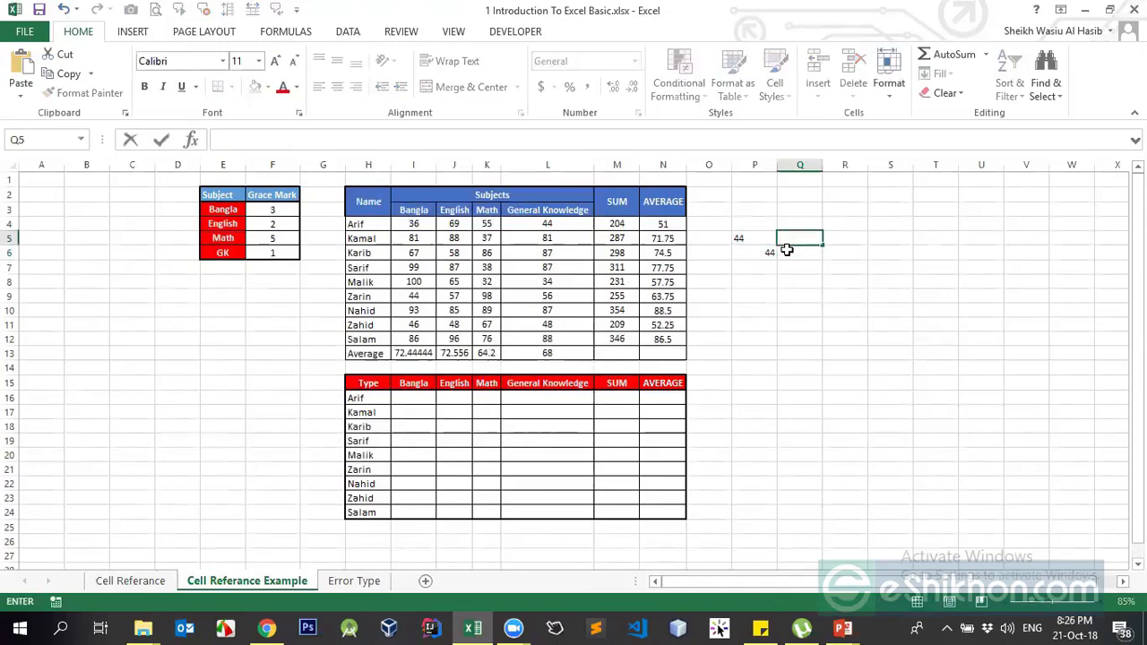
pyautogui.write('P5')
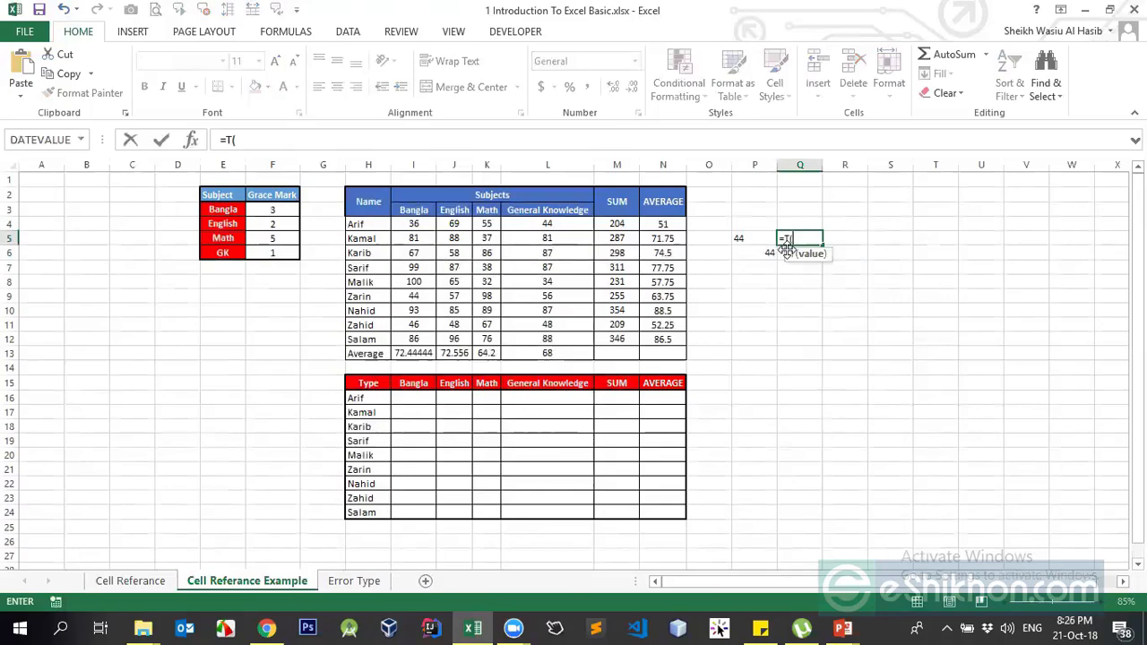
# - Finish the P5-referencing formula in Q5 and enter =T(P6) in Q6
pyautogui.press('F4')
pyautogui.press('Return')
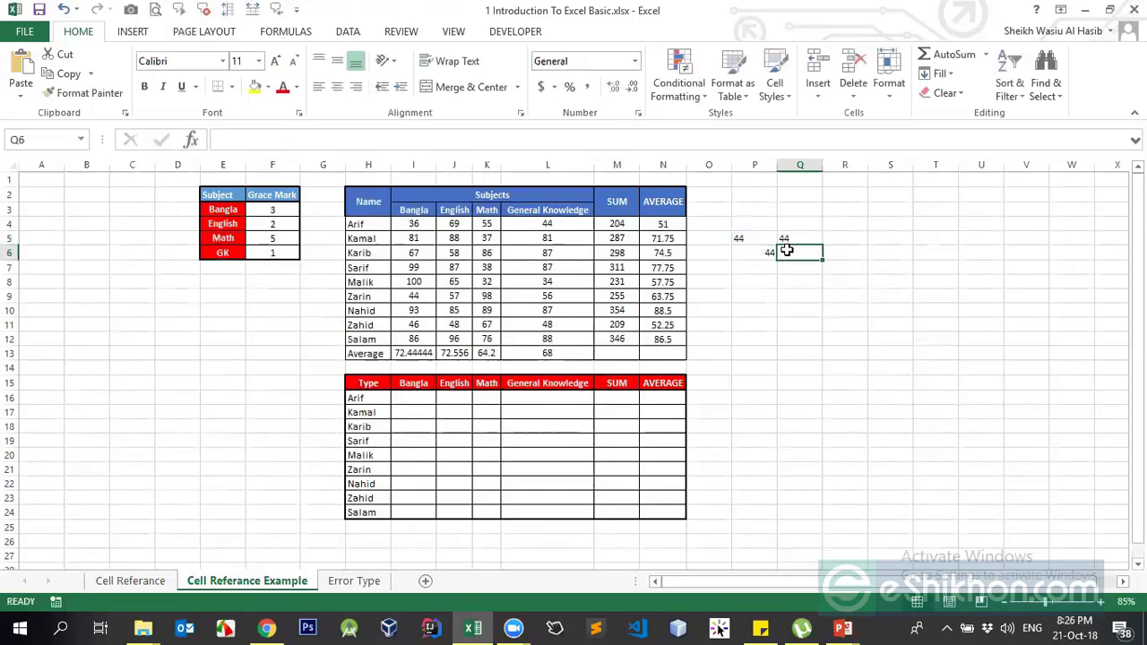
pyautogui.write('=T(')
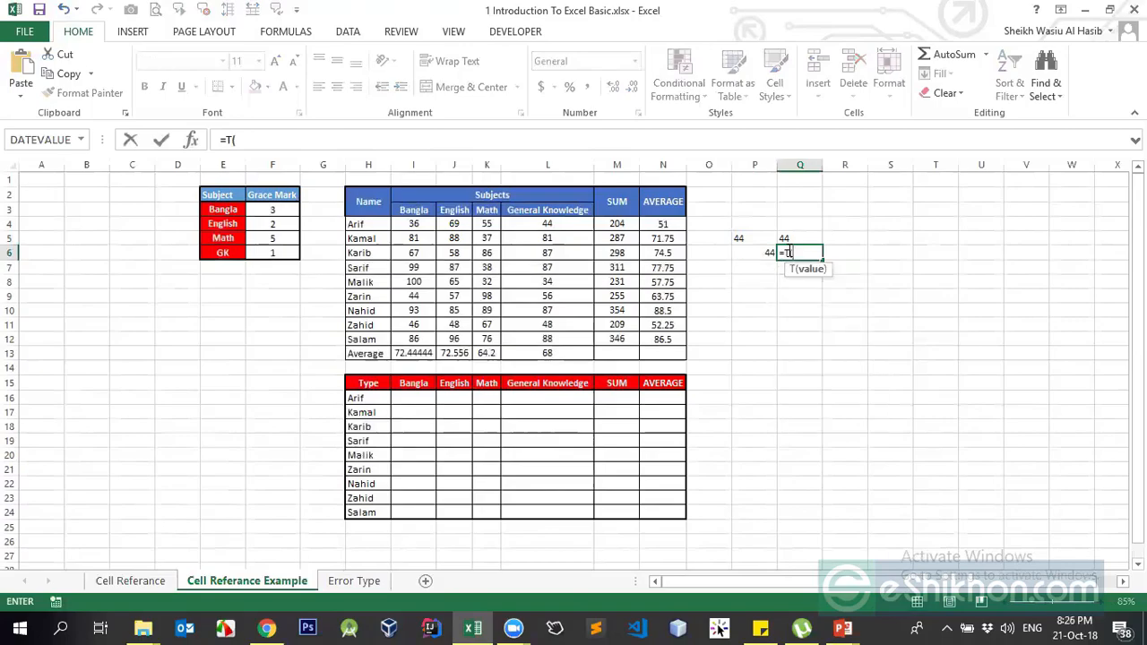
pyautogui.press('Left')
pyautogui.press('Return')
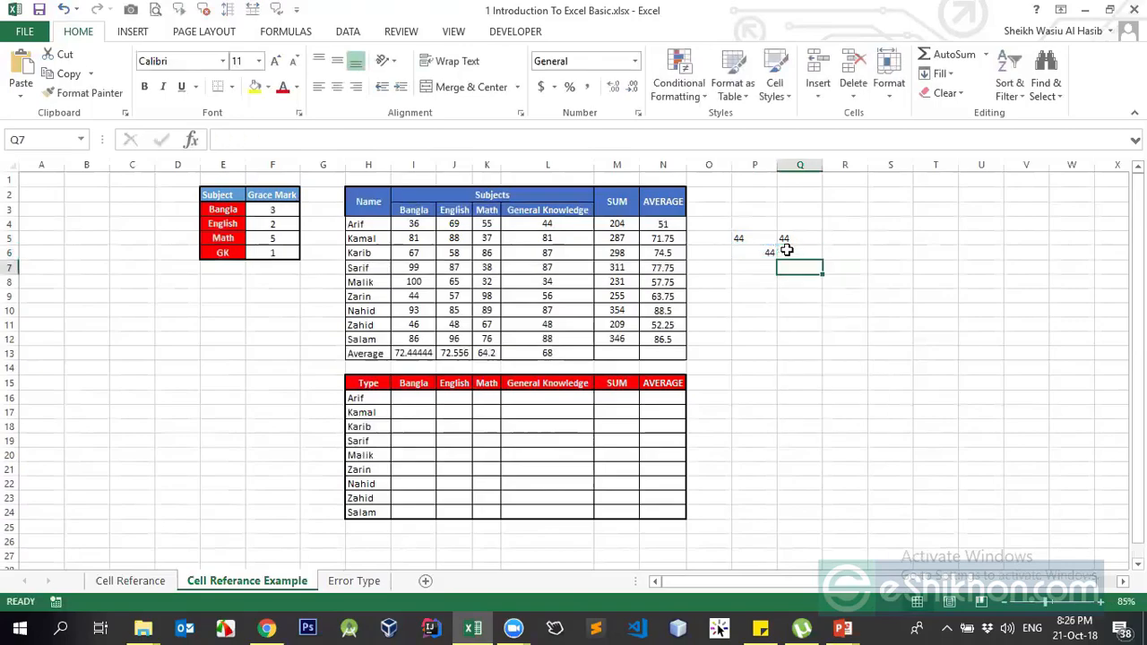
pyautogui.click(787, 251)
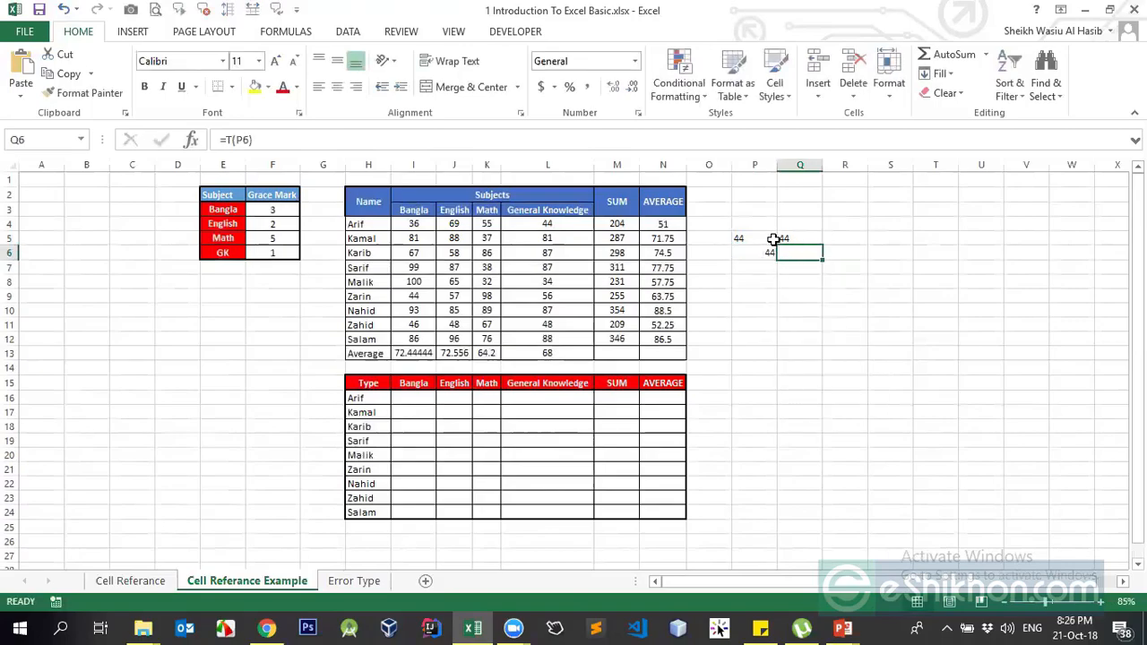
# - Inspect P5's ="44" formula in the formula bar without changing it
pyautogui.click(769, 240)
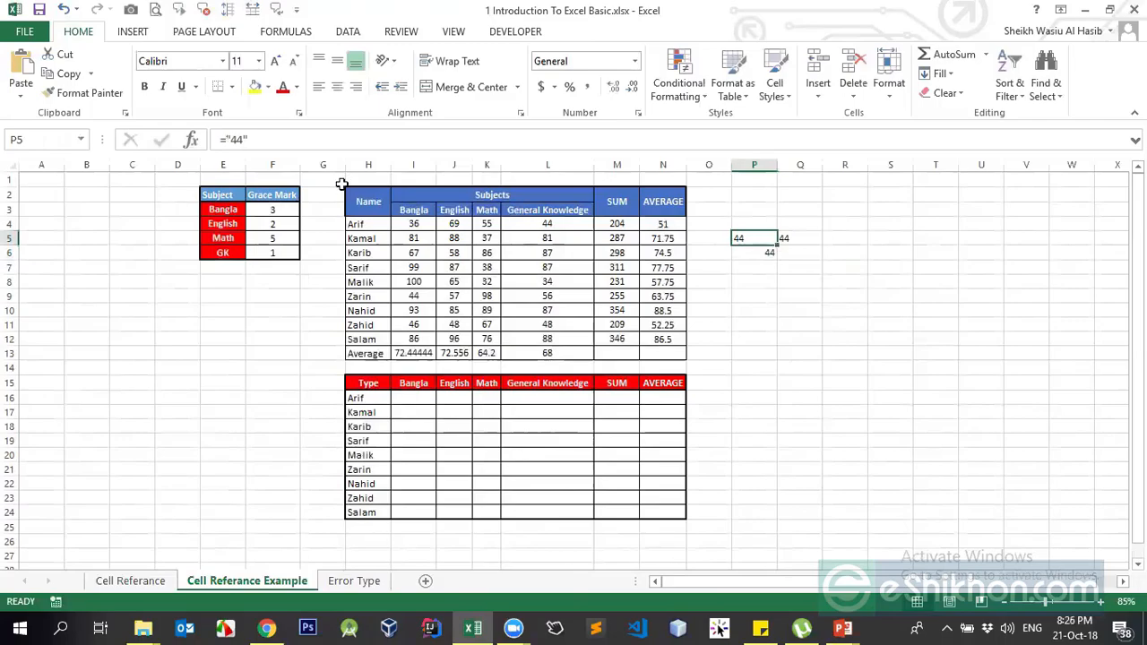
pyautogui.click(228, 139)
pyautogui.moveTo(228, 139); pyautogui.dragTo(257, 138)
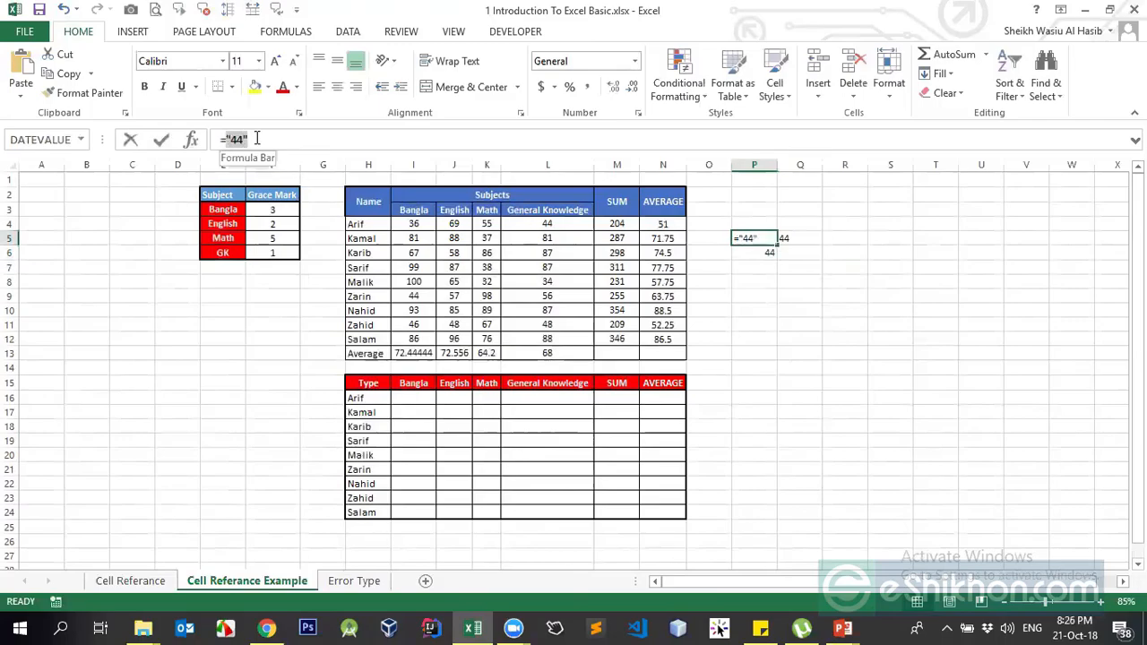
pyautogui.press('Escape')
# - Compare the Q5 and Q6 test formulas, then clear Q5:Q6
pyautogui.press('Right')
pyautogui.press('Down')
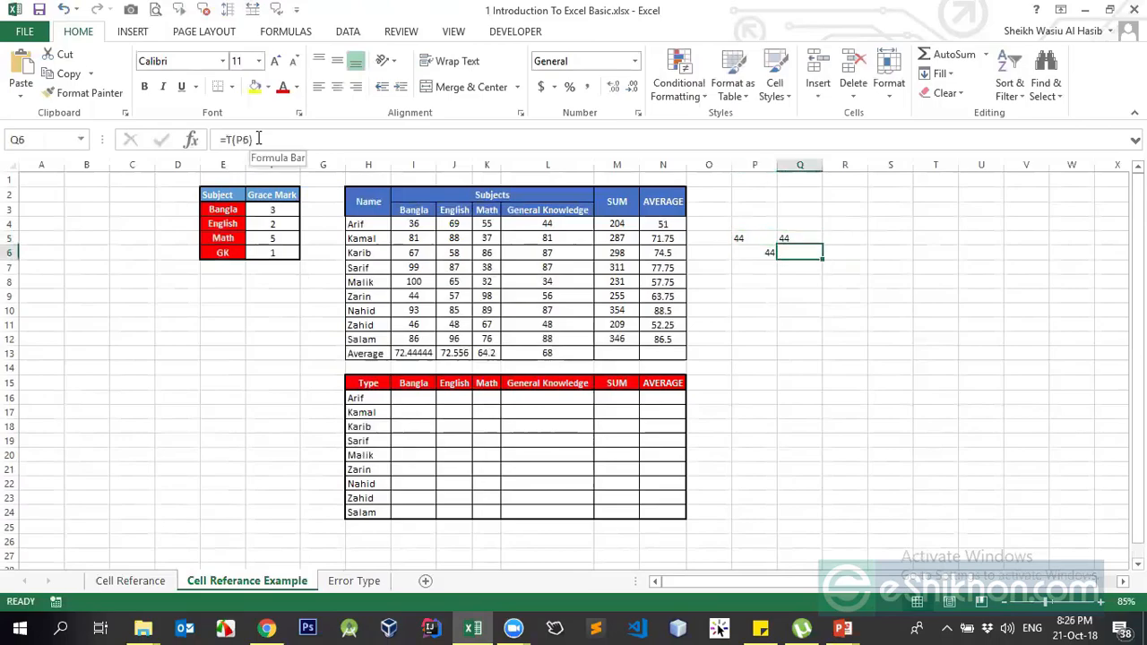
pyautogui.press('Up')
pyautogui.press('Down')
pyautogui.press('Up')
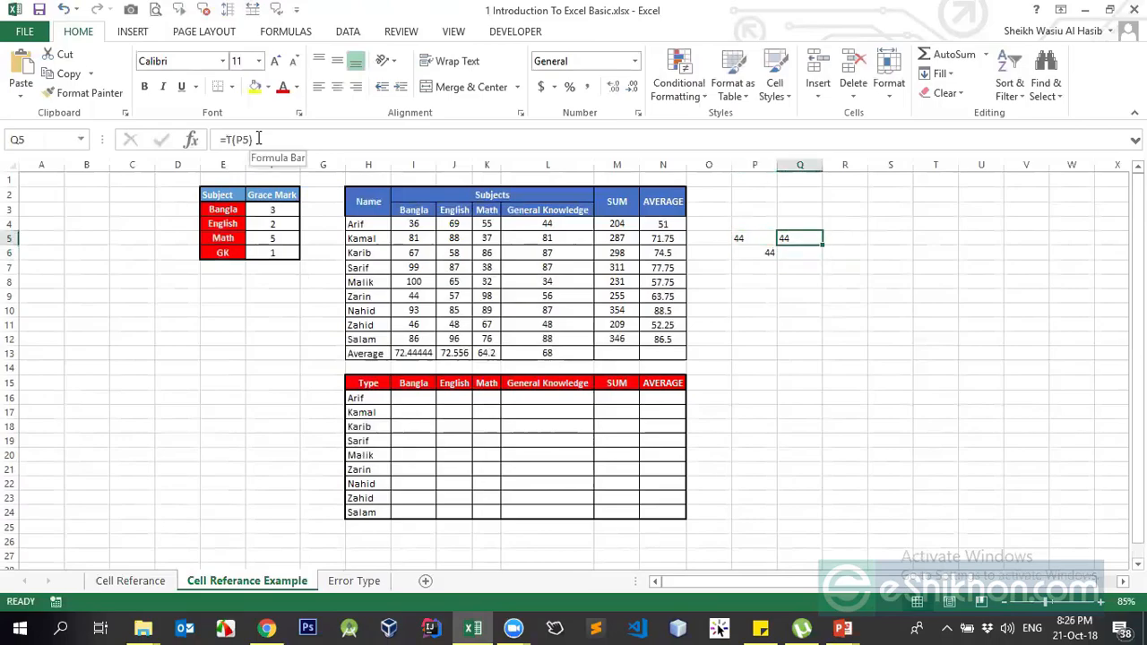
pyautogui.hotkey('shift', 'Down')
pyautogui.press('Delete')
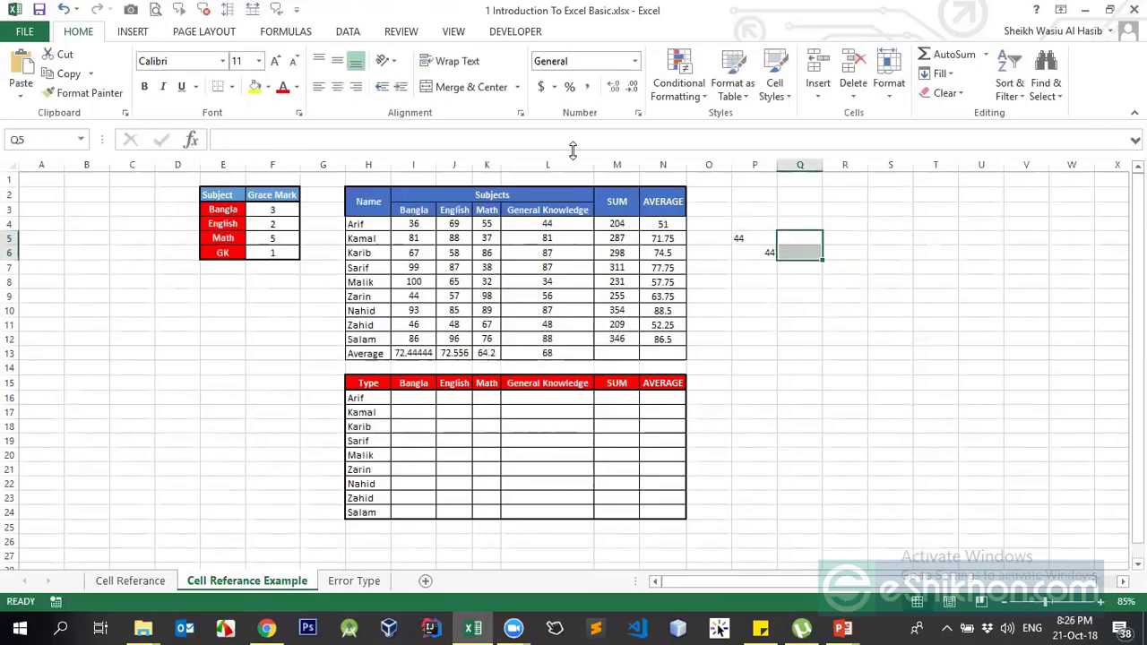
pyautogui.click(736, 238)
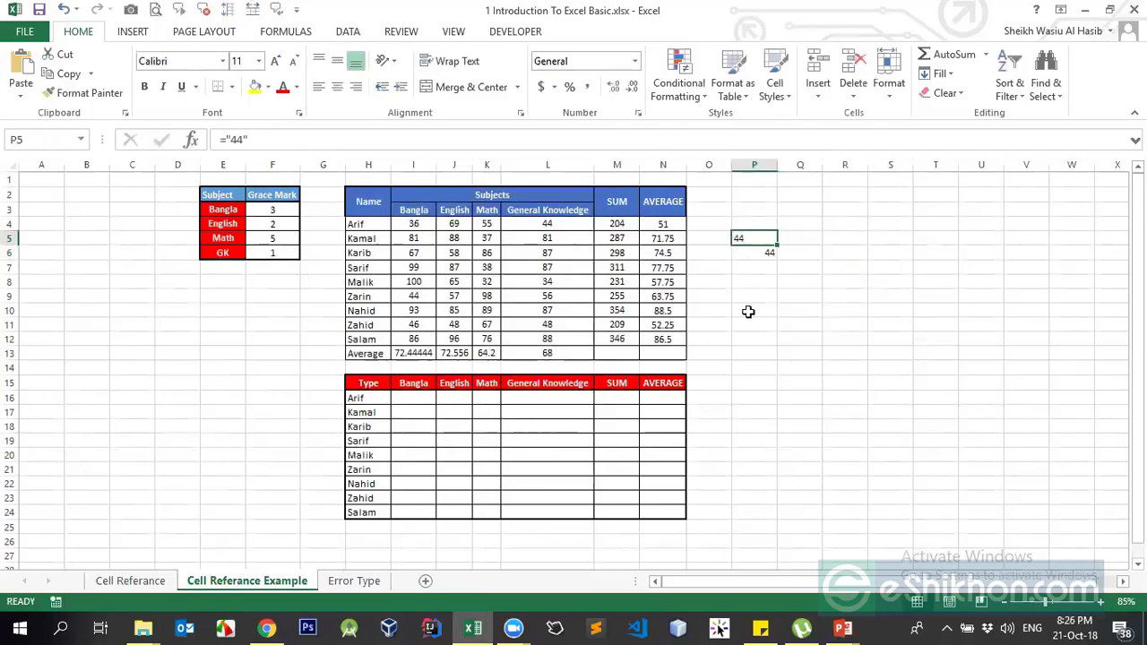
# - Open P5's shortcut menu, then dismiss it and return to P5
pyautogui.click(762, 253)
pyautogui.click(754, 239)
pyautogui.rightClick(754, 239)
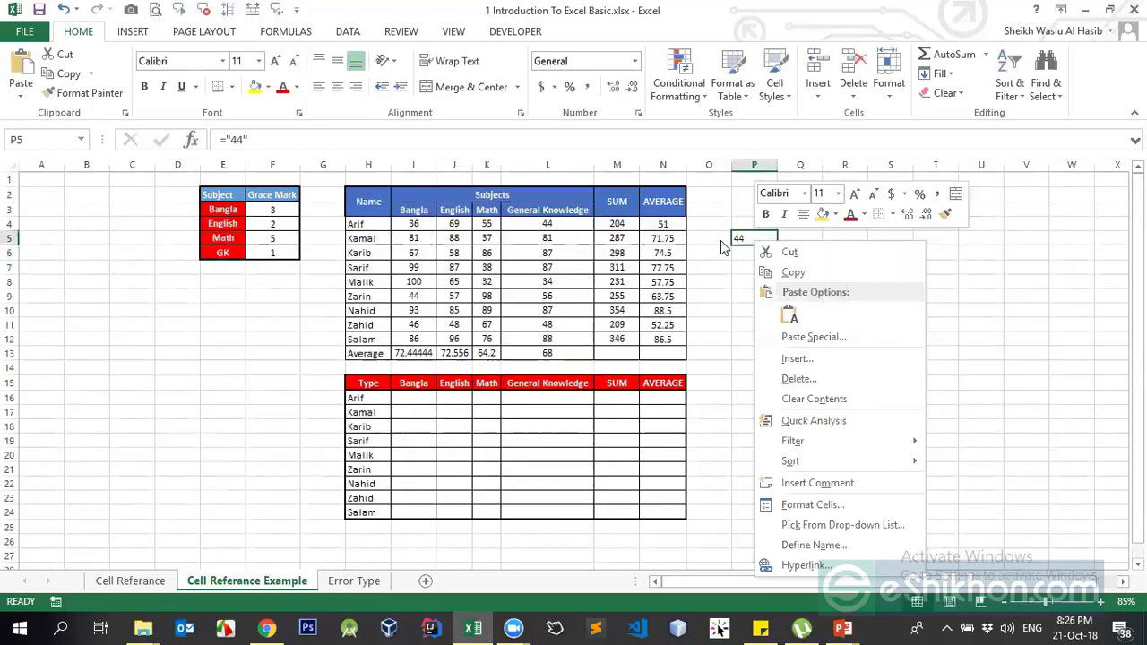
pyautogui.click(734, 238)
pyautogui.click(751, 251)
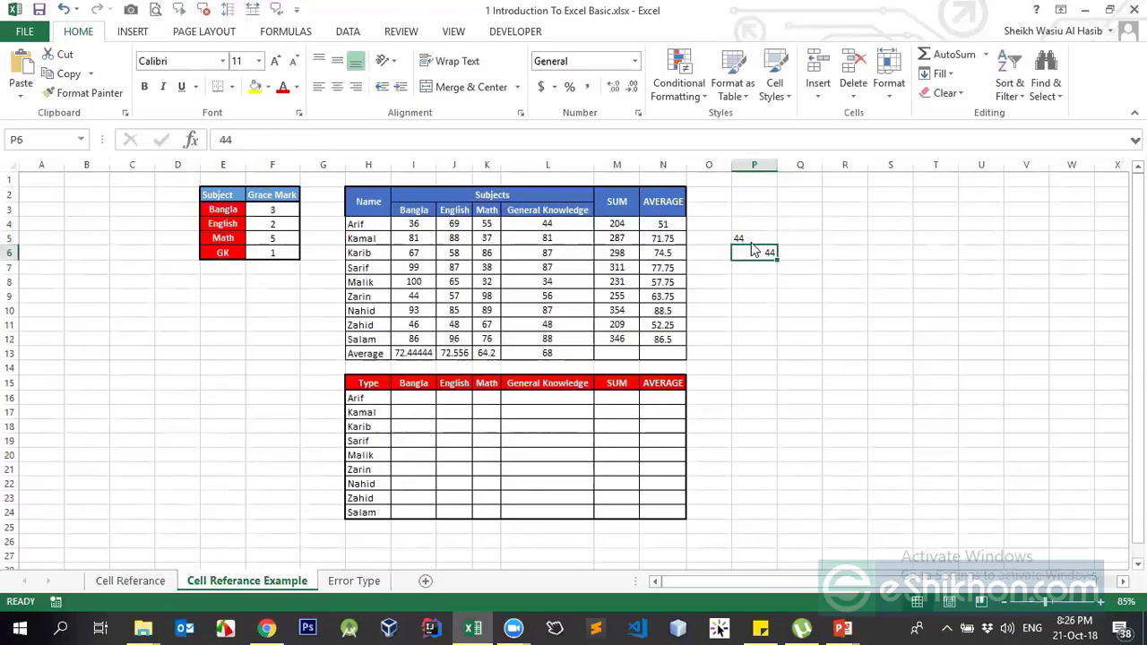
pyautogui.click(747, 234)
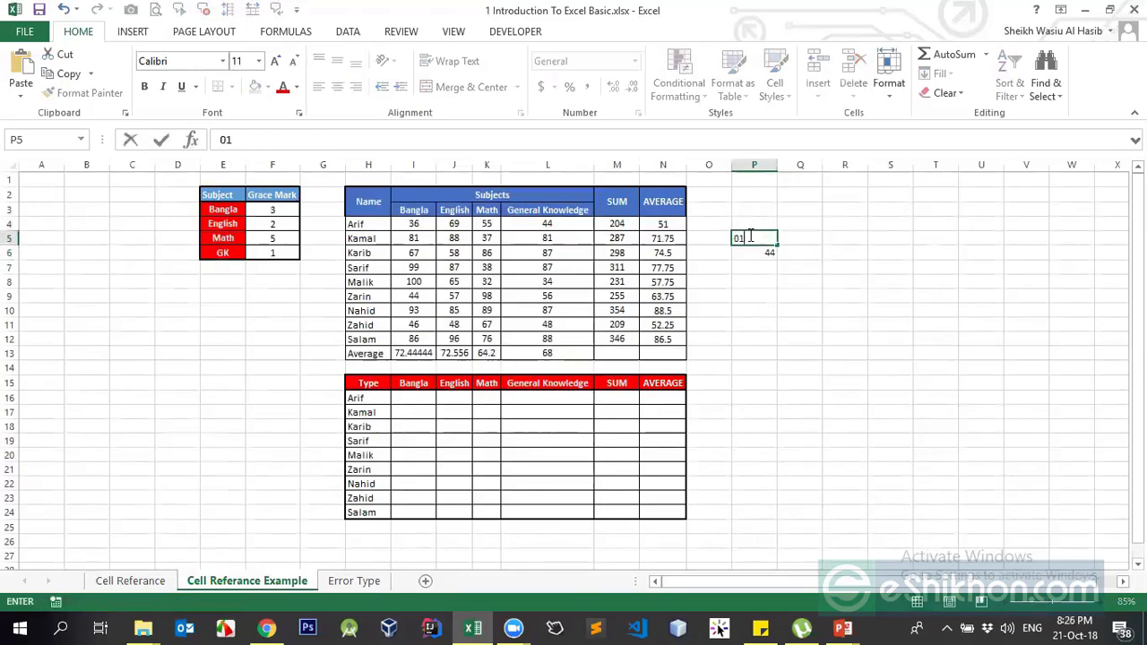
# - Enter a phone number in P5, which drops its leading zero, and check its number format
pyautogui.press('Return')
pyautogui.click(744, 236)
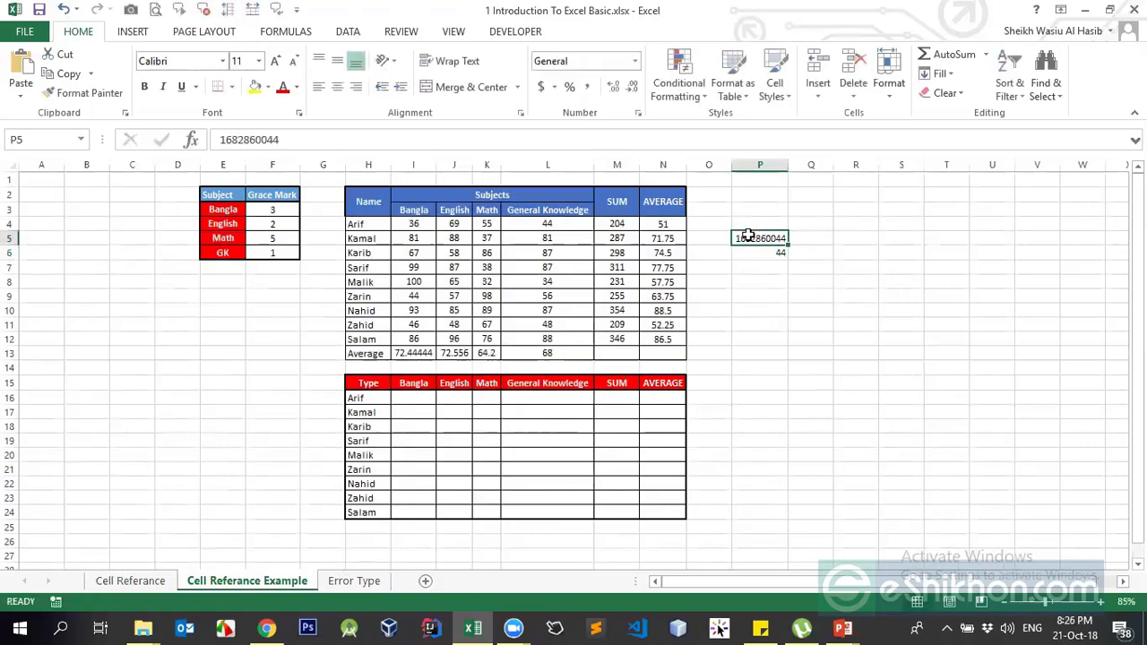
pyautogui.click(806, 236)
pyautogui.click(757, 236)
pyautogui.click(634, 60)
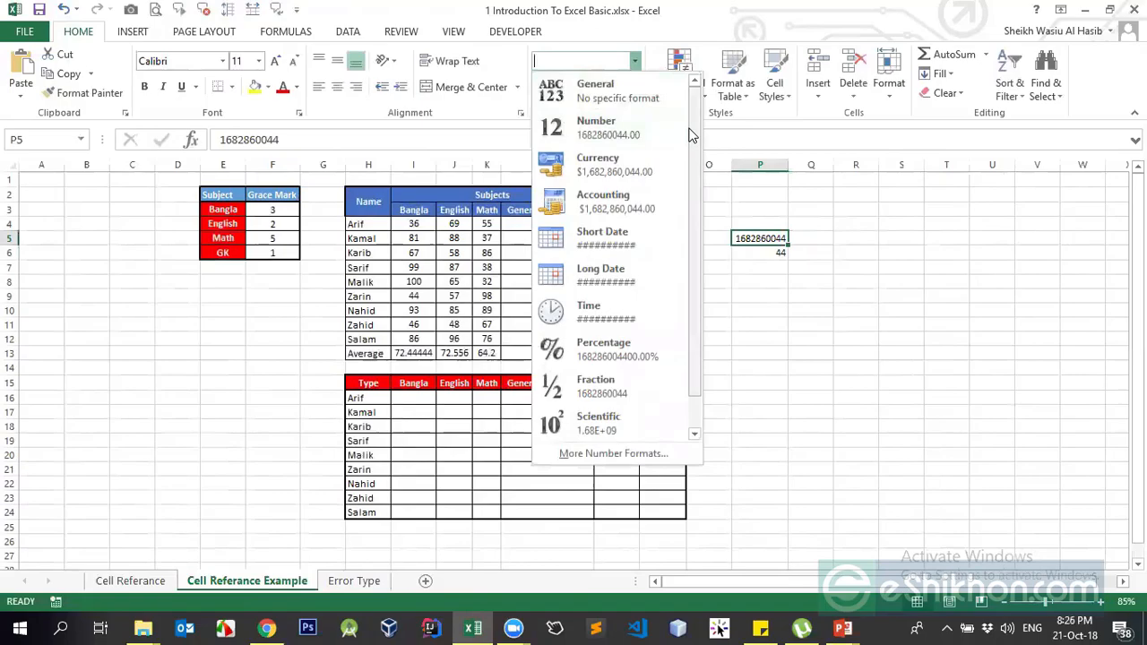
pyautogui.click(762, 198)
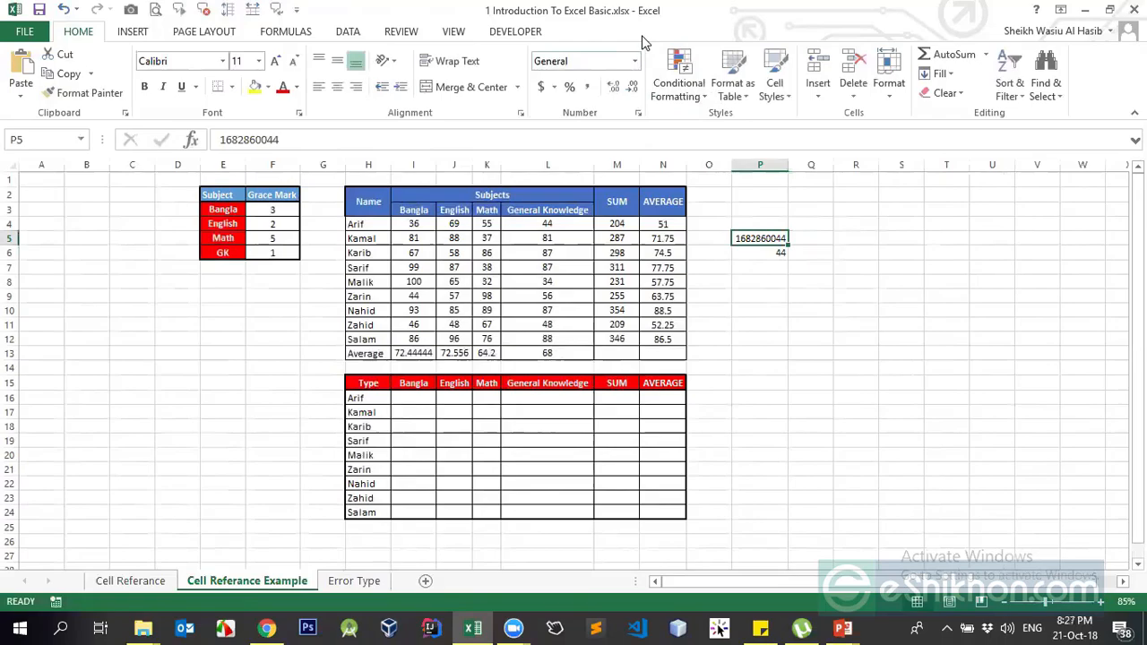
# - Compare P6's number 44 with the phone number in P5
pyautogui.click(759, 253)
pyautogui.click(772, 238)
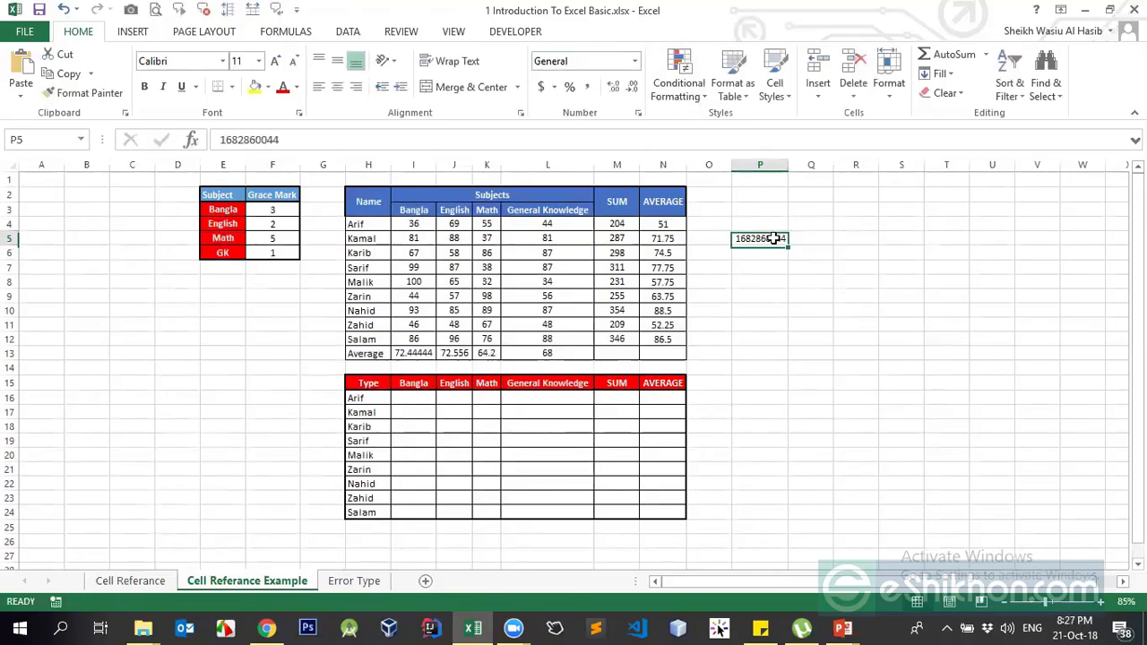
pyautogui.click(764, 251)
pyautogui.click(760, 239)
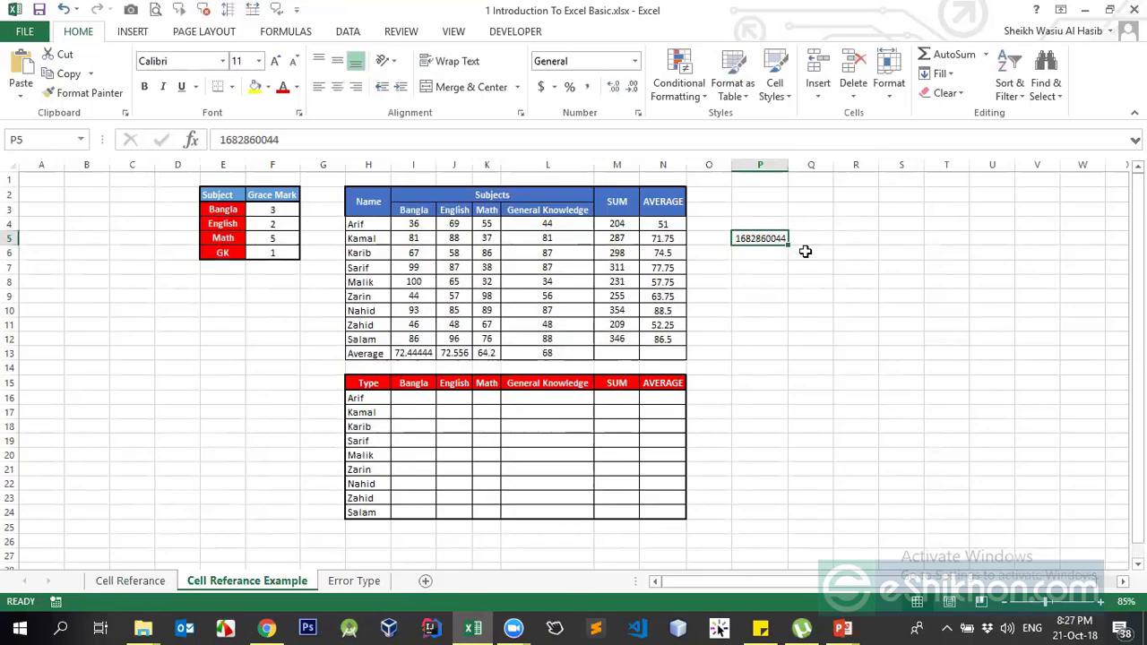
pyautogui.click(805, 244)
# - Insert the current time into R5 with Ctrl+Shift+;
pyautogui.click(861, 237)
pyautogui.hotkey('ctrl', 'shift', ';')
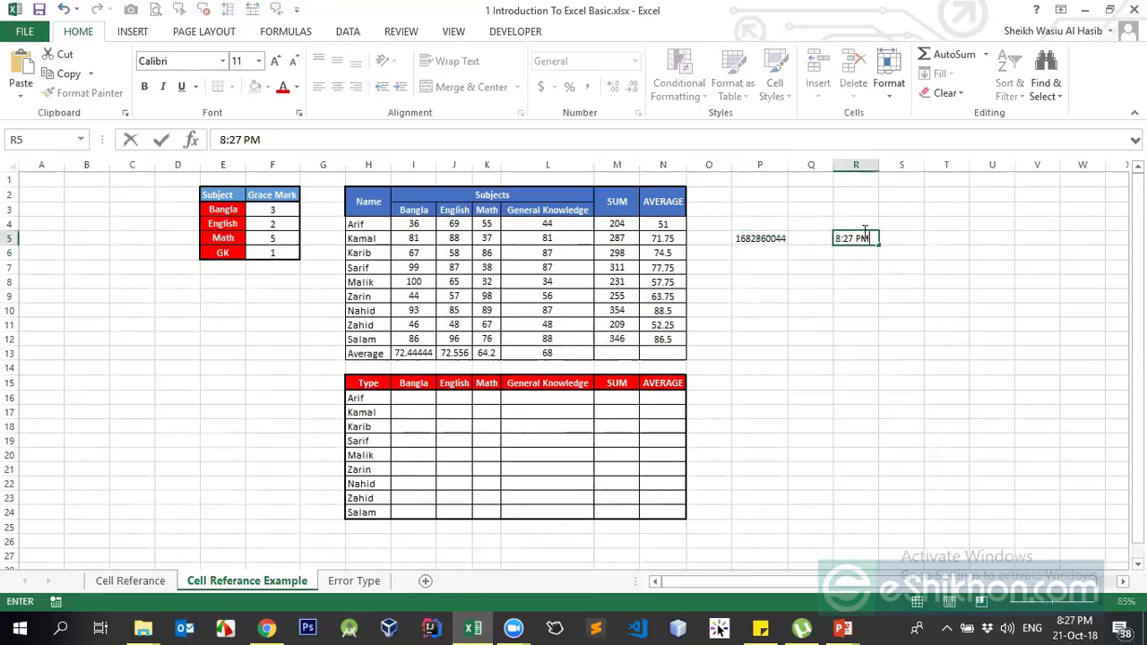
pyautogui.press('Return')
pyautogui.press('Up')
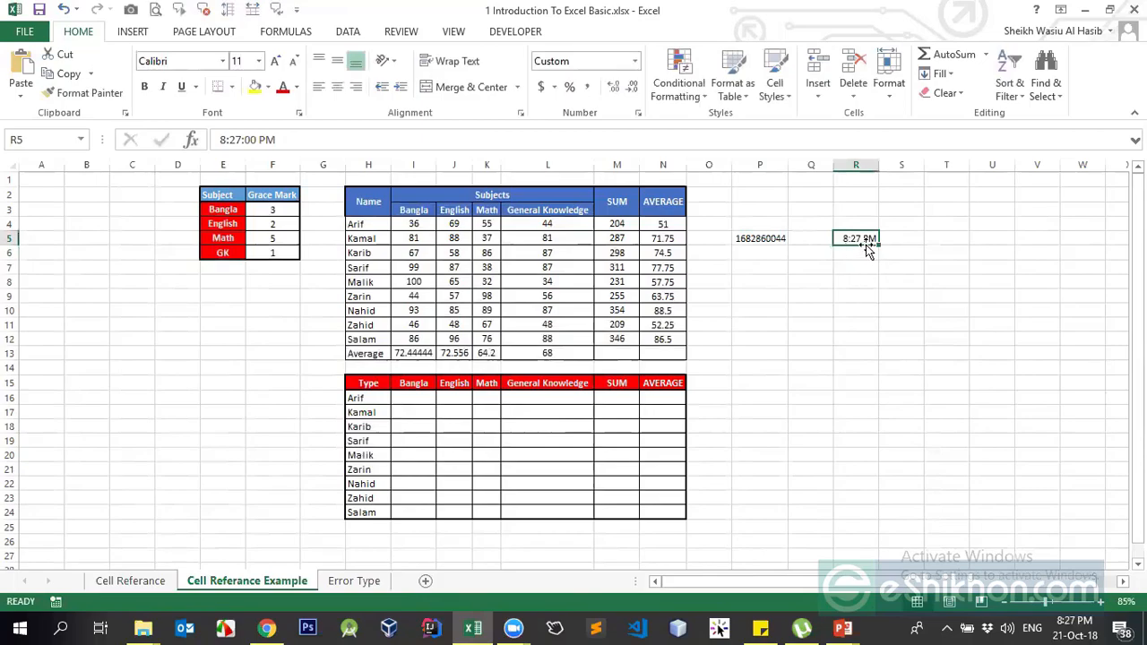
pyautogui.click(772, 237)
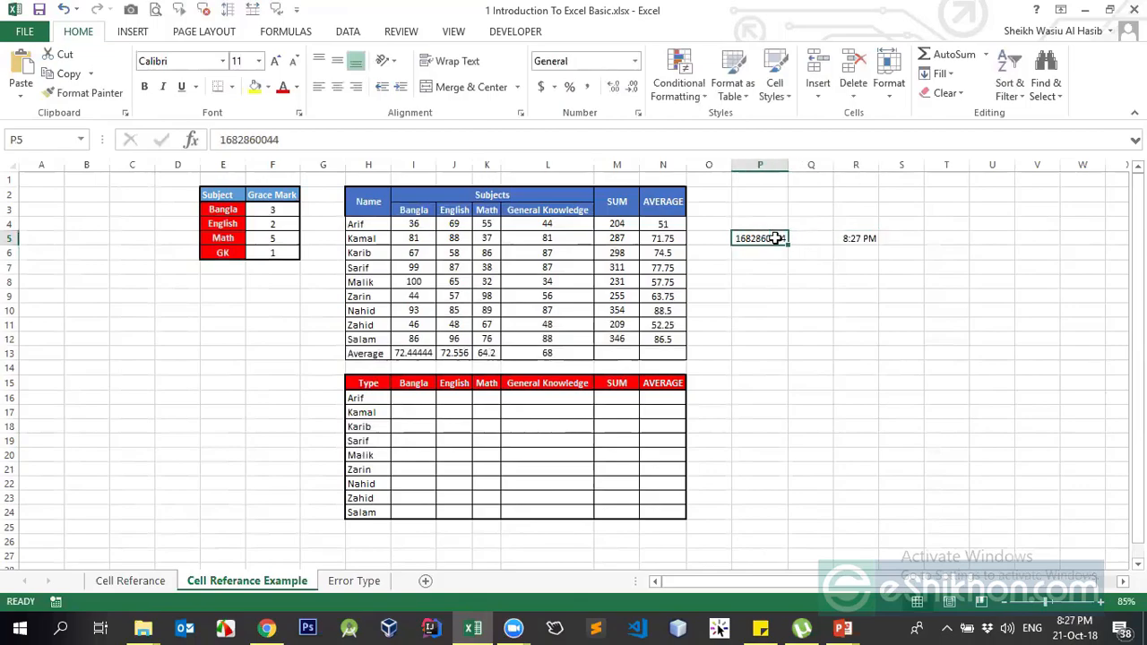
pyautogui.click(867, 240)
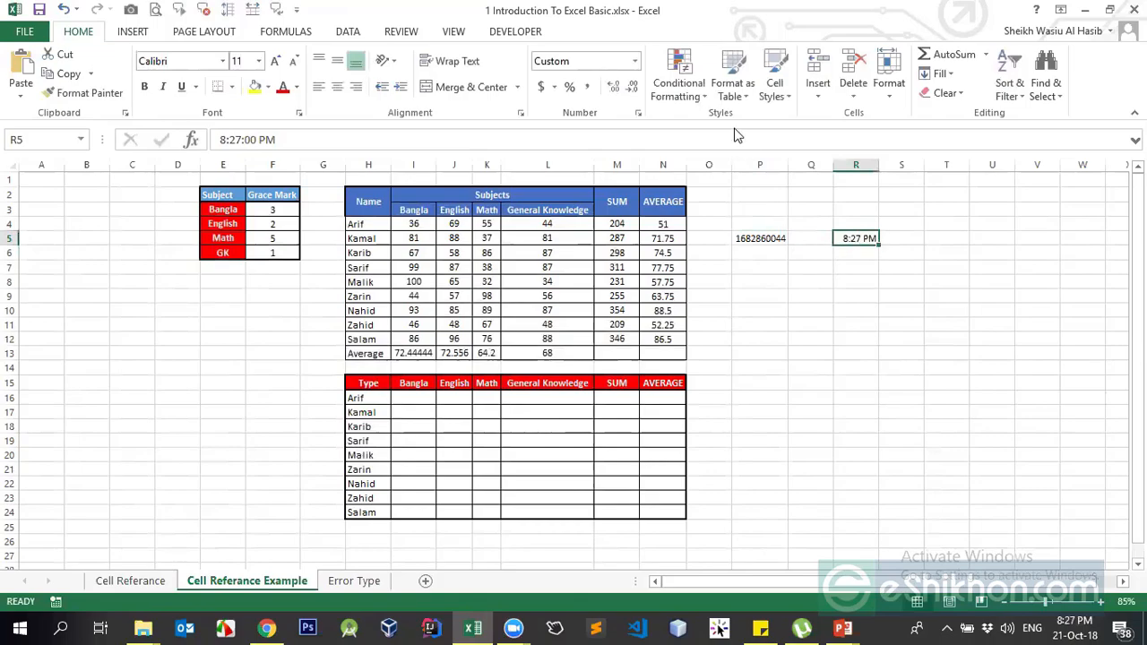
# - Try Number and Short Date formats on R5, then restore its time display (8:27 PM)
pyautogui.click(635, 61)
pyautogui.click(598, 119)
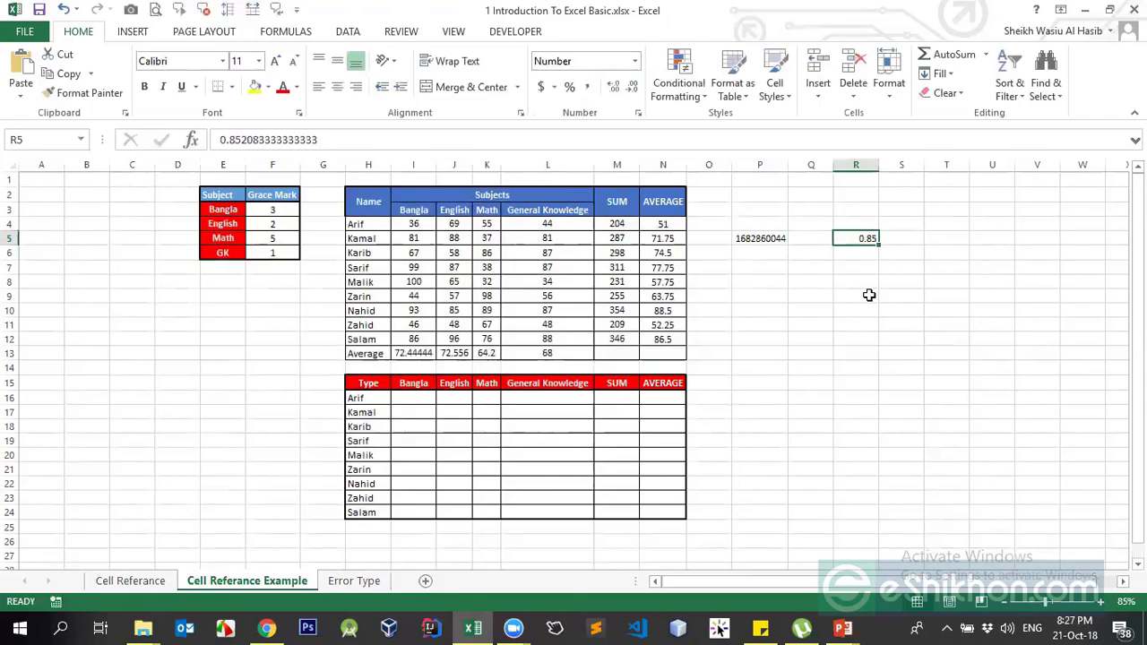
pyautogui.click(635, 61)
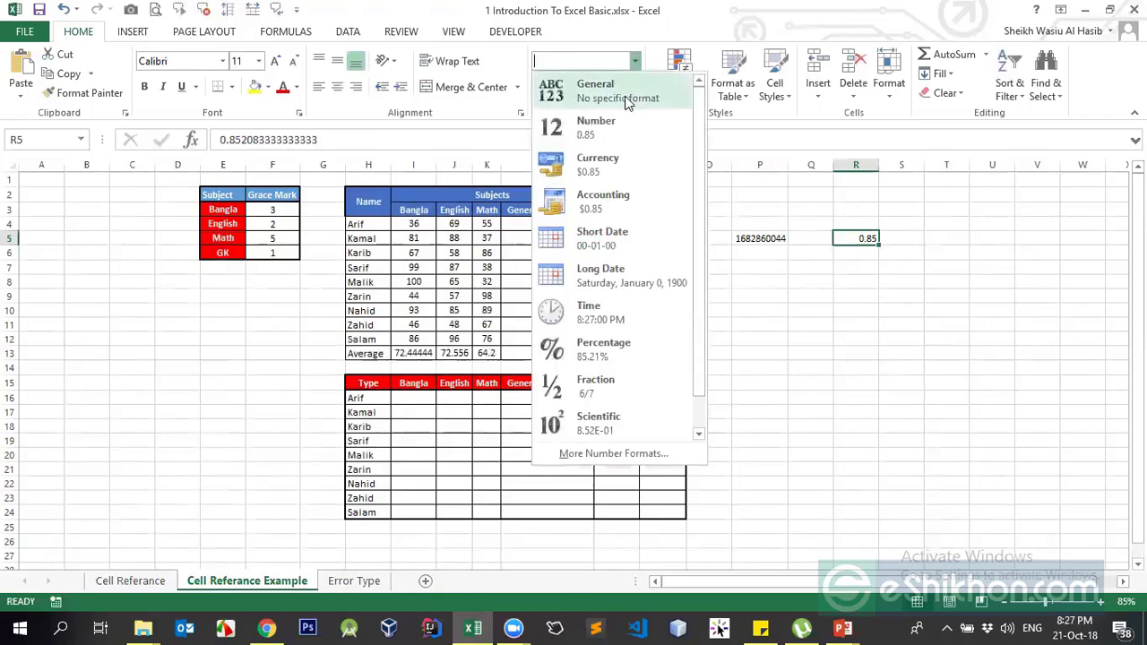
pyautogui.click(605, 236)
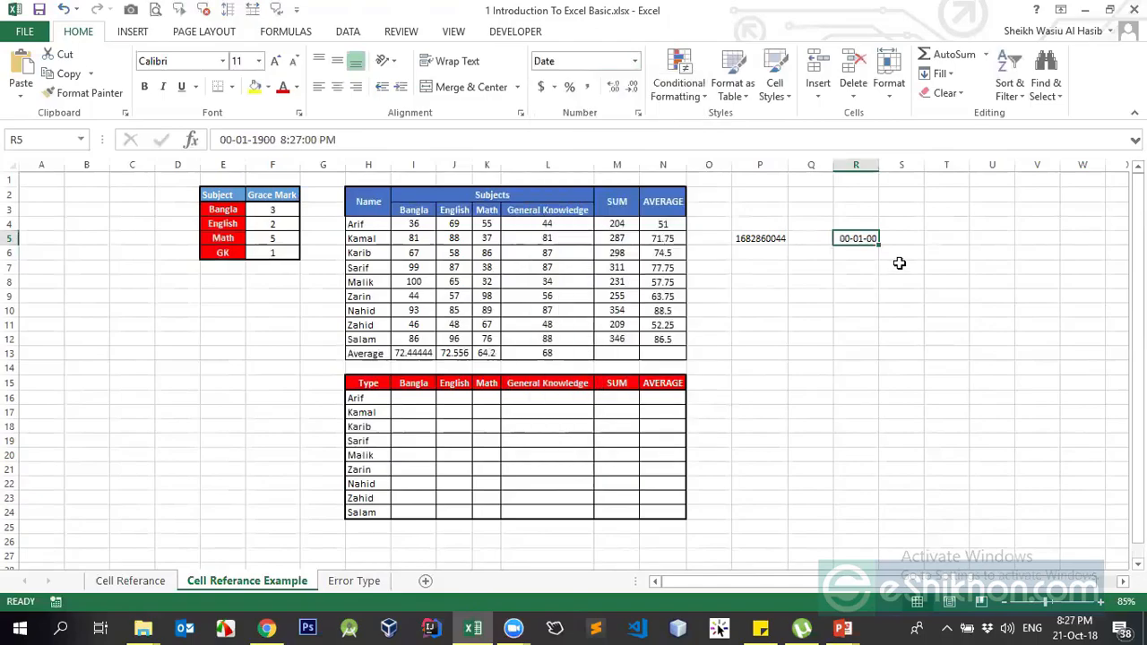
pyautogui.press('Down')
pyautogui.press('Down')
pyautogui.click(854, 240)
pyautogui.click(845, 268)
pyautogui.click(856, 240)
pyautogui.hotkey('ctrl', 'shift', '1')
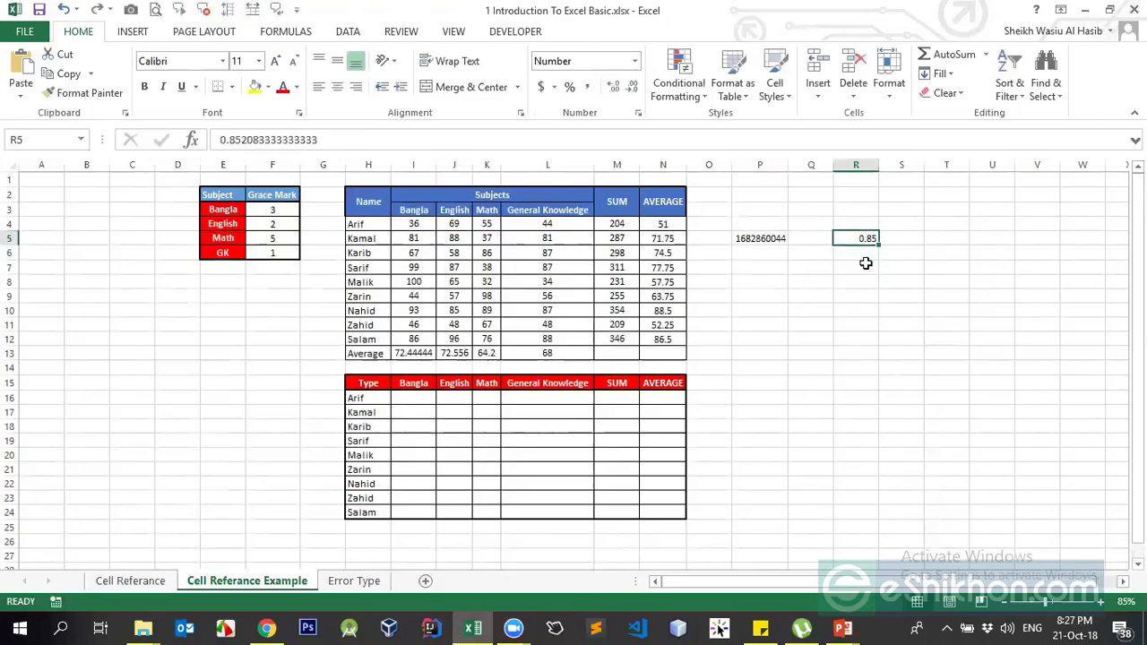
pyautogui.hotkey('ctrl', 'shift', '2')
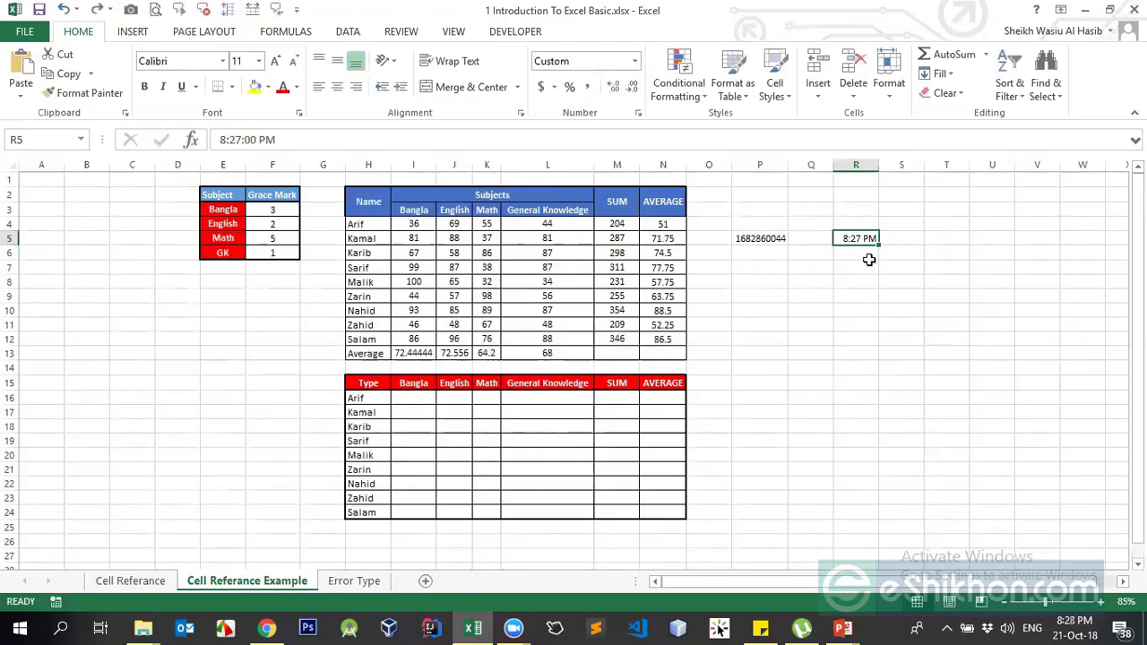
pyautogui.click(874, 266)
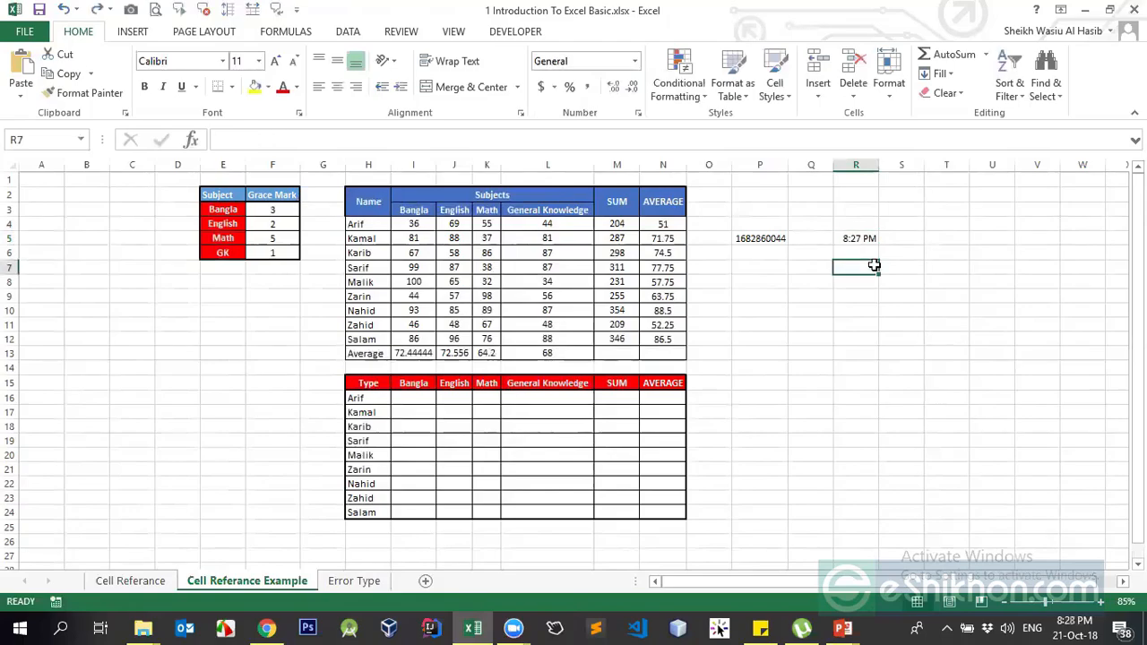
# - Insert today's date into R7 with Ctrl+;, discarding an accidental time entry
pyautogui.hotkey('ctrl', 'shift', ';')
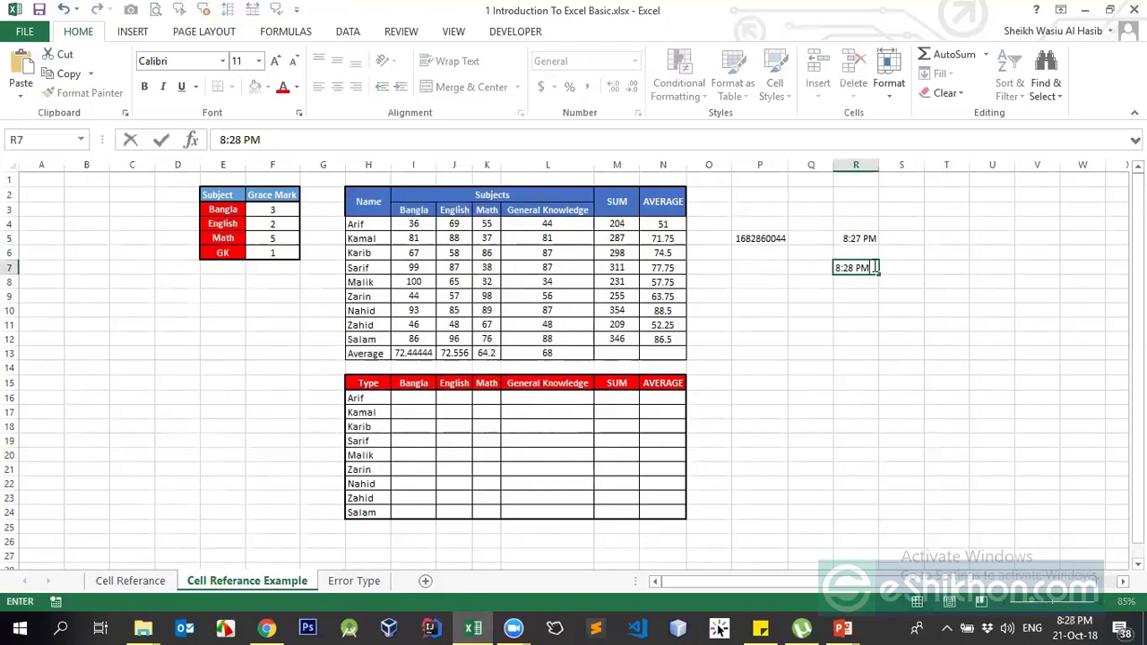
pyautogui.press('BackSpace')
pyautogui.press('BackSpace')
pyautogui.press('BackSpace')
pyautogui.press('BackSpace')
pyautogui.press('BackSpace')
pyautogui.press('BackSpace')
pyautogui.press('BackSpace')
pyautogui.press('Return')
pyautogui.click(874, 267)
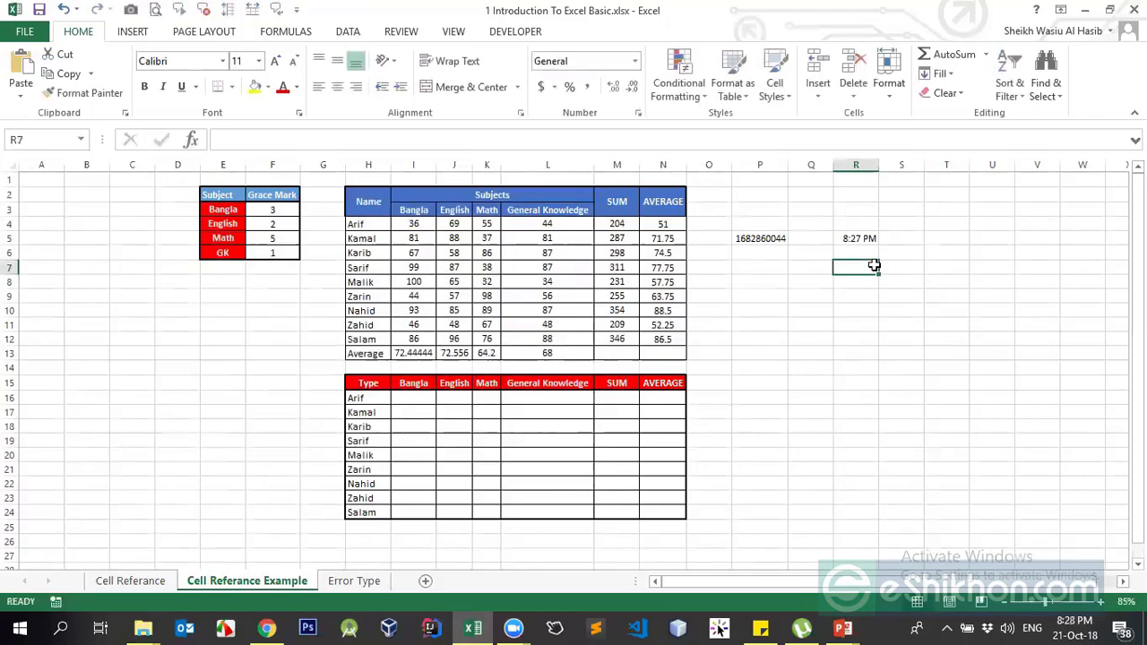
pyautogui.hotkey('ctrl', ';')
pyautogui.press('Return')
# - Format R7 as Number so the date shows as 43394.00
pyautogui.click(874, 266)
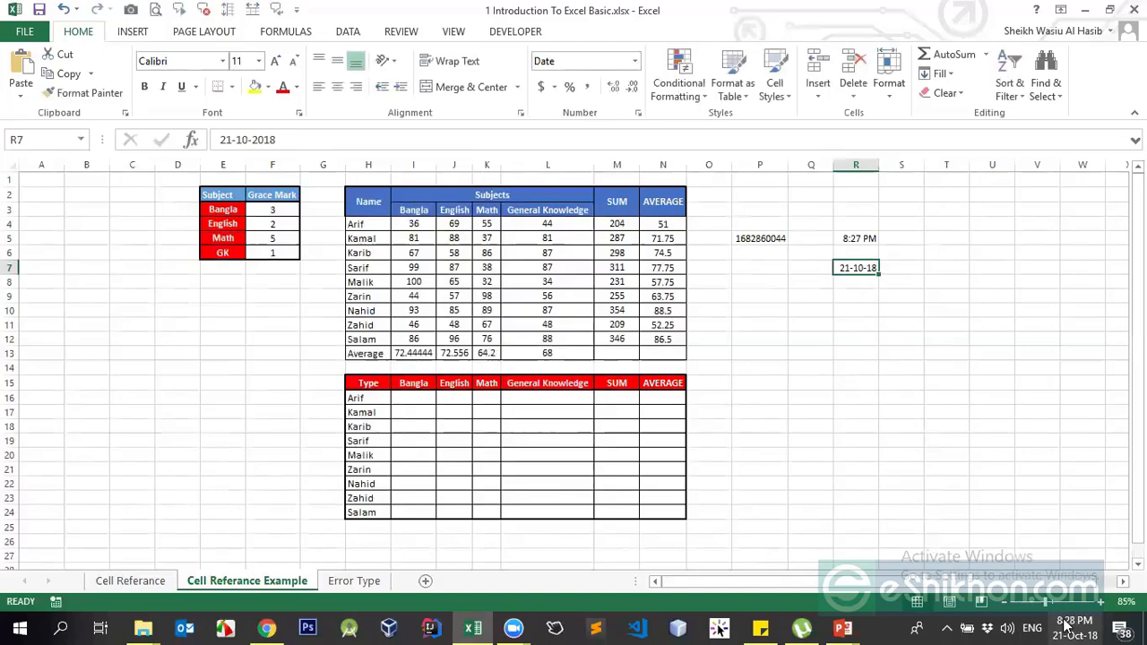
pyautogui.click(861, 284)
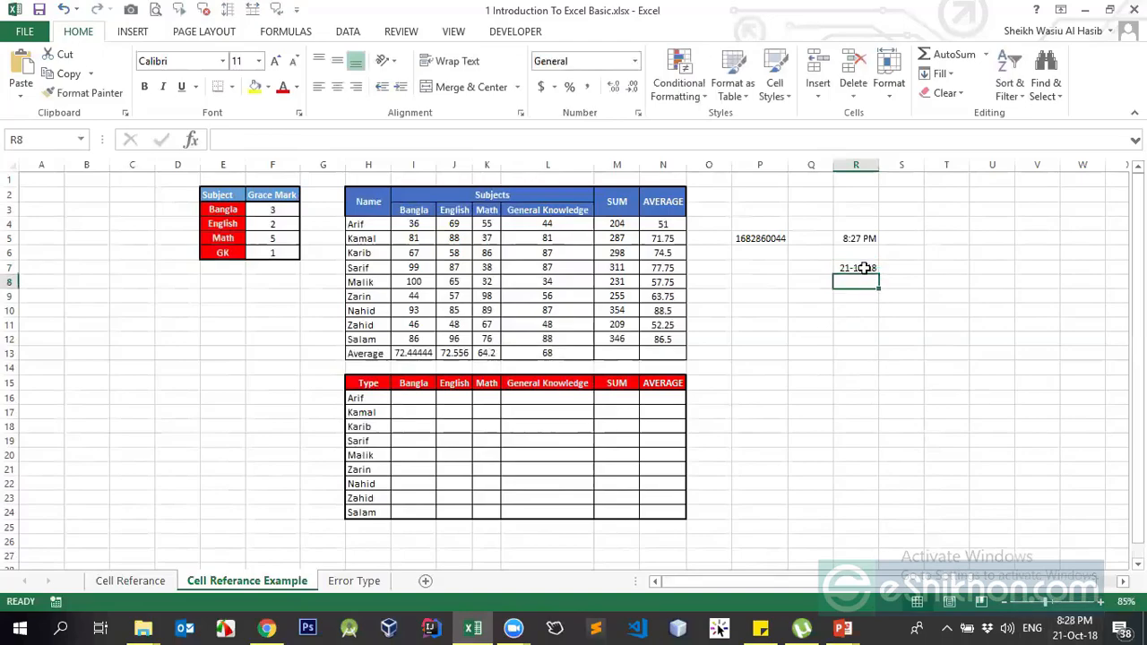
pyautogui.click(865, 267)
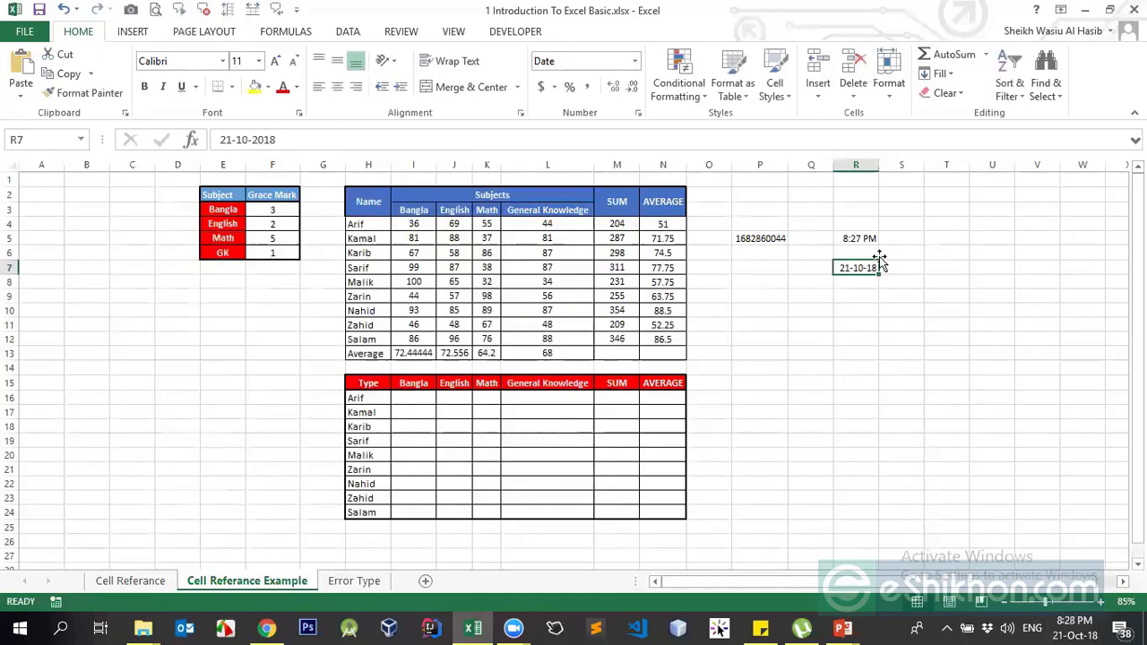
pyautogui.click(634, 61)
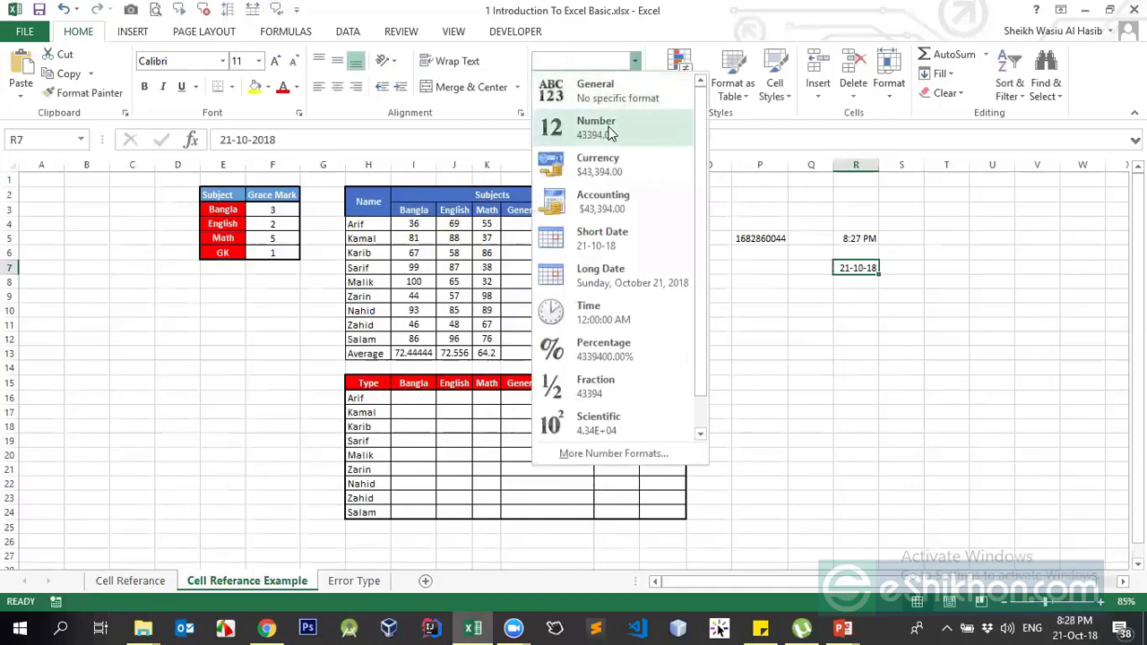
pyautogui.click(602, 127)
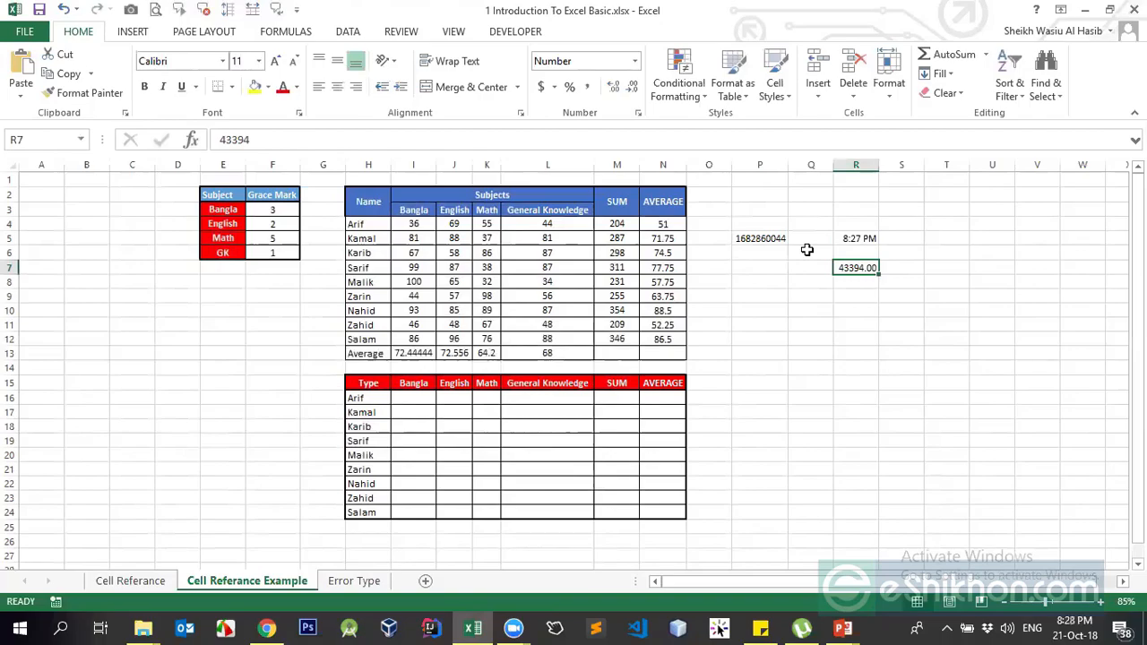
pyautogui.click(852, 283)
pyautogui.click(856, 266)
pyautogui.click(851, 284)
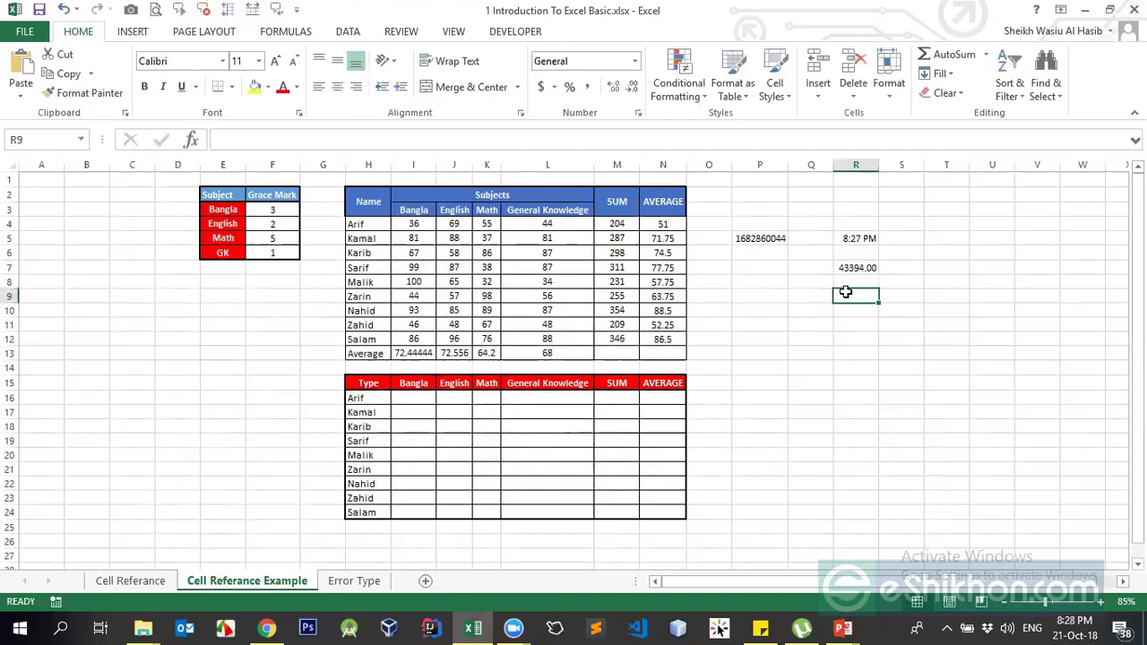
# - Format T7 as Number and enter 1-1-1900 there, giving 1.00
pyautogui.click(849, 269)
pyautogui.click(957, 267)
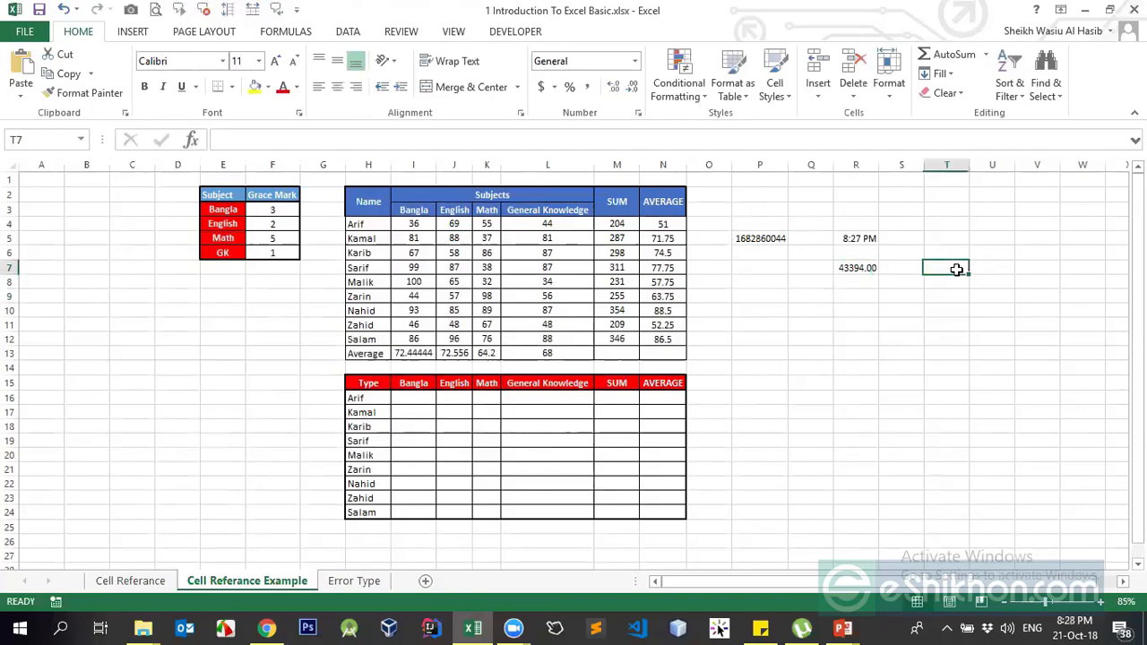
pyautogui.write('1')
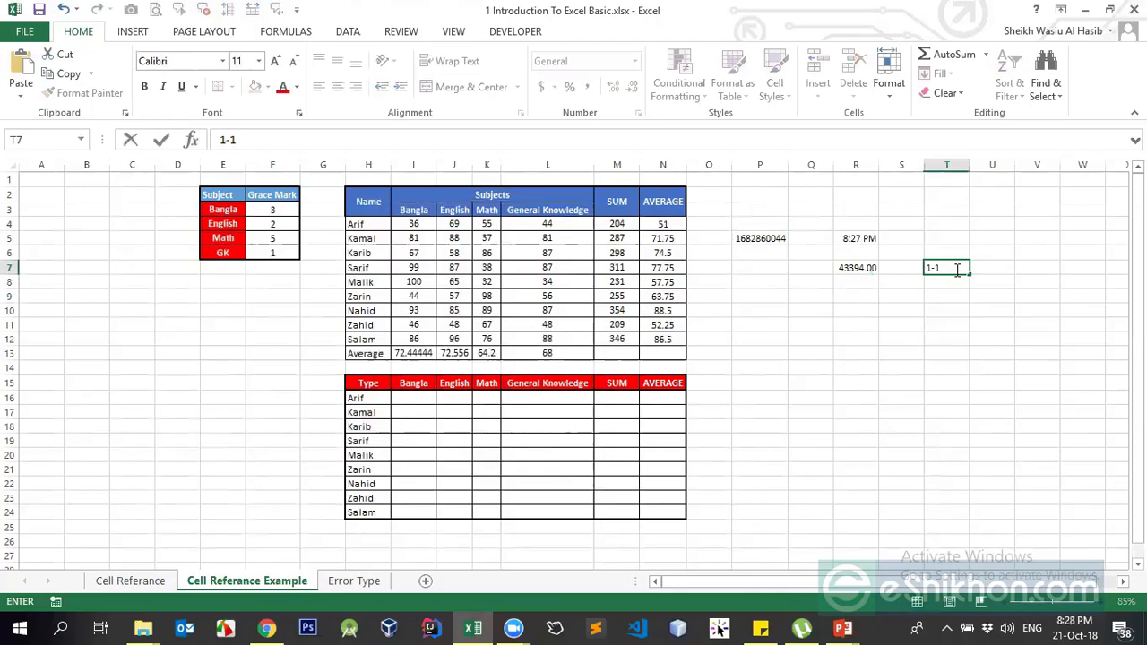
pyautogui.write('-01-1990')
pyautogui.hotkey('ctrl', 'Return')
pyautogui.click(634, 61)
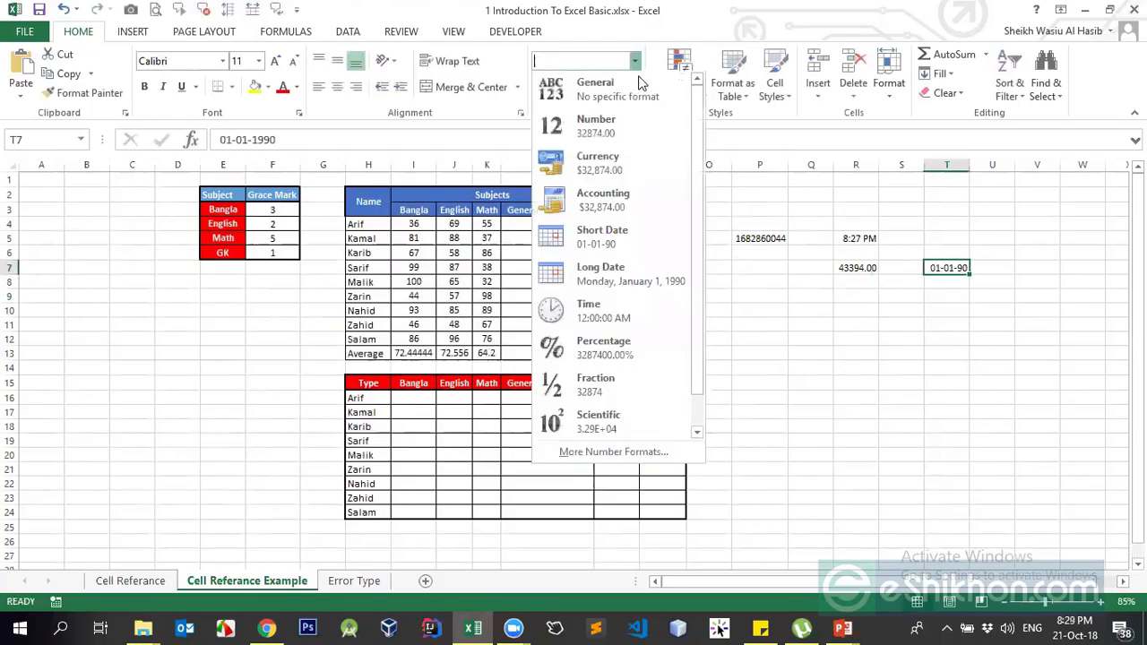
pyautogui.click(612, 142)
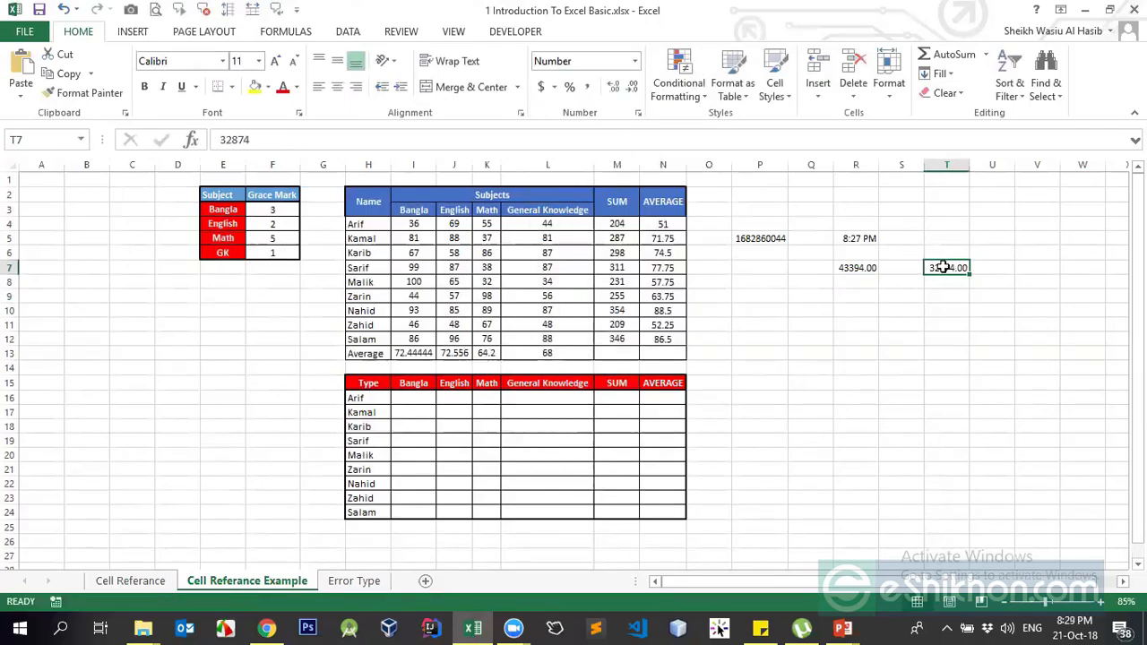
pyautogui.write('1')
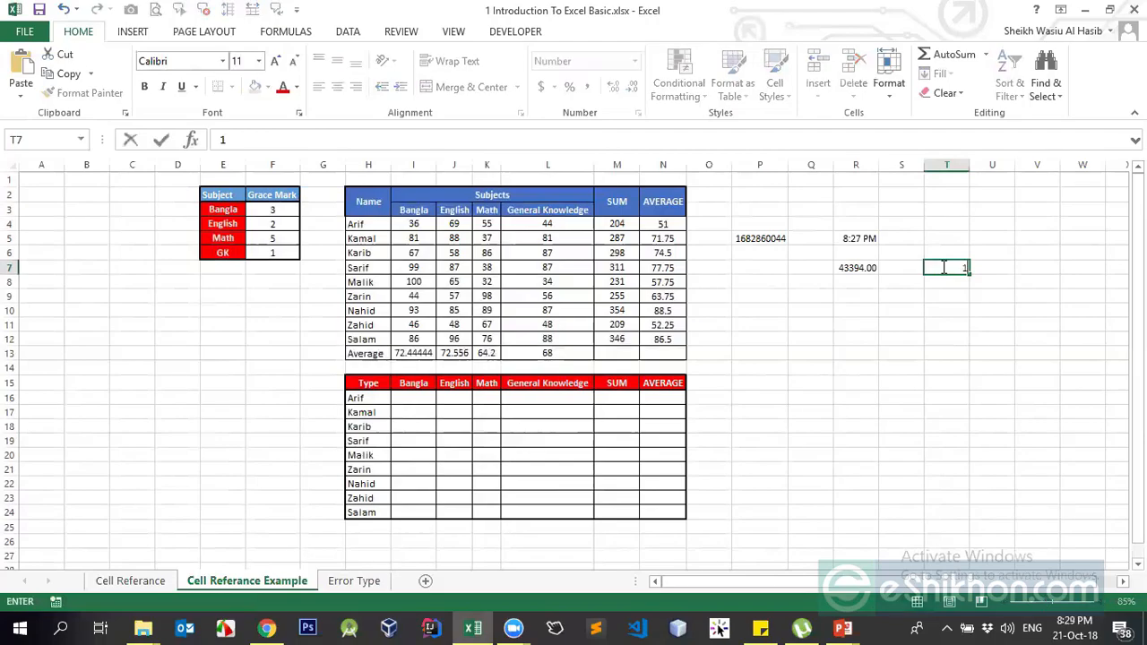
pyautogui.write('-1-1900')
pyautogui.press('Return')
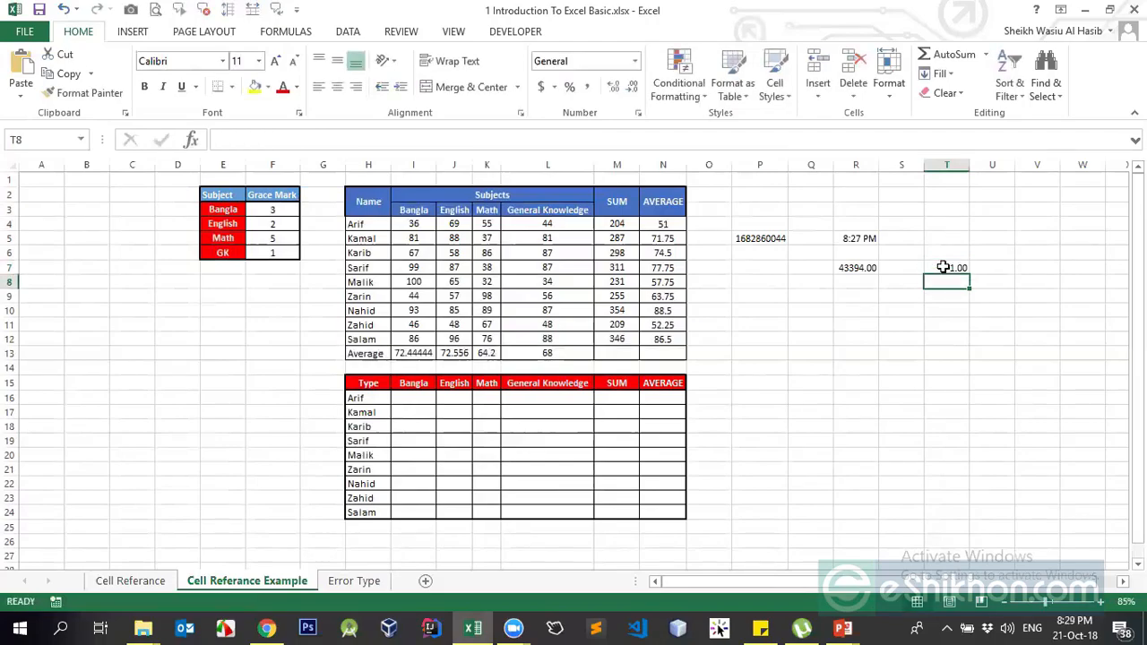
# - Enter 1-1-1900 in T8, shown as the date 01-01-00
pyautogui.click(942, 267)
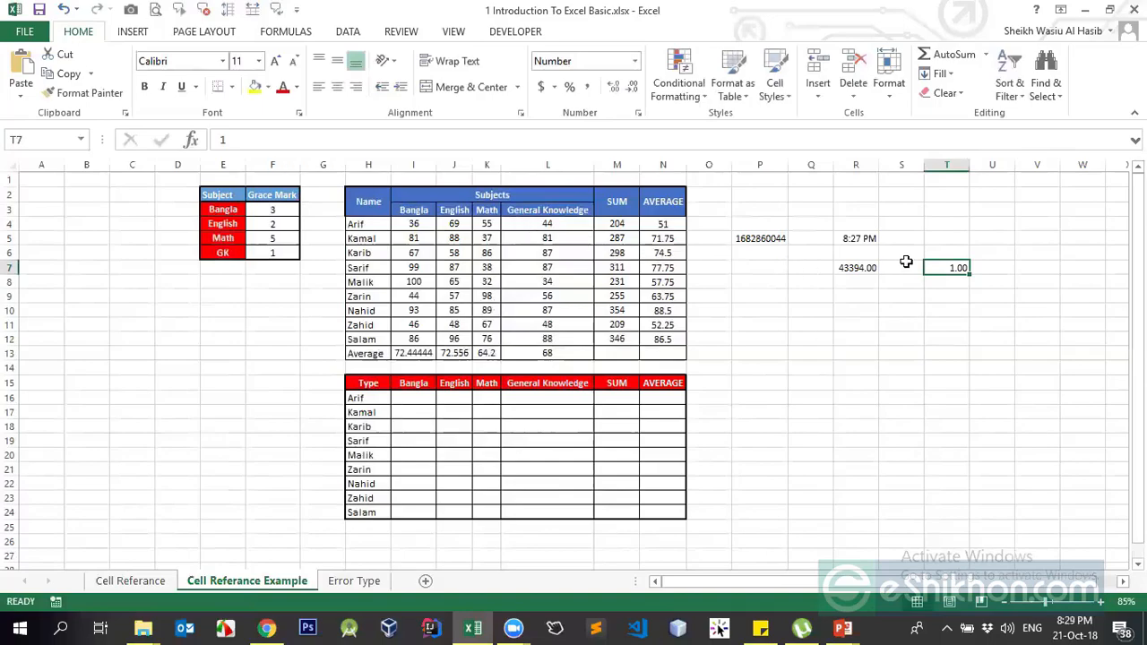
pyautogui.click(943, 282)
pyautogui.write('1')
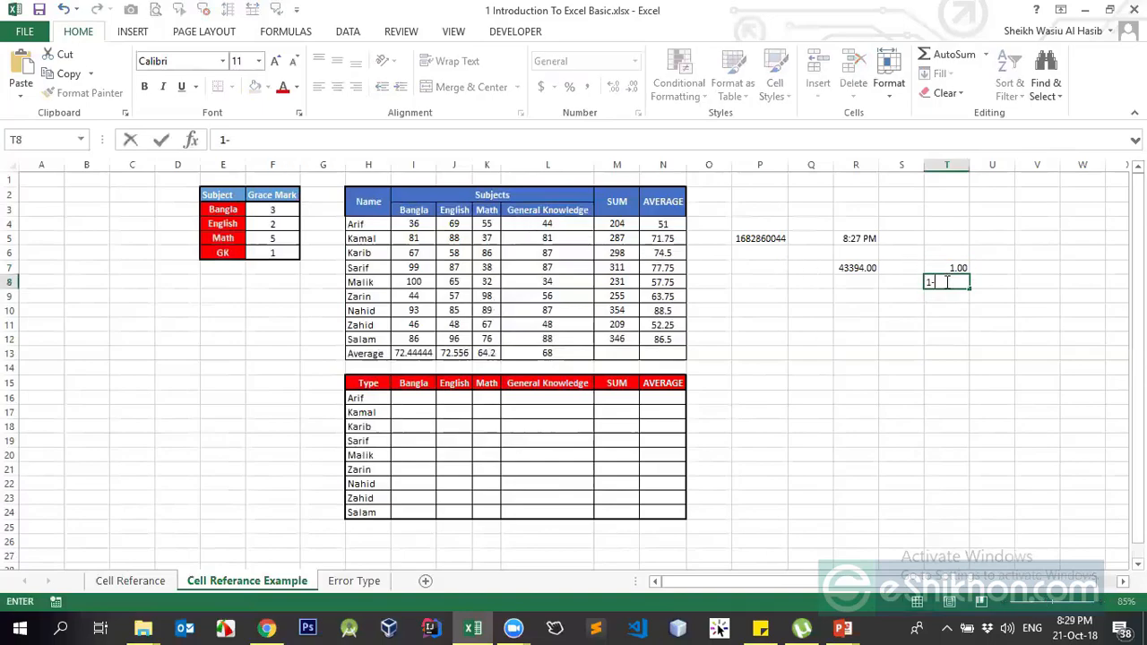
pyautogui.write('-1-1900')
pyautogui.press('Return')
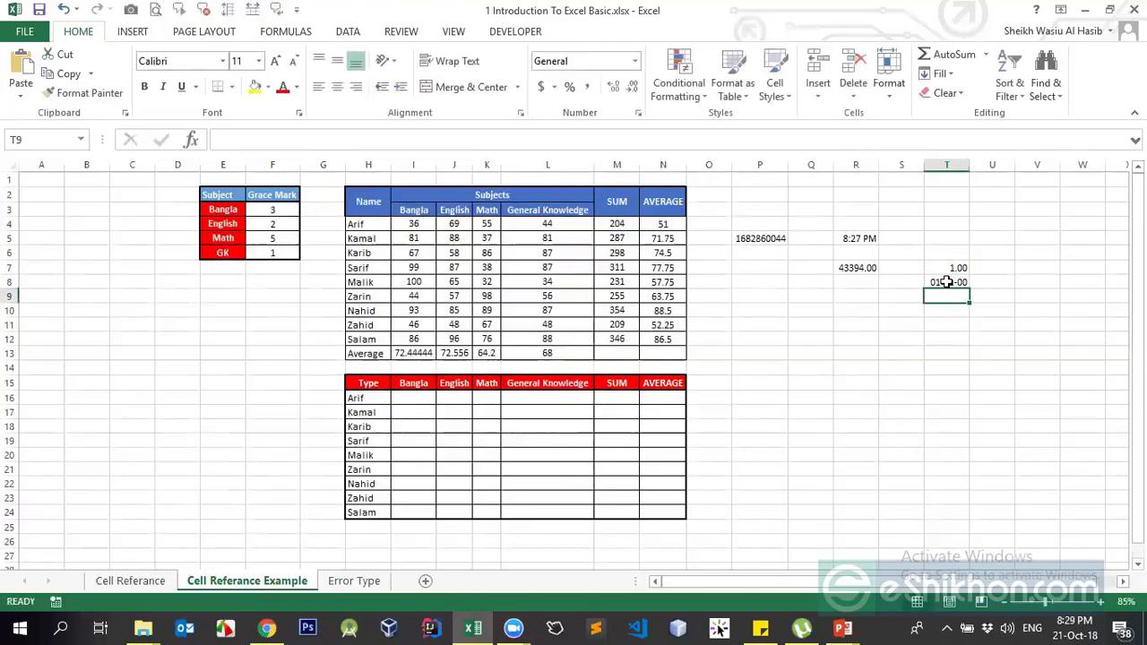
pyautogui.click(943, 283)
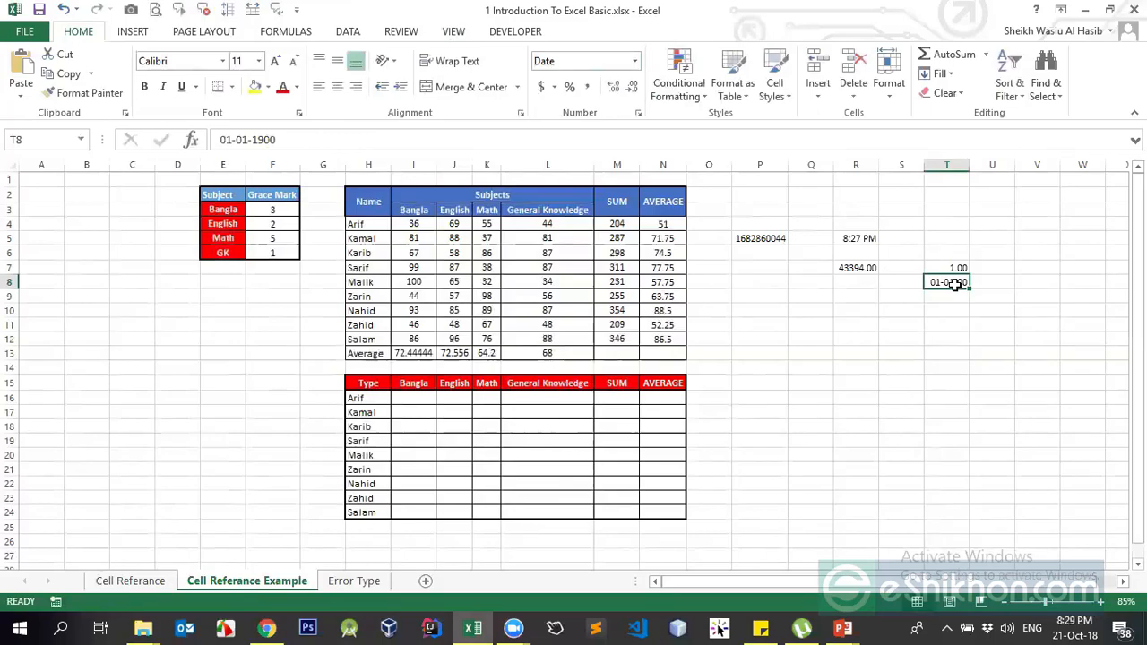
pyautogui.click(854, 266)
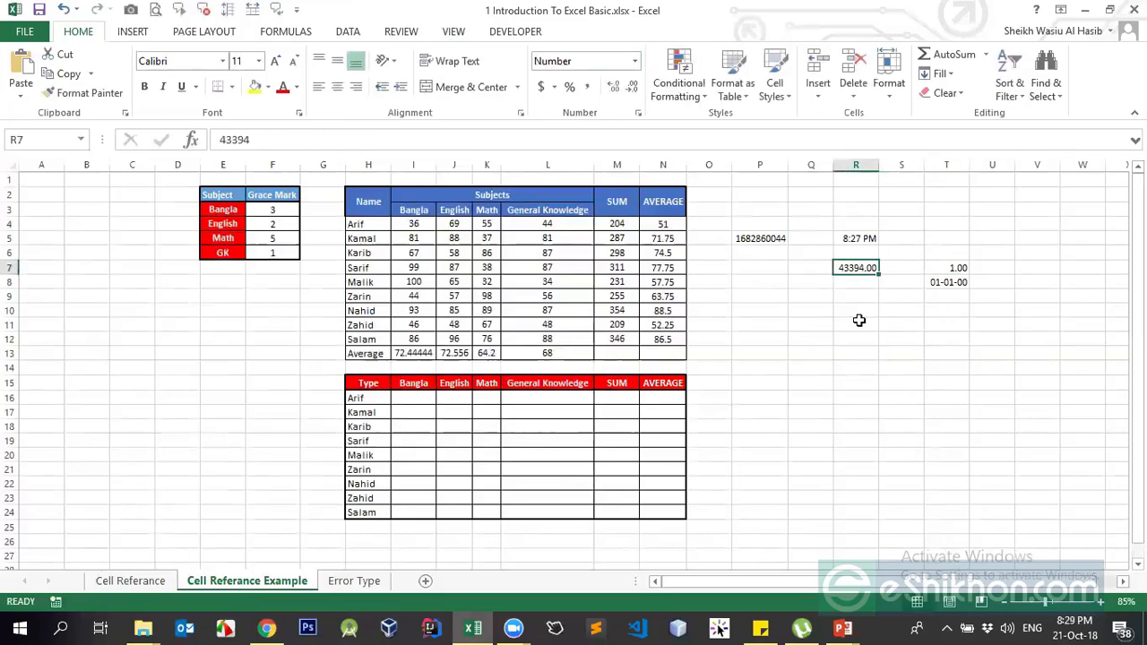
# - Insert today's date (21-10-18) into R9 with Ctrl+;, then select columns P to T
pyautogui.click(870, 296)
pyautogui.hotkey('ctrl', ';')
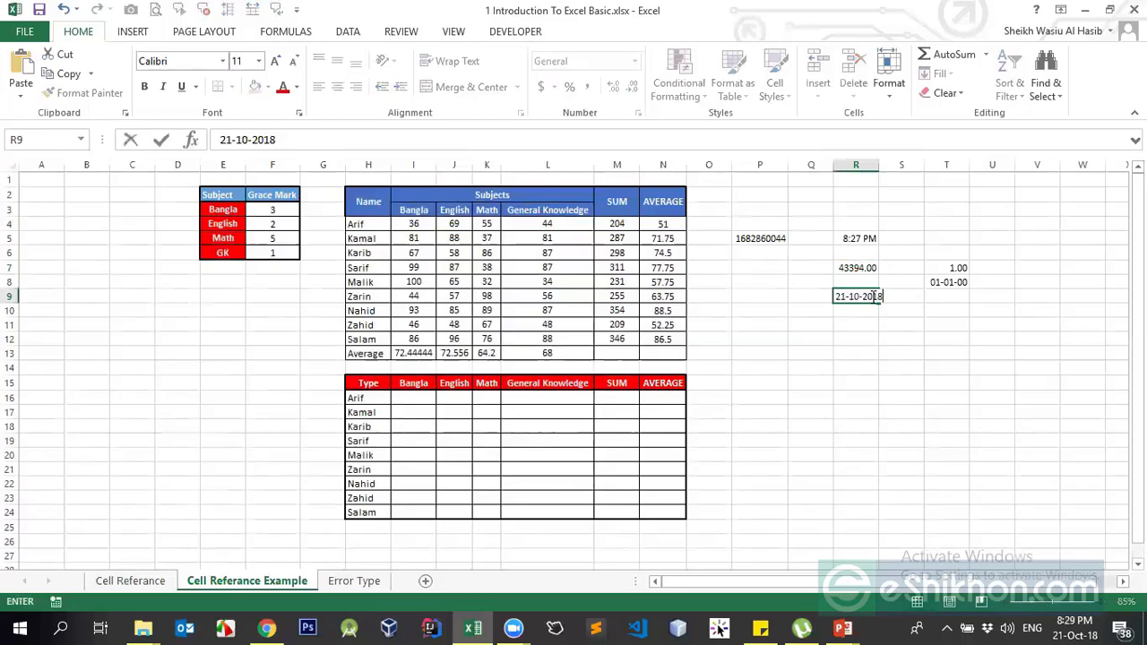
pyautogui.press('Return')
pyautogui.click(822, 426)
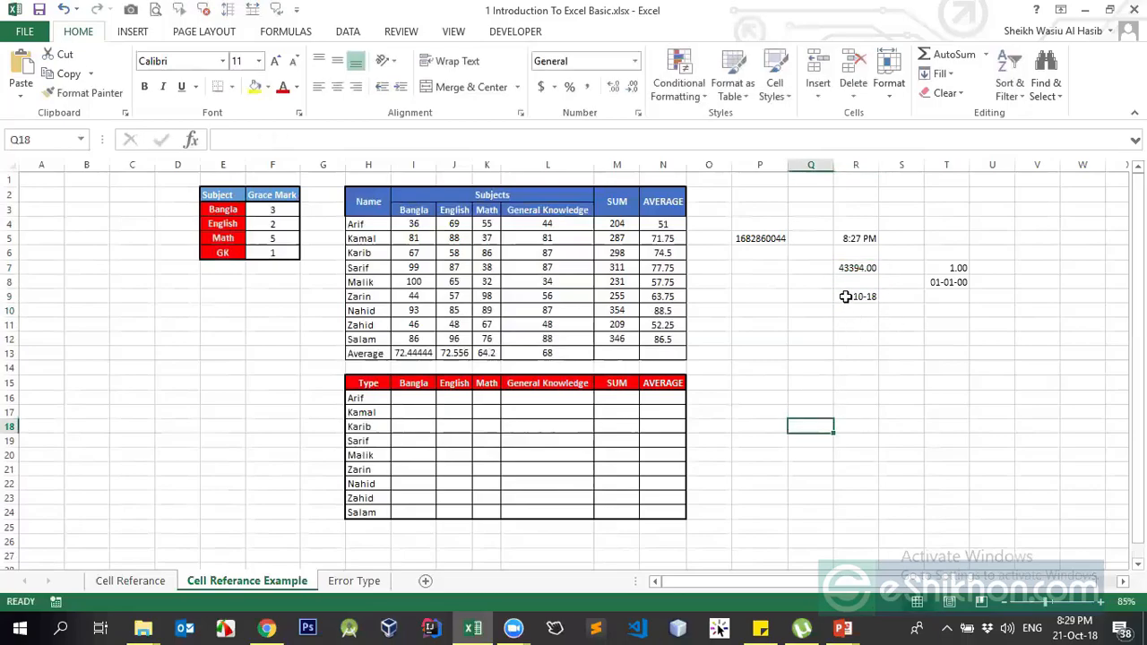
pyautogui.click(846, 297)
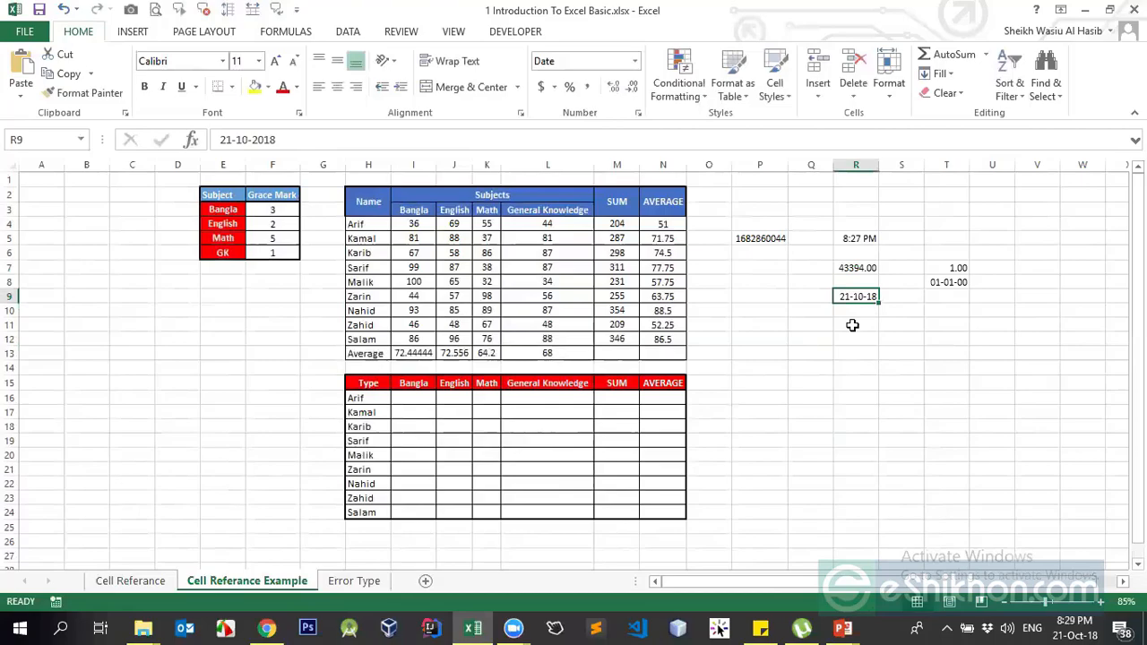
pyautogui.click(845, 270)
pyautogui.moveTo(760, 165); pyautogui.dragTo(957, 158)
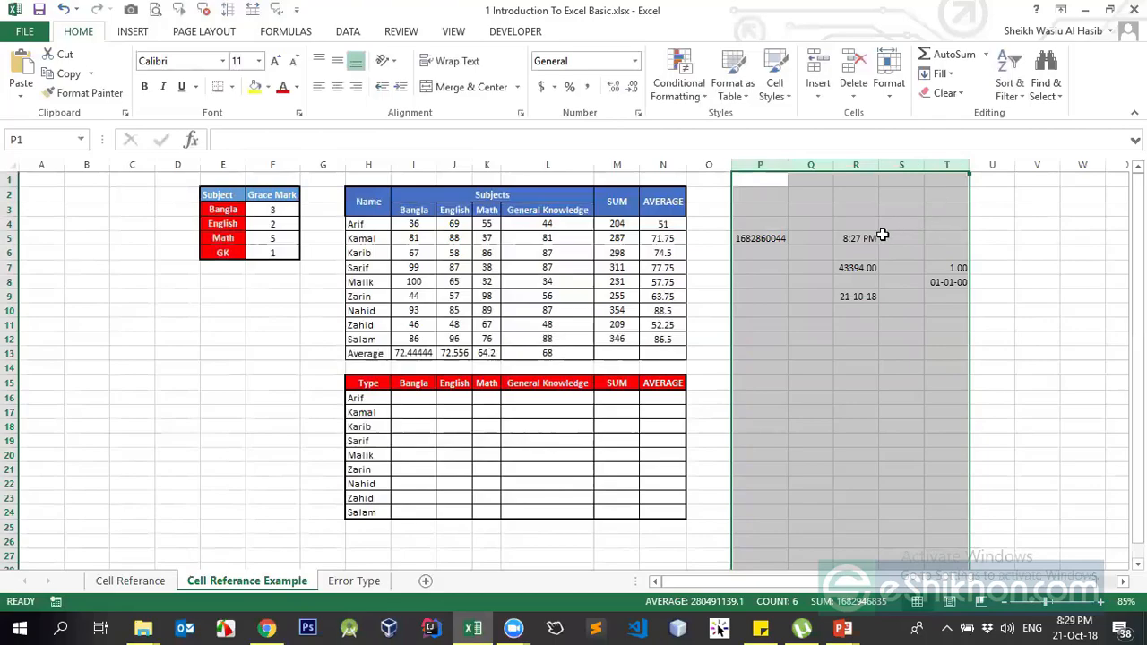
# - Clear the test values from columns P to T
pyautogui.press('Delete')
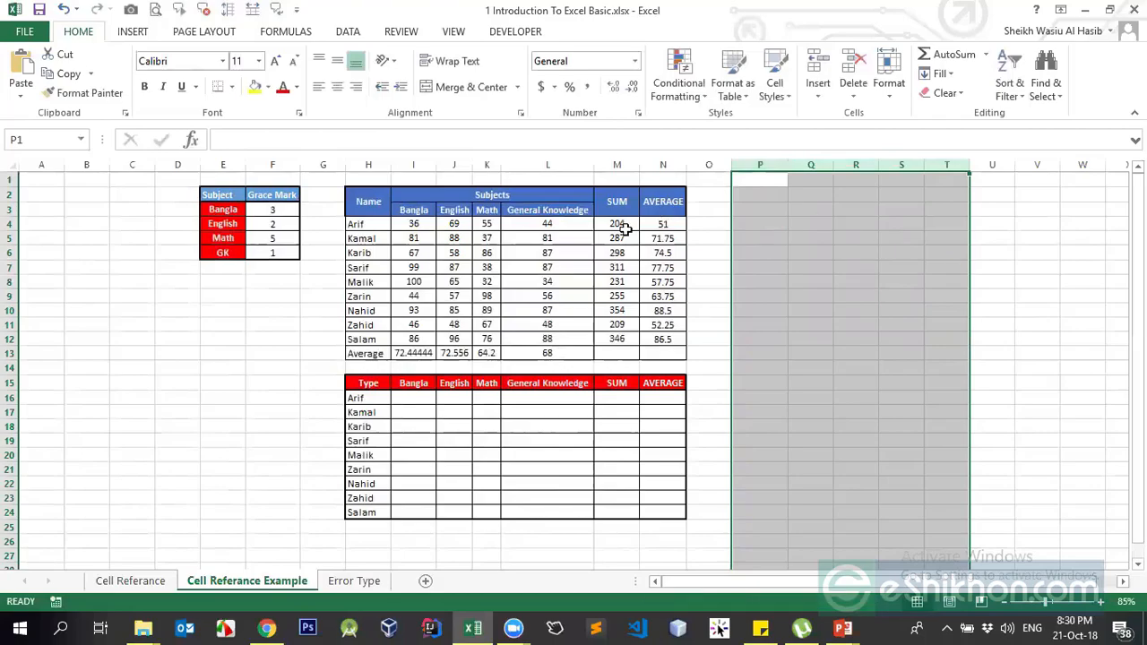
pyautogui.moveTo(415, 238); pyautogui.dragTo(557, 235)
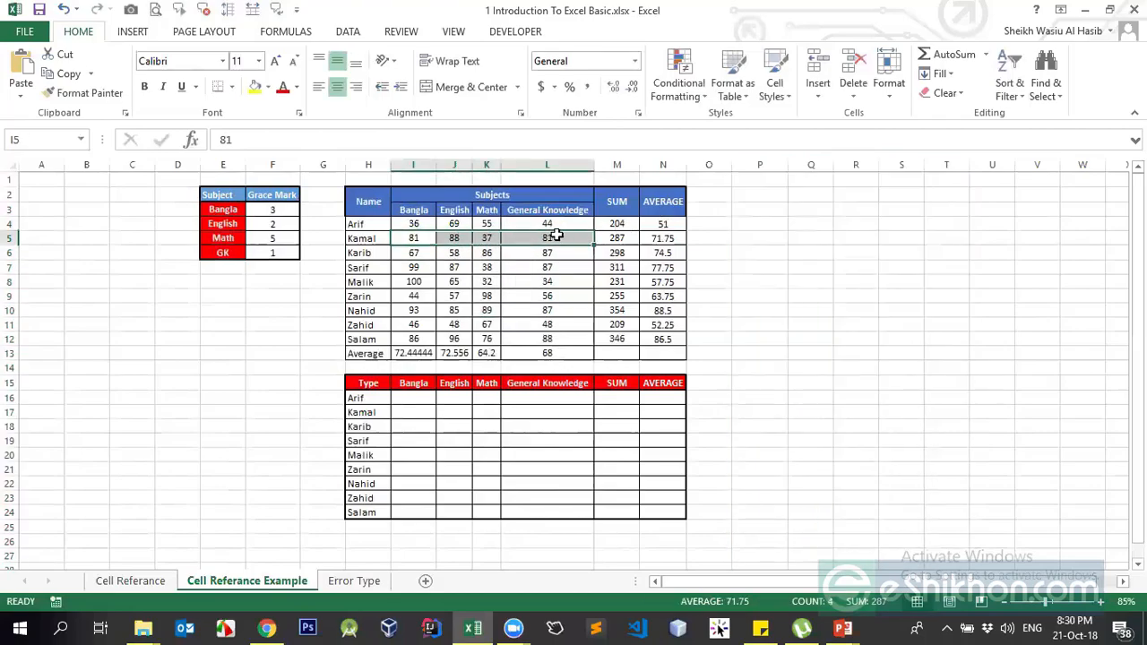
pyautogui.moveTo(412, 237); pyautogui.dragTo(534, 236)
pyautogui.click(706, 247)
# - Enter =SUM(I5:K5) in O5 to total the row 5 marks as 206
pyautogui.click(706, 237)
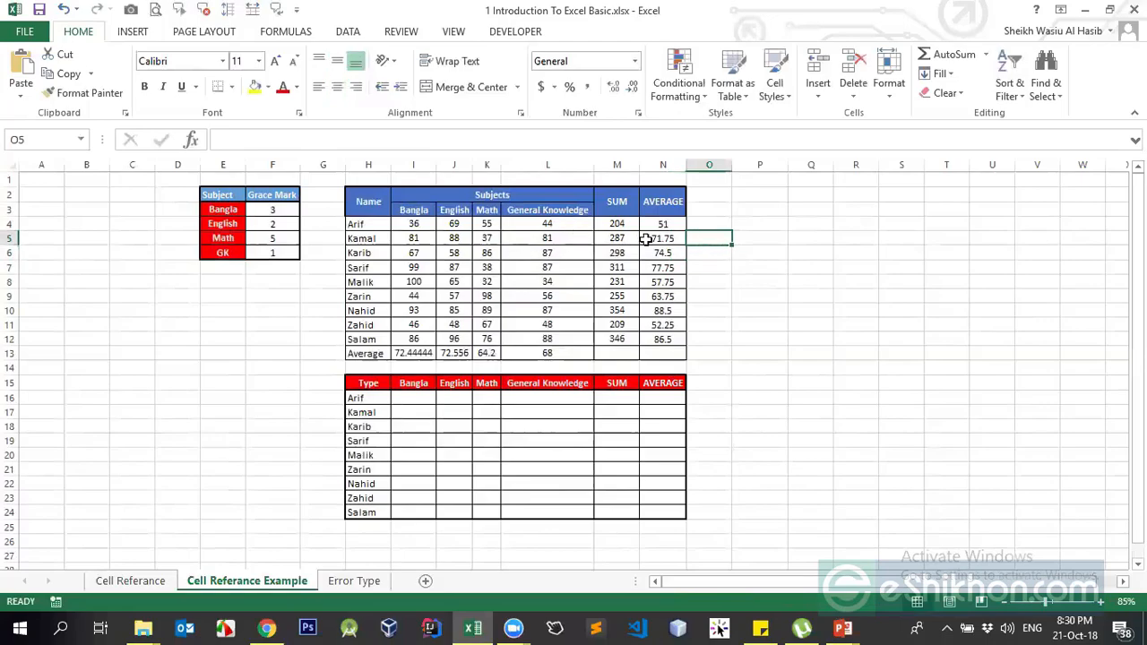
pyautogui.write('=sum(')
pyautogui.moveTo(416, 237); pyautogui.dragTo(488, 246)
pyautogui.press('Return')
pyautogui.moveTo(418, 235); pyautogui.dragTo(493, 238)
pyautogui.click(722, 238)
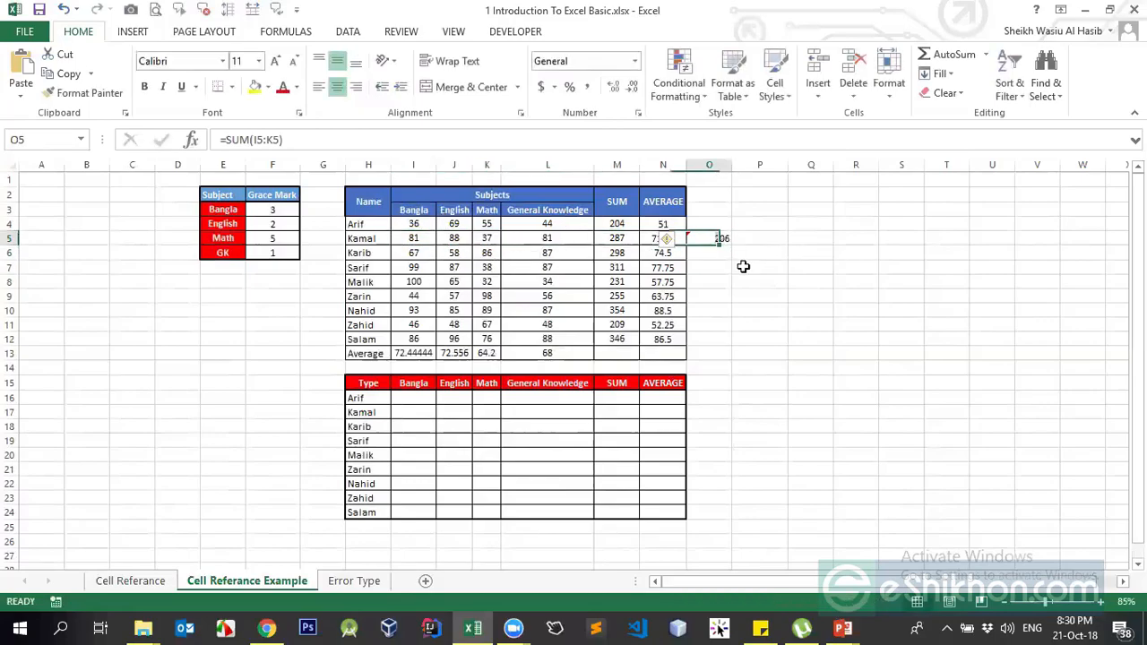
pyautogui.moveTo(417, 237); pyautogui.dragTo(523, 238)
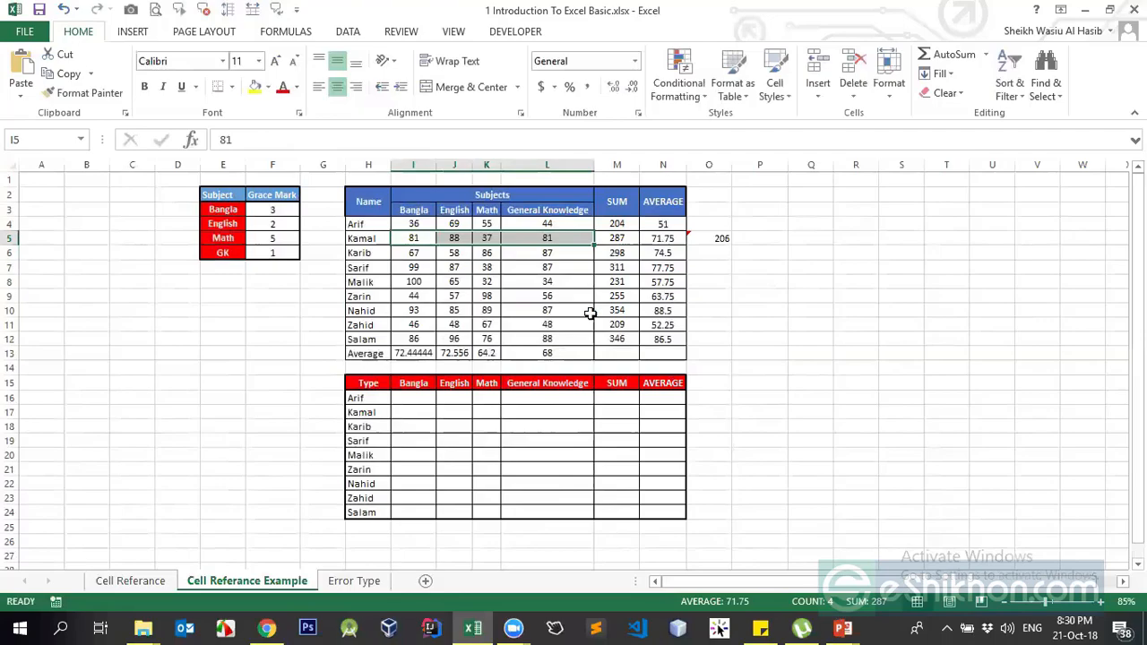
pyautogui.click(529, 251)
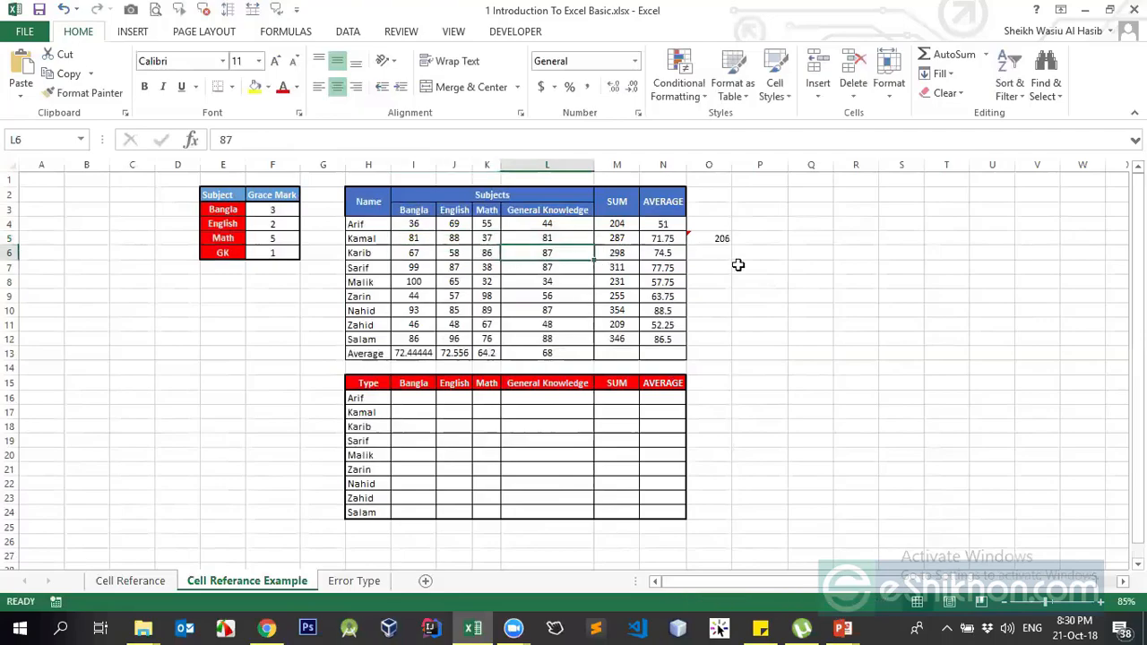
pyautogui.click(723, 239)
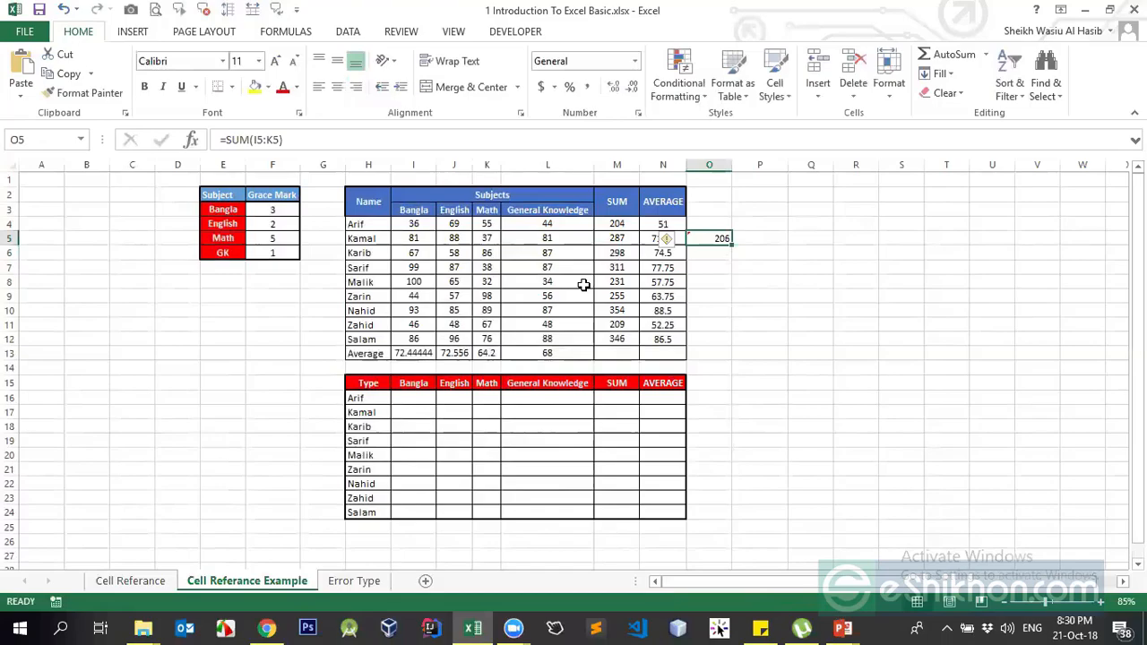
# - Replace O5's sum with =T(I5), which shows blank because I5 holds the number 81
pyautogui.write('=')
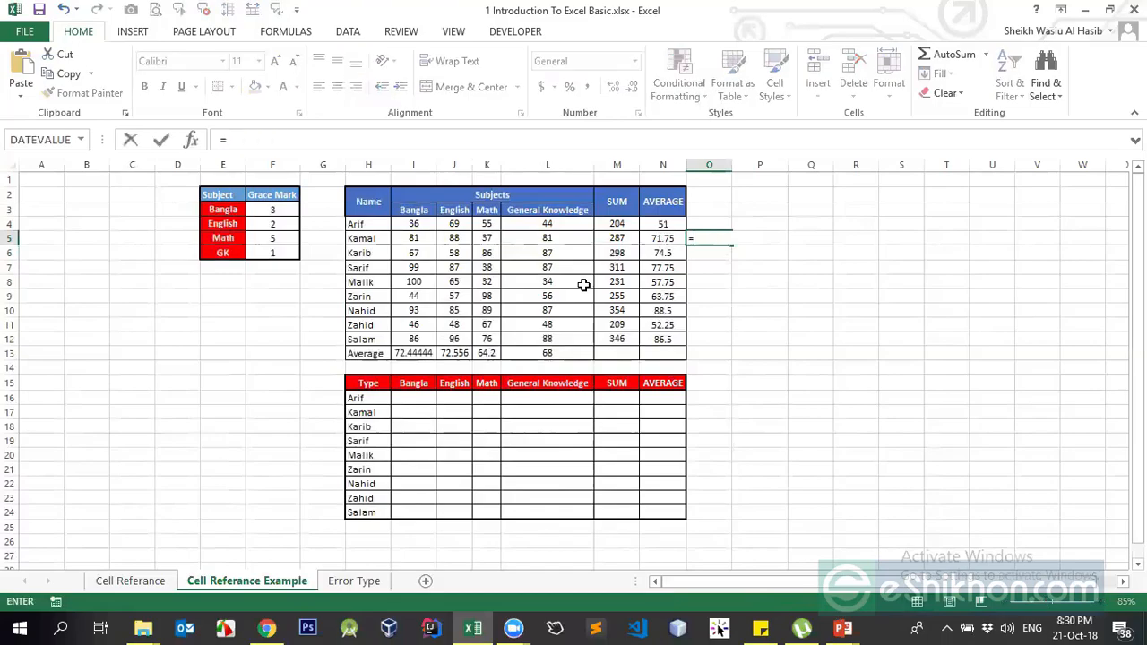
pyautogui.write('T')
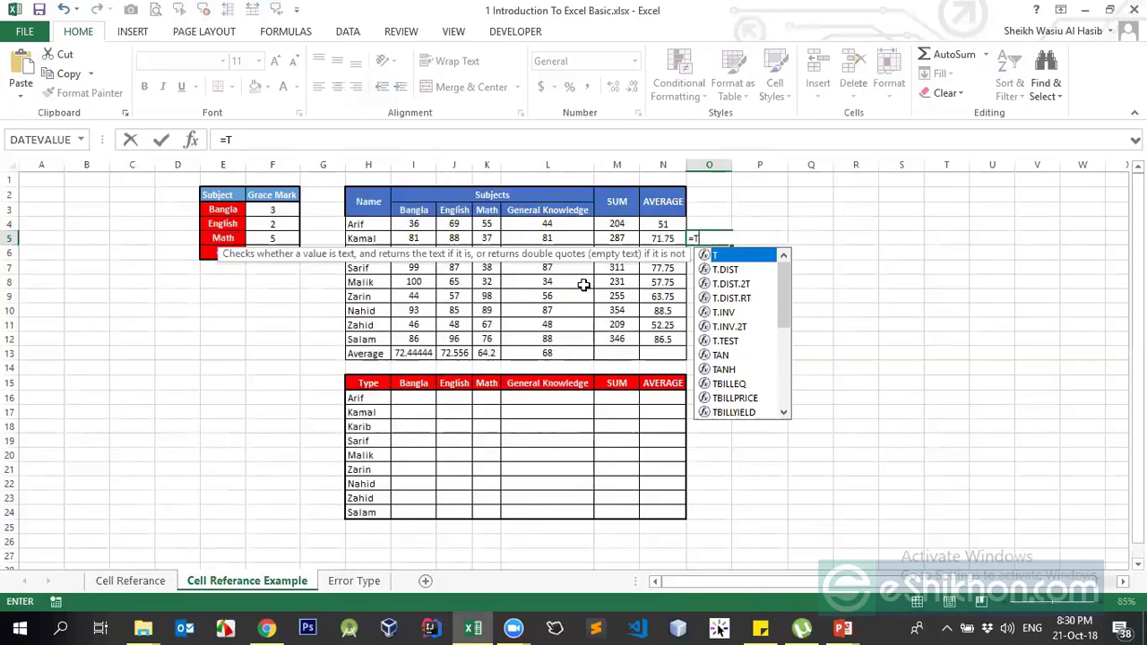
pyautogui.write('(')
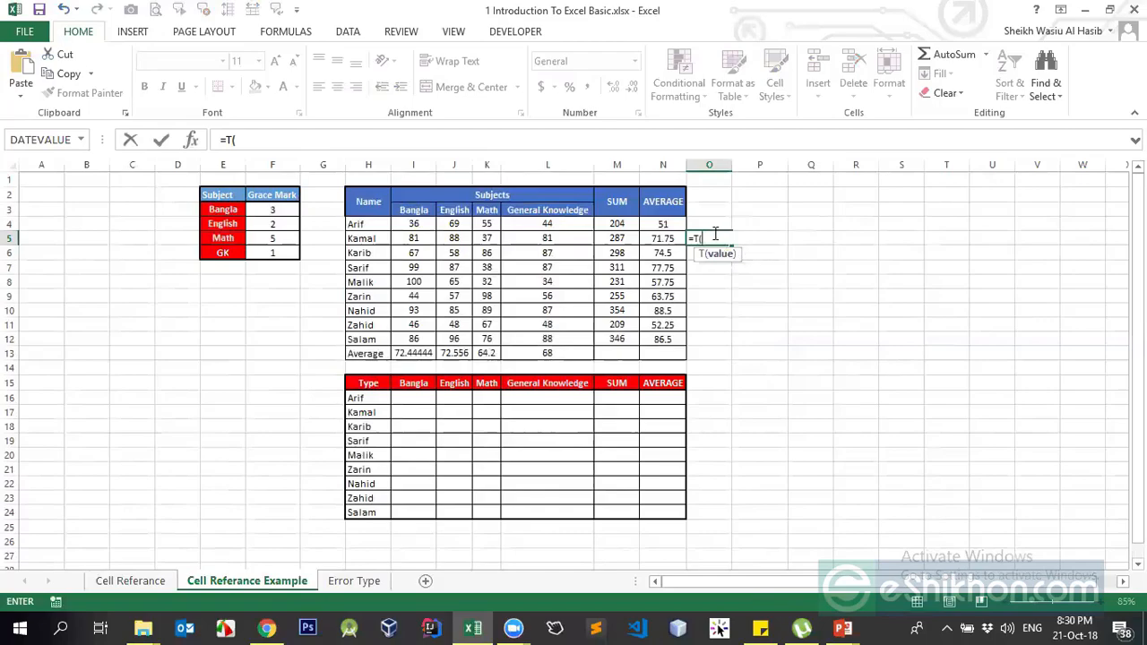
pyautogui.click(423, 238)
pyautogui.write(')')
pyautogui.press('Return')
pyautogui.press('Up')
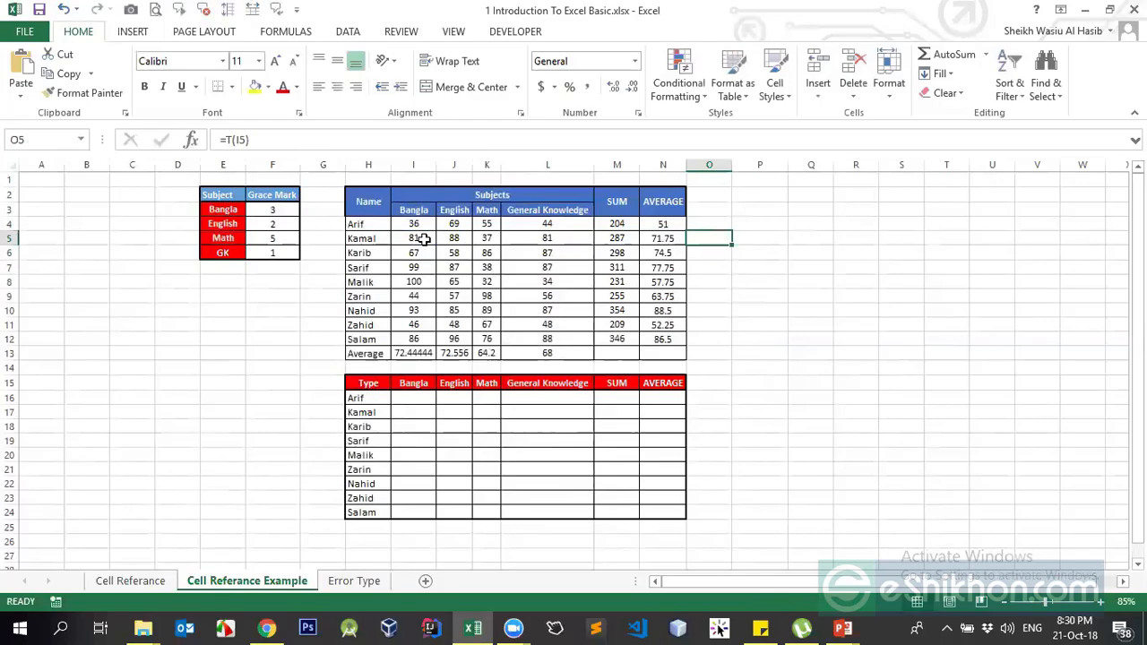
pyautogui.click(415, 240)
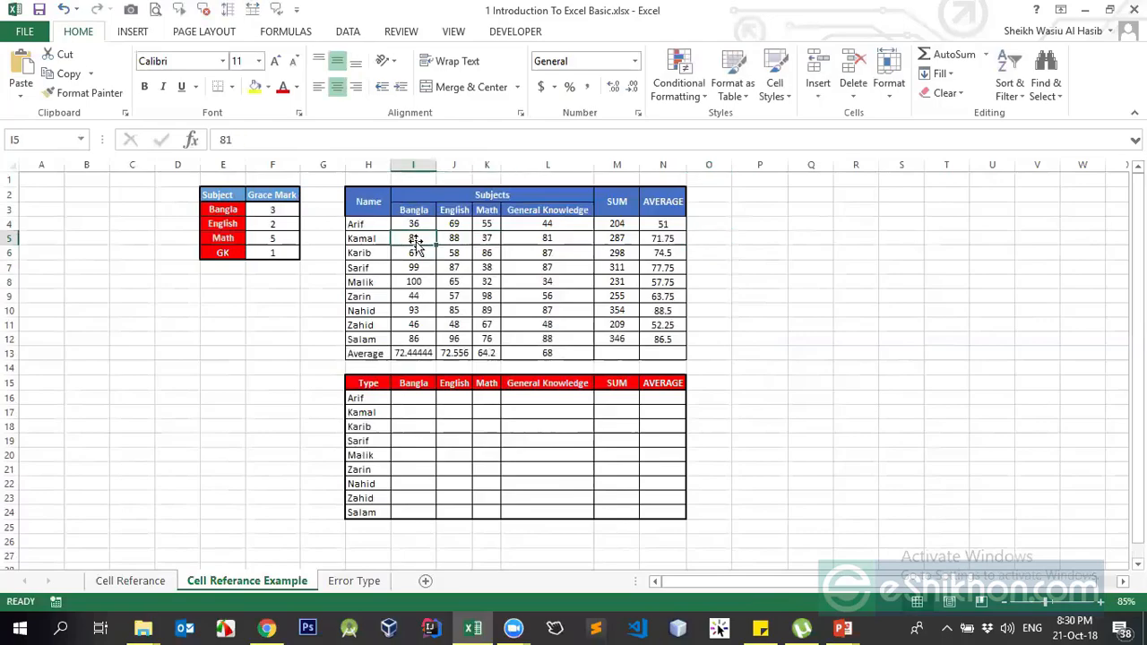
pyautogui.click(699, 238)
pyautogui.click(245, 141)
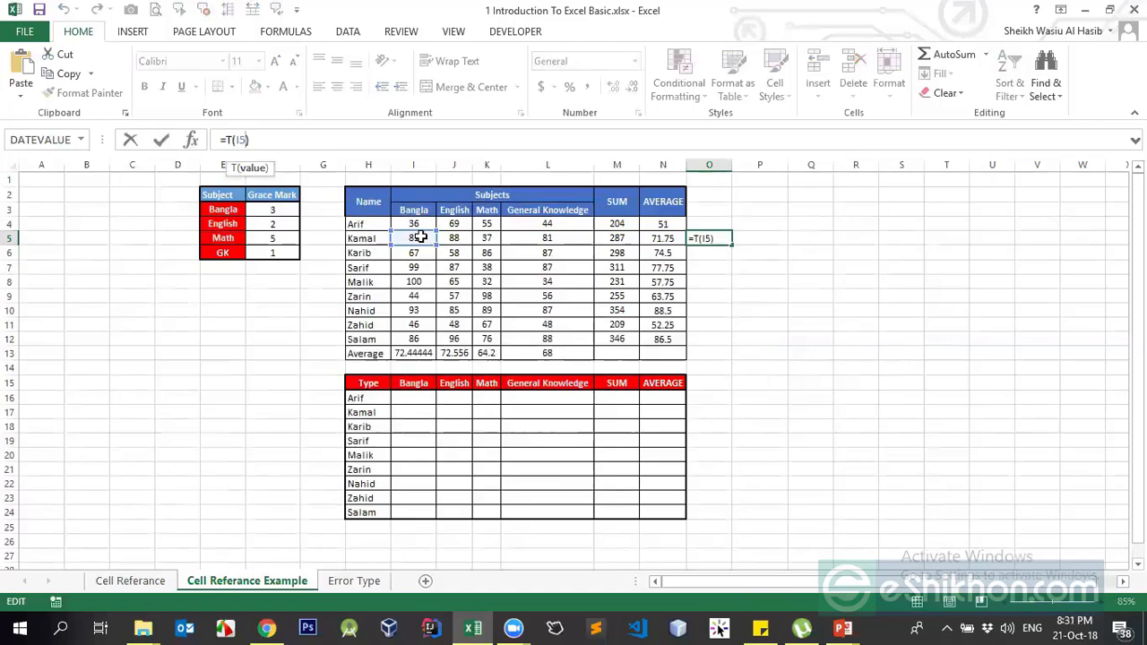
pyautogui.press('Return')
pyautogui.click(713, 239)
pyautogui.click(749, 238)
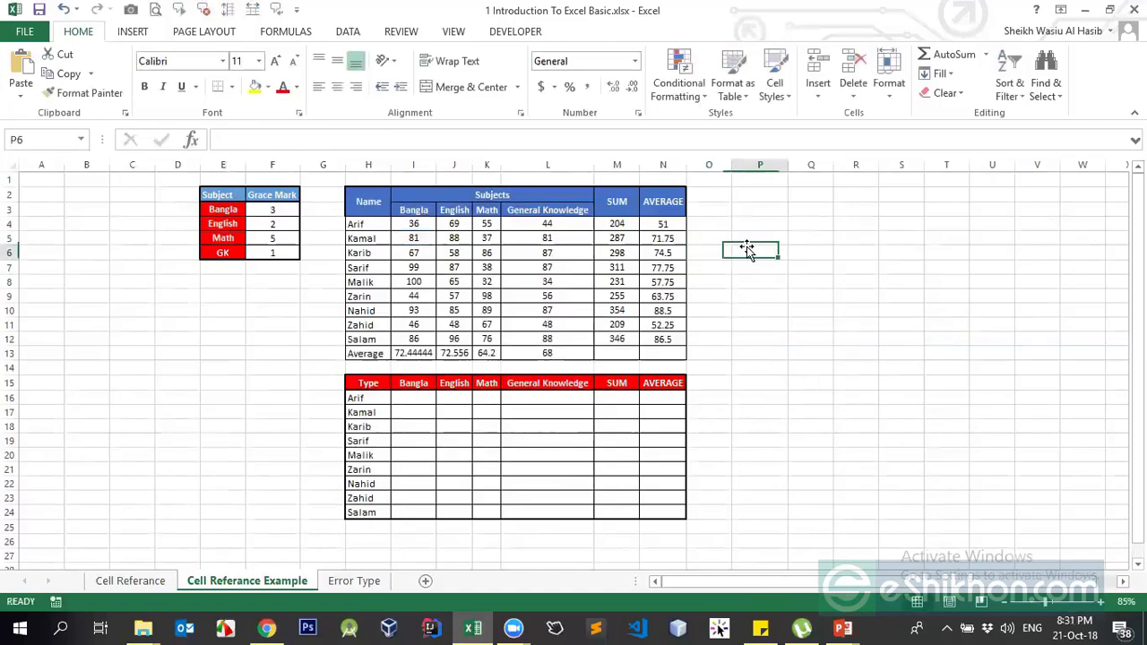
# - Enter =N(I5) in P5 so it returns the Bangla mark 81
pyautogui.write('=N(')
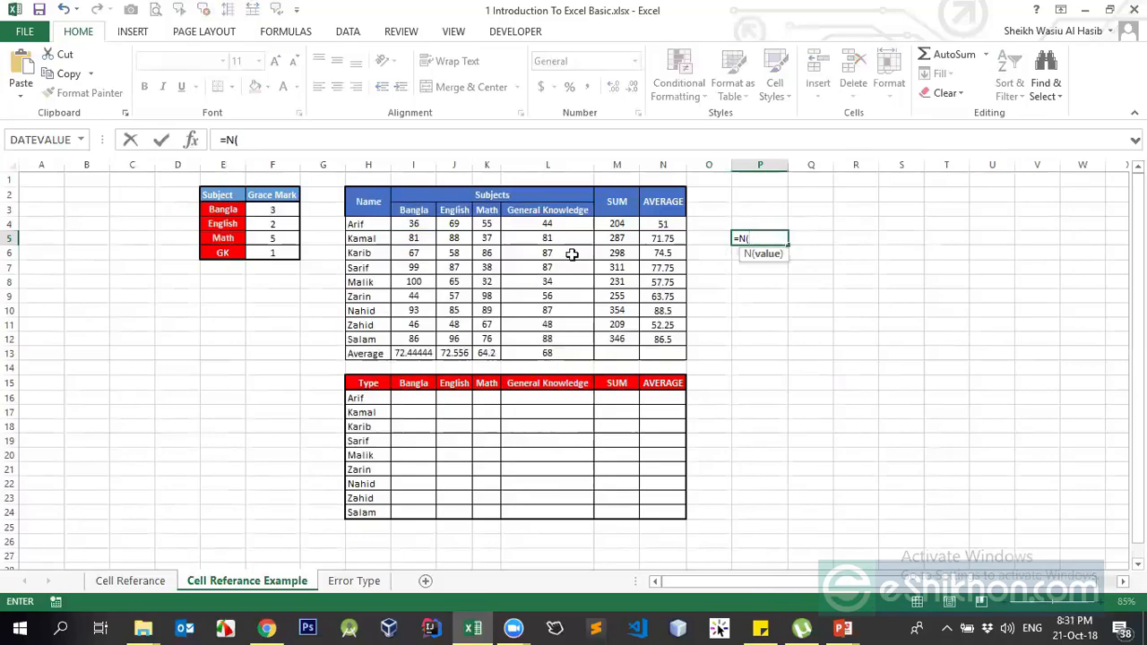
pyautogui.click(413, 238)
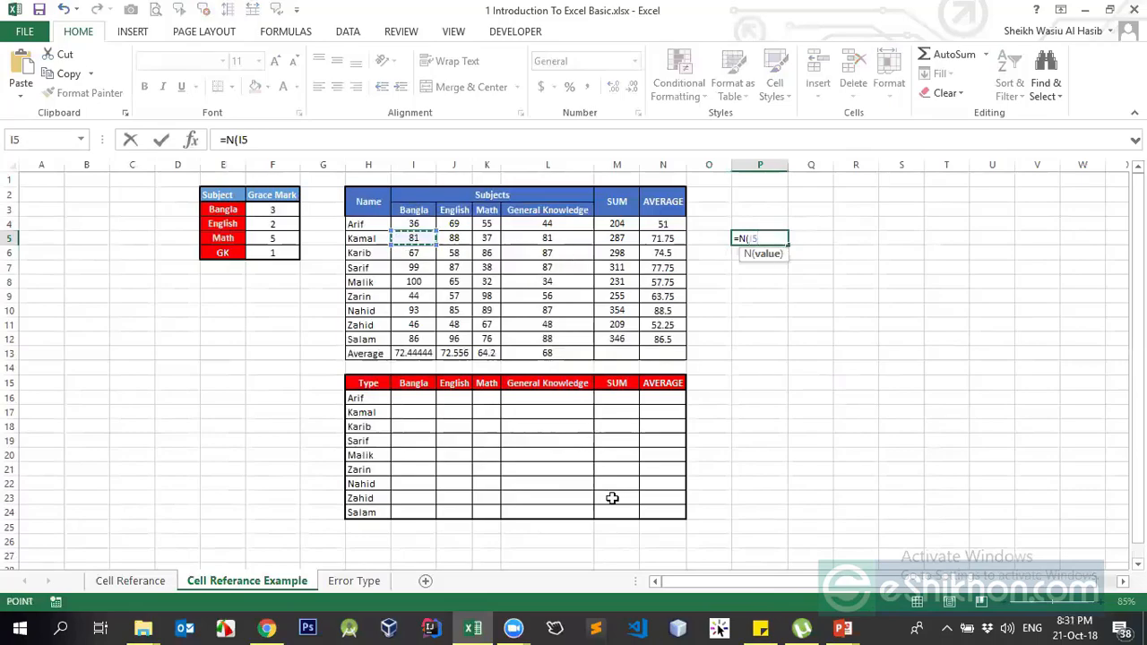
pyautogui.hotkey('ctrl', 'Return')
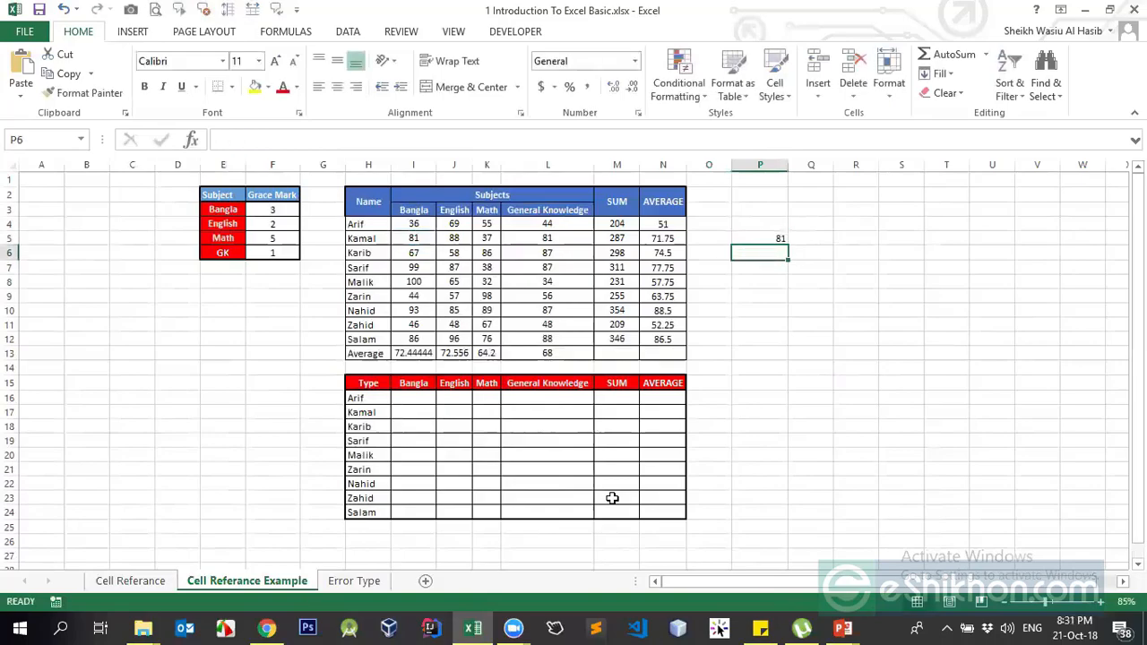
pyautogui.click(418, 238)
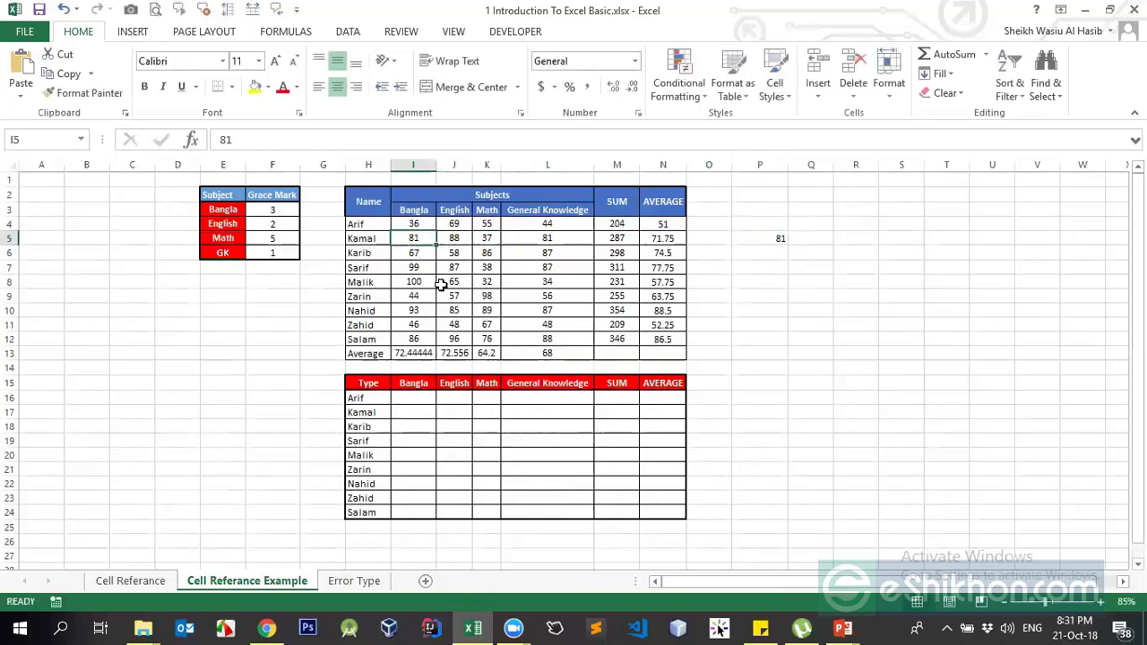
# - Change I5 to the text a and inspect the T and N results in O5 and P5
pyautogui.write('a')
pyautogui.press('Return')
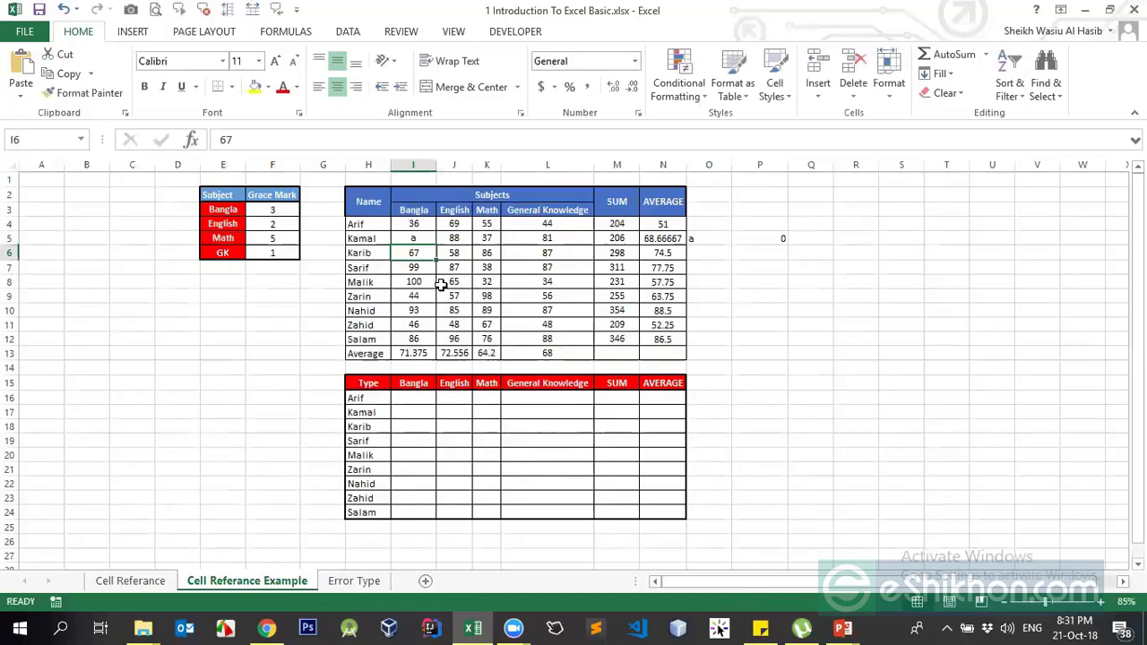
pyautogui.click(772, 238)
pyautogui.click(408, 238)
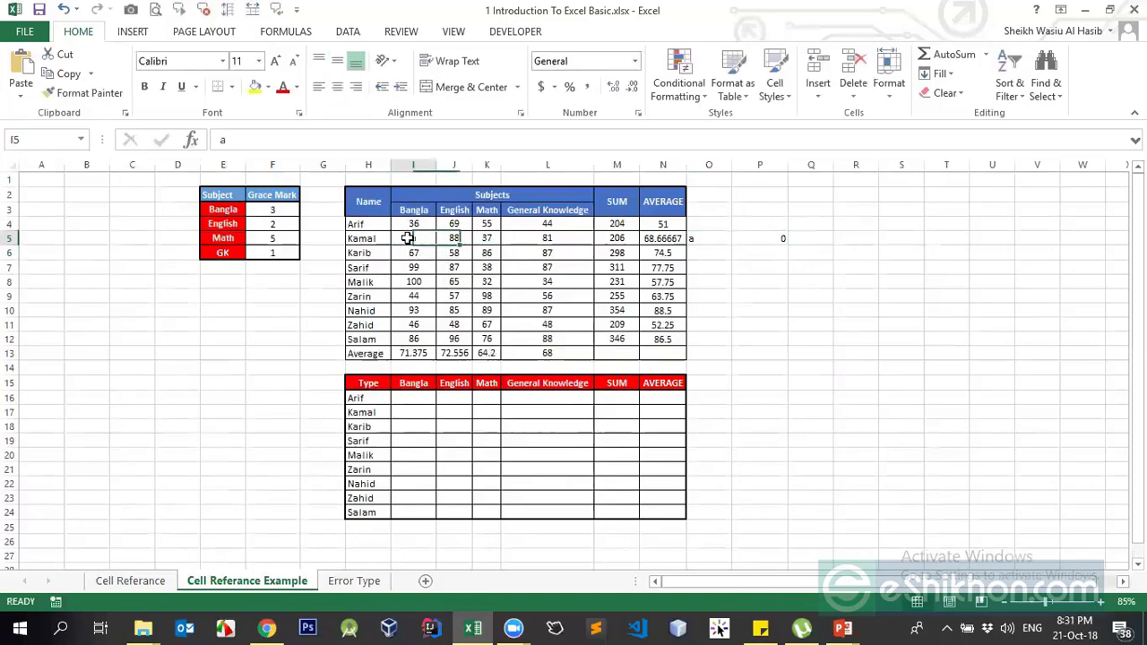
pyautogui.click(692, 239)
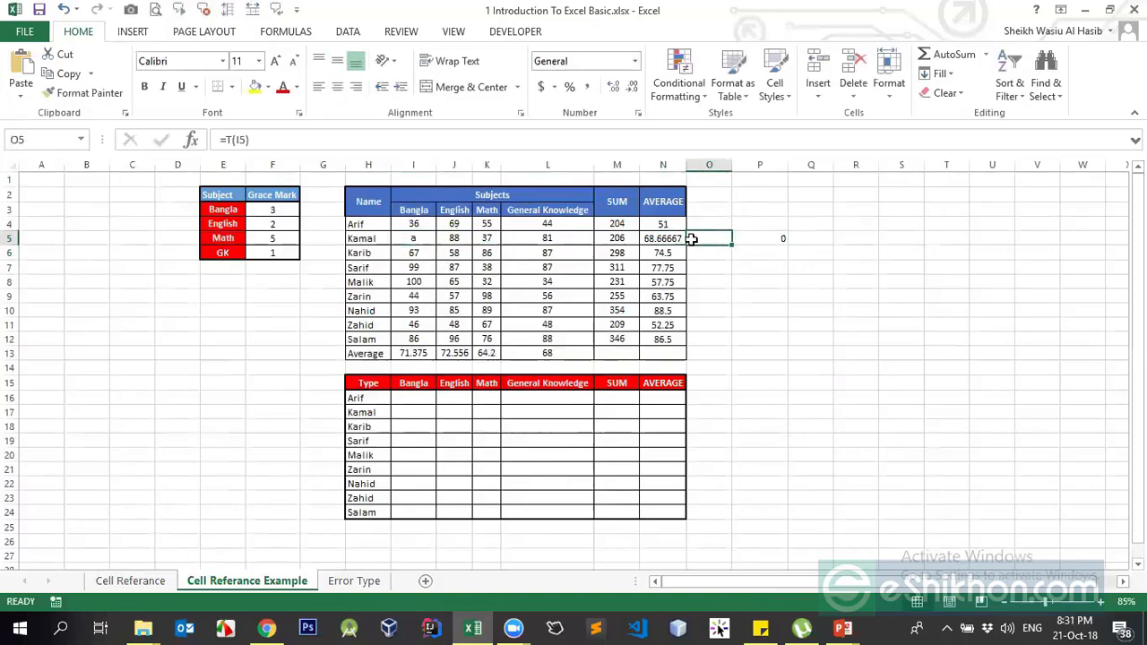
# - Enter 1 in I5 and check the T result in O5 and the N formula in P5
pyautogui.click(405, 244)
pyautogui.write('1')
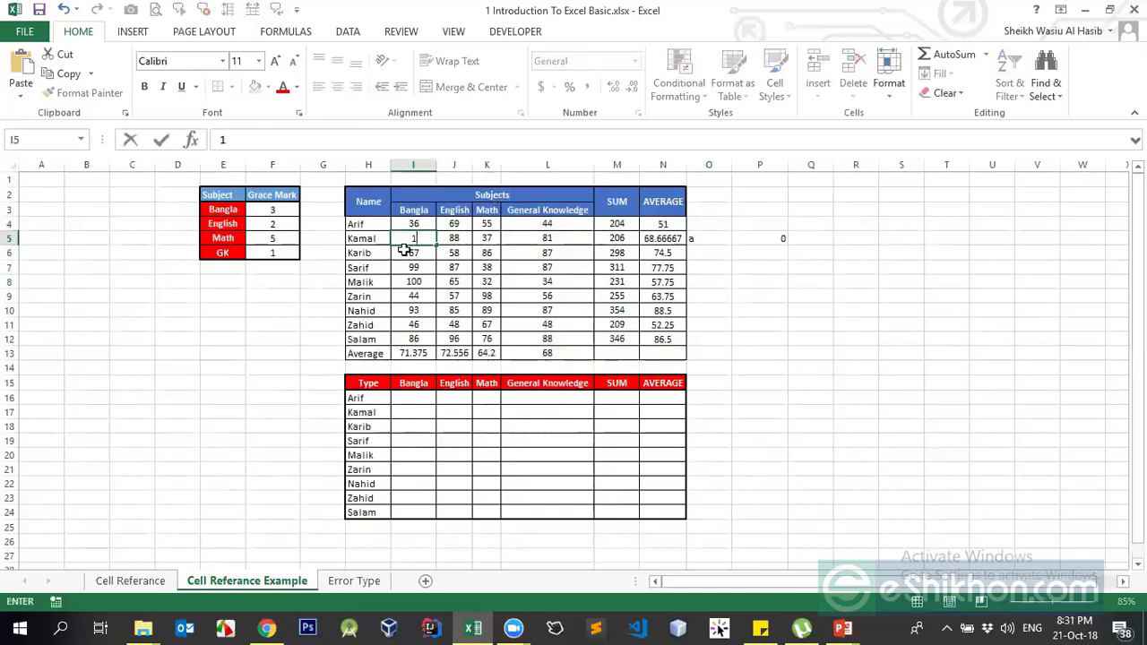
pyautogui.click(587, 285)
pyautogui.click(697, 236)
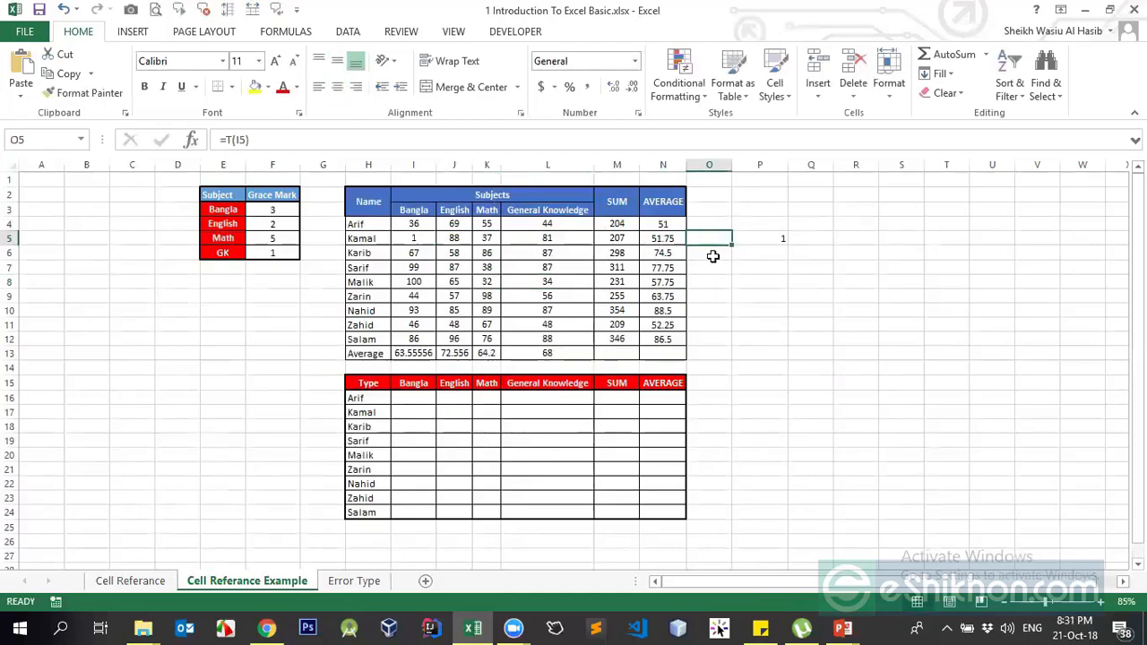
pyautogui.click(425, 239)
pyautogui.click(706, 235)
pyautogui.click(412, 240)
pyautogui.click(762, 238)
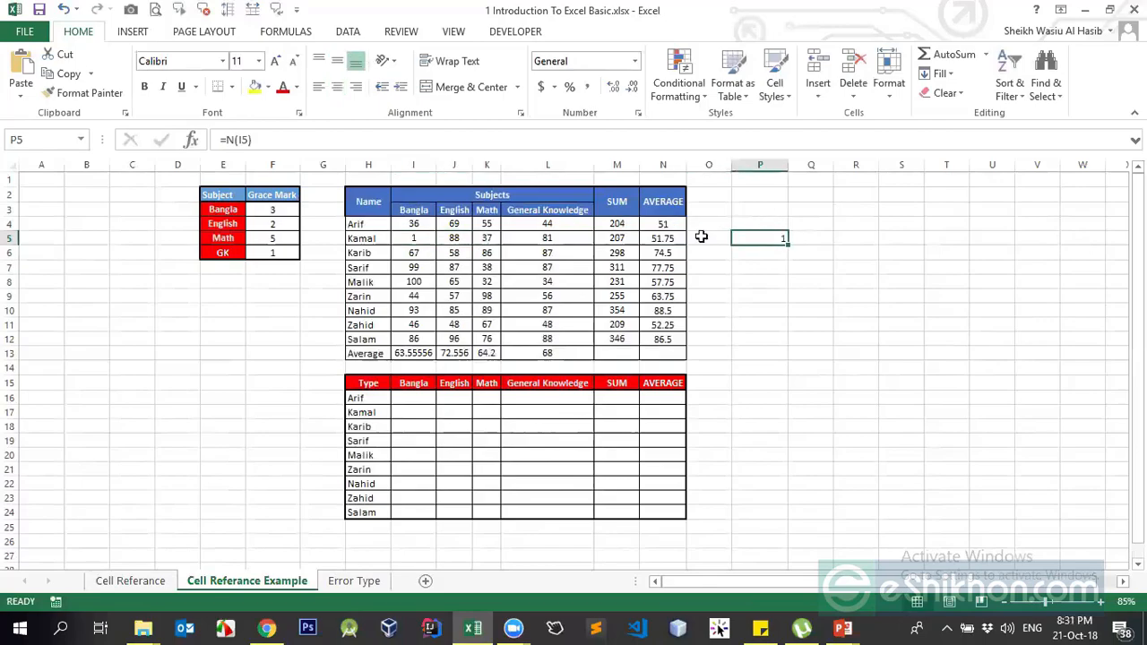
pyautogui.click(230, 139)
pyautogui.click(233, 139)
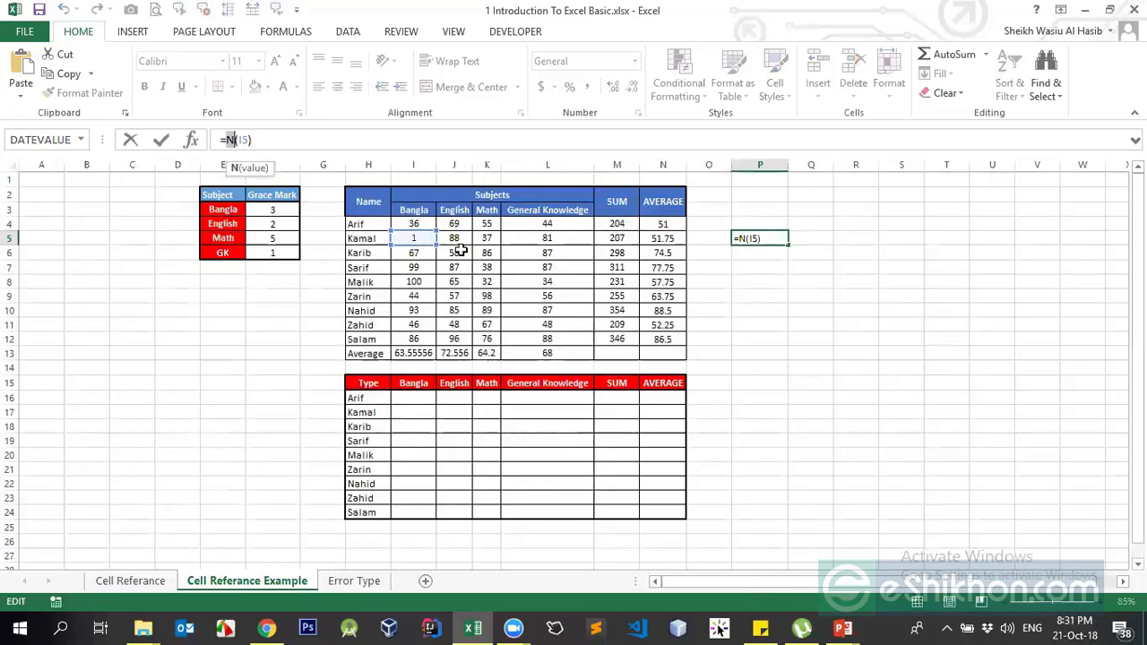
pyautogui.hotkey('ctrl', 'Return')
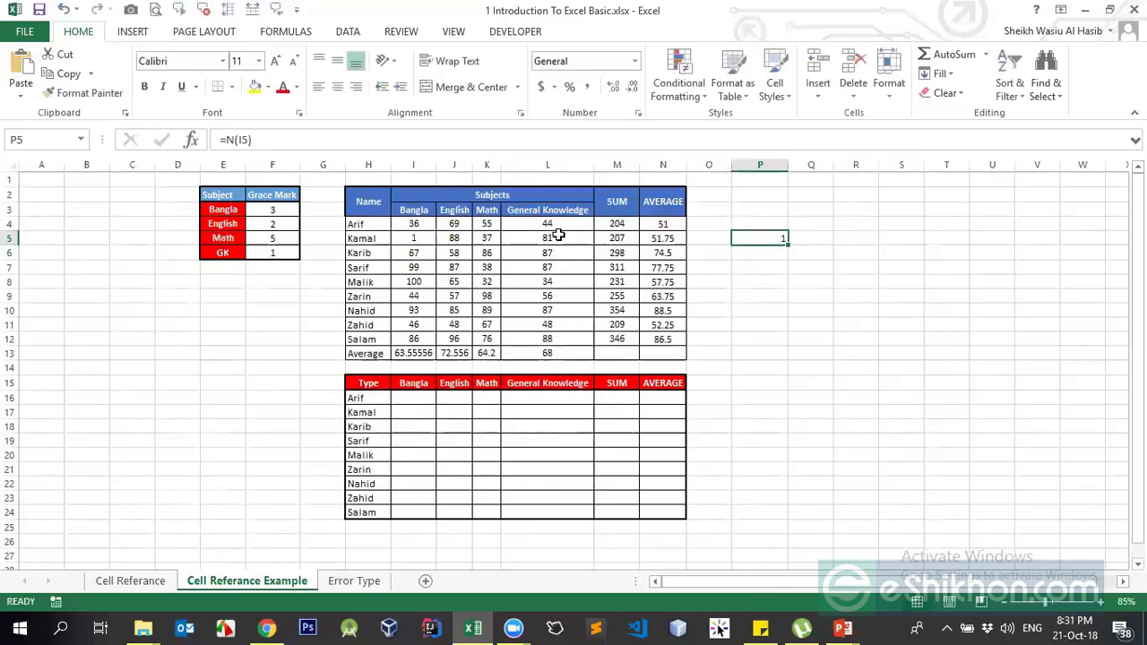
# - Enter 10 and then A in I5, checking P5's N result each time
pyautogui.click(422, 238)
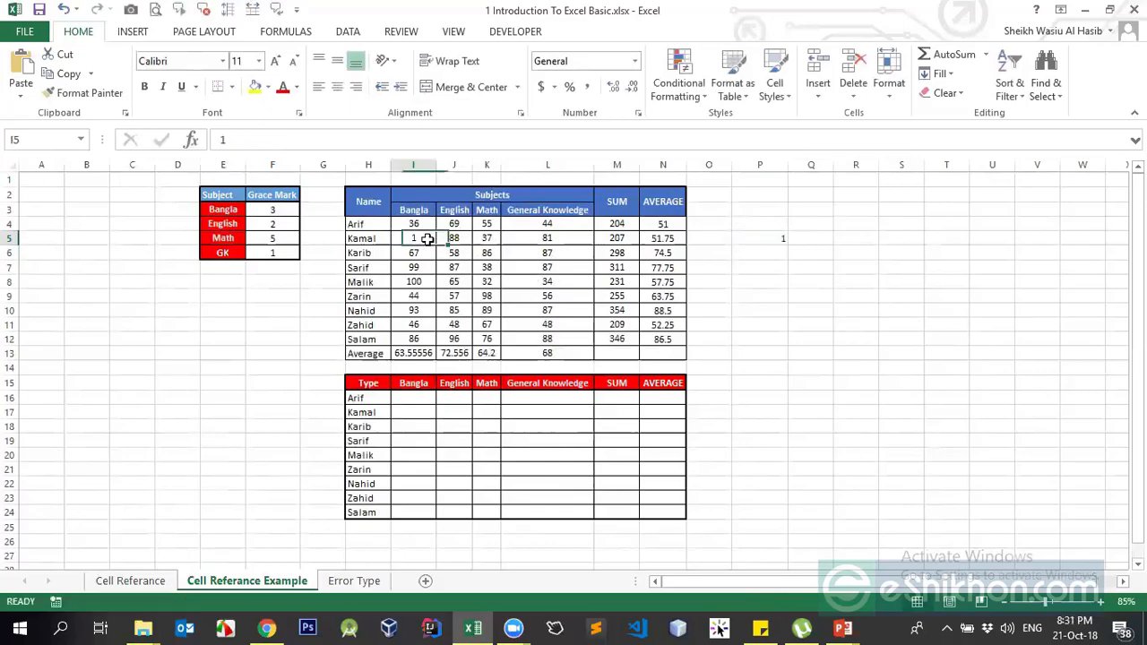
pyautogui.write('10')
pyautogui.press('Return')
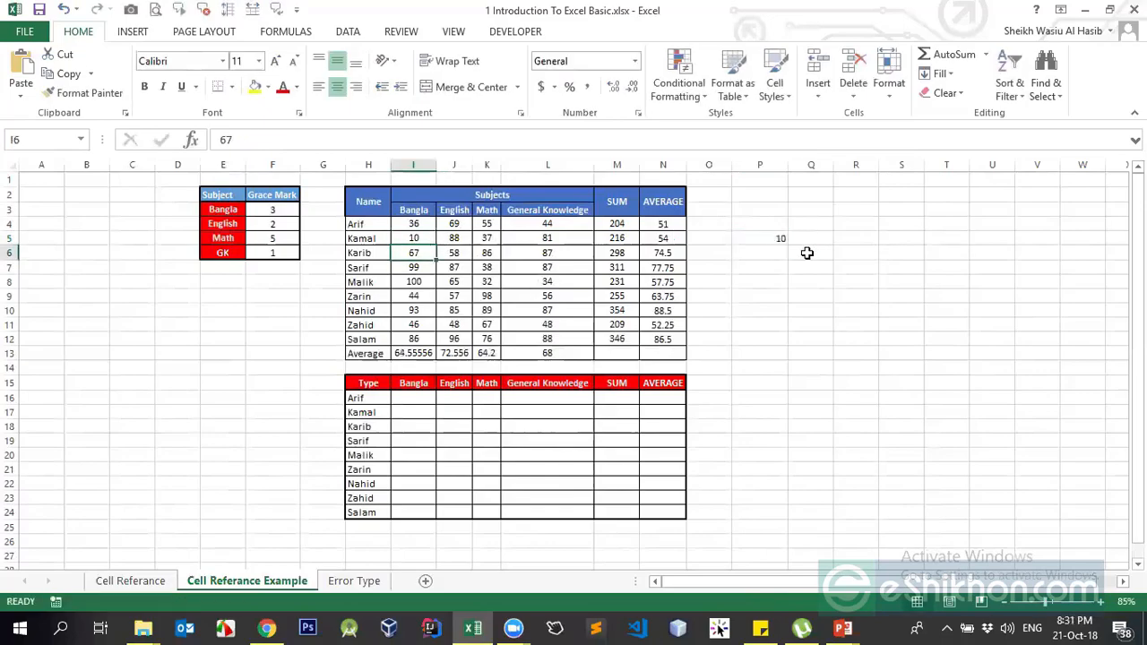
pyautogui.click(776, 240)
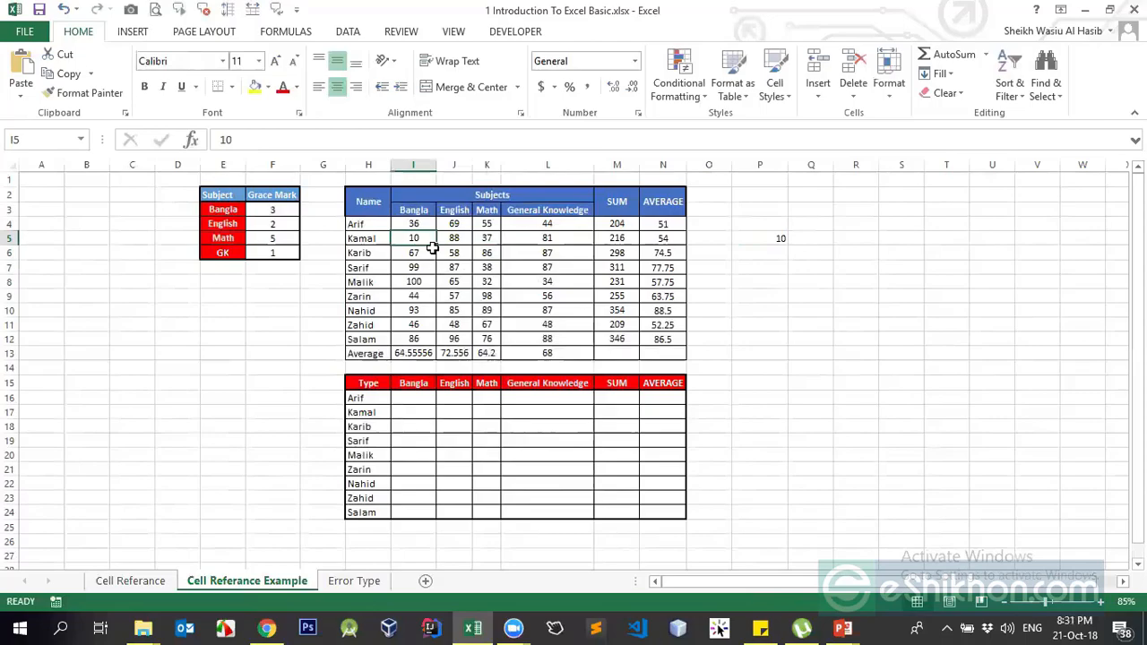
pyautogui.write('a')
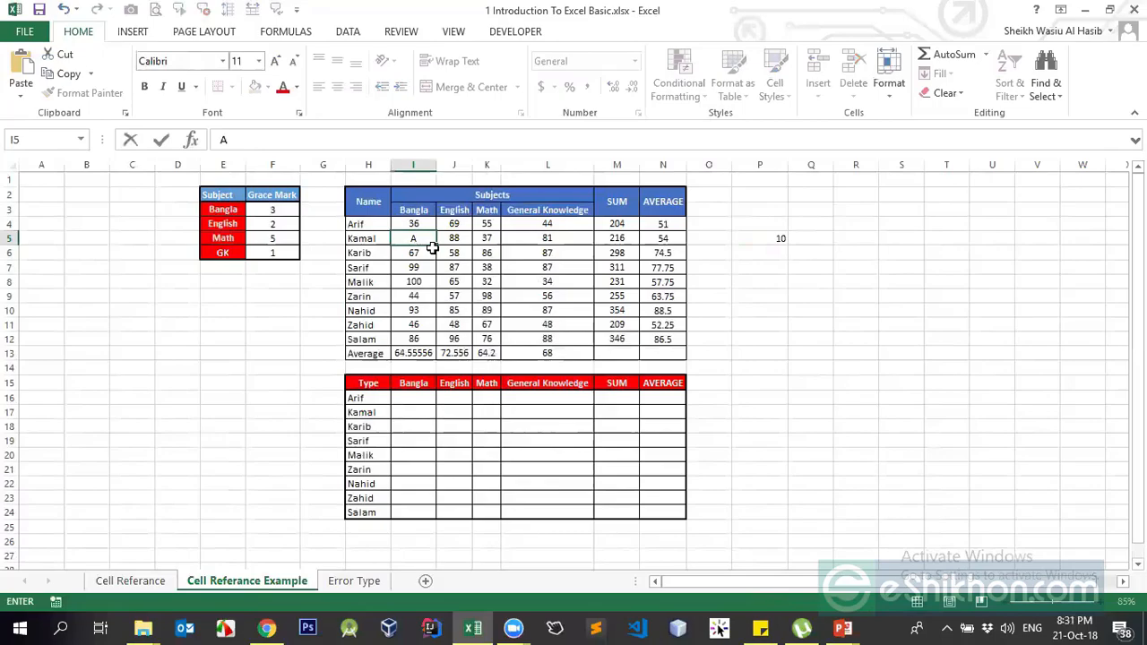
pyautogui.press('Return')
pyautogui.click(761, 235)
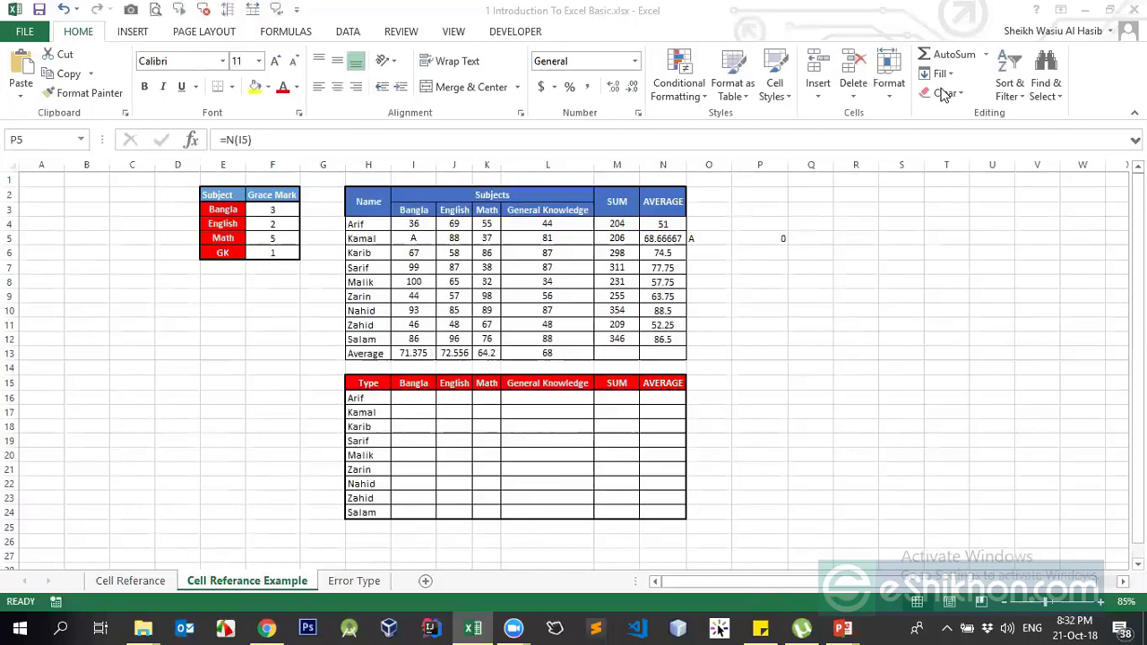
# - Clear the T and N test formulas from O5 and P5
pyautogui.moveTo(712, 238); pyautogui.dragTo(776, 236)
pyautogui.press('Delete')
pyautogui.click(642, 254)
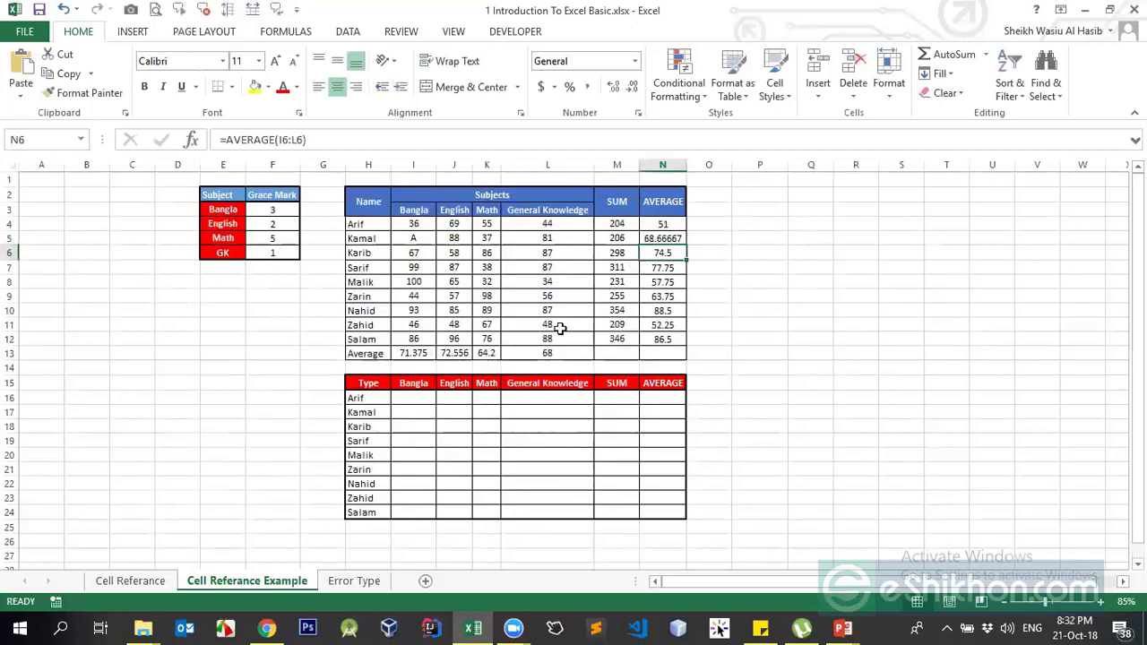
# - Begin a new formula with = in the empty cell Q6
pyautogui.click(417, 412)
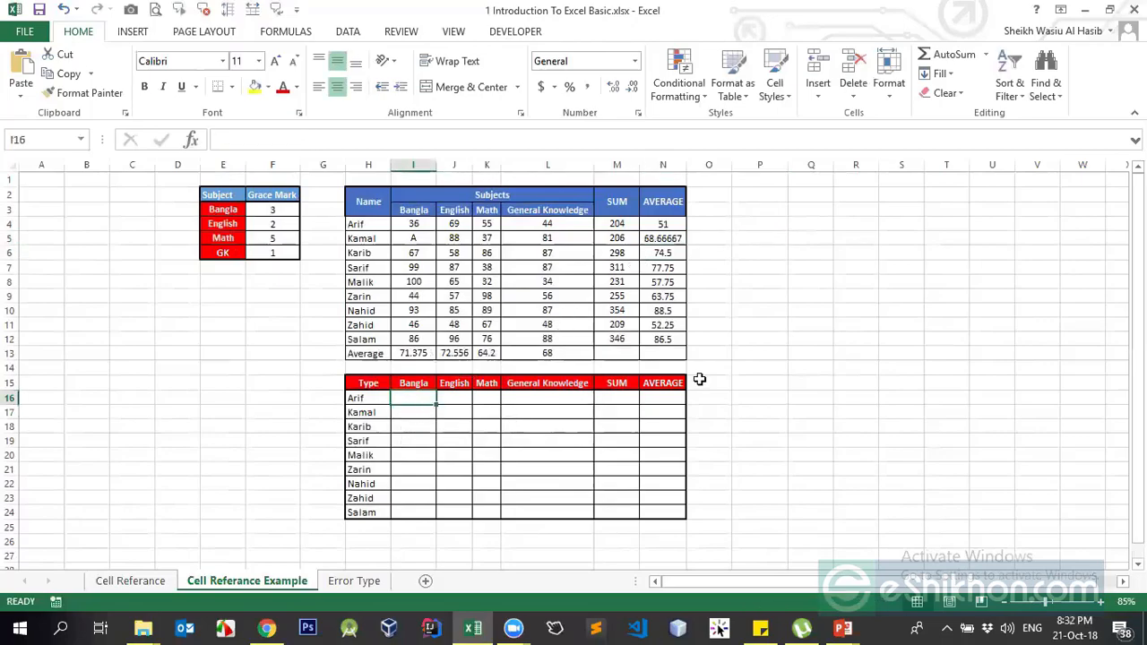
pyautogui.click(745, 322)
pyautogui.click(722, 202)
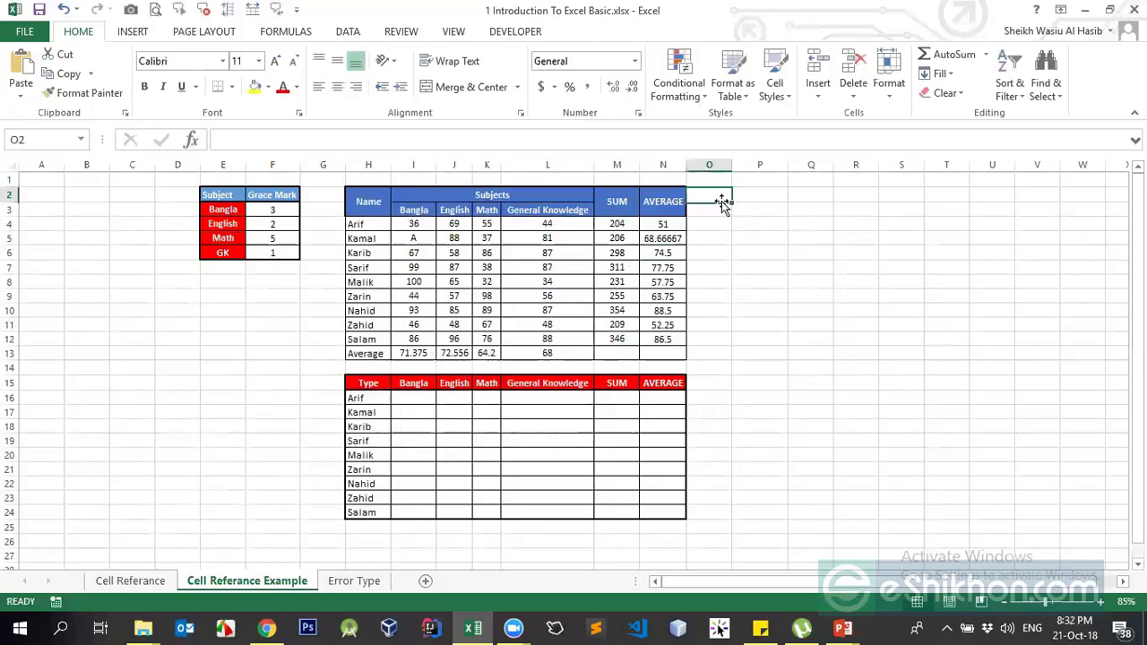
pyautogui.click(271, 209)
pyautogui.click(739, 251)
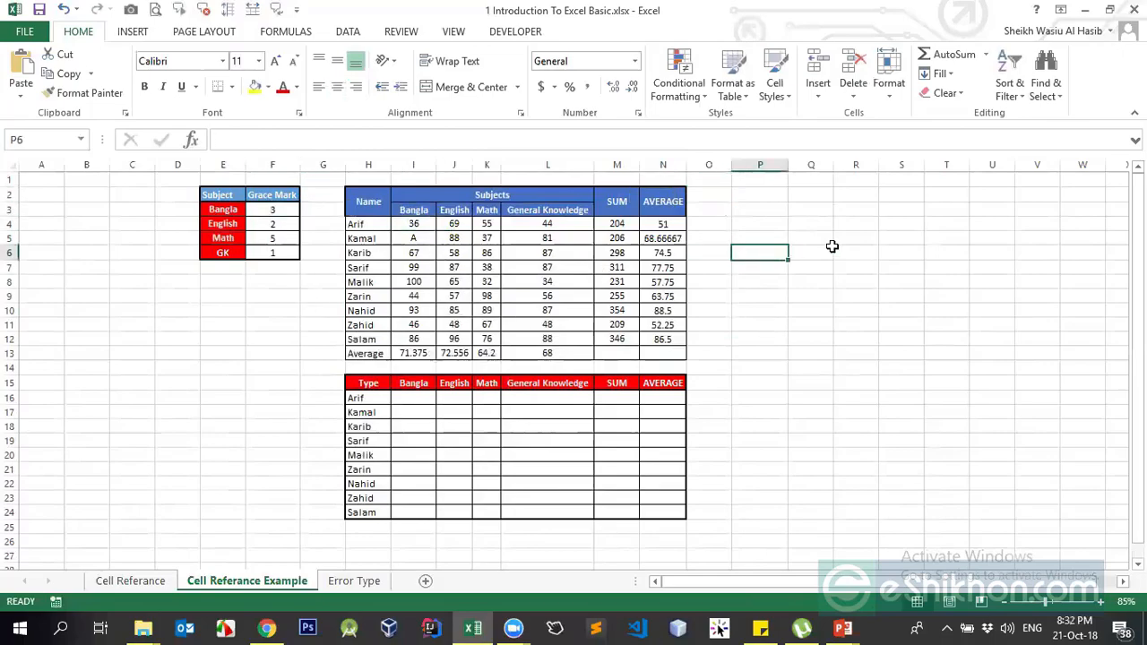
pyautogui.click(811, 254)
pyautogui.write('=')
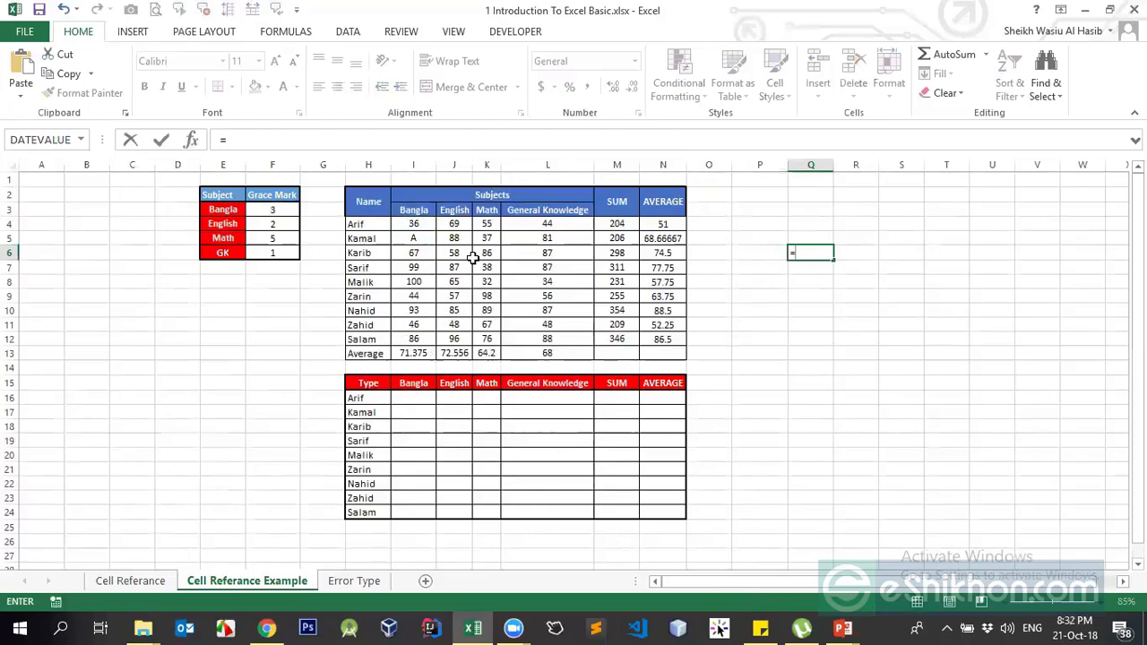
# - Cancel the Q6 entry and enter the relative reference =H4 in Q4, showing a student name
pyautogui.press('Escape')
pyautogui.press('Up')
pyautogui.press('Up')
pyautogui.press('Up')
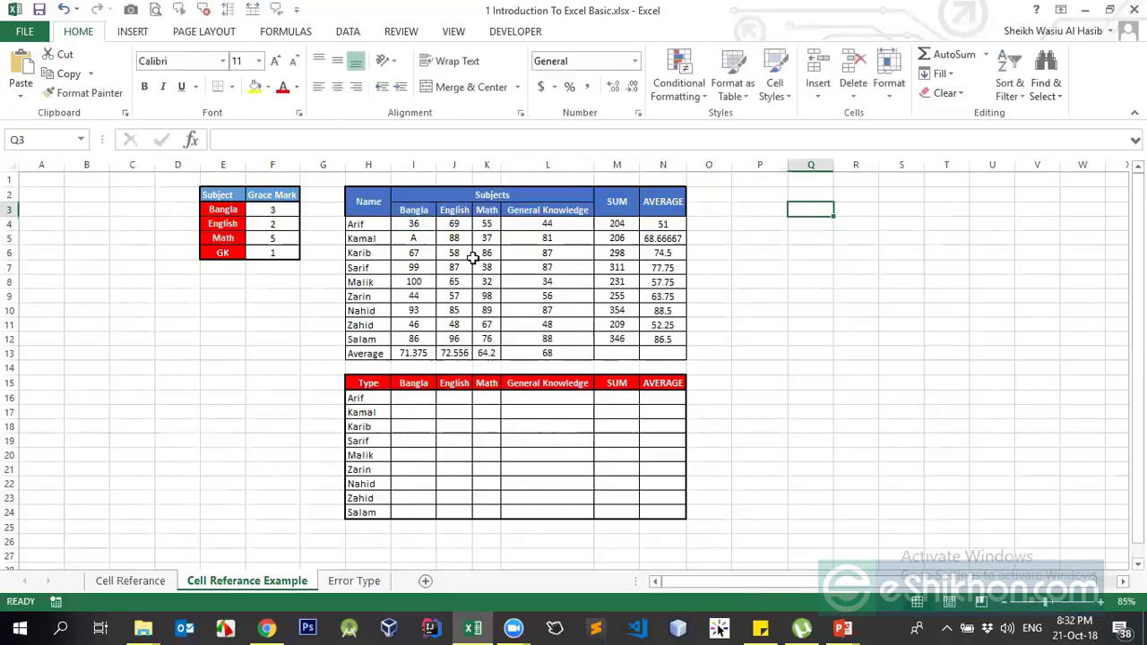
pyautogui.press('Down')
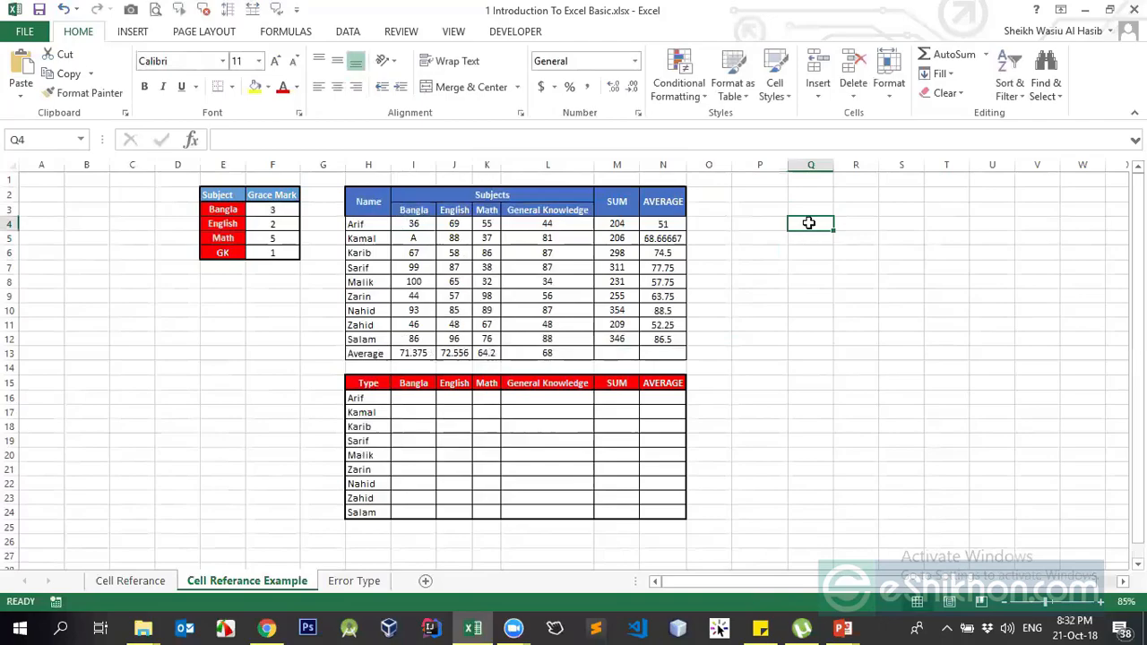
pyautogui.write('=')
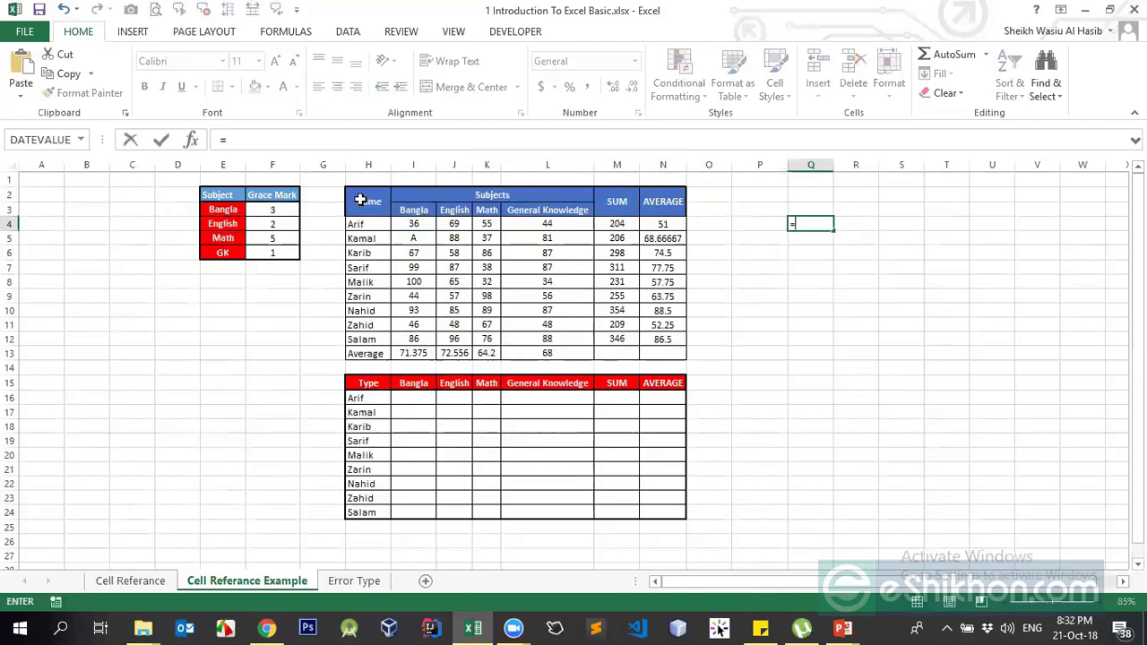
pyautogui.click(375, 226)
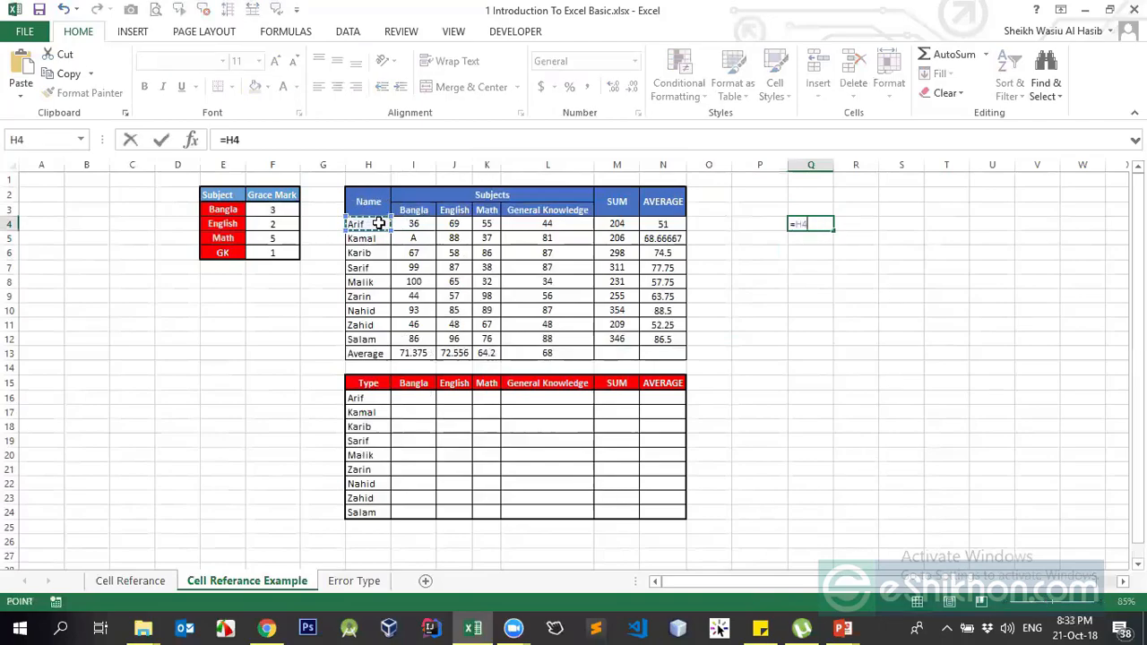
pyautogui.press('Return')
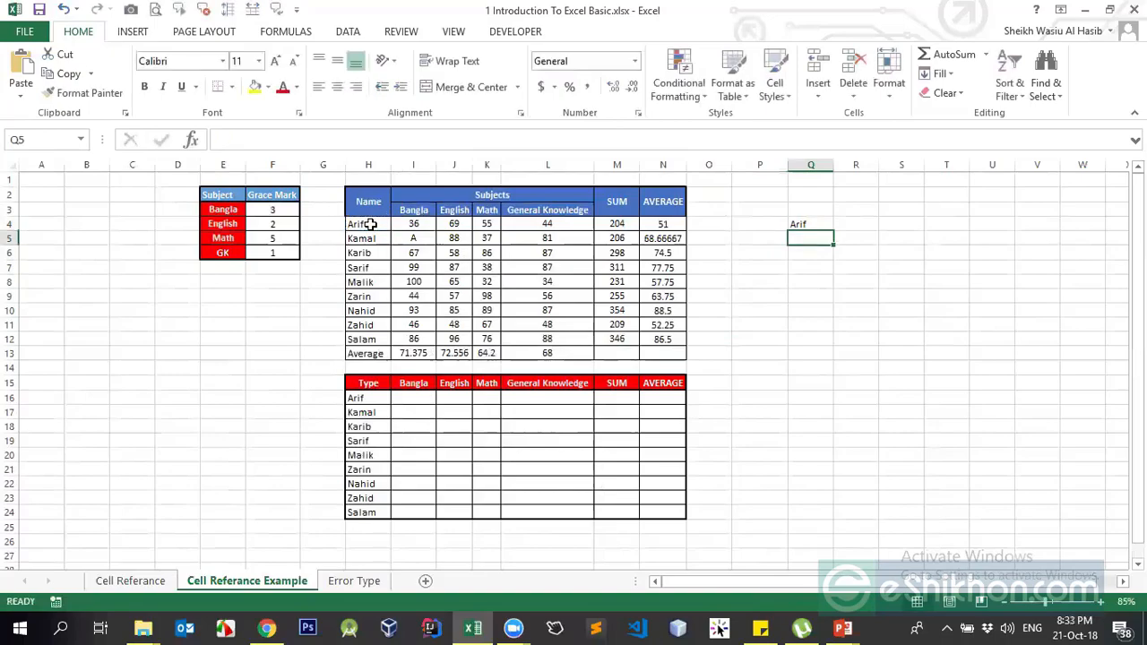
pyautogui.click(813, 221)
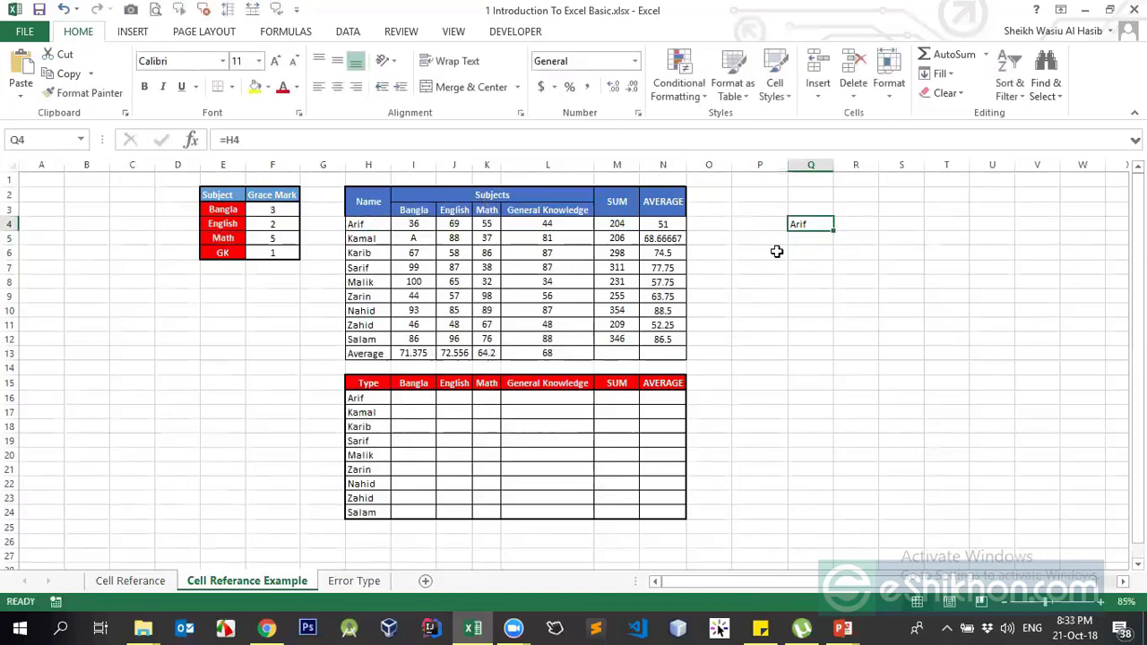
# - Enter the absolute reference =$F$3 in Q5, showing 3
pyautogui.click(813, 238)
pyautogui.write('=')
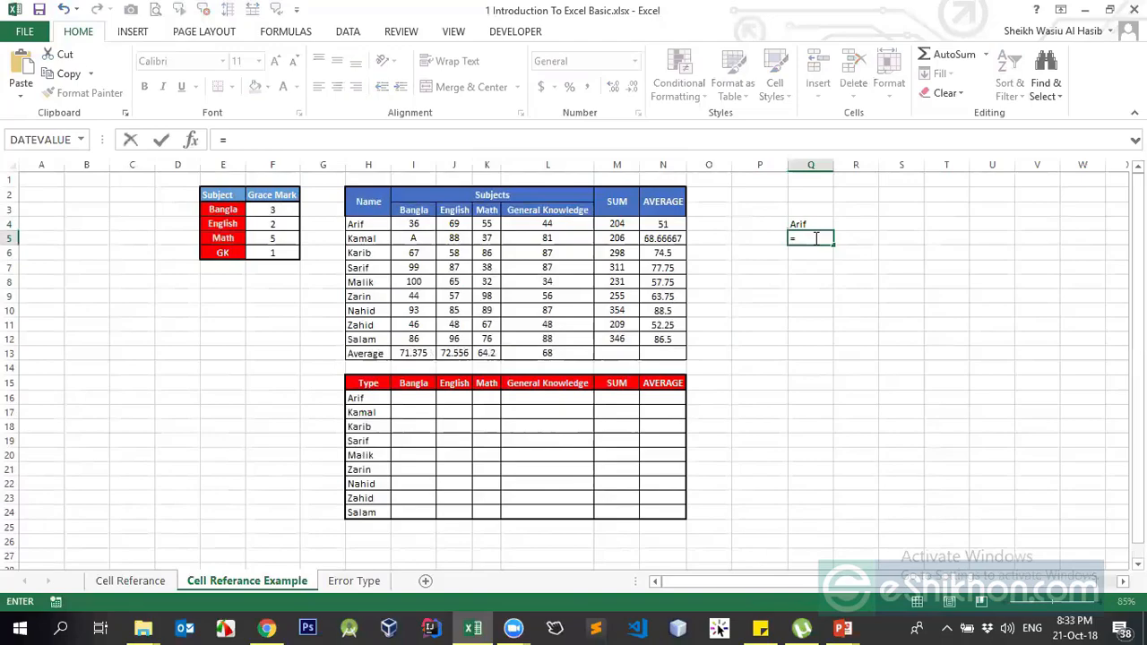
pyautogui.click(274, 210)
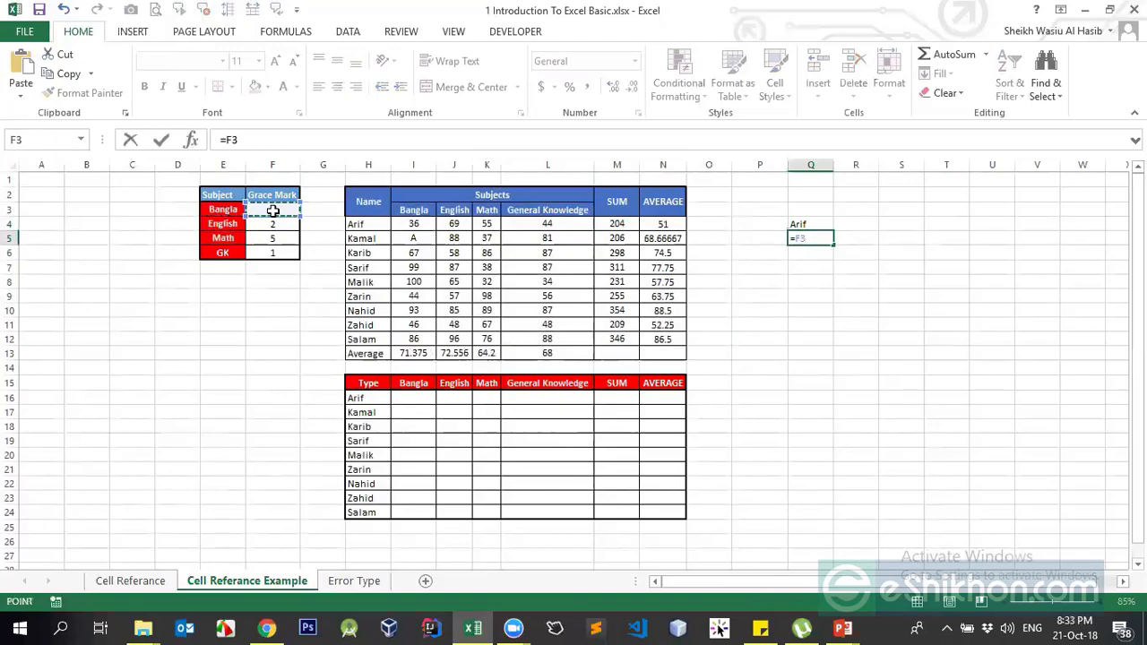
pyautogui.press('F4')
pyautogui.press('Return')
pyautogui.press('Up')
# - Enter the mixed reference =M$5 in Q6, showing 206, and centre Q4:Q6
pyautogui.press('Down')
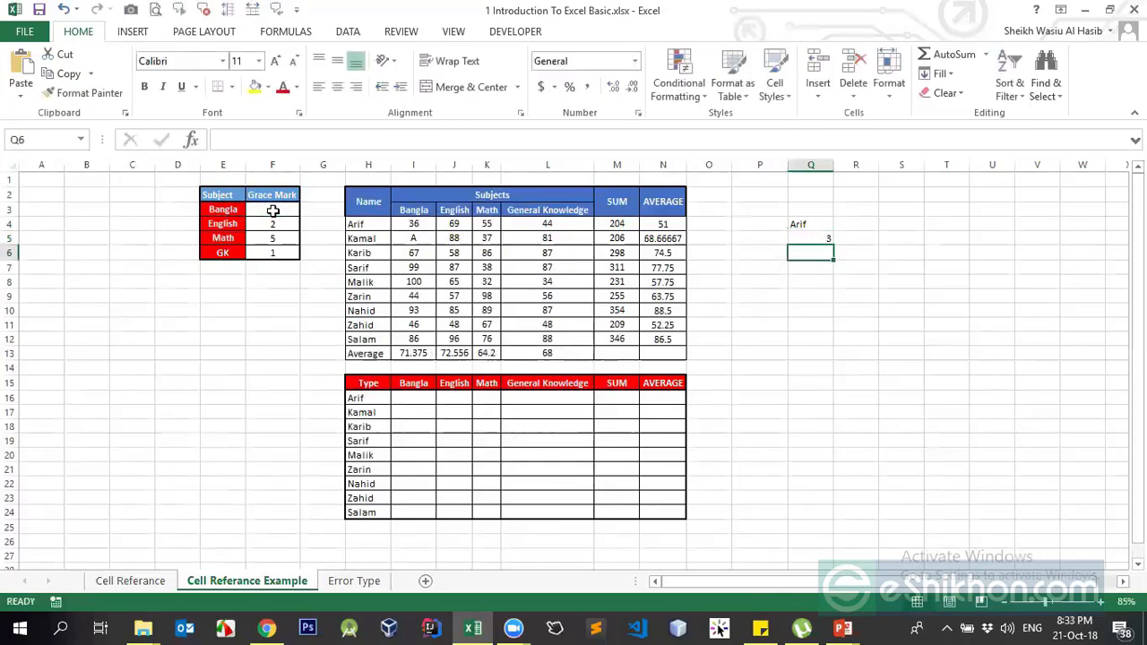
pyautogui.write('=')
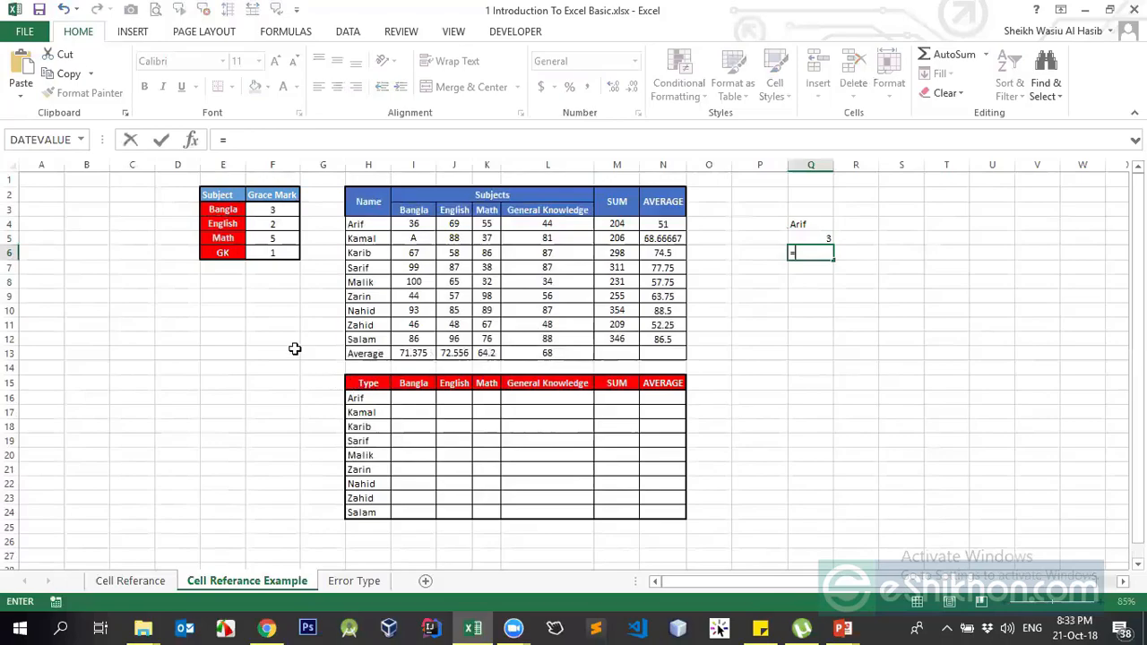
pyautogui.click(618, 239)
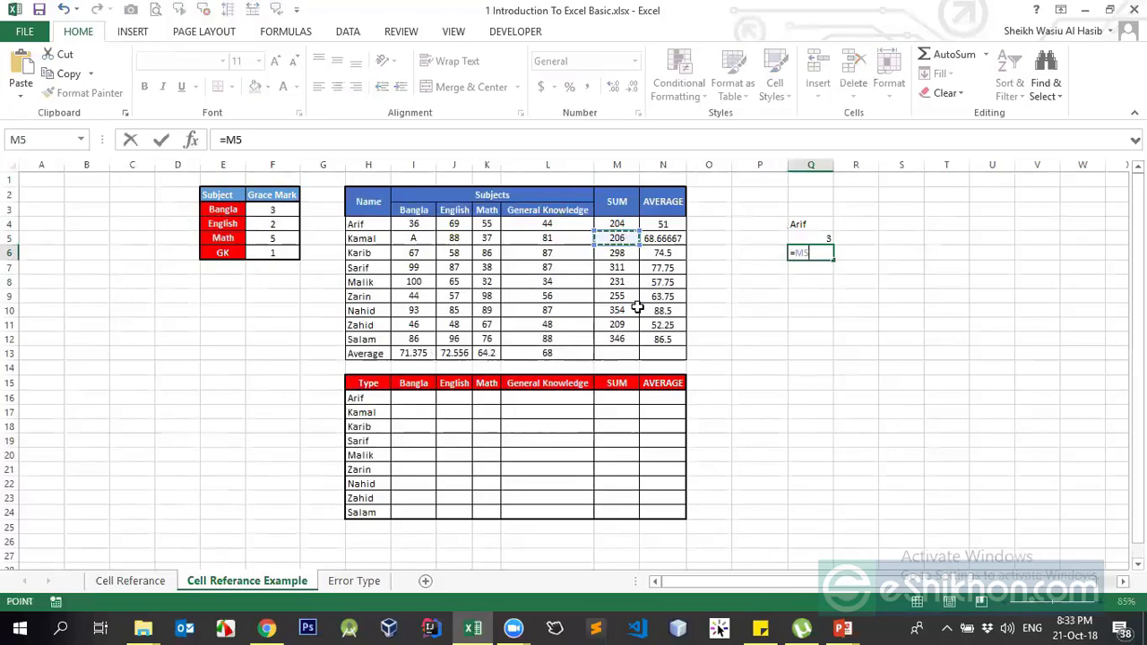
pyautogui.press('F4')
pyautogui.press('F4')
pyautogui.press('Return')
pyautogui.press('Up')
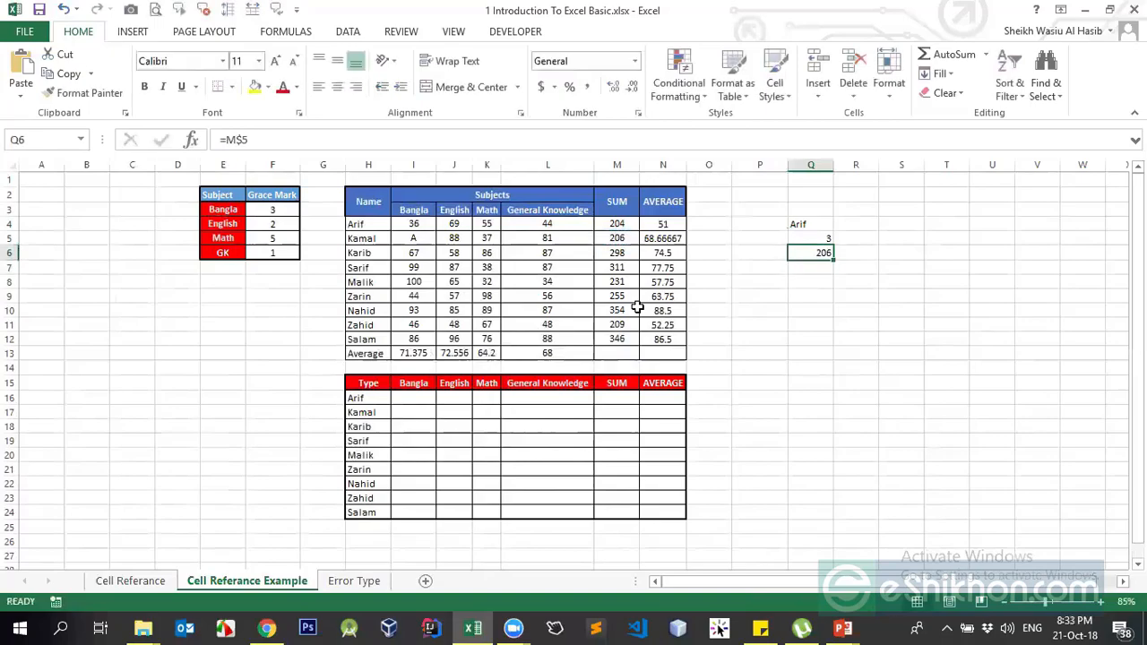
pyautogui.moveTo(810, 225); pyautogui.dragTo(810, 256)
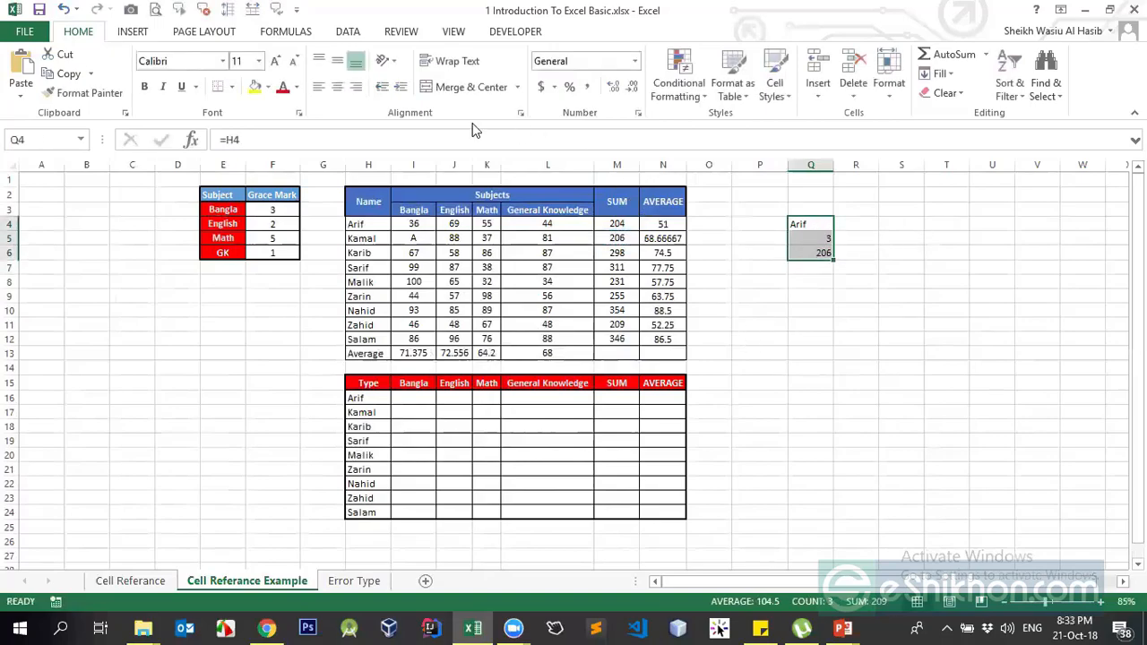
pyautogui.click(336, 88)
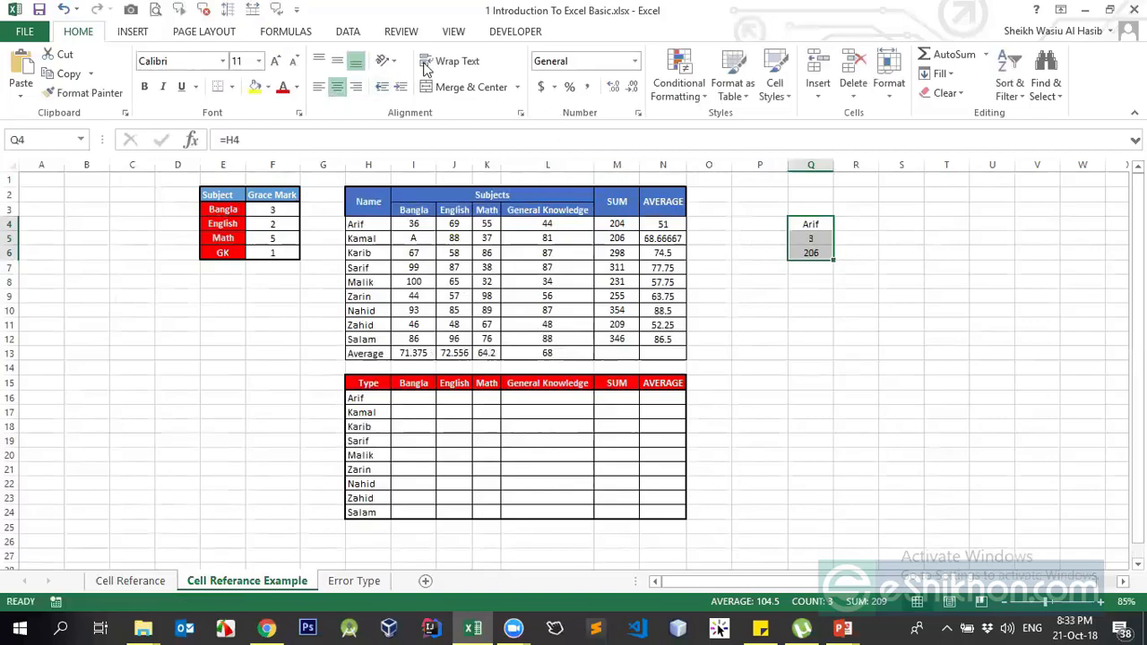
# - Turn on Show Formulas so the cells display formulas instead of results
pyautogui.click(285, 34)
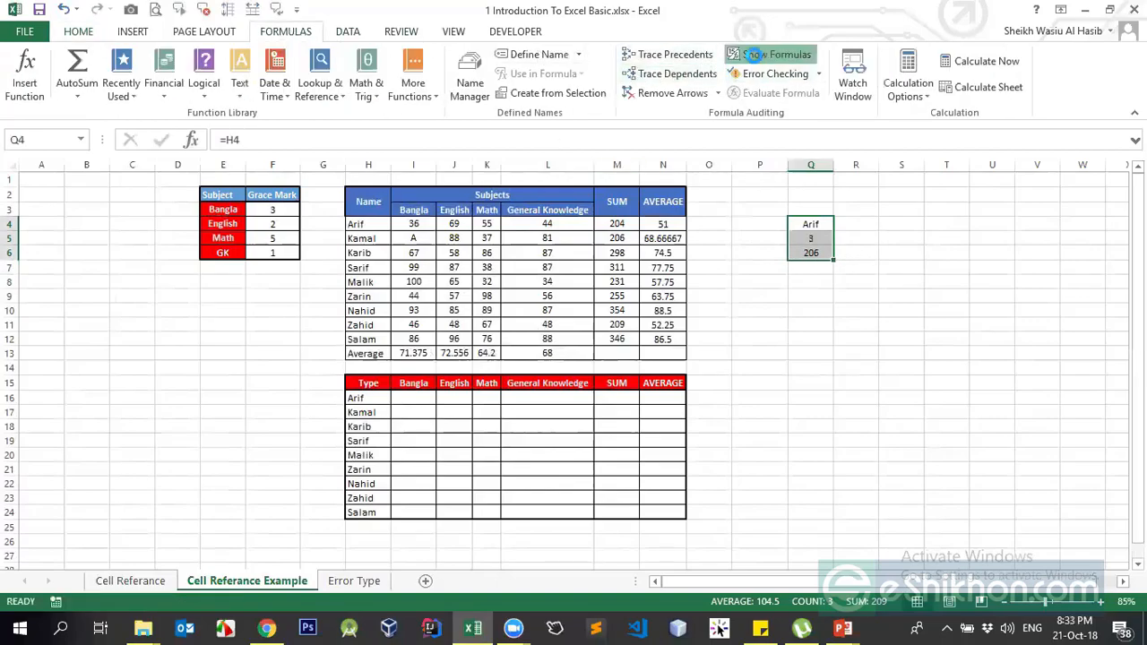
pyautogui.click(771, 55)
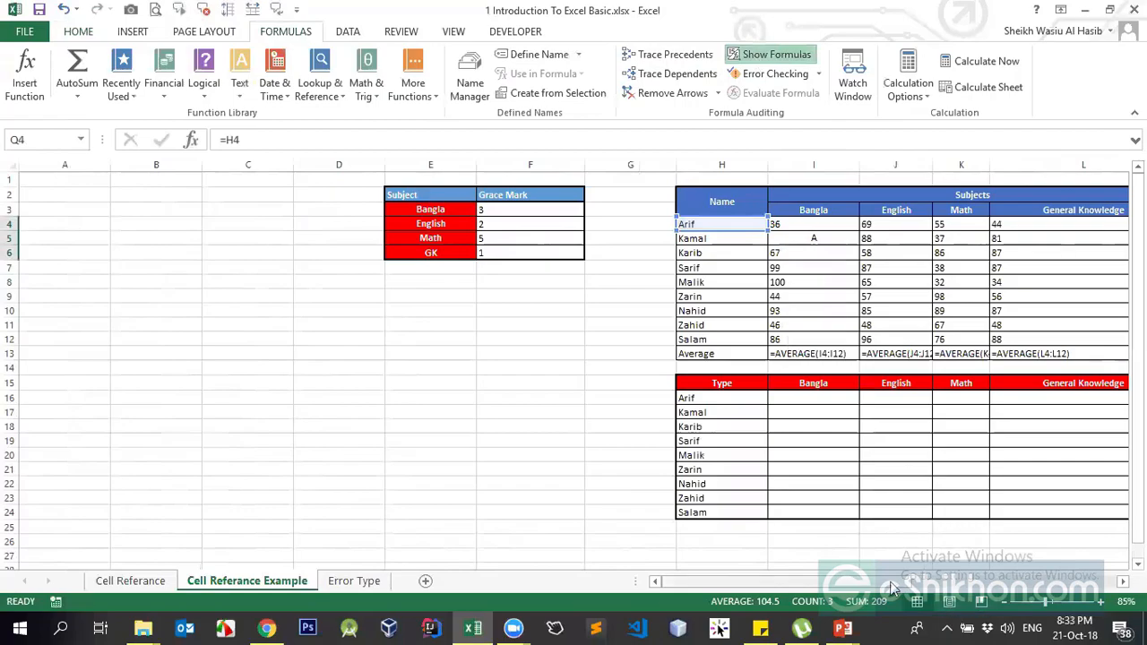
pyautogui.moveTo(878, 582); pyautogui.dragTo(1083, 583)
pyautogui.click(750, 300)
pyautogui.click(742, 238)
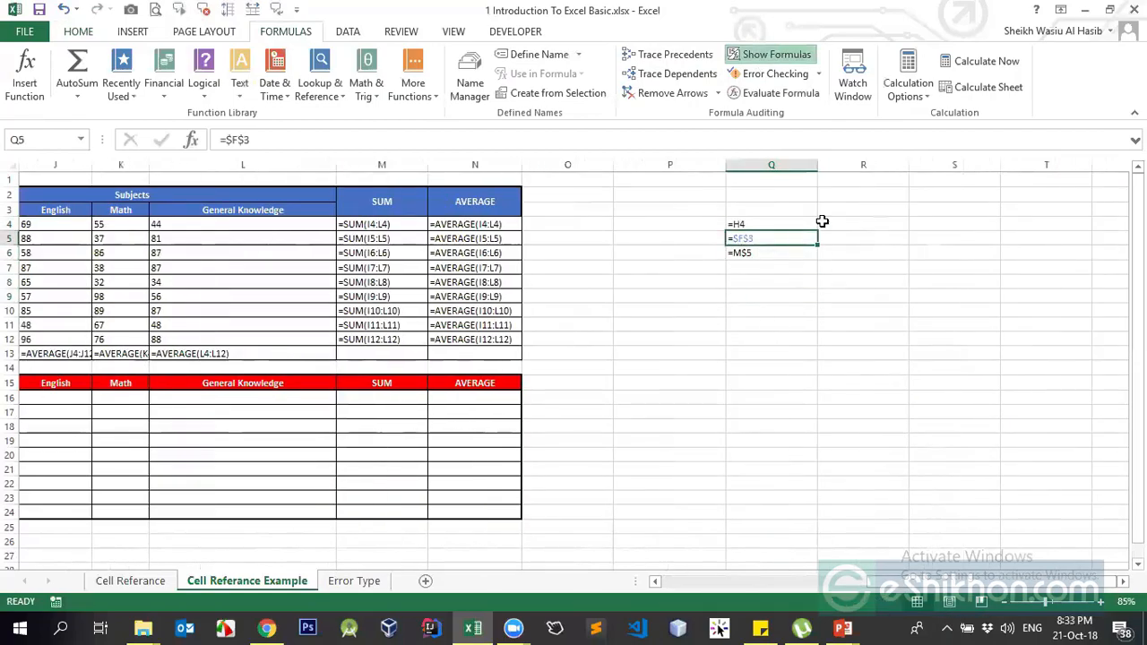
pyautogui.click(822, 223)
# - Number the three reference examples 1, 2 and 3 in P4:P6
pyautogui.click(708, 223)
pyautogui.write('1')
pyautogui.press('Return')
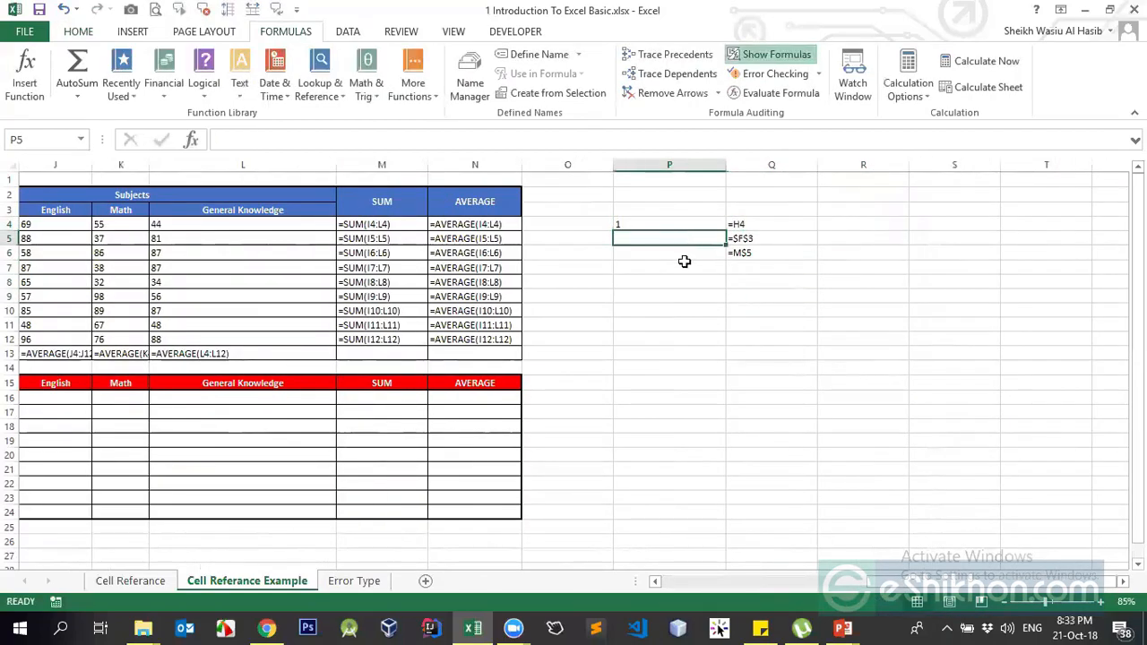
pyautogui.write('2')
pyautogui.press('Return')
pyautogui.write('3')
pyautogui.press('Return')
pyautogui.hotkey('ctrl', '`')
# - Narrow column P to fit the numbers and zoom the sheet to 130%
pyautogui.click(838, 224)
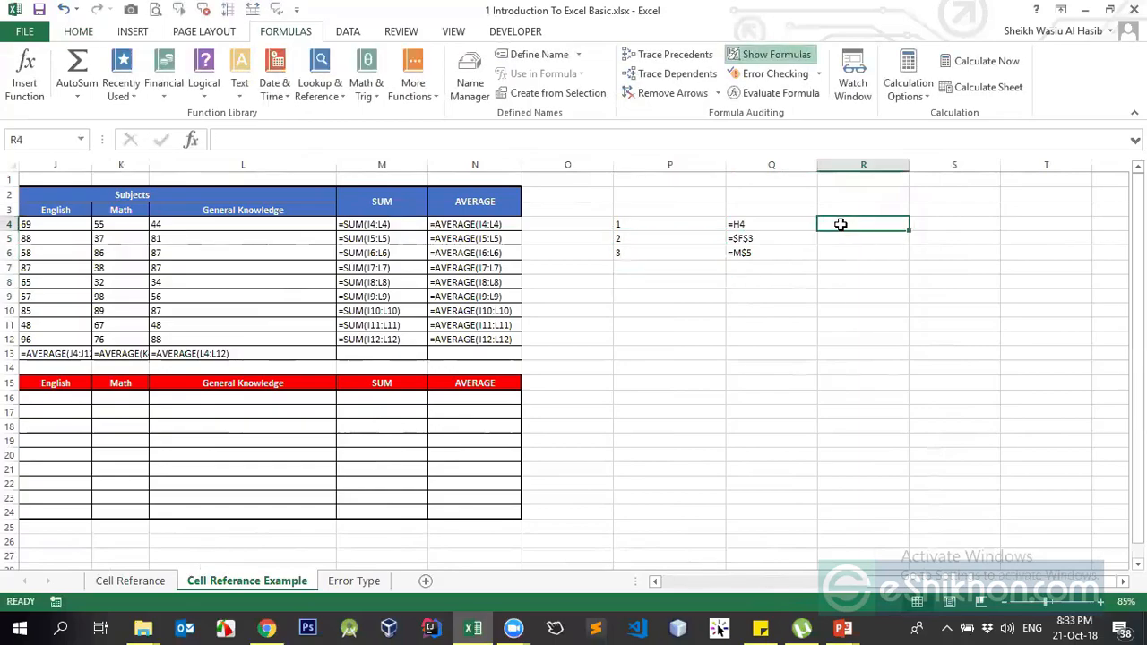
pyautogui.click(843, 209)
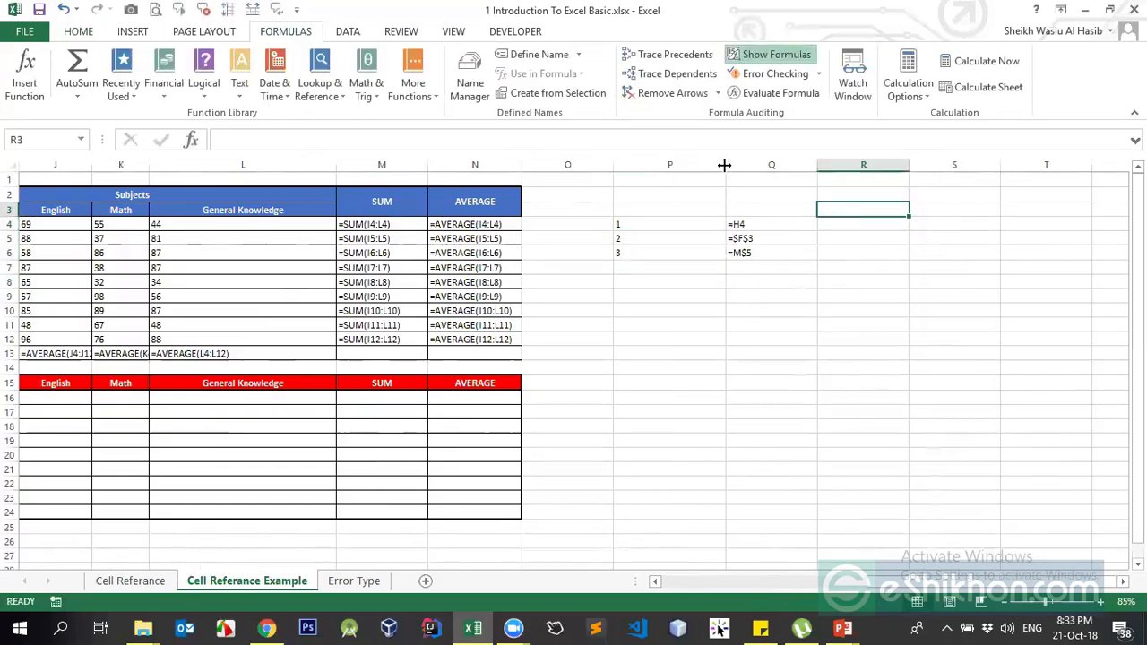
pyautogui.moveTo(726, 165); pyautogui.dragTo(694, 167)
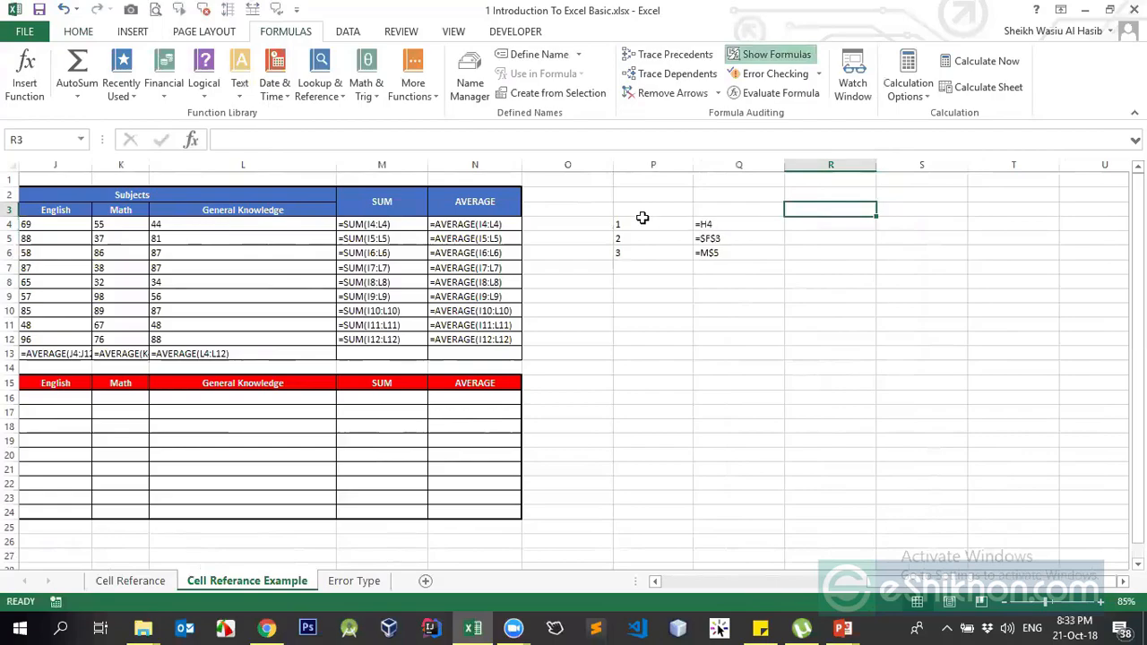
pyautogui.moveTo(647, 222); pyautogui.dragTo(737, 253)
pyautogui.click(1055, 601)
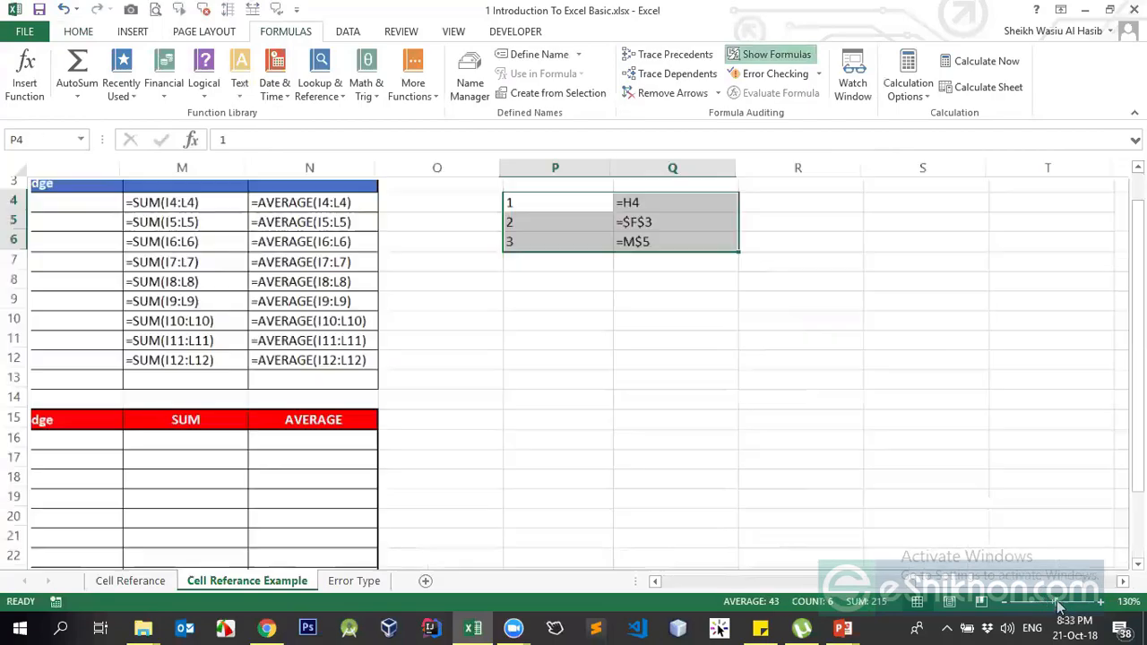
pyautogui.click(744, 258)
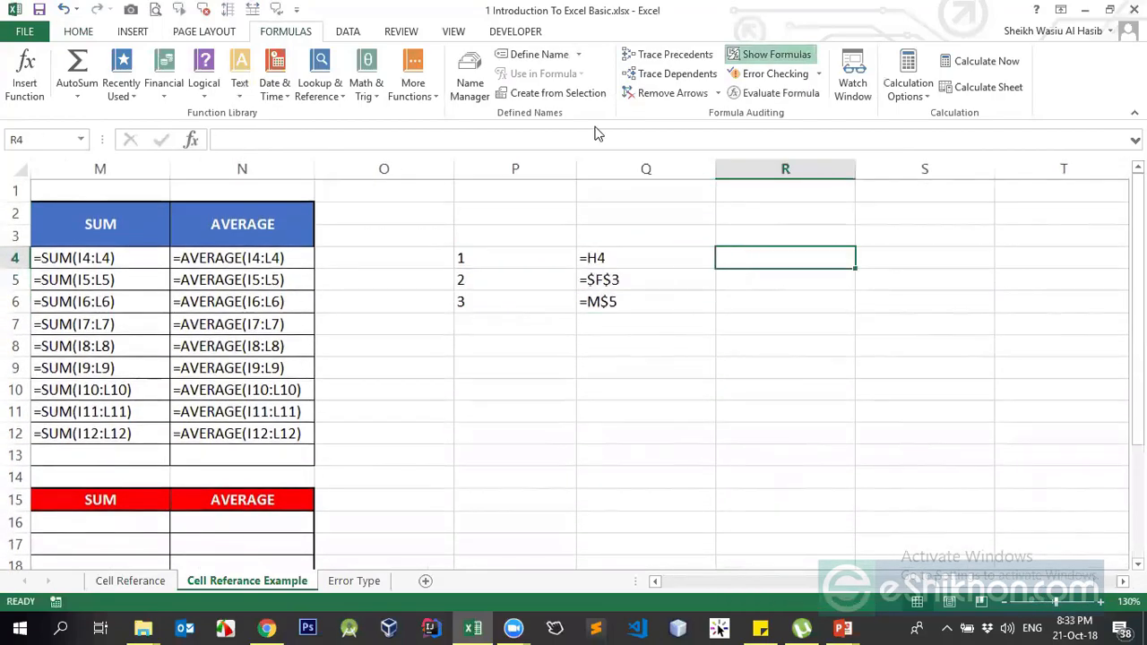
pyautogui.click(596, 128)
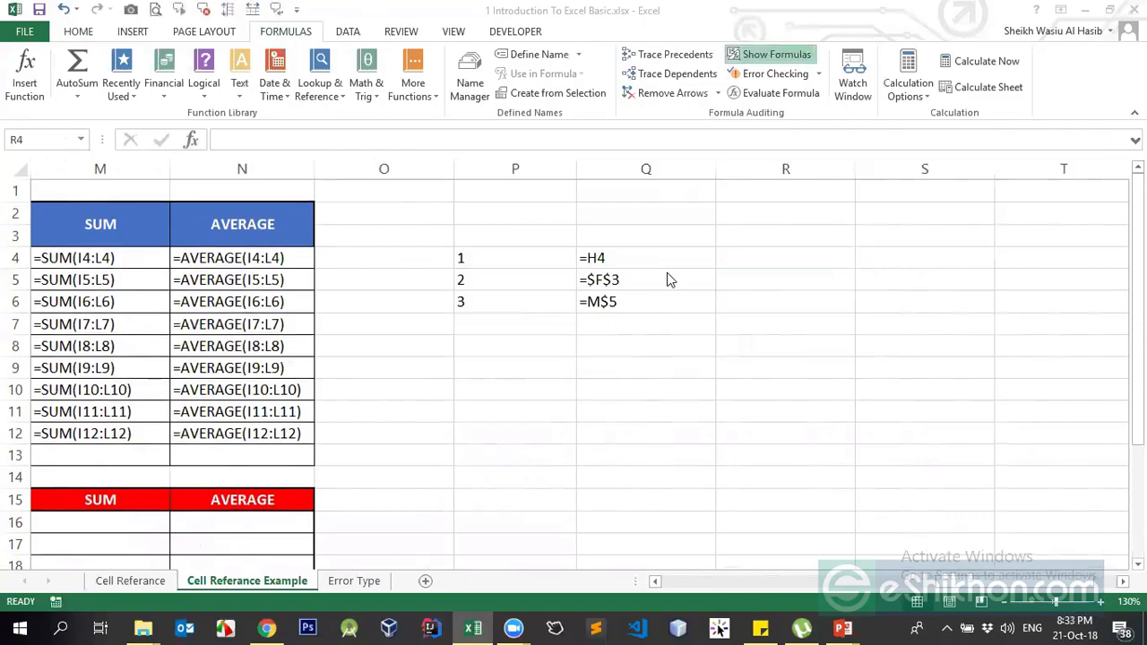
pyautogui.click(738, 256)
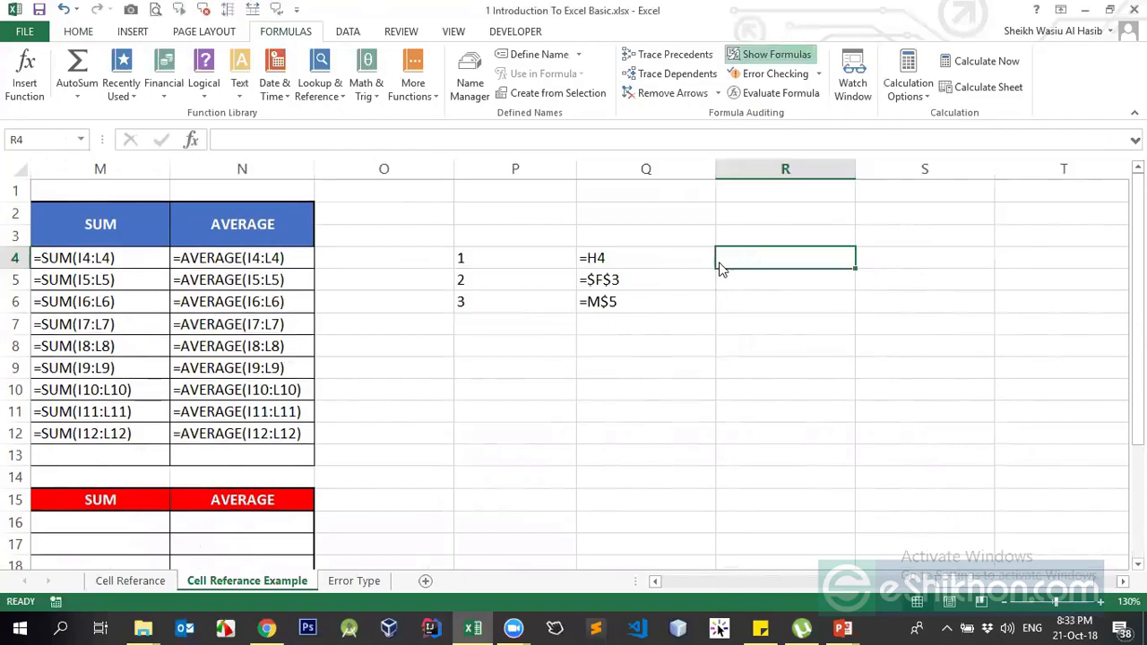
pyautogui.click(720, 261)
# - Type the labels relative, absolute and mixed into R4, R5 and R6
pyautogui.write('relativ')
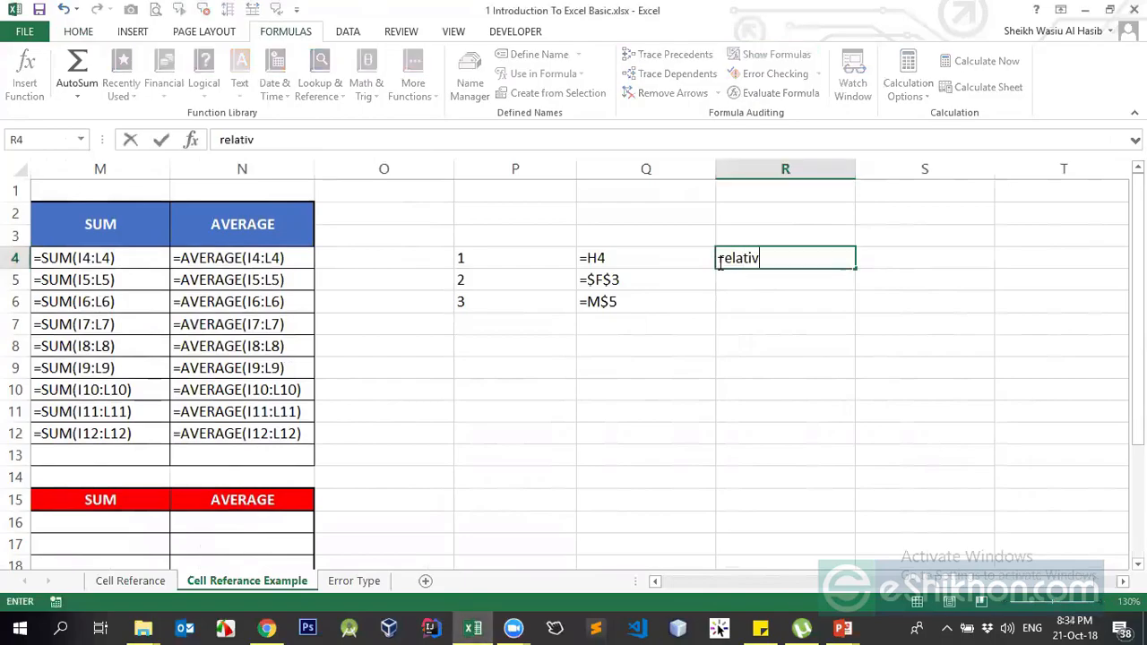
pyautogui.write('e')
pyautogui.press('Return')
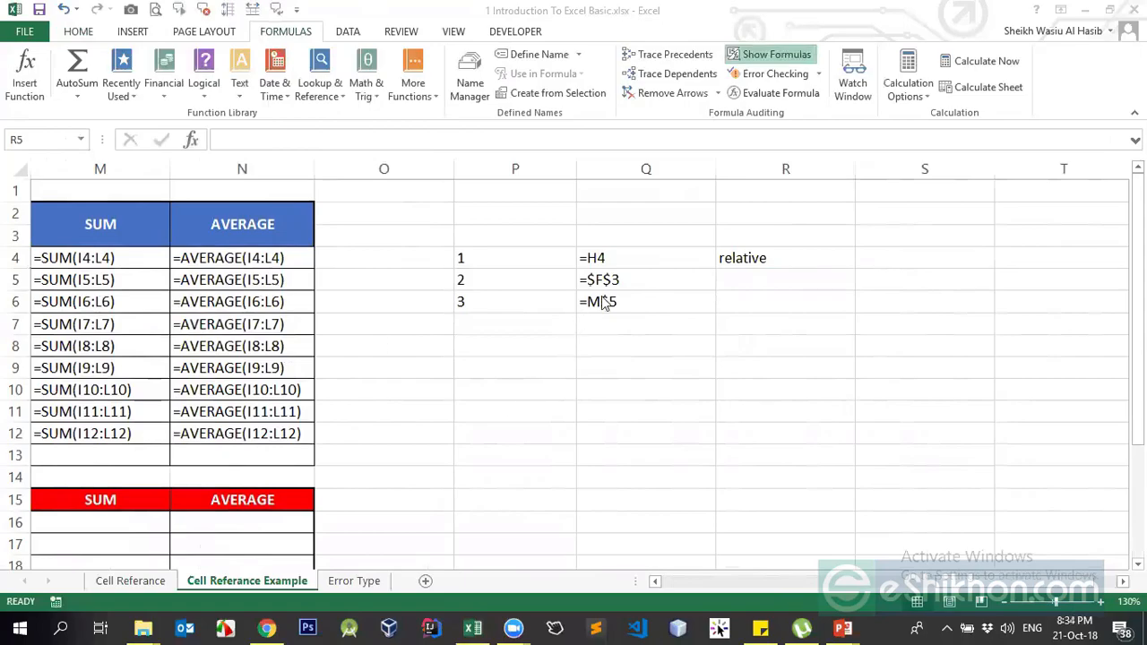
pyautogui.click(764, 278)
pyautogui.write('a')
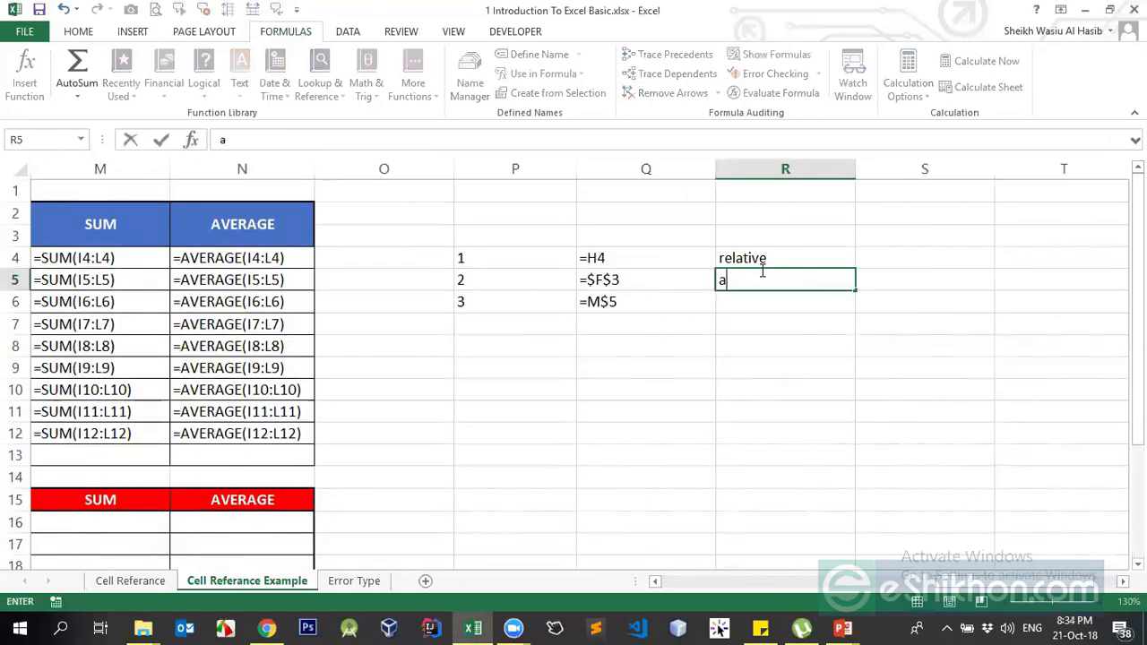
pyautogui.write('bsolute')
pyautogui.press('Return')
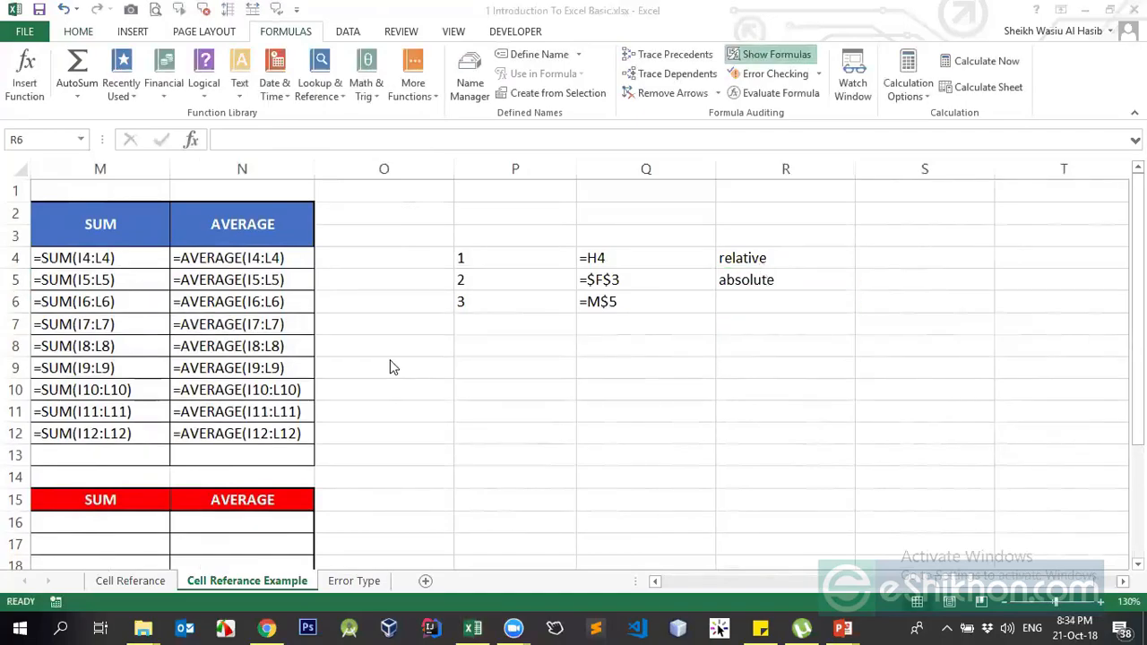
pyautogui.click(717, 303)
pyautogui.write('mi')
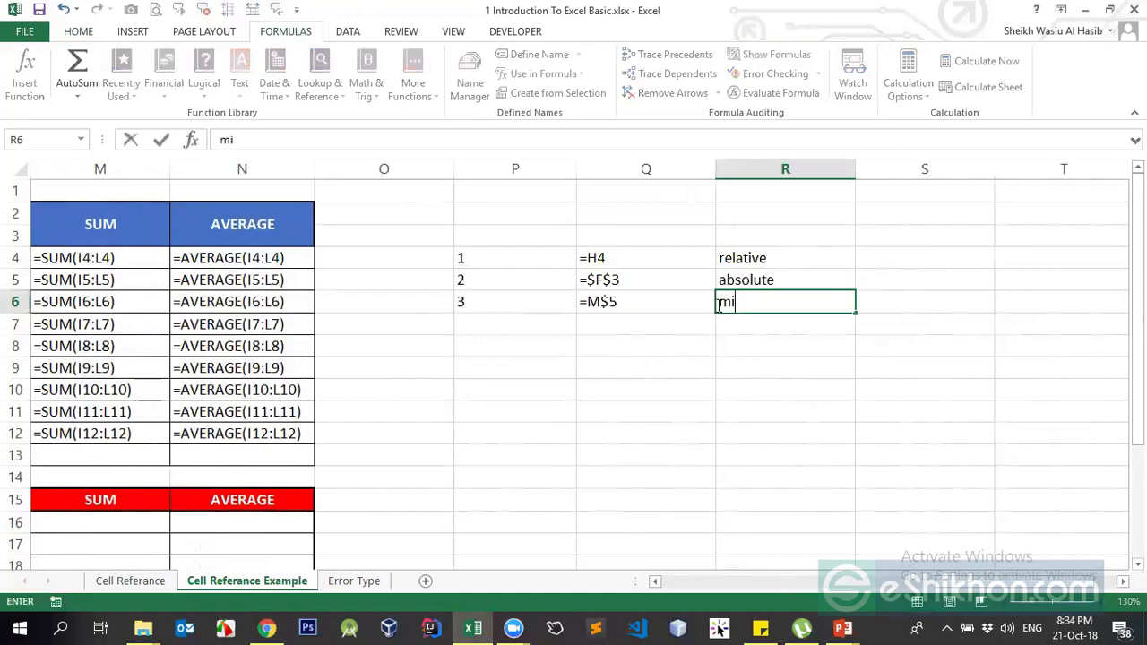
pyautogui.write('xed')
pyautogui.press('Return')
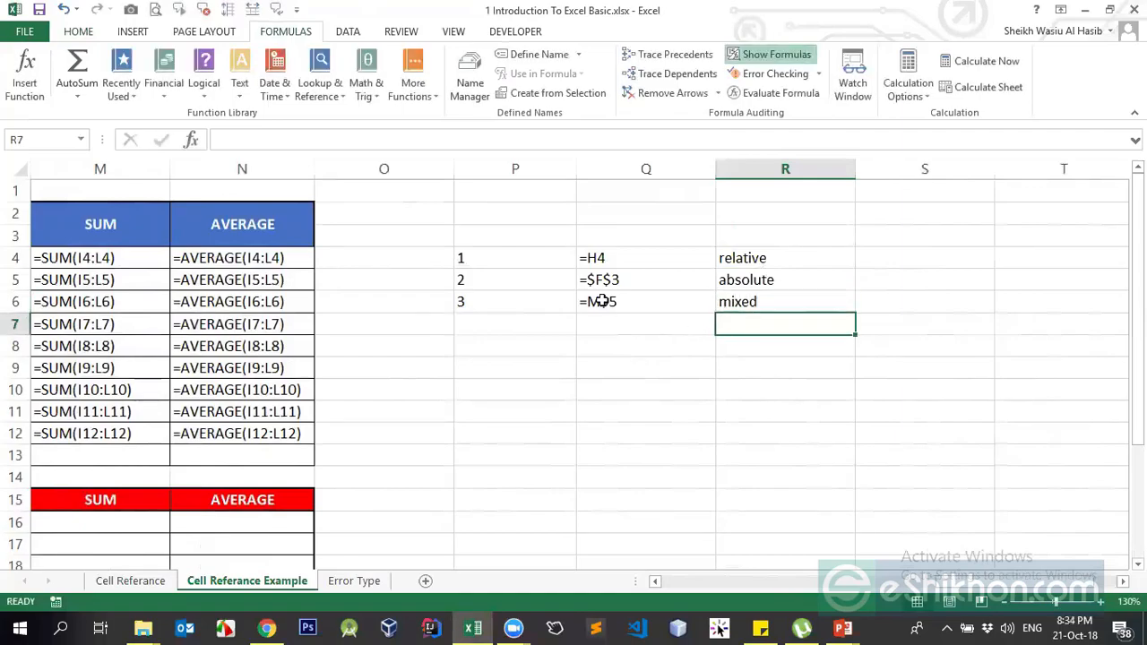
pyautogui.click(540, 302)
pyautogui.moveTo(967, 596); pyautogui.dragTo(840, 606)
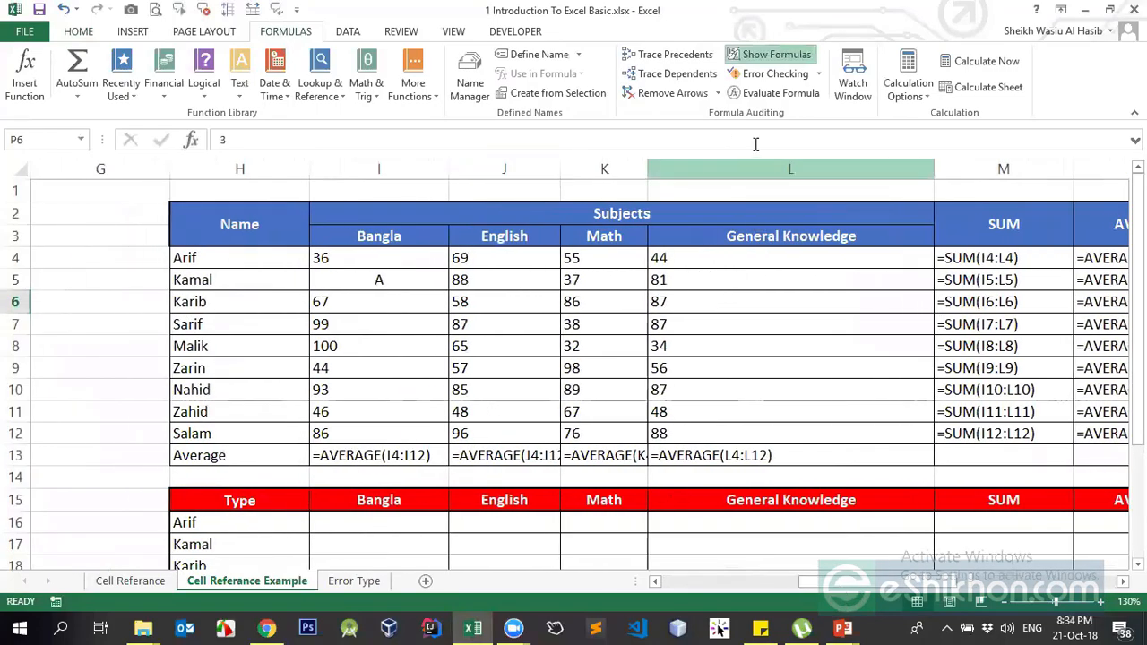
# - Turn off Show Formulas so Q4:Q6 show Arif, 3 and 206, and inspect them
pyautogui.click(748, 54)
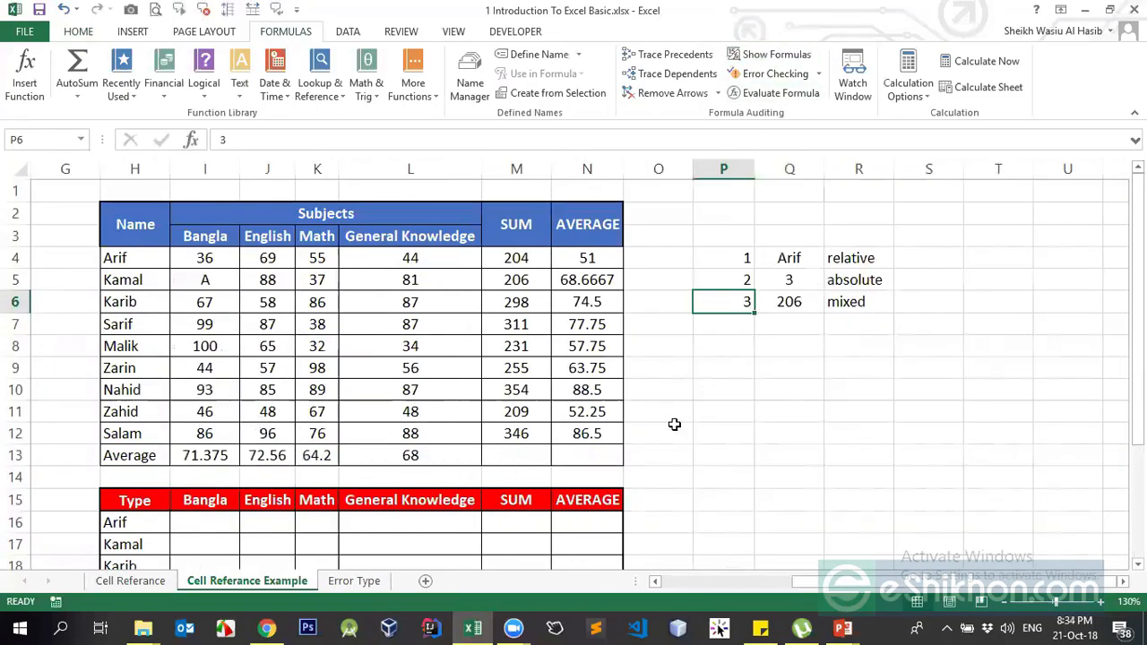
pyautogui.click(759, 256)
pyautogui.click(795, 303)
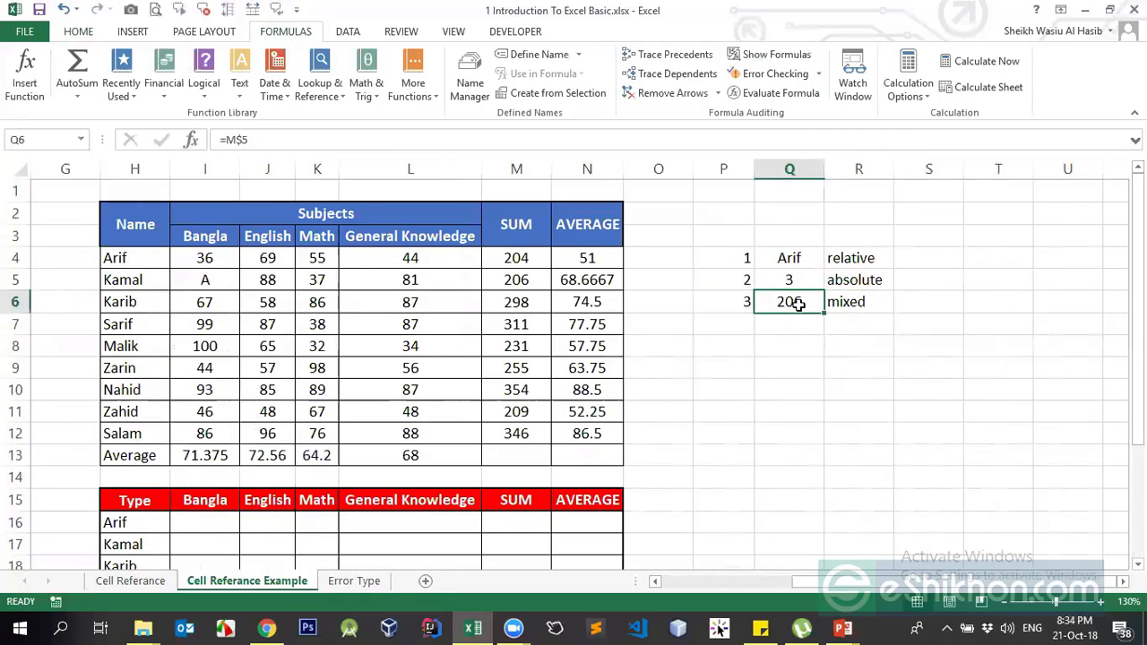
pyautogui.click(833, 279)
pyautogui.click(790, 299)
pyautogui.click(840, 276)
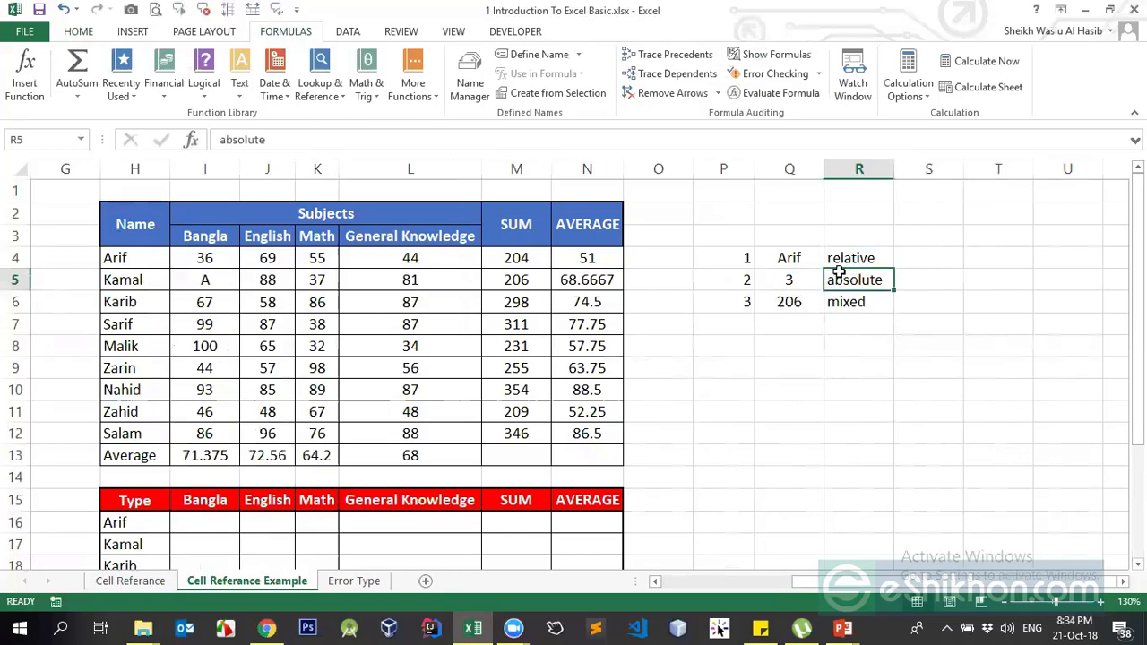
# - Switch to the Cell Referance sheet
pyautogui.click(802, 360)
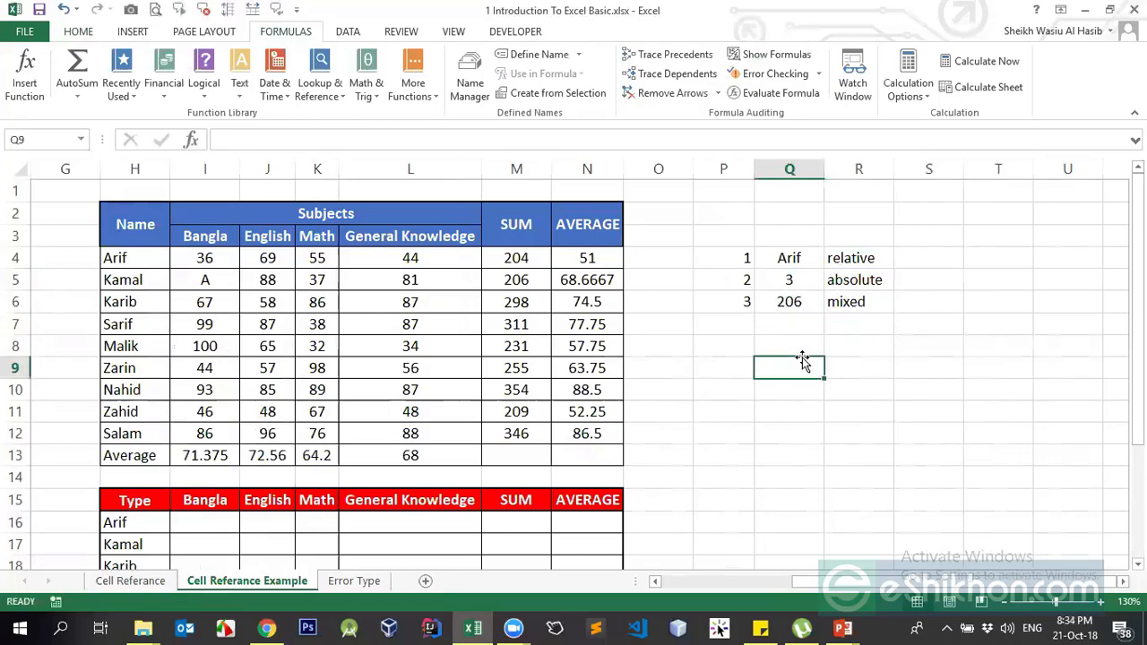
pyautogui.click(796, 350)
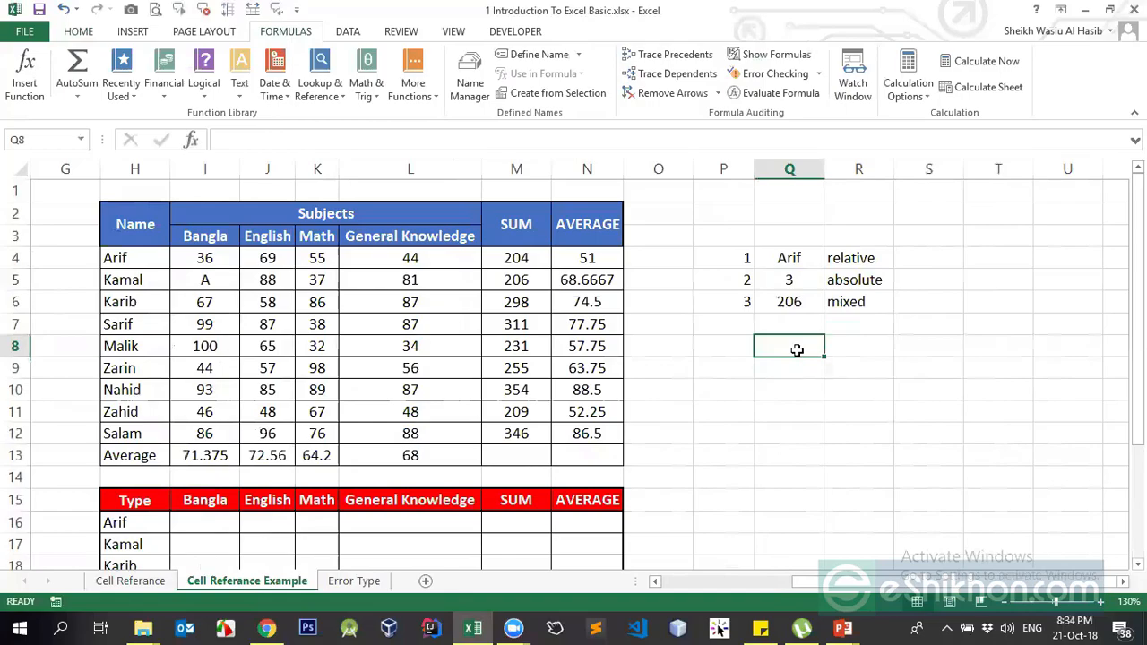
pyautogui.click(796, 368)
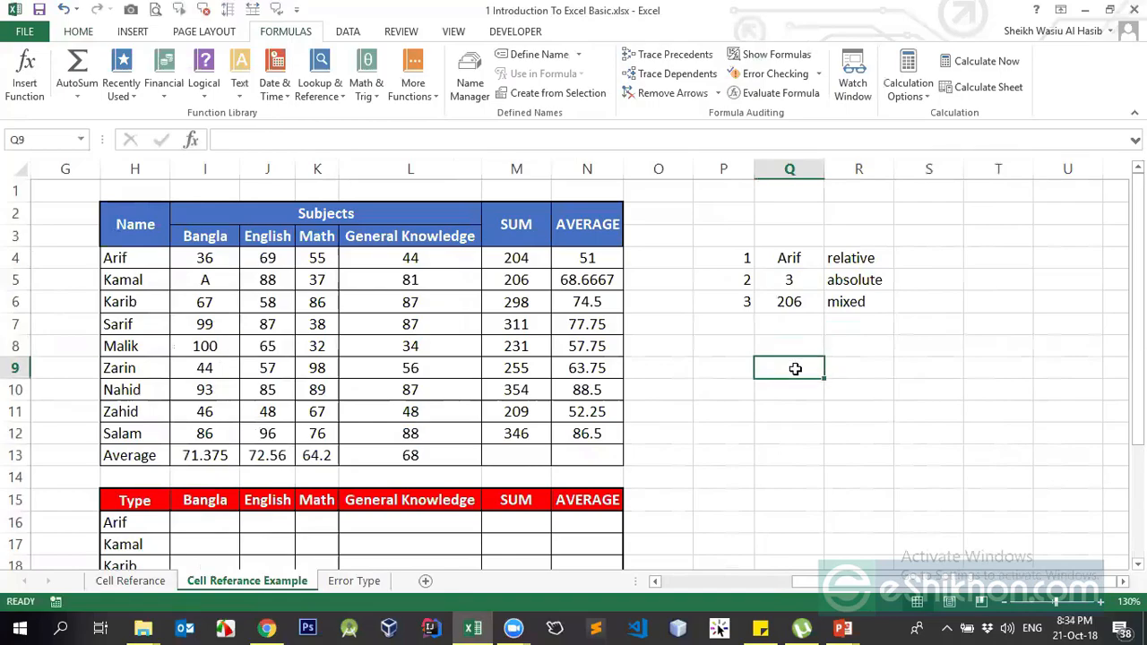
pyautogui.click(168, 580)
# - Clear the row 18 results from the Relative (B18:E18) and Absolute (H18:K18) tables
pyautogui.scroll(-1, 299, 391)
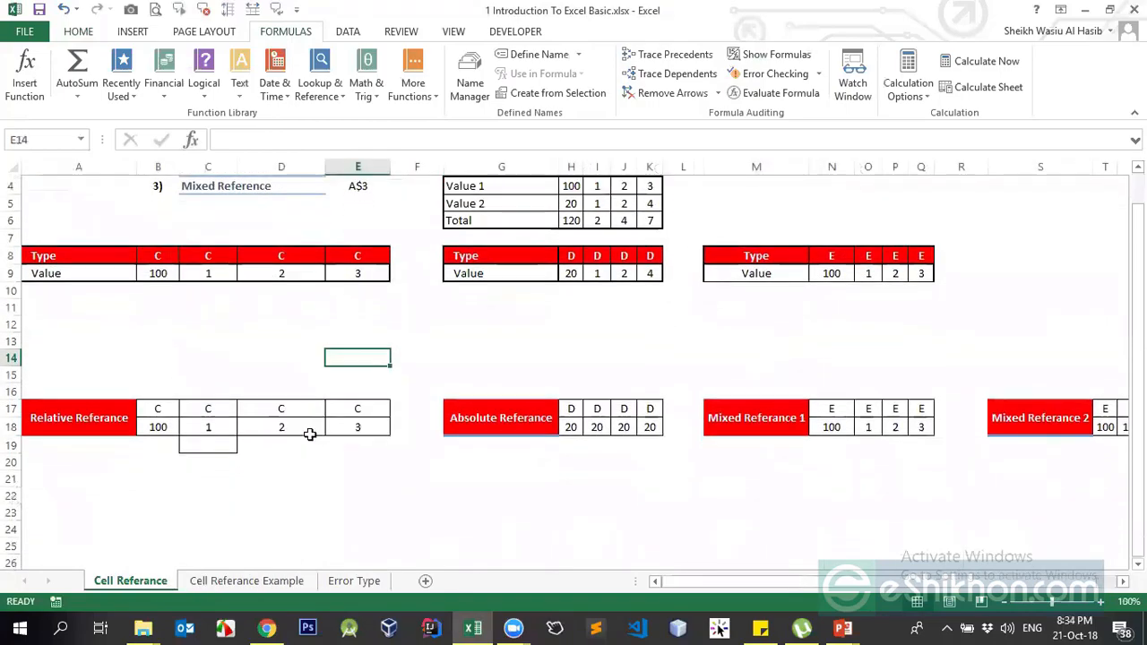
pyautogui.click(158, 427)
pyautogui.keyDown('shift'); pyautogui.click(350, 427); pyautogui.keyUp('shift')
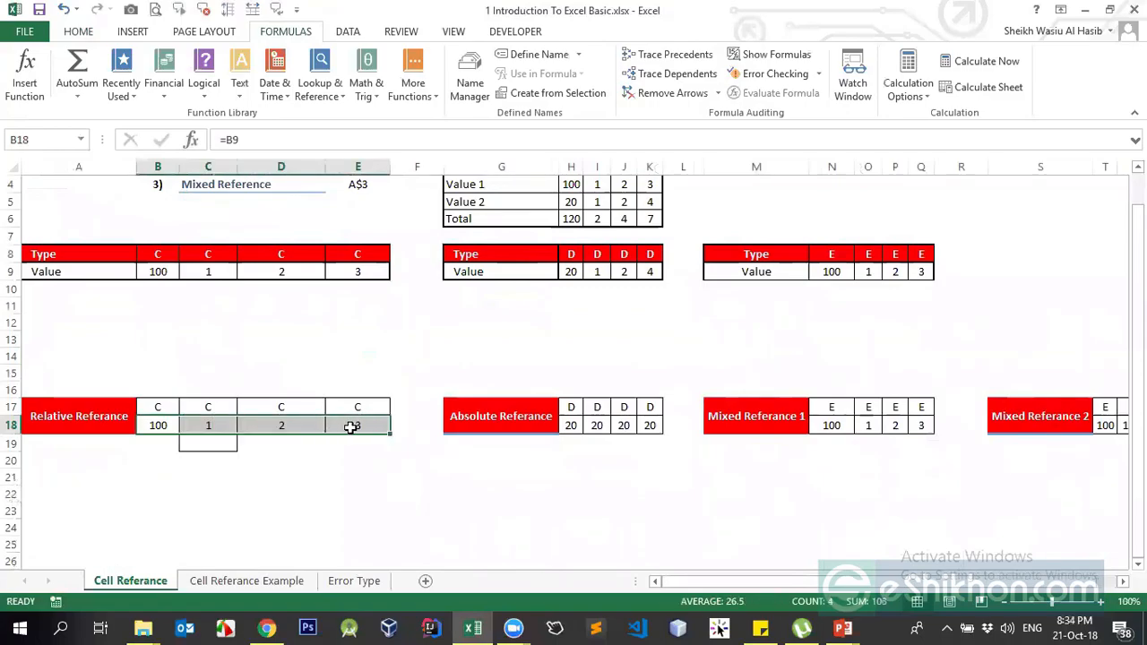
pyautogui.press('Delete')
pyautogui.moveTo(568, 424); pyautogui.dragTo(652, 425)
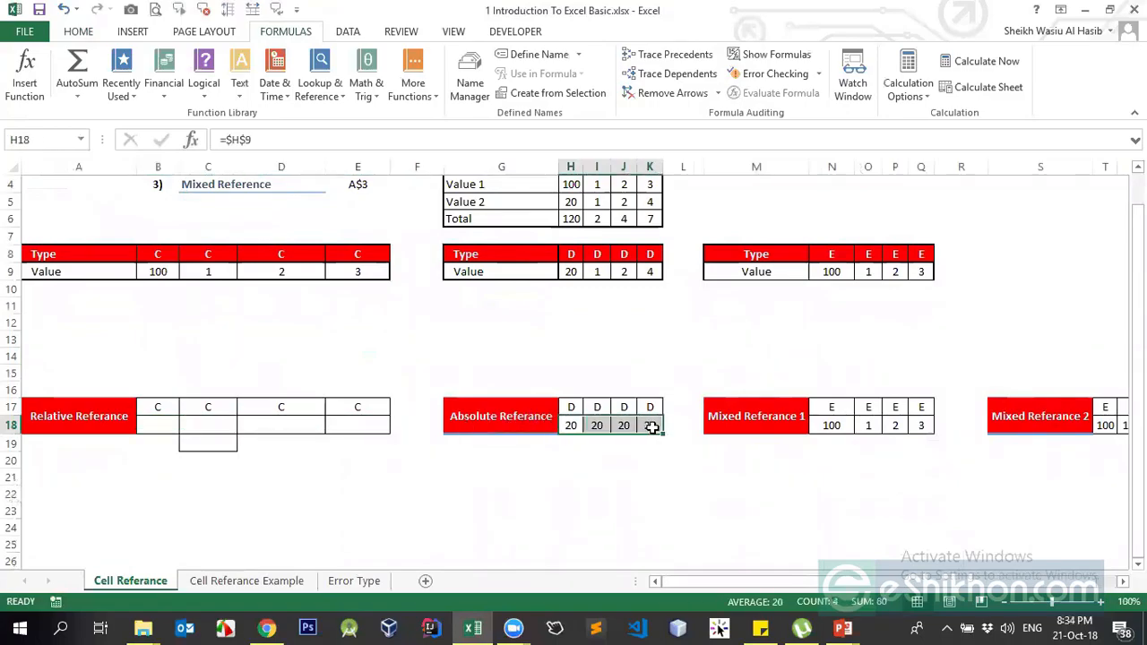
pyautogui.press('Delete')
# - Clear the Mixed Referance 1 values and the four 100s from Mixed Referance 2
pyautogui.moveTo(831, 425); pyautogui.dragTo(921, 427)
pyautogui.press('Delete')
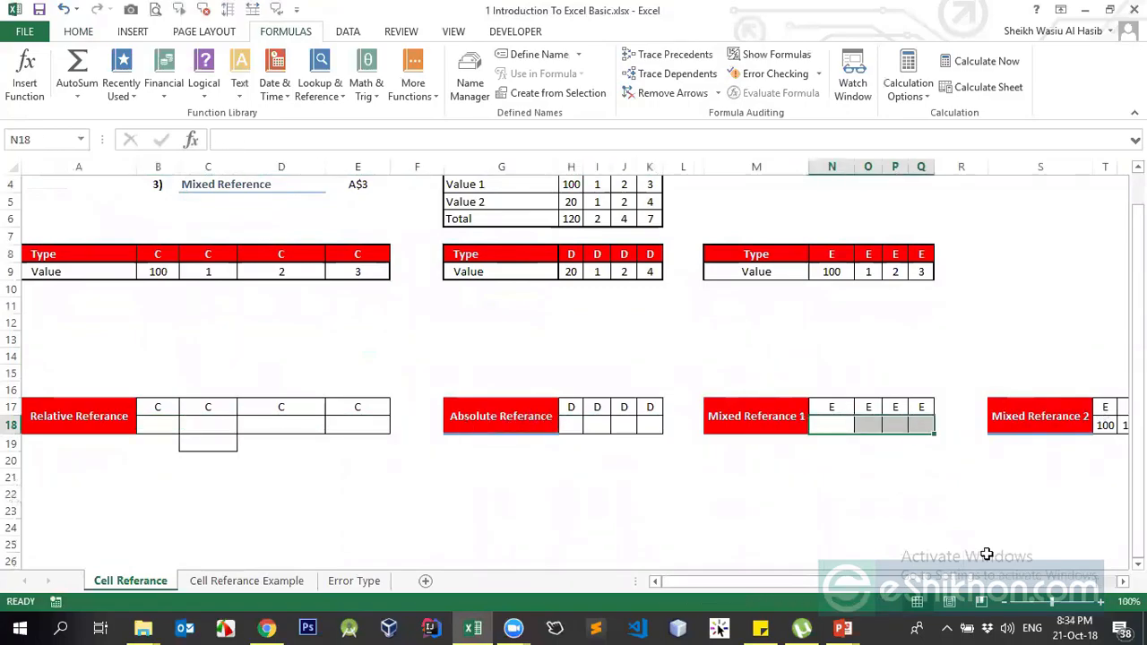
pyautogui.moveTo(867, 582); pyautogui.dragTo(884, 581)
pyautogui.moveTo(1005, 427); pyautogui.dragTo(1071, 426)
pyautogui.moveTo(992, 424); pyautogui.dragTo(1057, 427)
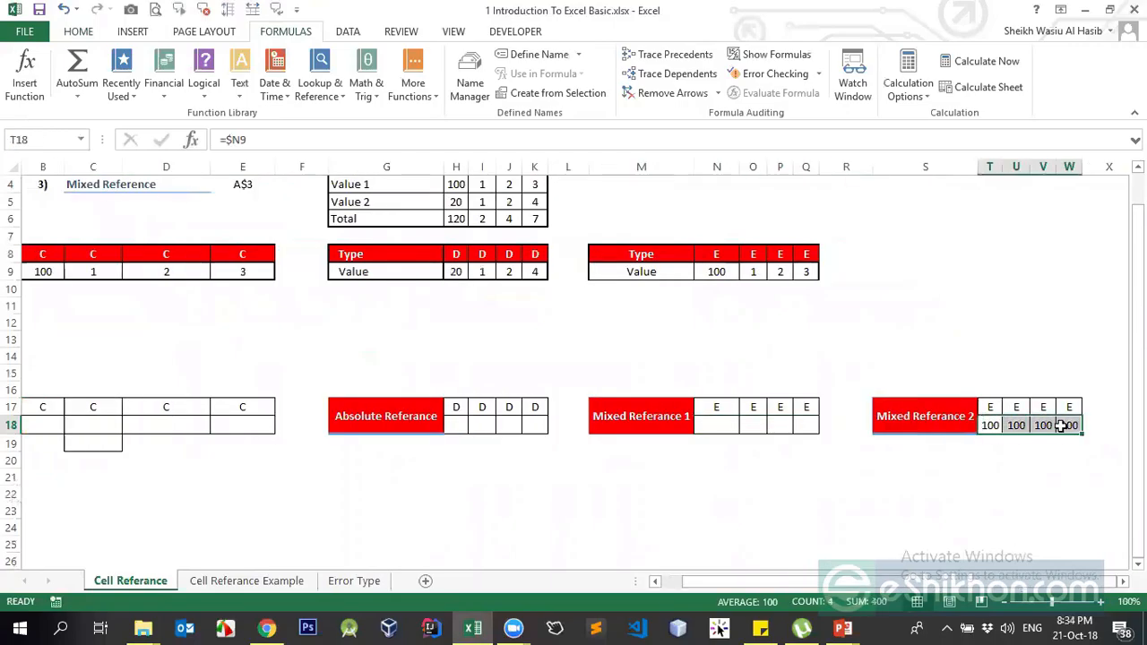
pyautogui.press('Delete')
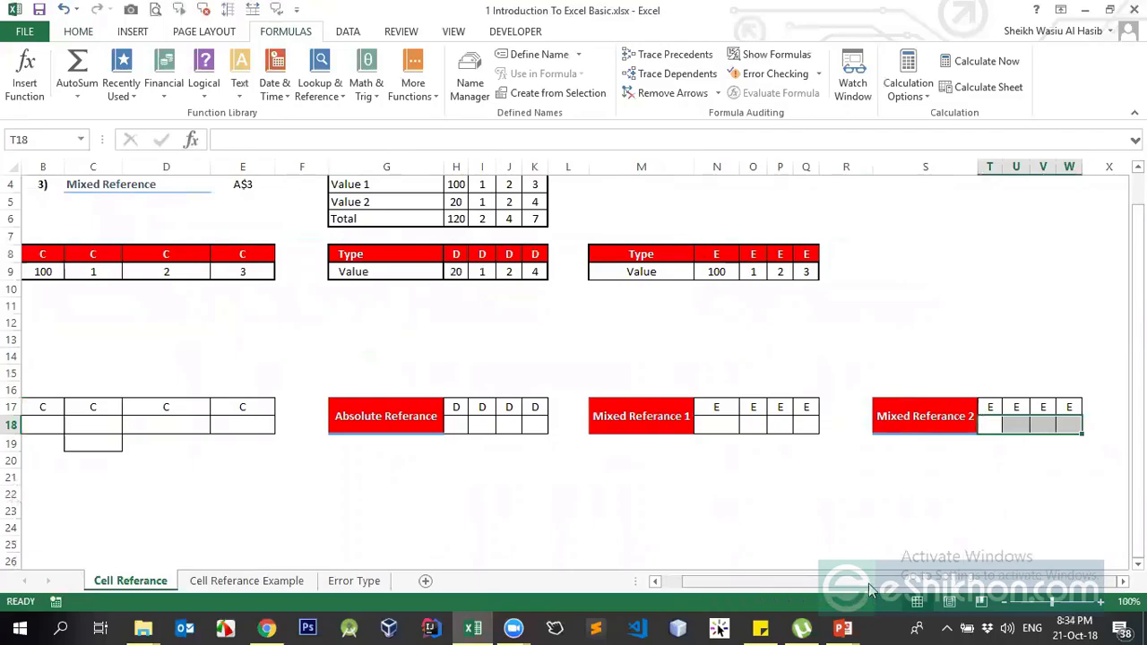
pyautogui.moveTo(868, 582); pyautogui.dragTo(851, 582)
pyautogui.click(569, 424)
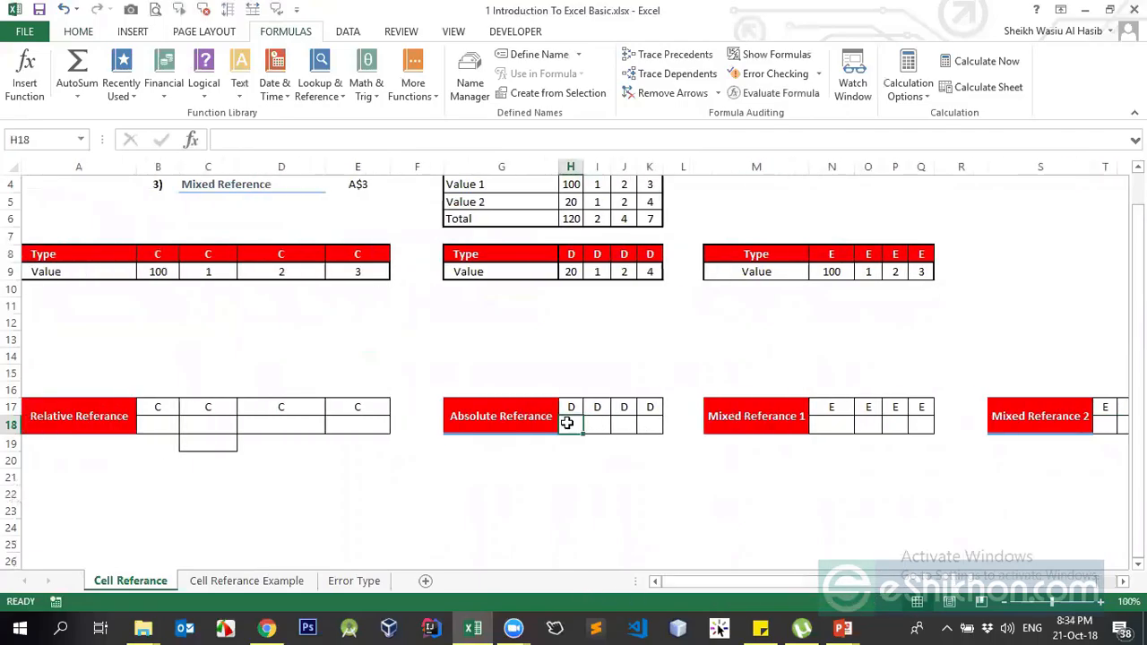
# - Enter a first formula in H18 pointing at H9, locked with F4
pyautogui.write('=')
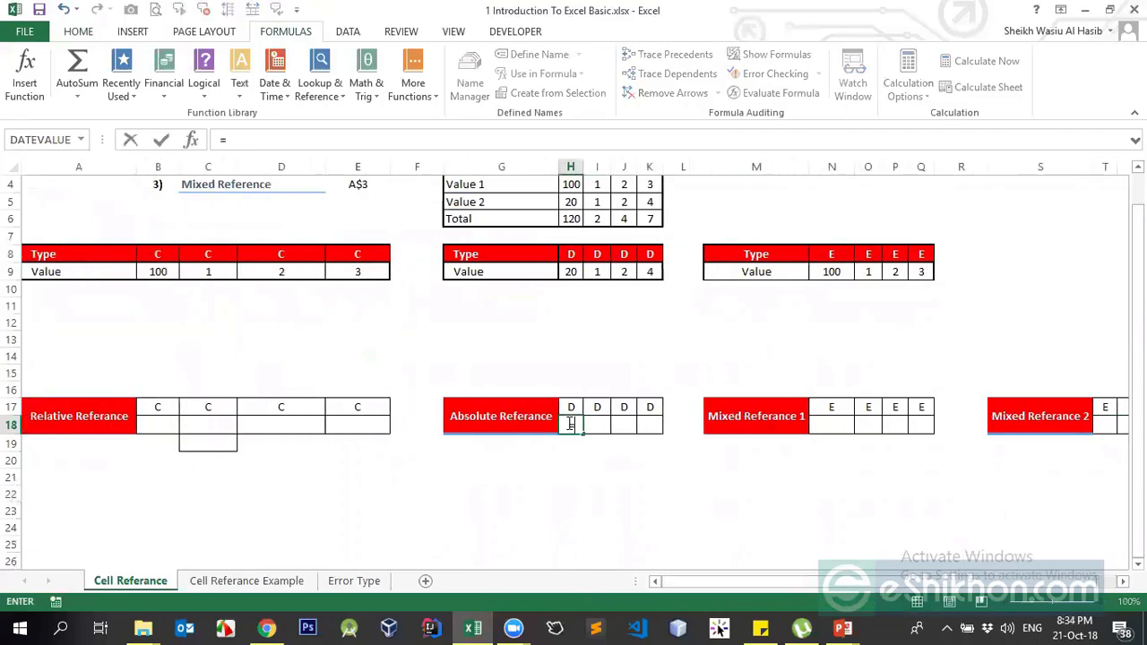
pyautogui.click(570, 272)
pyautogui.press('F4')
pyautogui.press('Return')
pyautogui.press('Up')
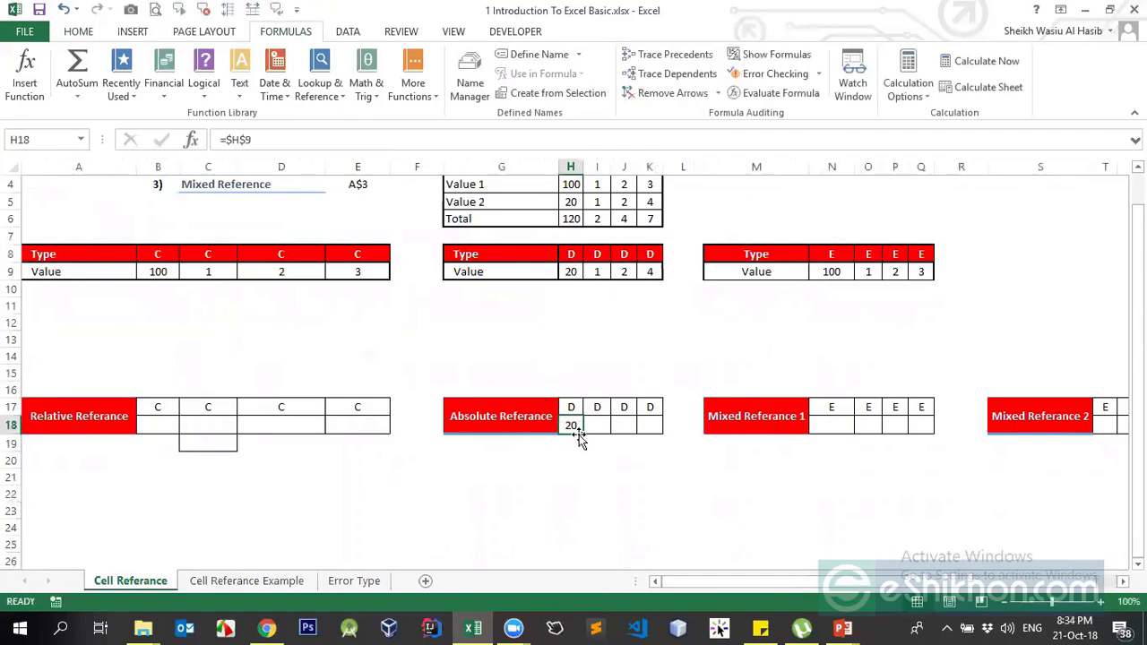
# - Compare H18 with H9, then delete the first H18 formula
pyautogui.click(573, 272)
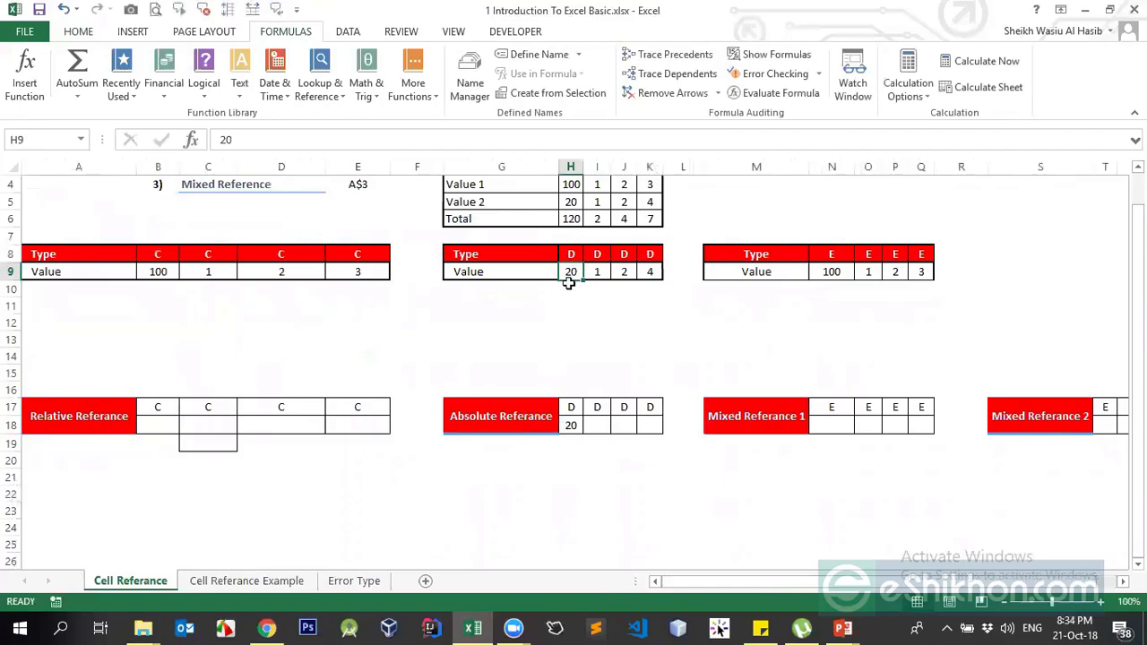
pyautogui.click(574, 424)
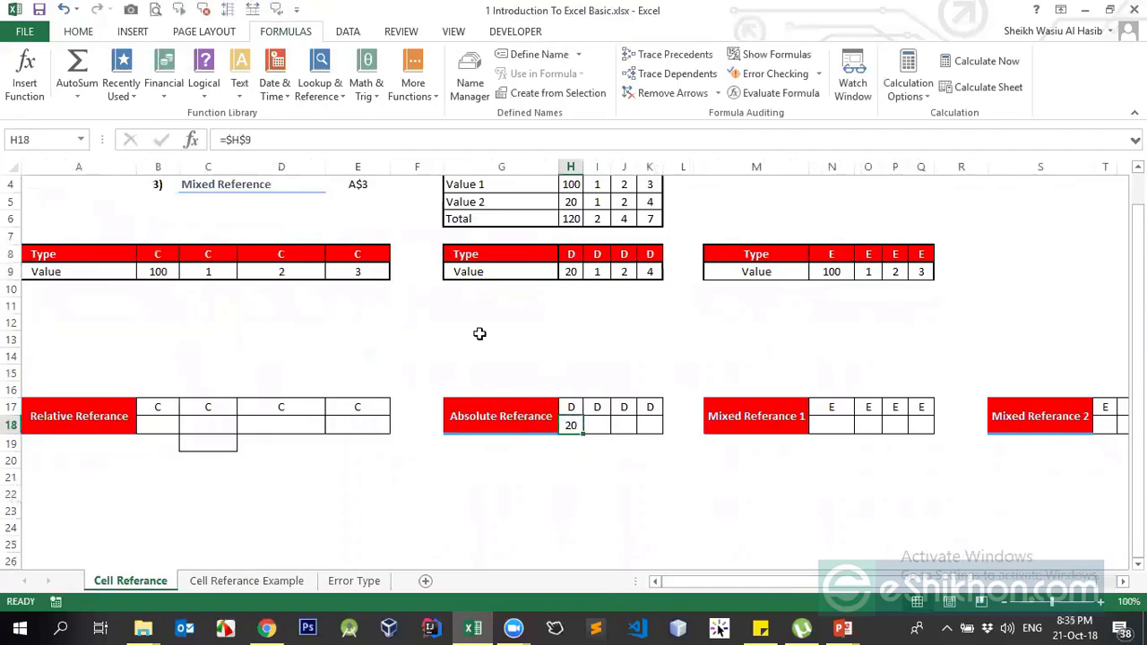
pyautogui.moveTo(255, 138); pyautogui.dragTo(87, 139)
pyautogui.press('BackSpace')
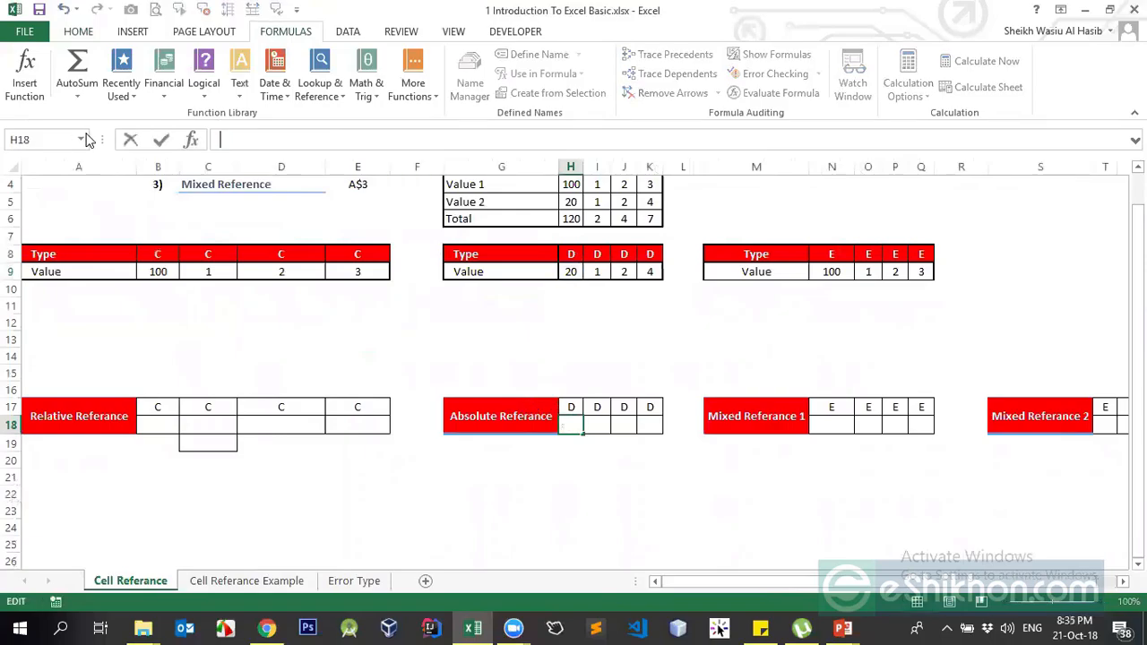
pyautogui.press('Return')
# - Re-enter H18 as =$H9 so it shows 20
pyautogui.click(578, 425)
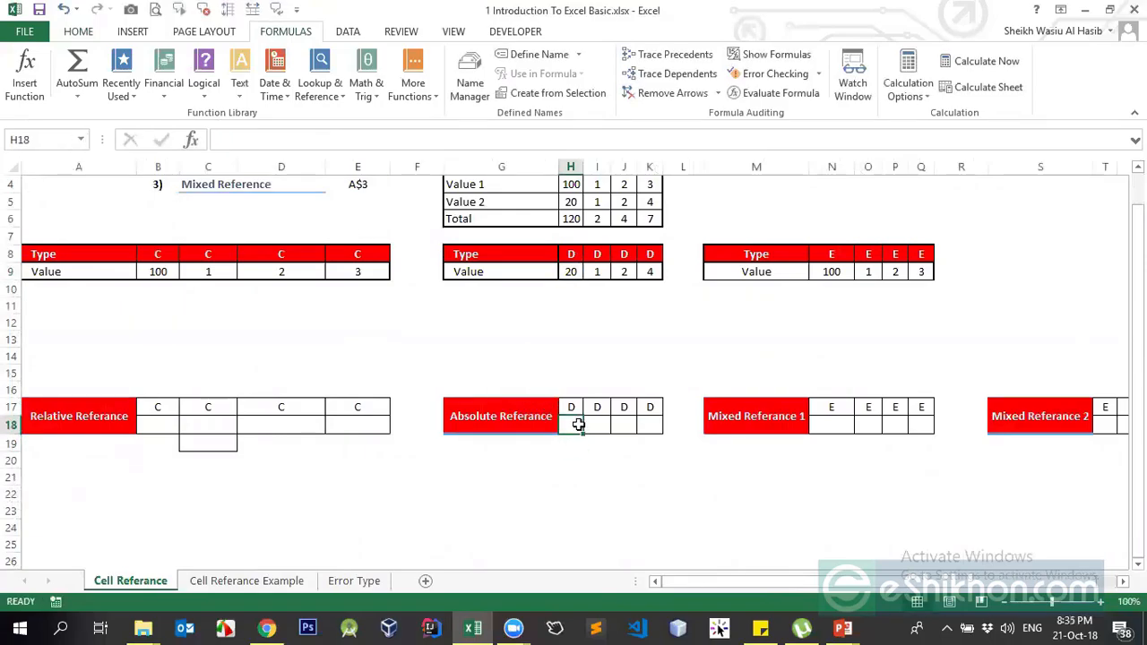
pyautogui.write('=')
pyautogui.click(578, 273)
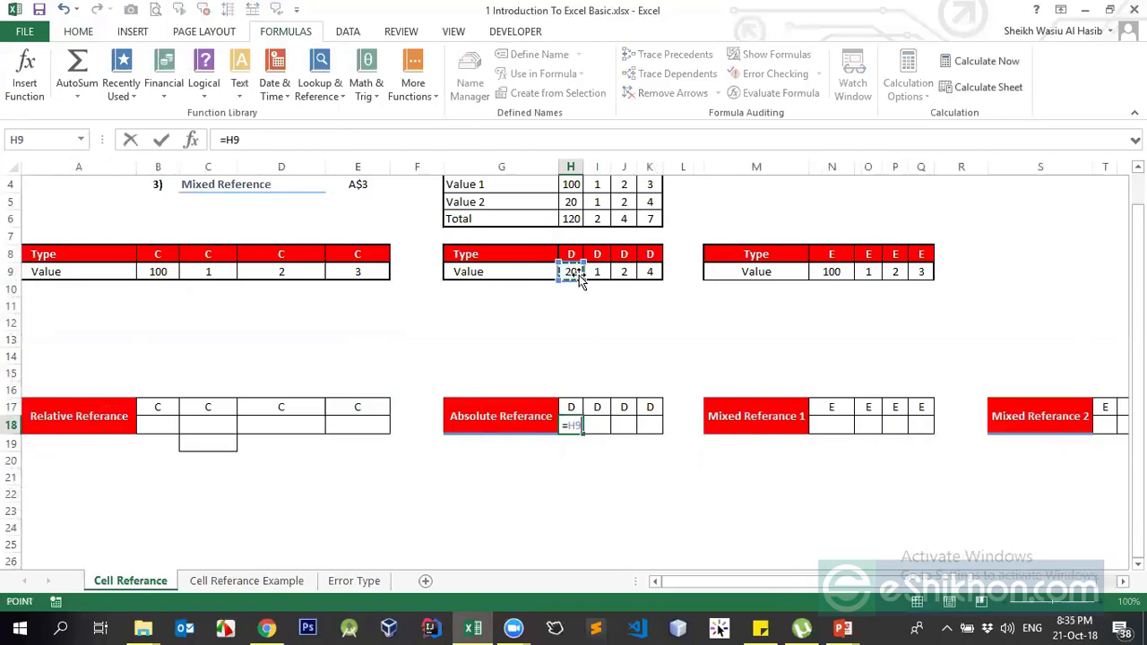
pyautogui.press('F4')
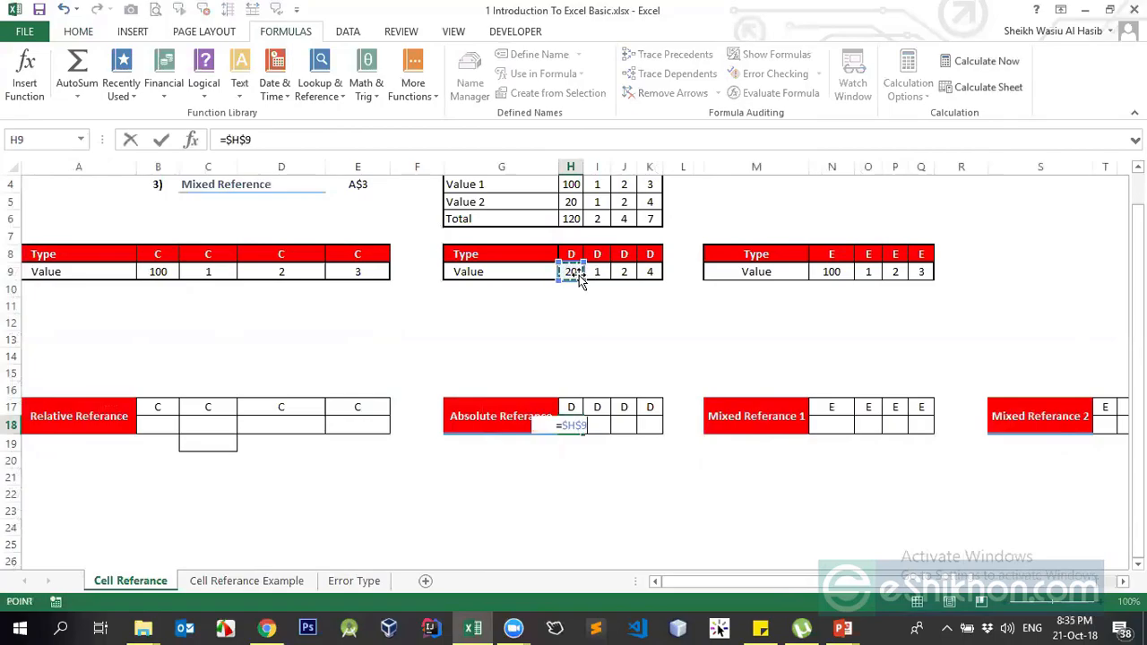
pyautogui.press('F4')
pyautogui.press('F4')
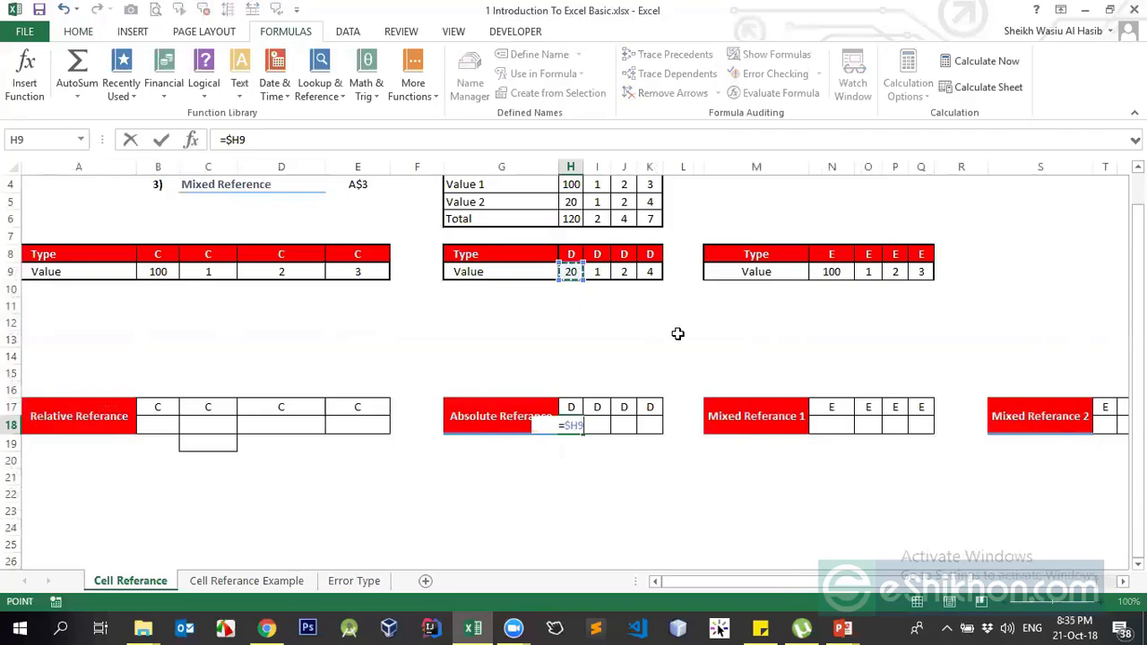
pyautogui.press('Return')
pyautogui.press('Up')
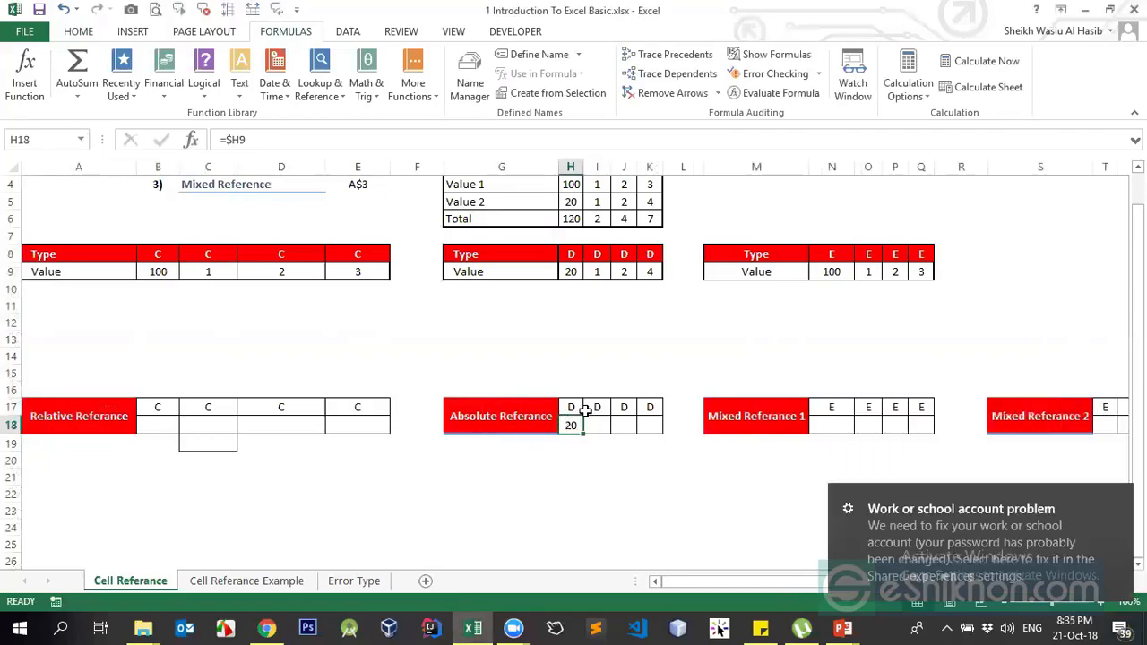
# - Check H9's value, then copy the =$H9 formula in H18
pyautogui.click(570, 270)
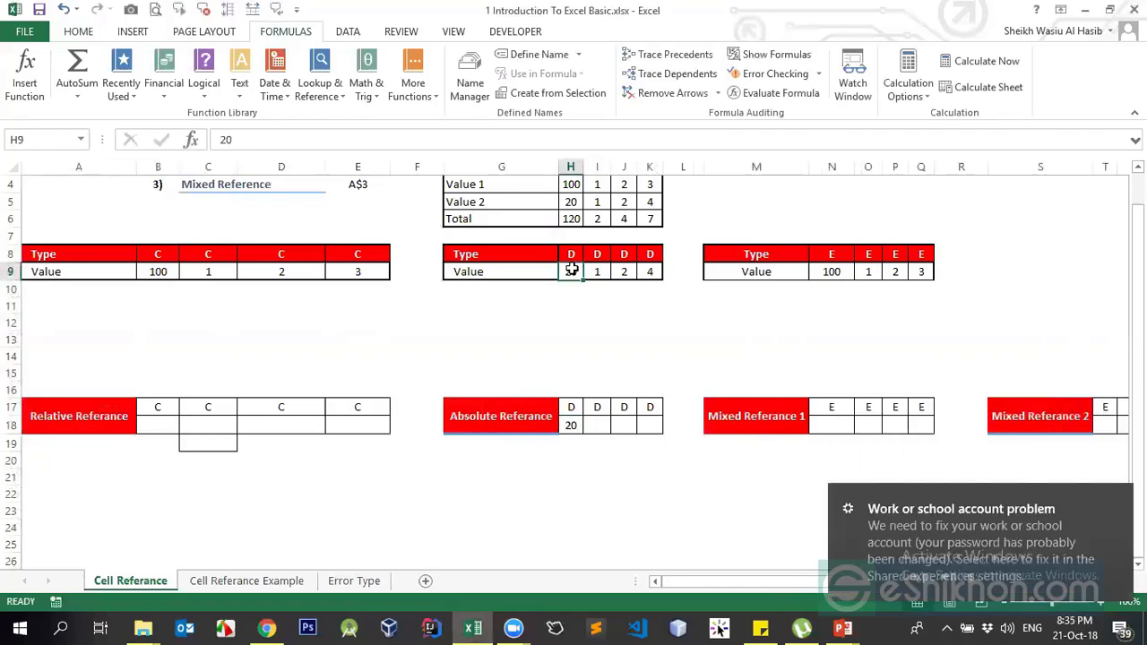
pyautogui.click(568, 425)
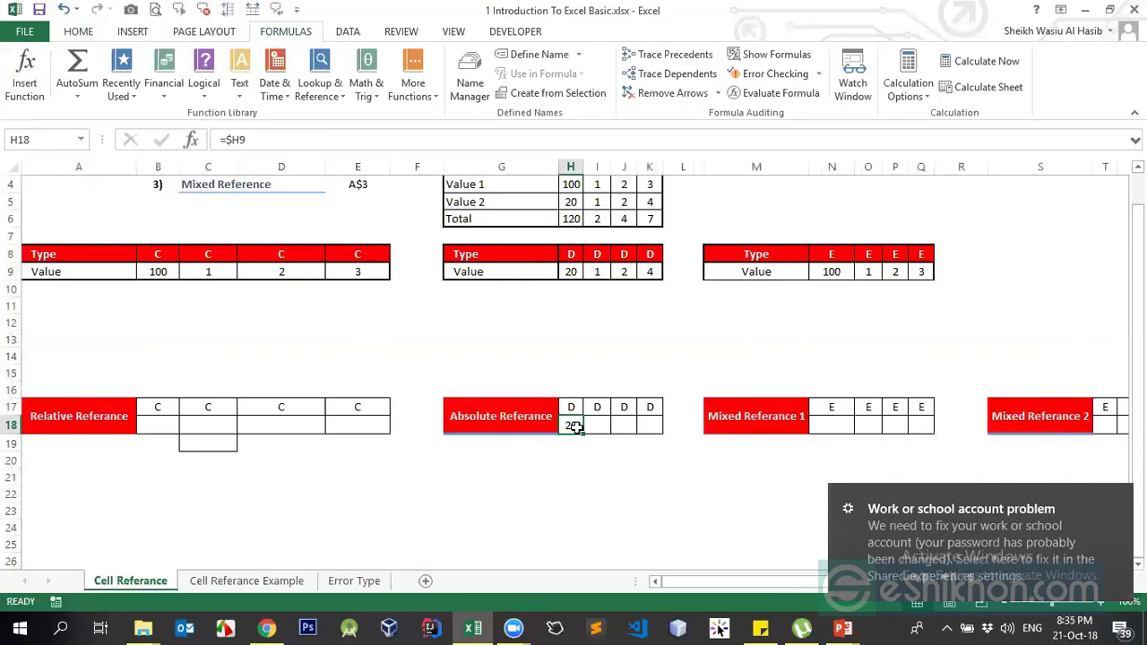
pyautogui.hotkey('ctrl', 'c')
# - Mark I18:K18 as the paste range and inspect I18 and J18 against I9
pyautogui.moveTo(597, 424); pyautogui.dragTo(645, 422)
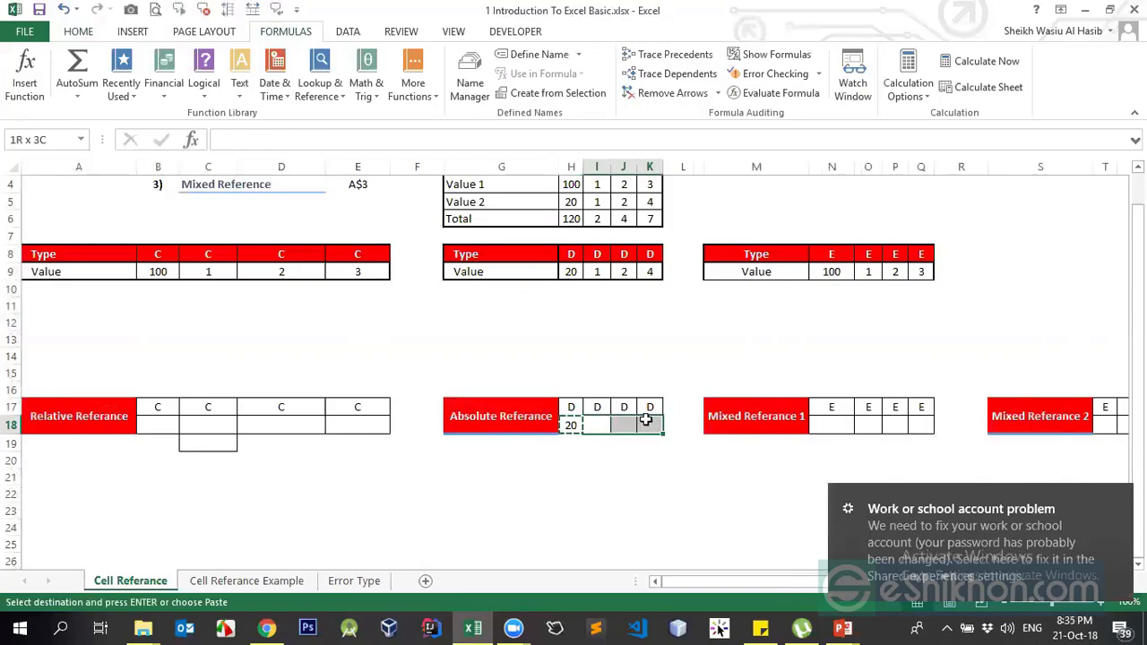
pyautogui.click(570, 426)
pyautogui.moveTo(597, 426); pyautogui.dragTo(645, 418)
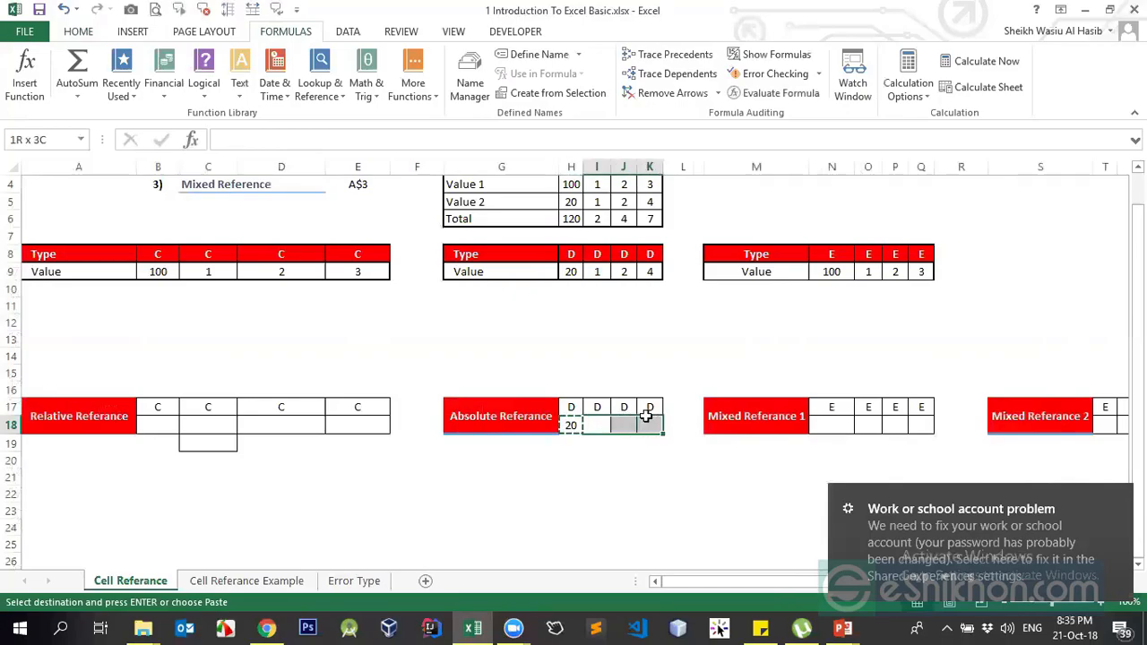
pyautogui.click(597, 423)
pyautogui.click(598, 271)
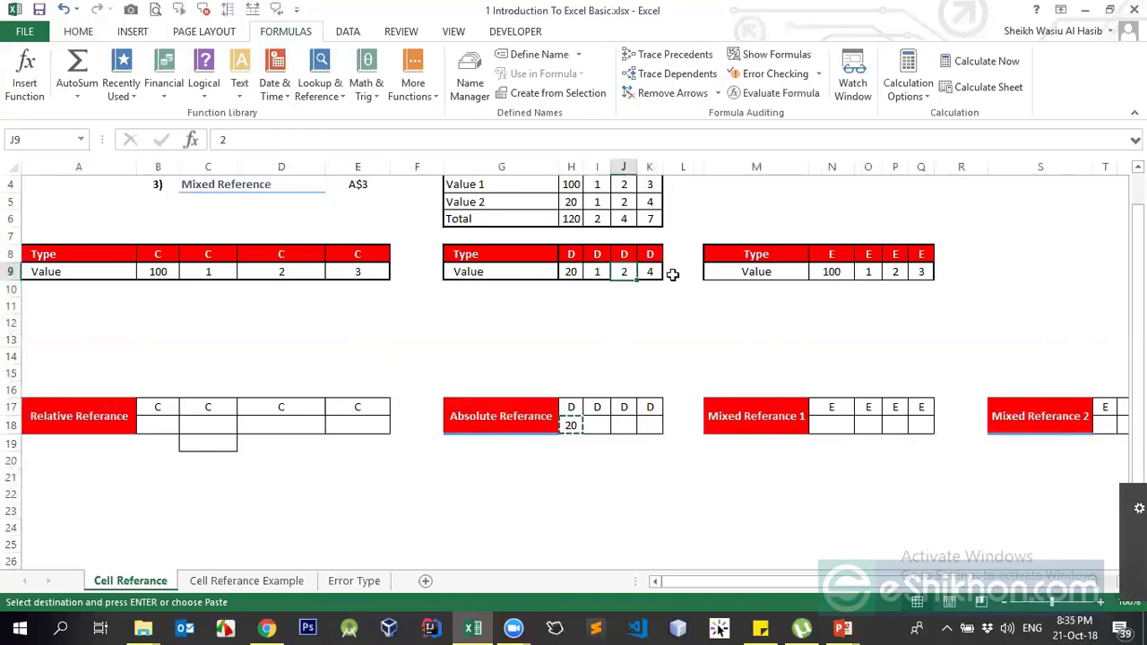
pyautogui.click(599, 428)
pyautogui.click(622, 427)
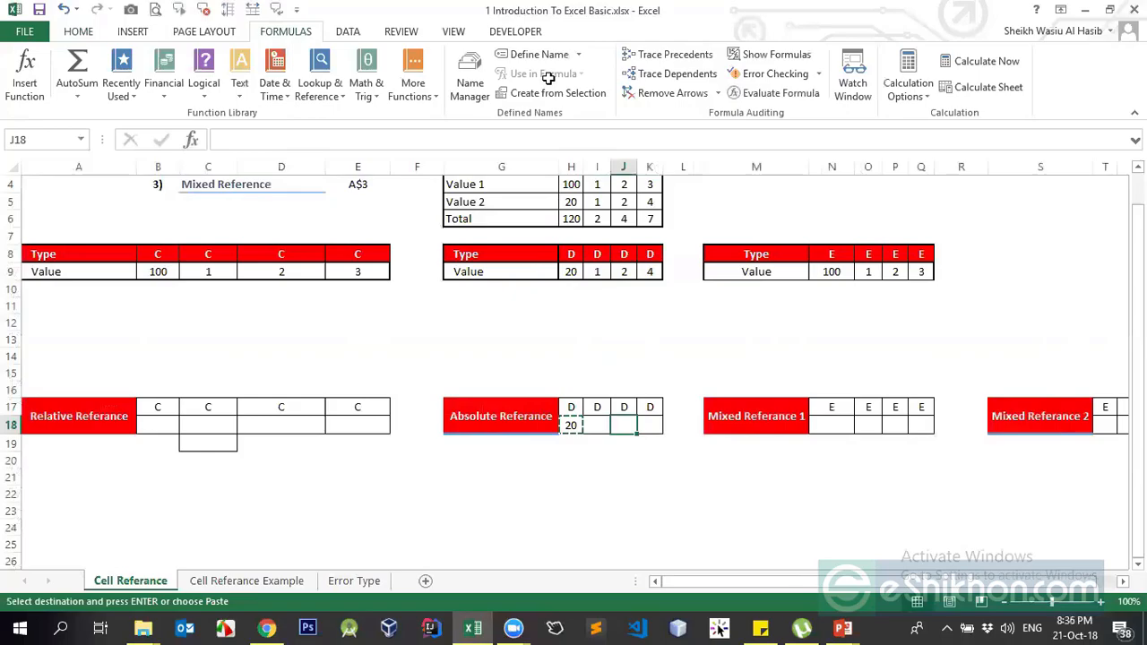
pyautogui.press('Left')
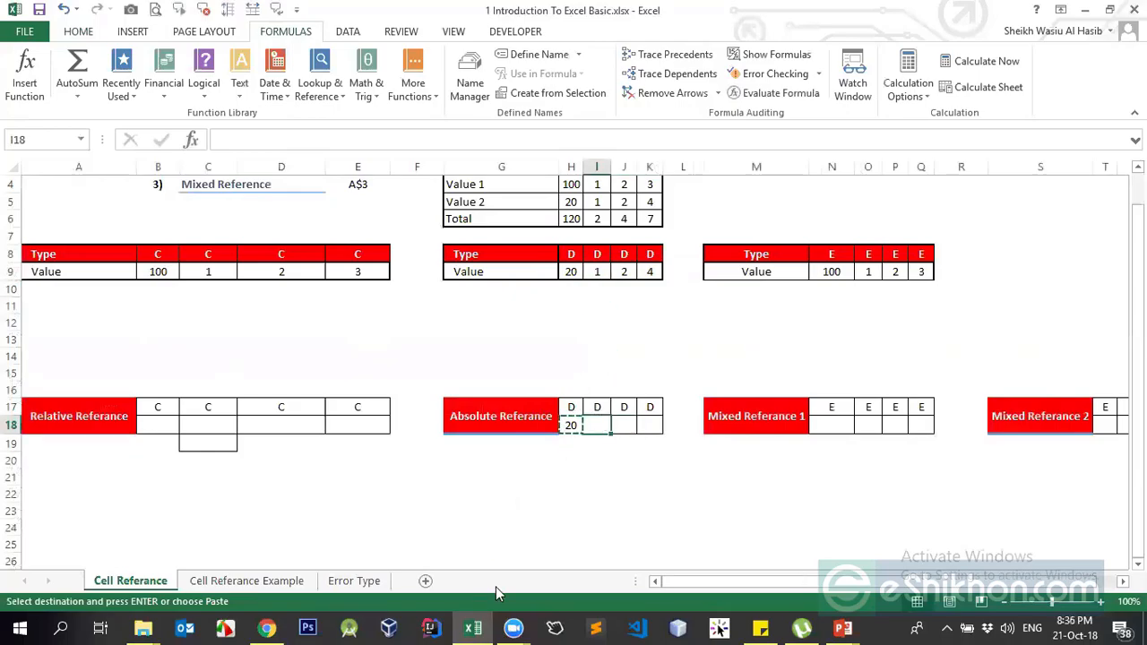
# - Minimise the Zoom meeting window and return to H18 in the spreadsheet
pyautogui.click(513, 628)
pyautogui.click(578, 549)
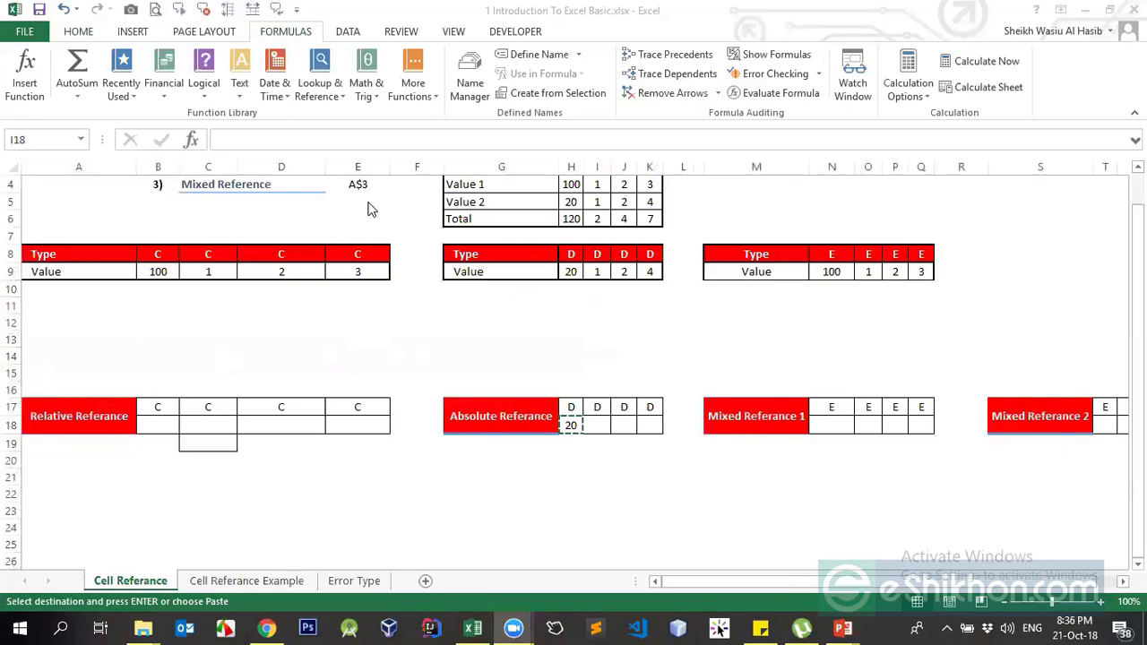
pyautogui.click(573, 429)
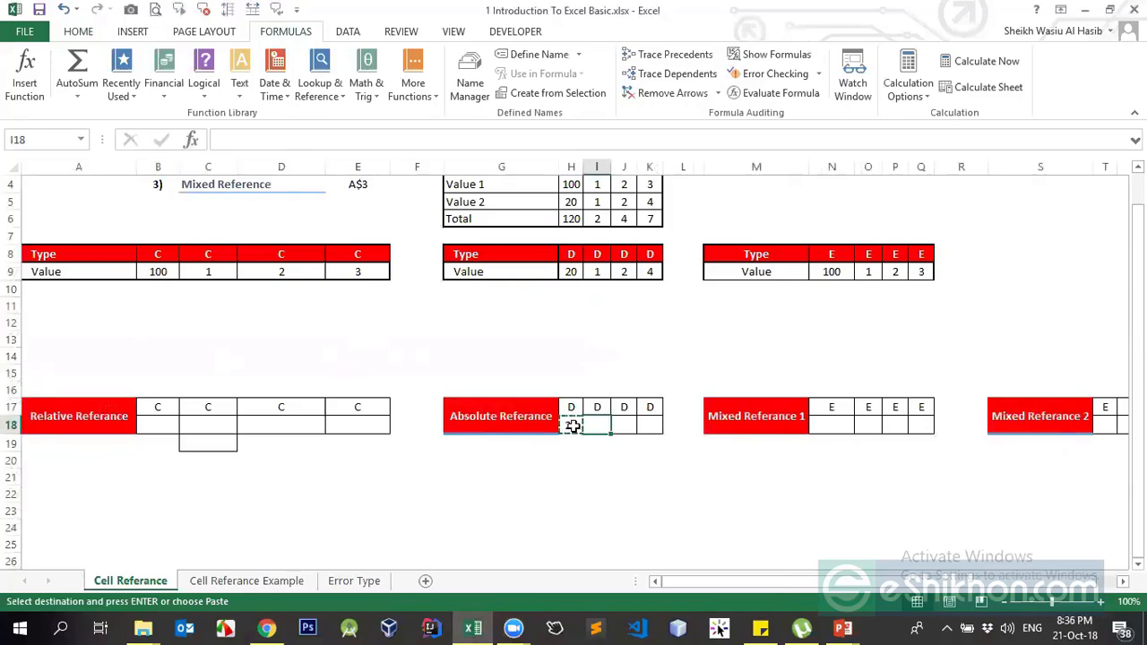
pyautogui.click(571, 426)
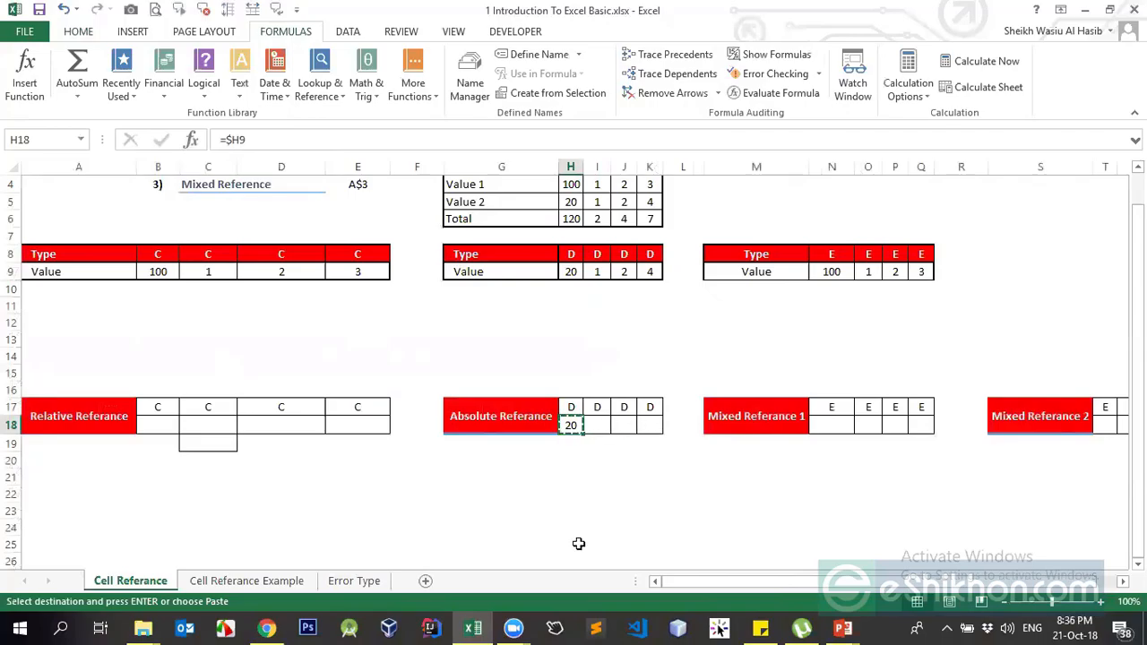
pyautogui.moveTo(522, 626)
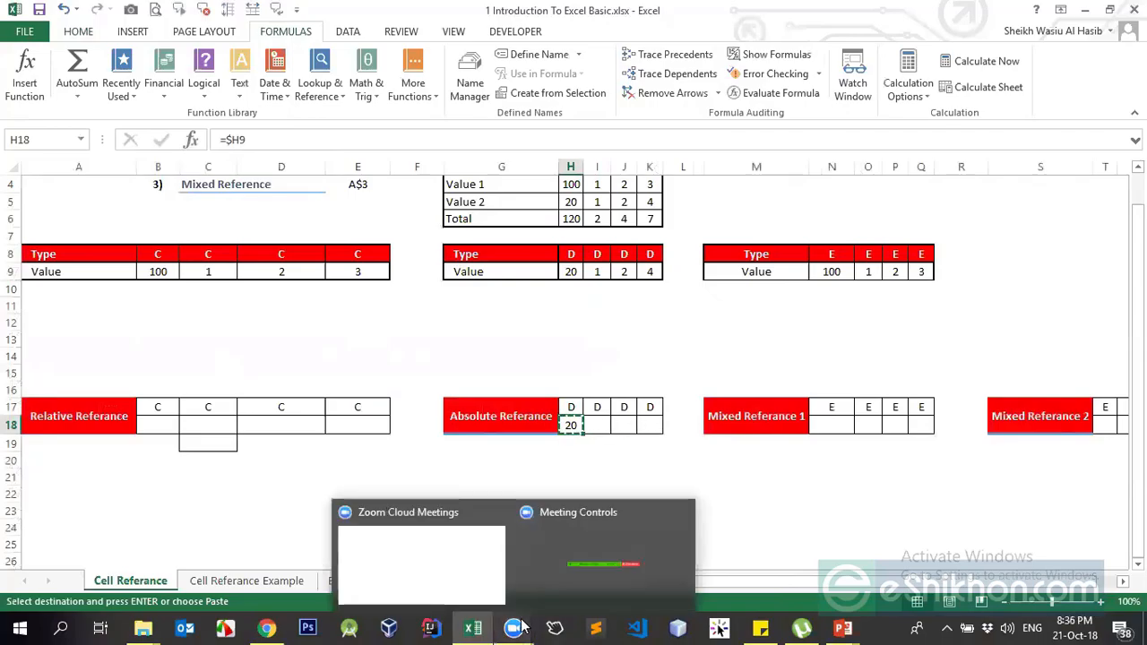
pyautogui.click(430, 578)
pyautogui.click(718, 190)
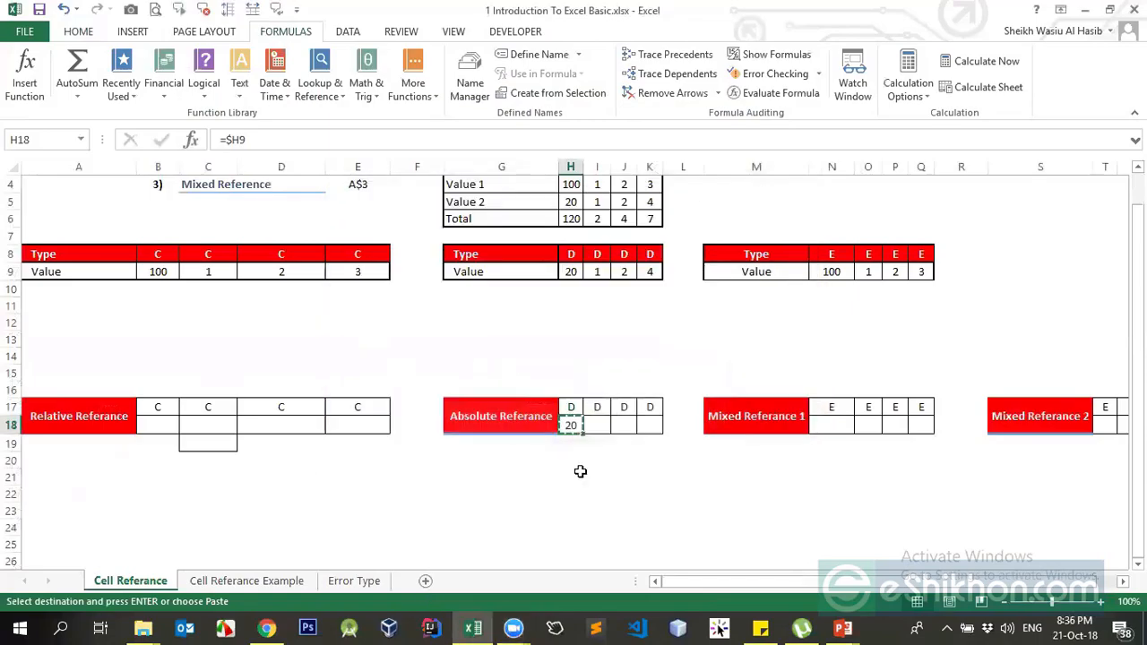
pyautogui.moveTo(536, 614)
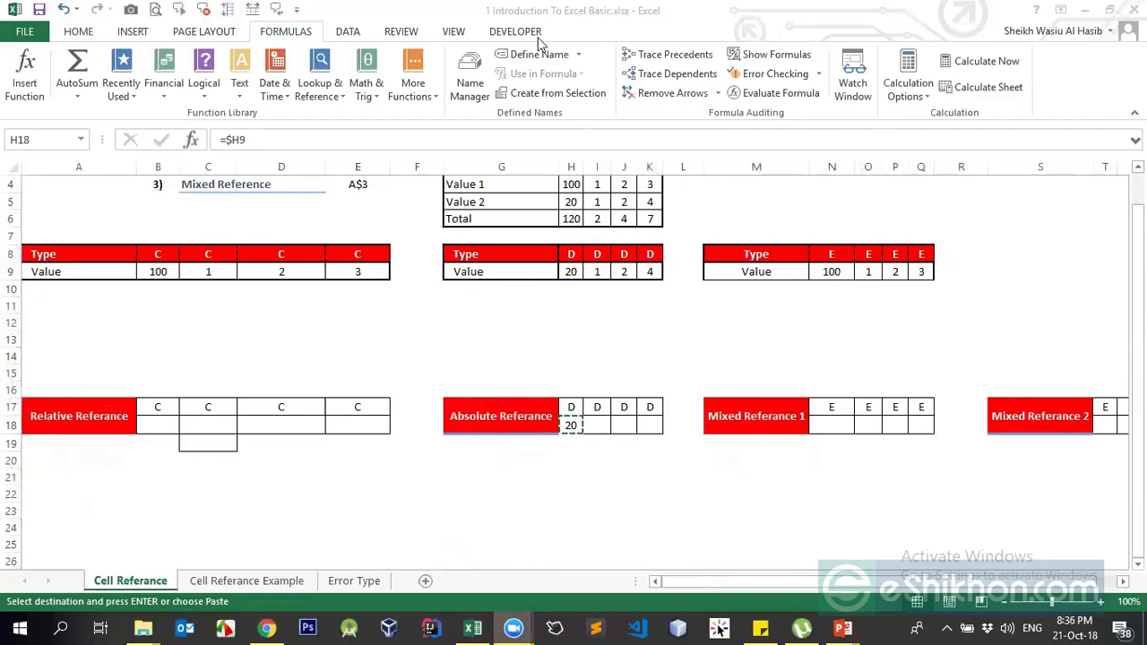
pyautogui.click(581, 448)
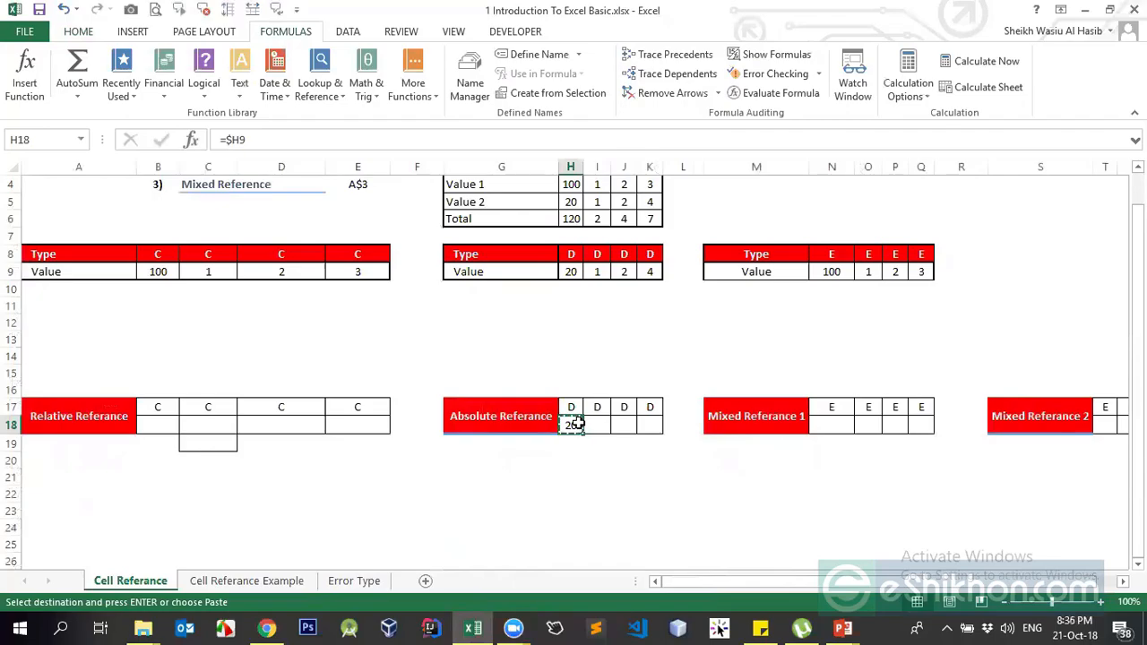
# - Paste =$H9 into H18:K18 and verify I18, J18 and K18 each show 20
pyautogui.moveTo(580, 430); pyautogui.dragTo(656, 416)
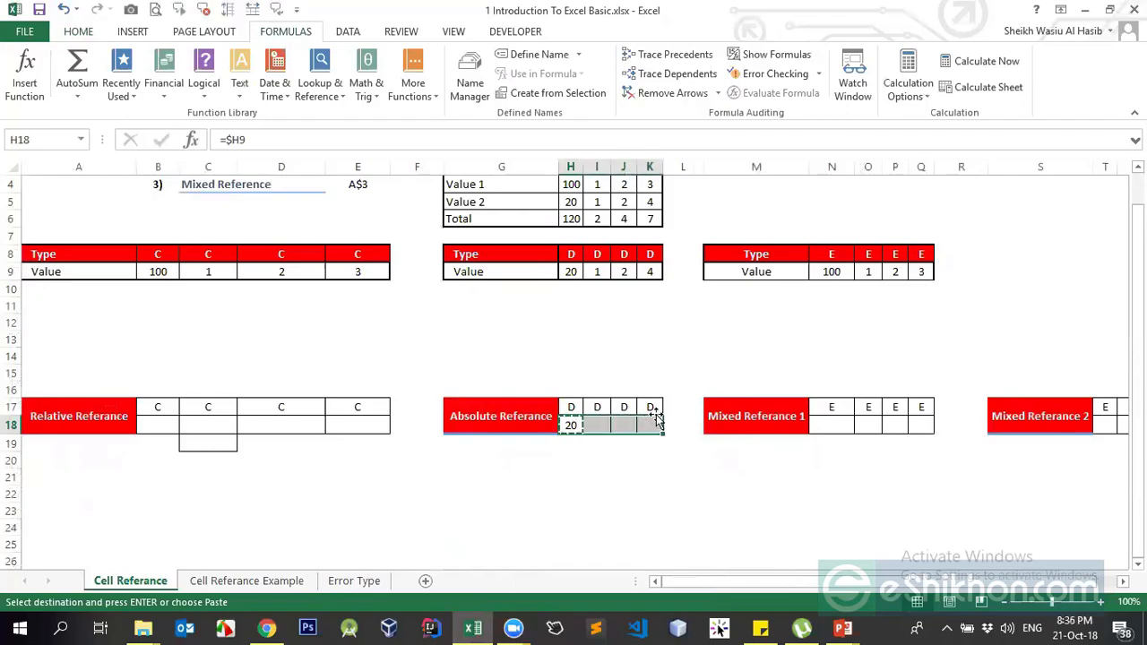
pyautogui.press('Return')
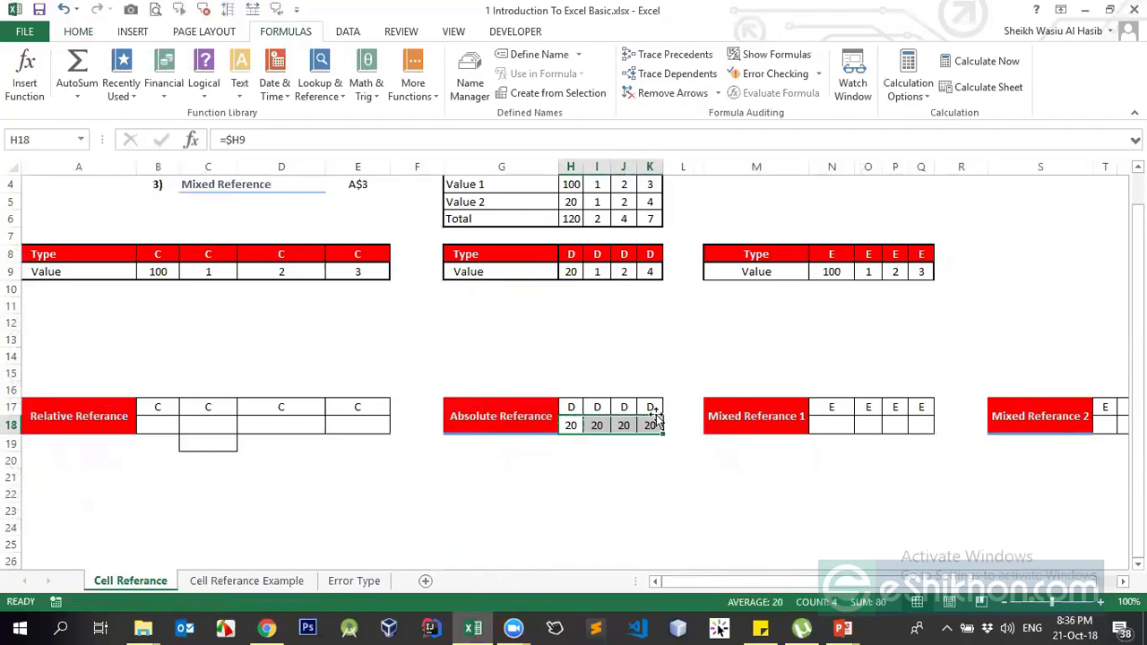
pyautogui.click(598, 425)
pyautogui.click(623, 427)
pyautogui.click(643, 428)
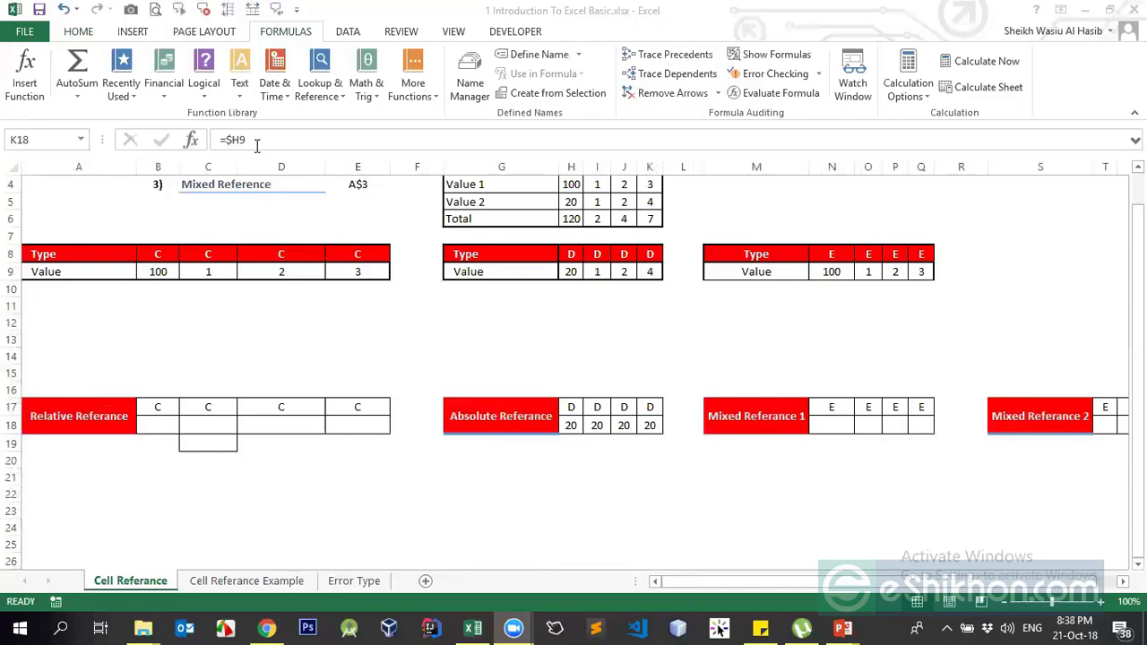
pyautogui.click(576, 430)
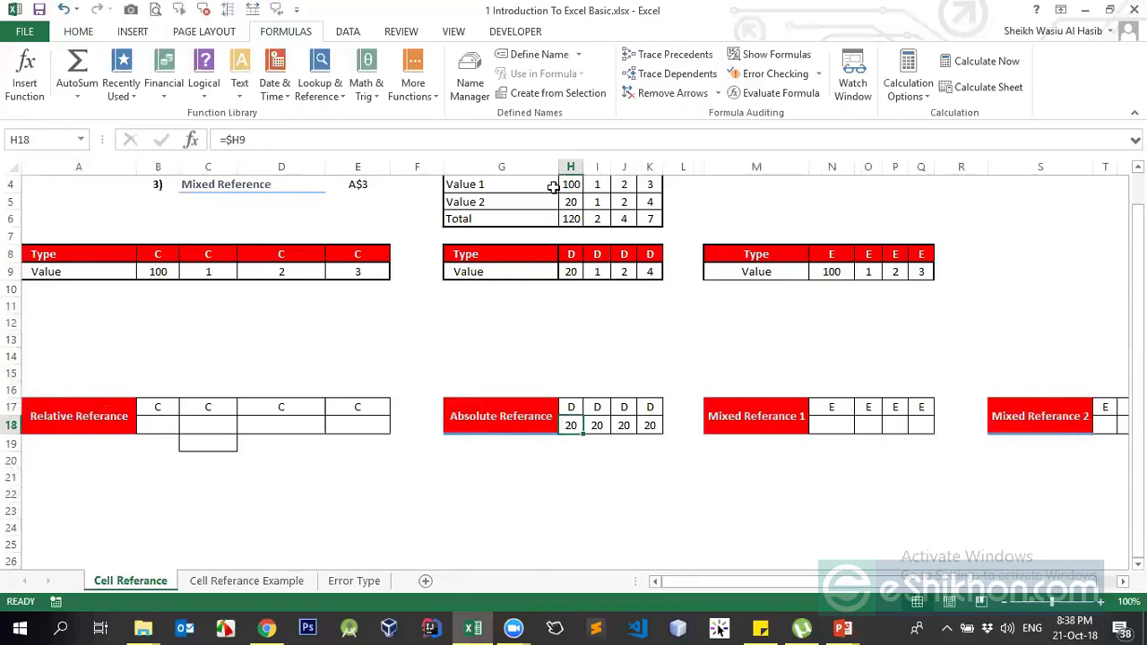
# - Recommit =$H9 in H18, copy it and paste it across H18:K18
pyautogui.click(235, 141)
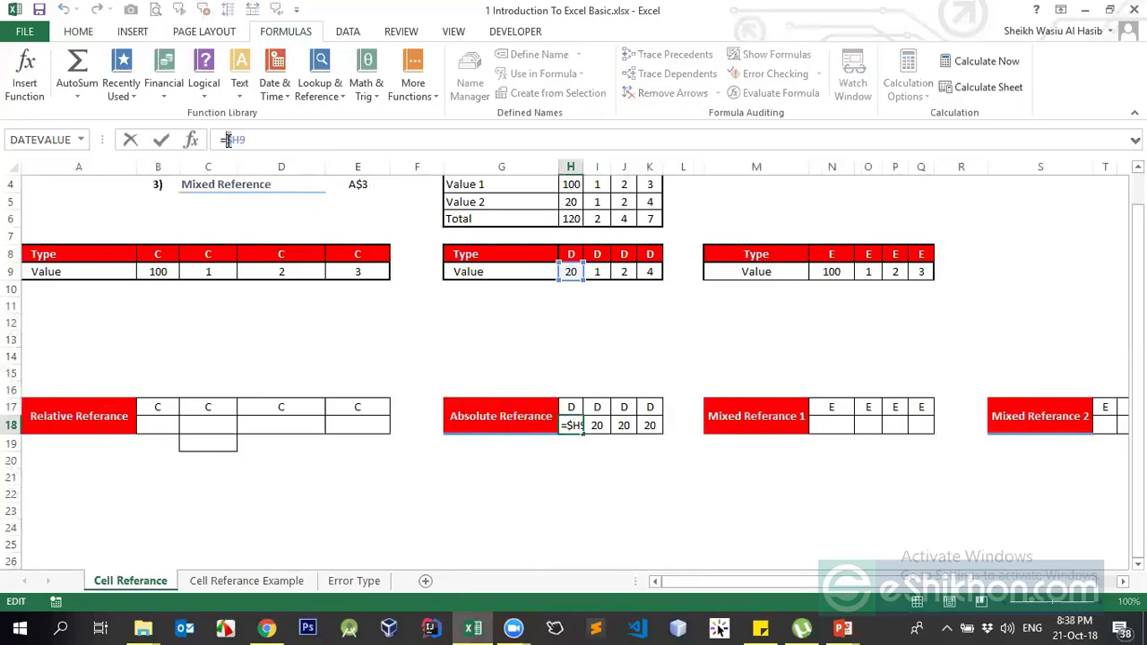
pyautogui.hotkey('ctrl', 'Return')
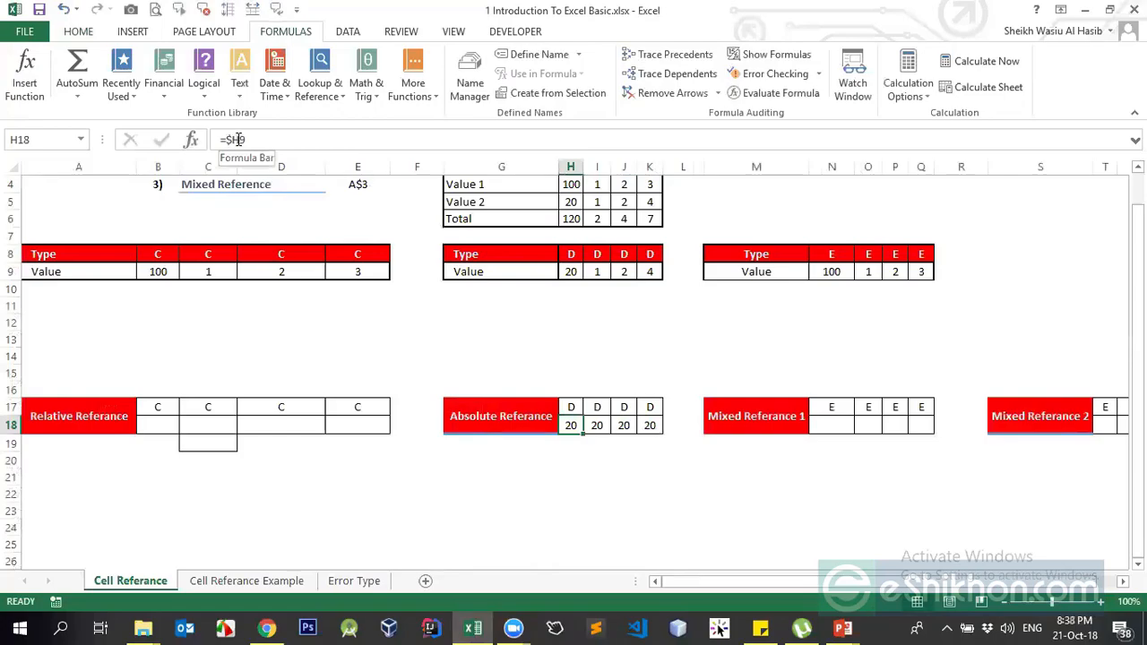
pyautogui.click(570, 167)
pyautogui.click(571, 425)
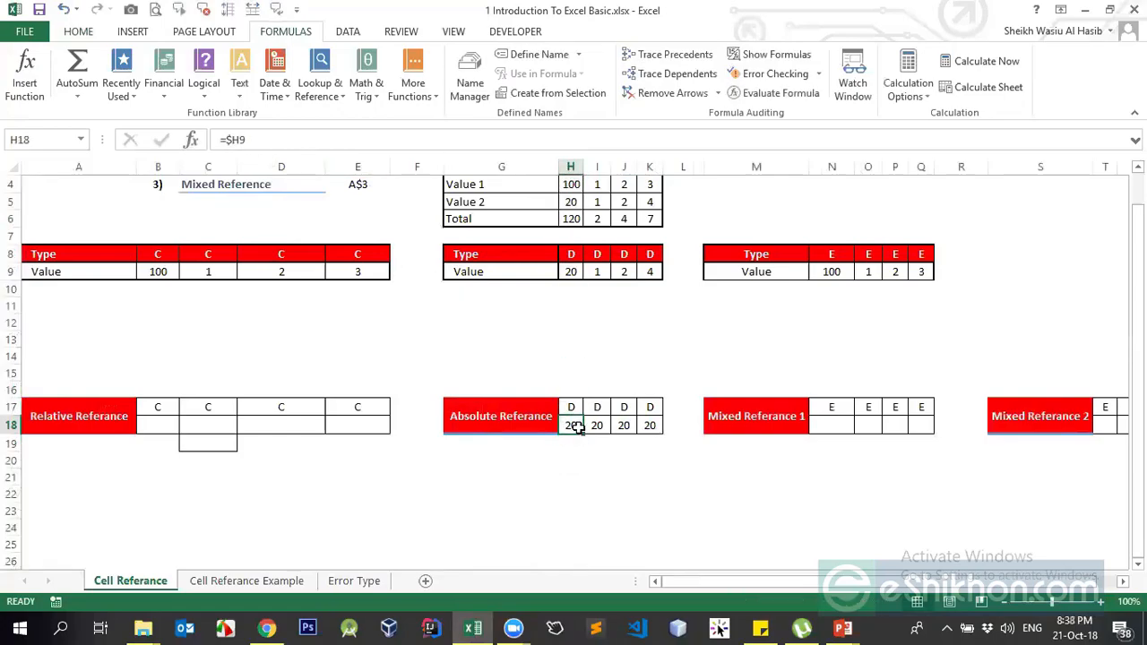
pyautogui.hotkey('ctrl', 'c')
pyautogui.moveTo(571, 425); pyautogui.dragTo(649, 425)
pyautogui.press('Return')
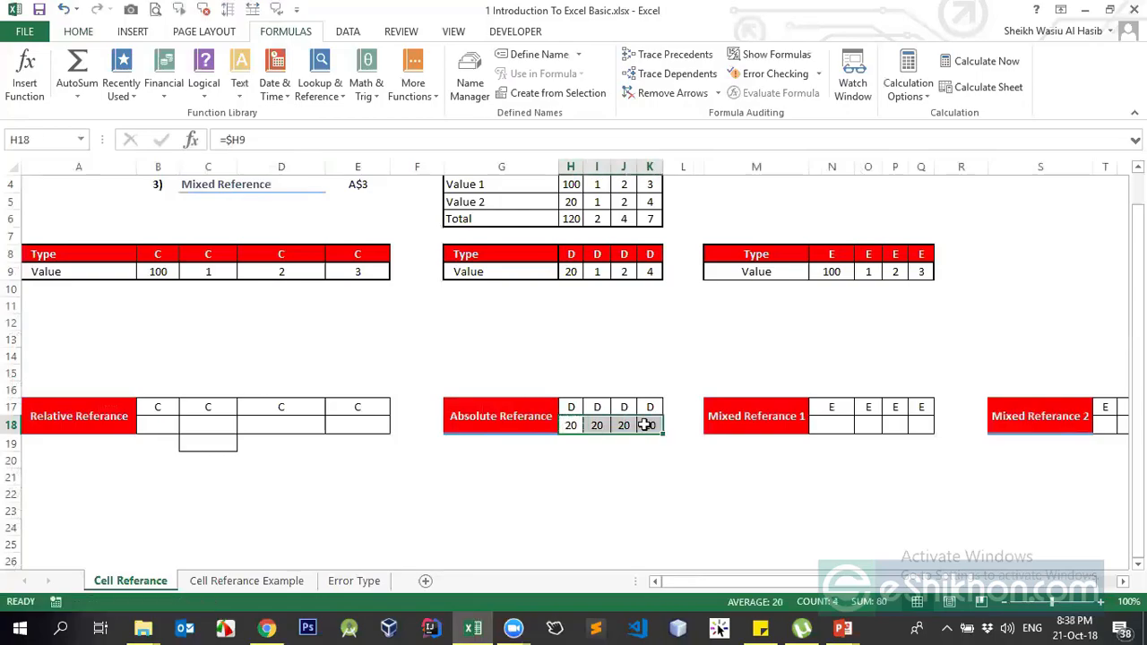
# - Check the pasted formulas in I18, J18 and K18 against the 20 in H9
pyautogui.click(570, 272)
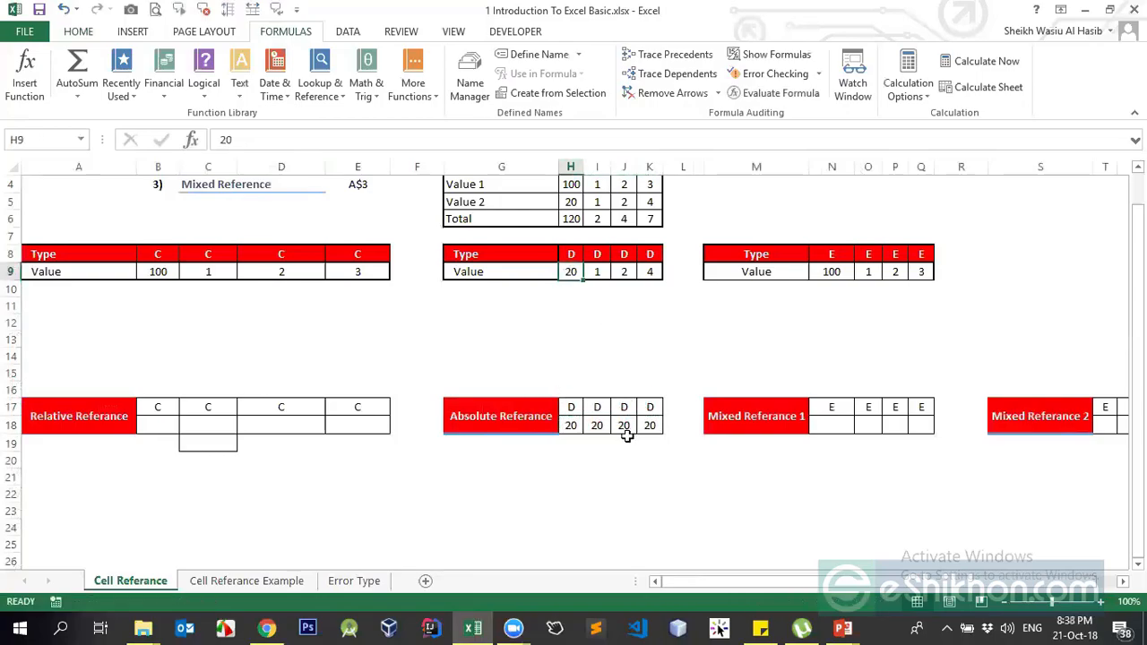
pyautogui.click(599, 423)
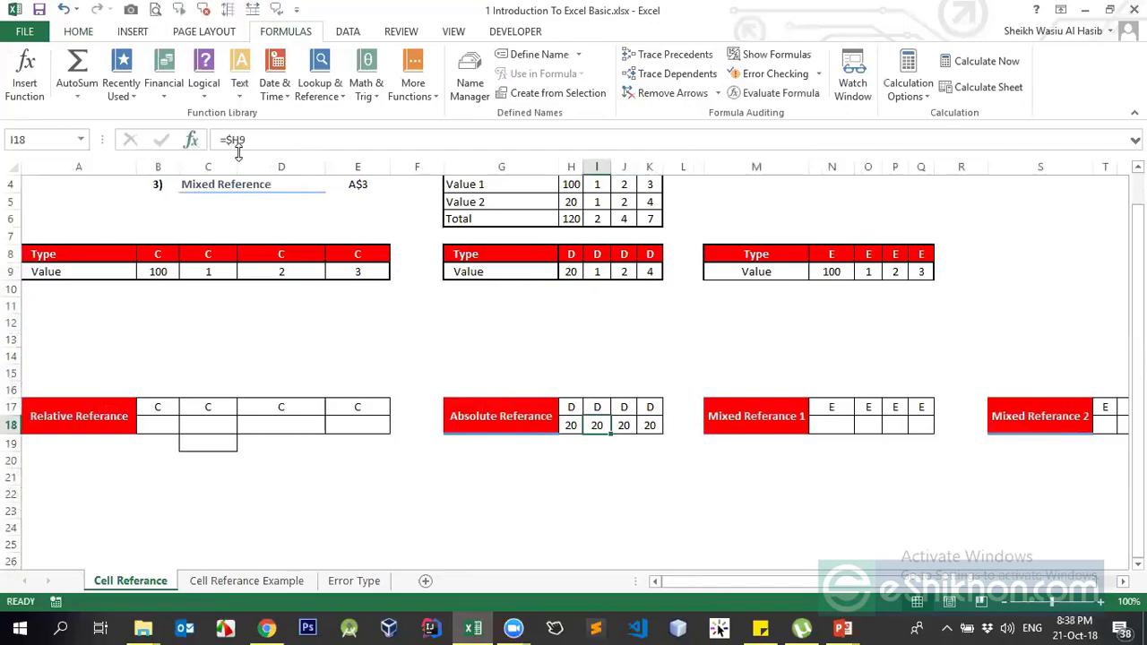
pyautogui.click(623, 424)
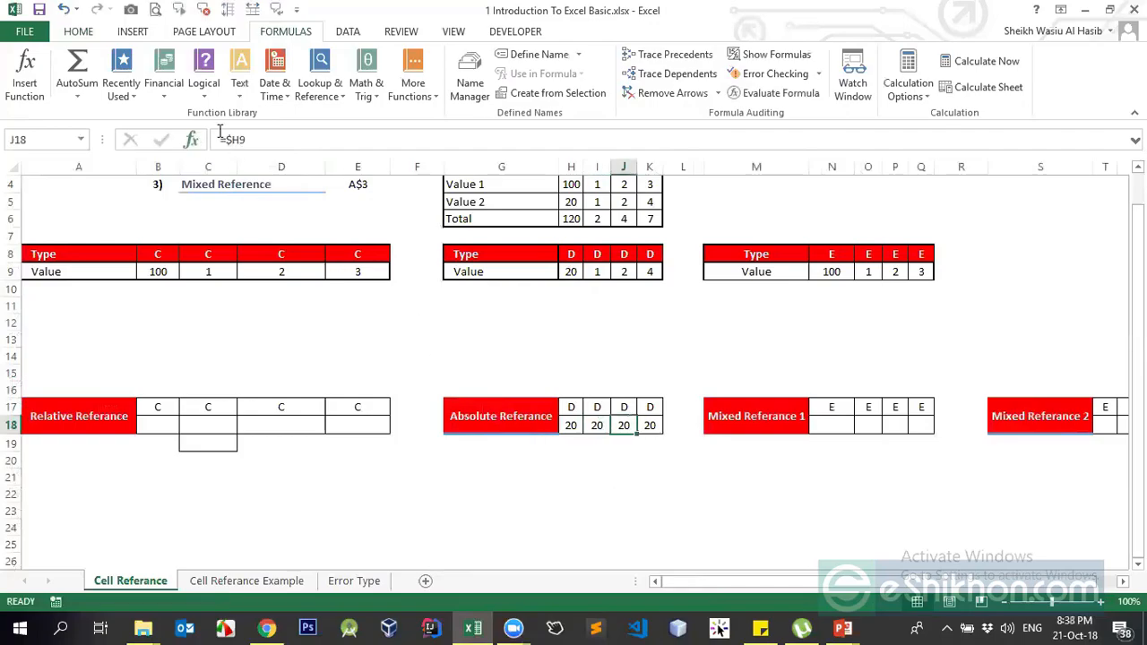
pyautogui.click(649, 424)
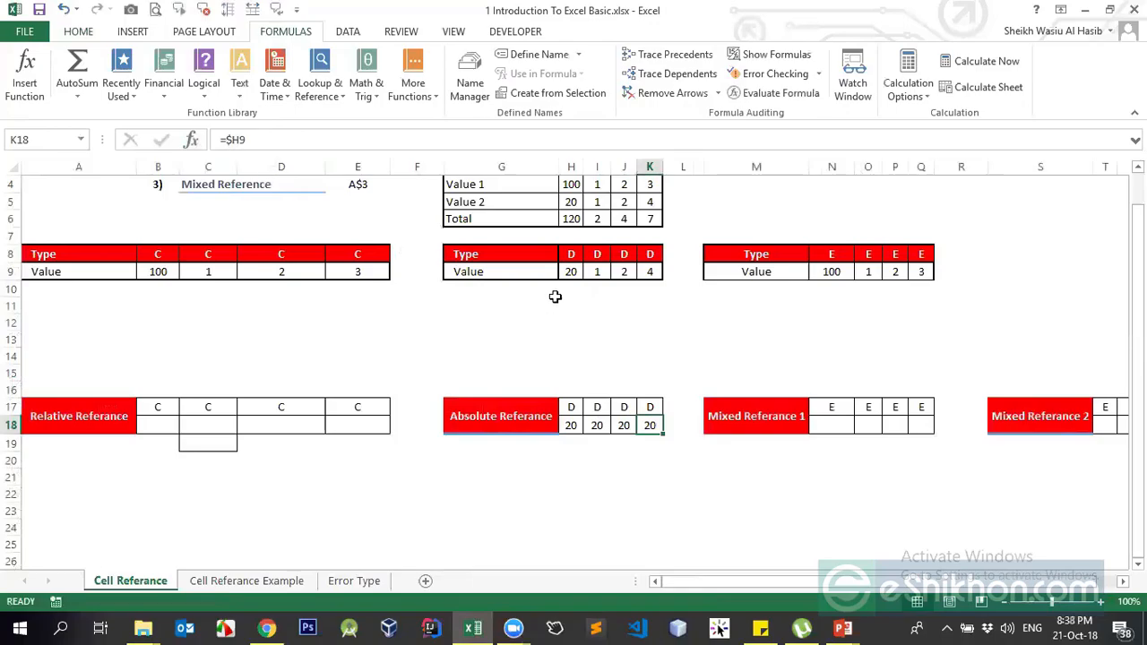
# - Copy H18's =$H9 formula again and pick H19 as the next destination
pyautogui.click(571, 272)
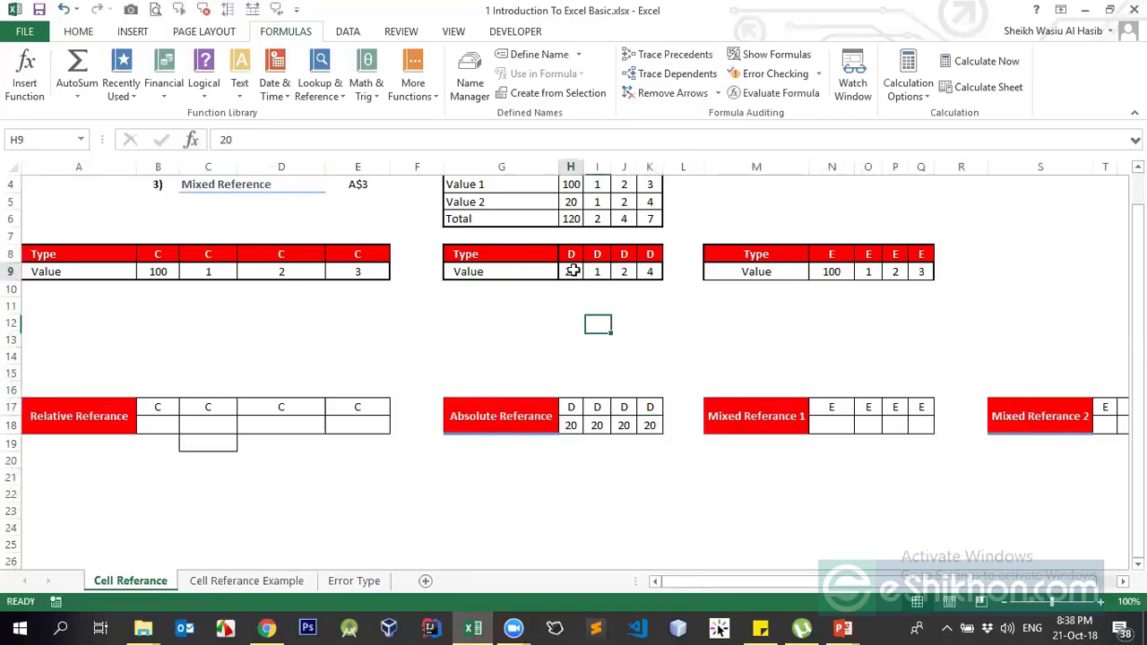
pyautogui.click(571, 167)
pyautogui.click(572, 427)
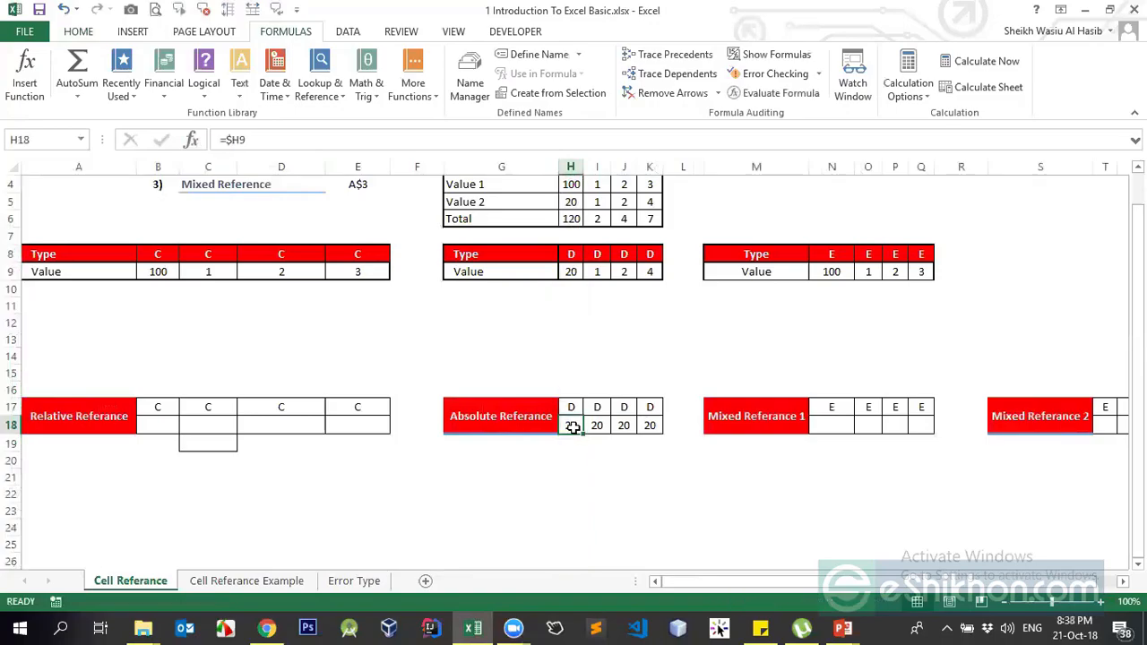
pyautogui.hotkey('ctrl', 'c')
pyautogui.click(568, 448)
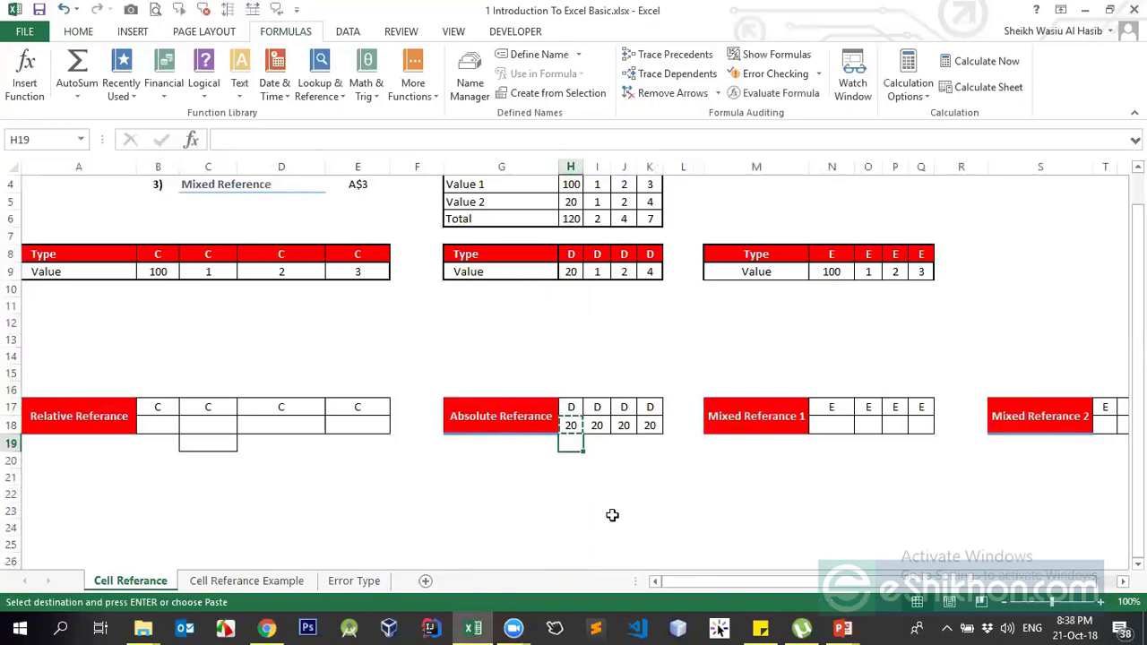
pyautogui.click(571, 288)
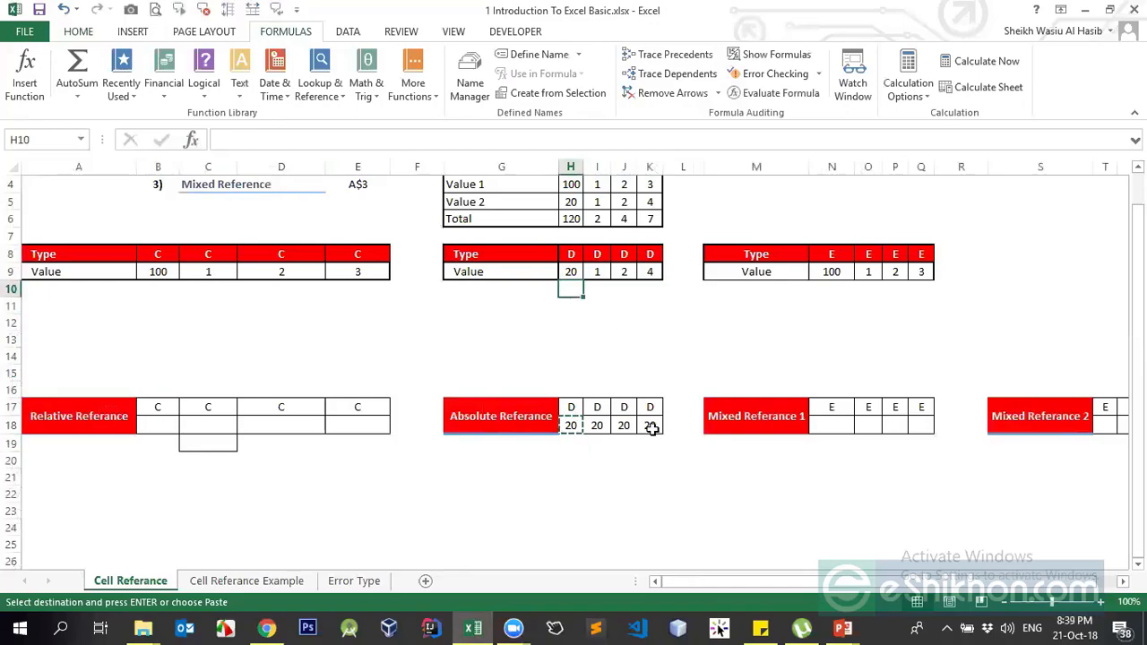
pyautogui.click(571, 426)
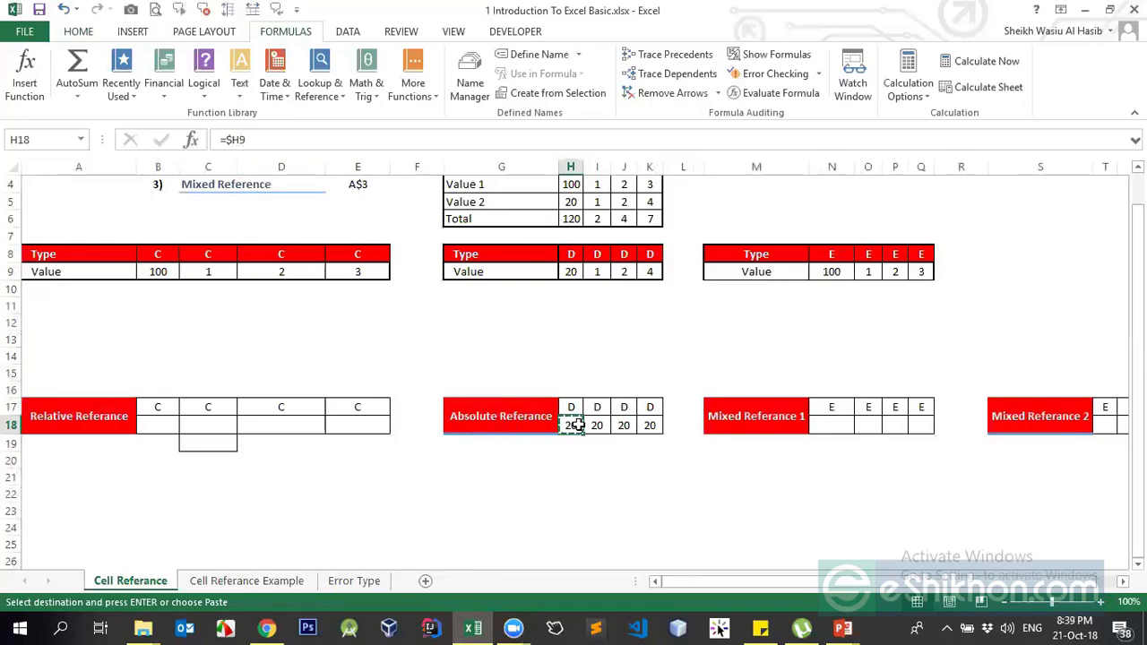
pyautogui.click(9, 425)
pyautogui.moveTo(9, 435); pyautogui.dragTo(9, 449)
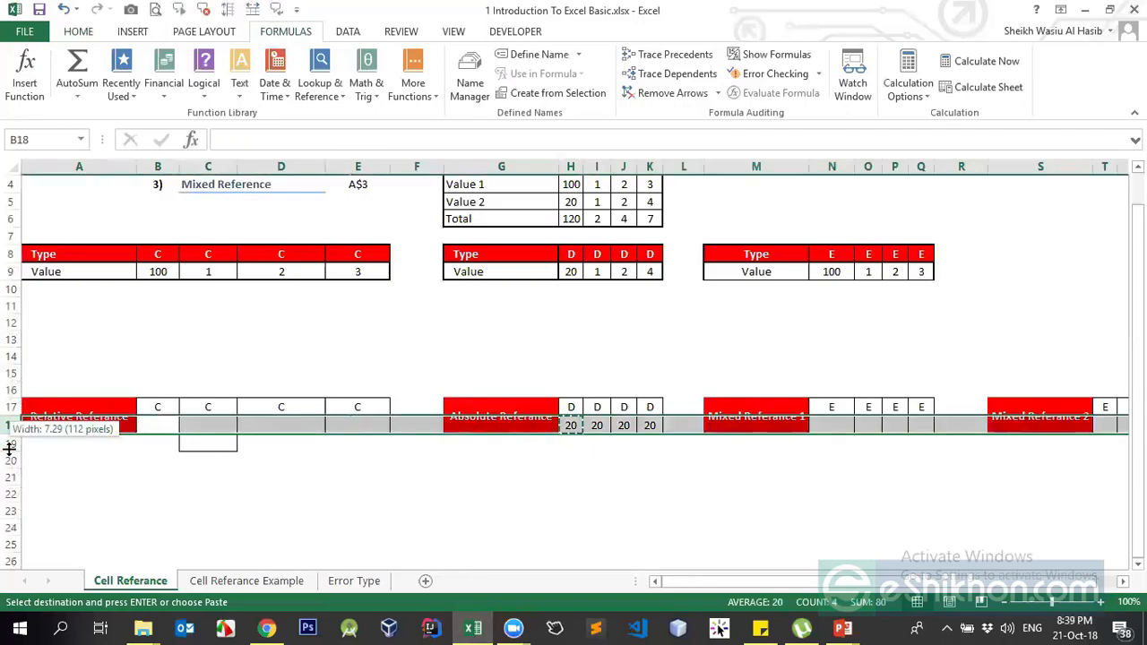
pyautogui.click(534, 442)
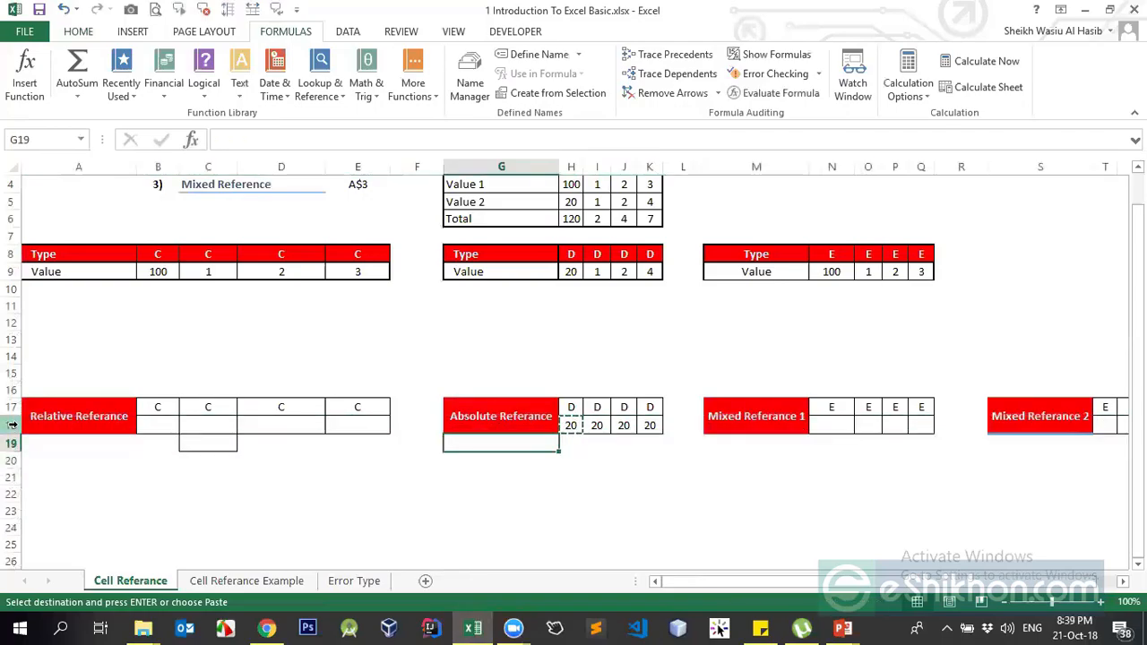
pyautogui.click(570, 444)
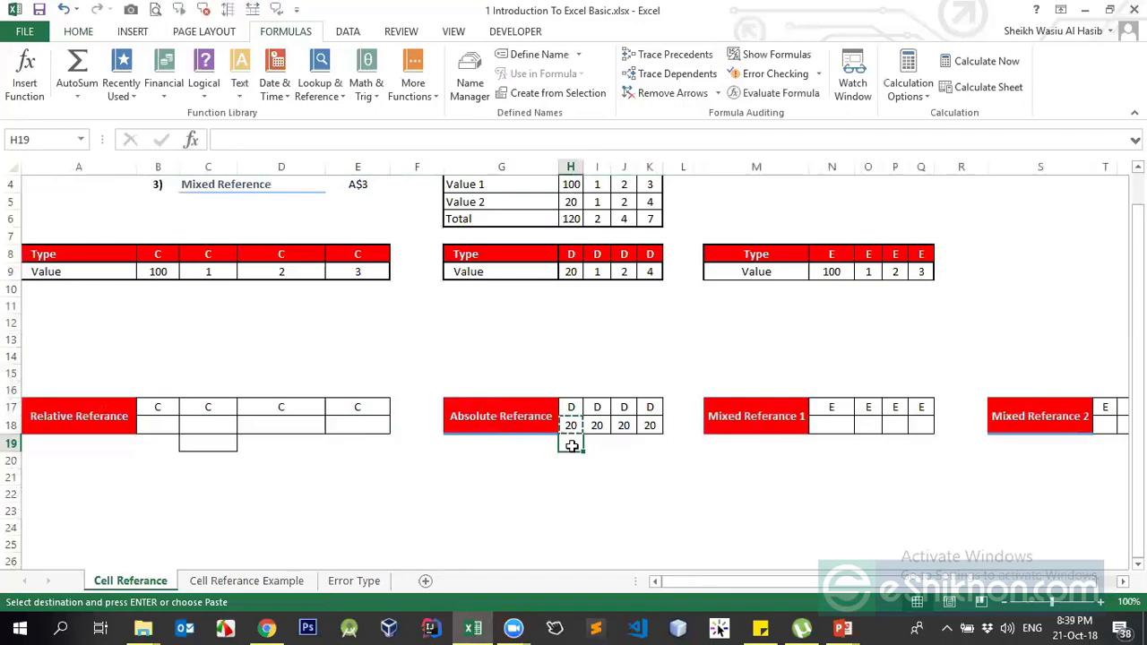
pyautogui.click(573, 287)
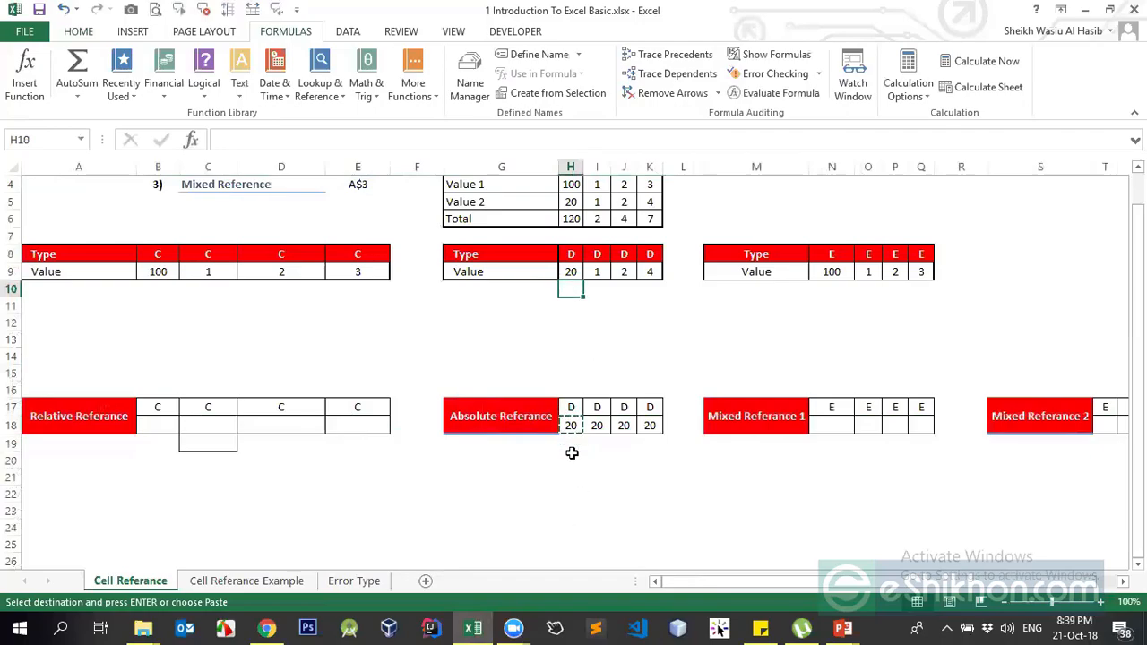
pyautogui.click(569, 445)
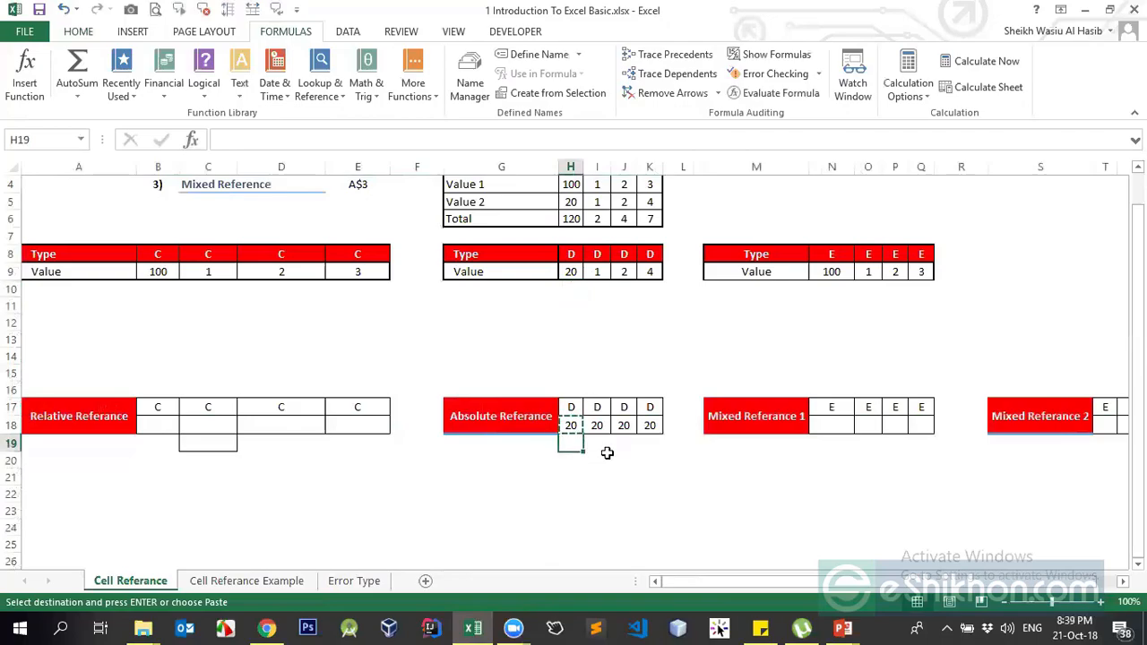
pyautogui.hotkey('ctrl', 'v')
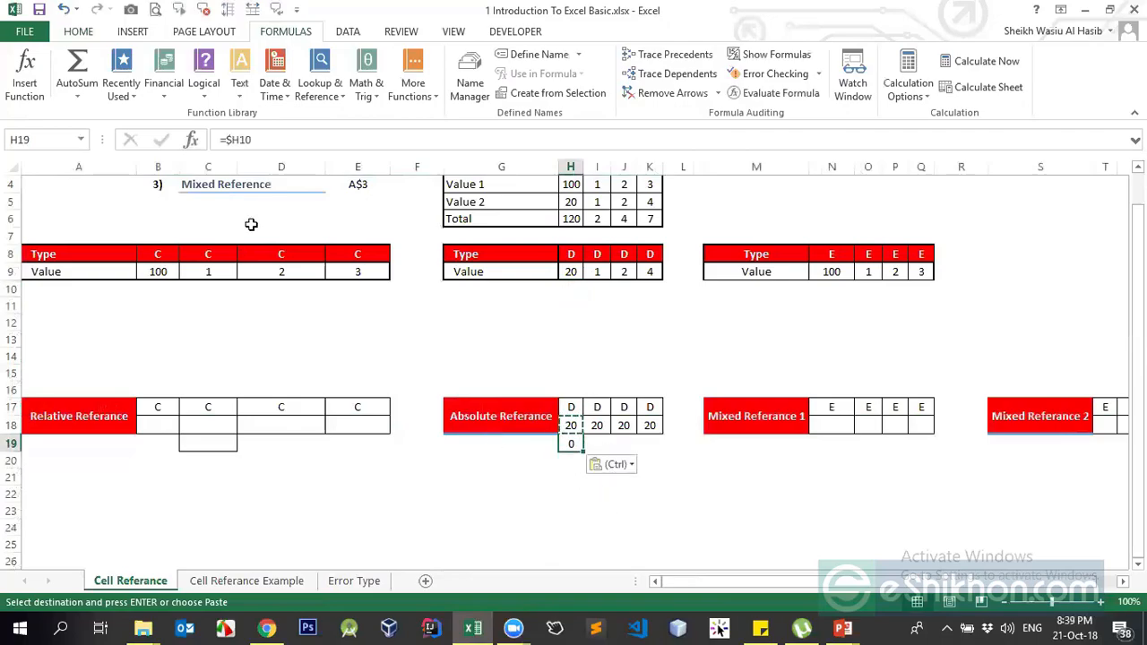
pyautogui.hotkey('ctrl', 'z')
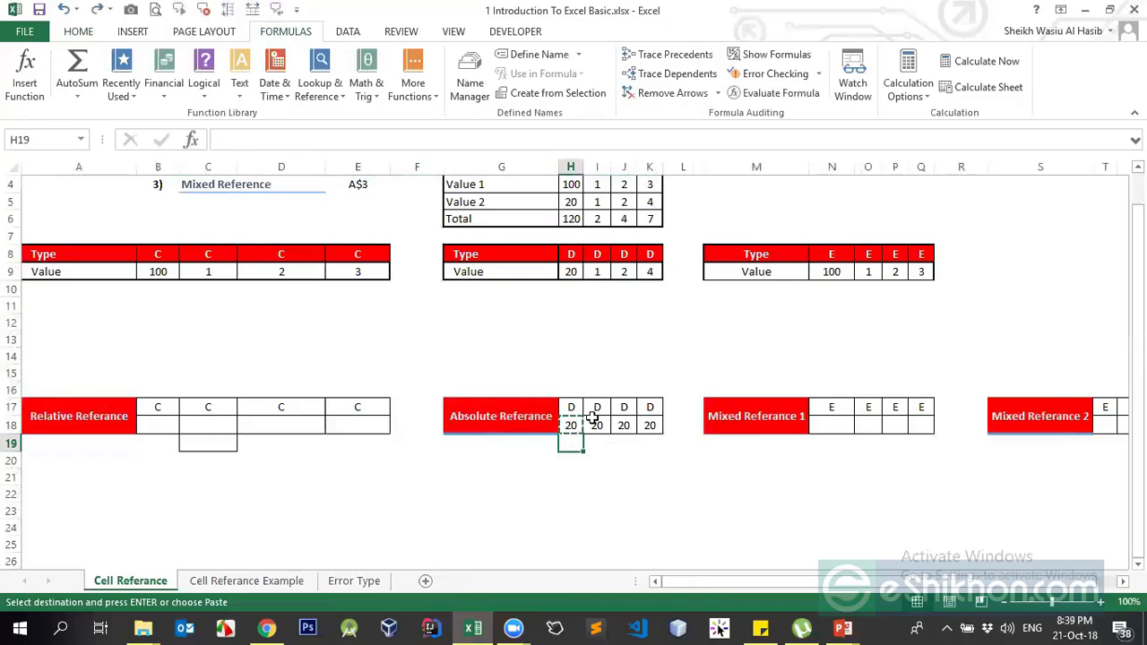
pyautogui.click(595, 419)
pyautogui.press('Escape')
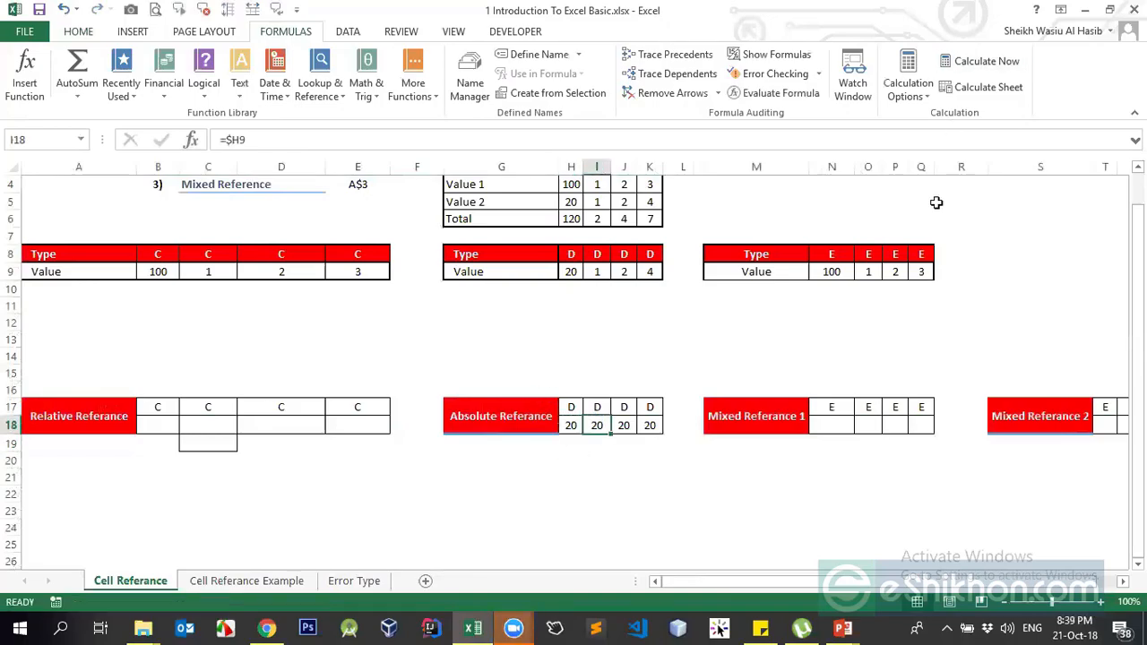
pyautogui.click(513, 628)
pyautogui.click(578, 519)
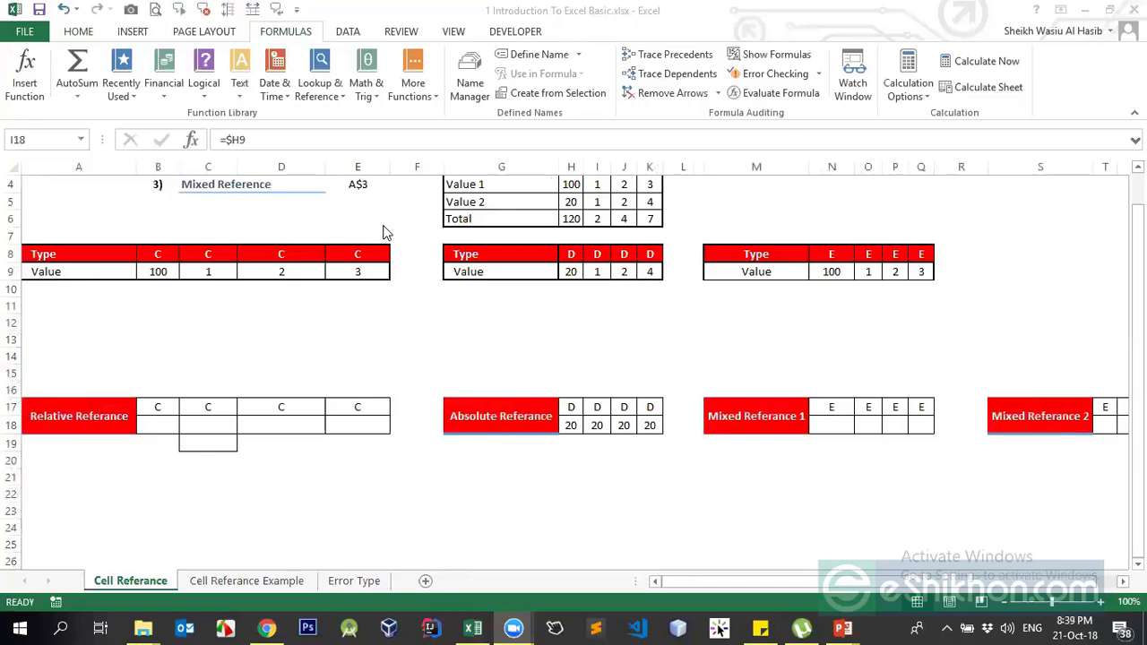
# - Enter =B$9 in N18 so it shows 100
pyautogui.click(834, 425)
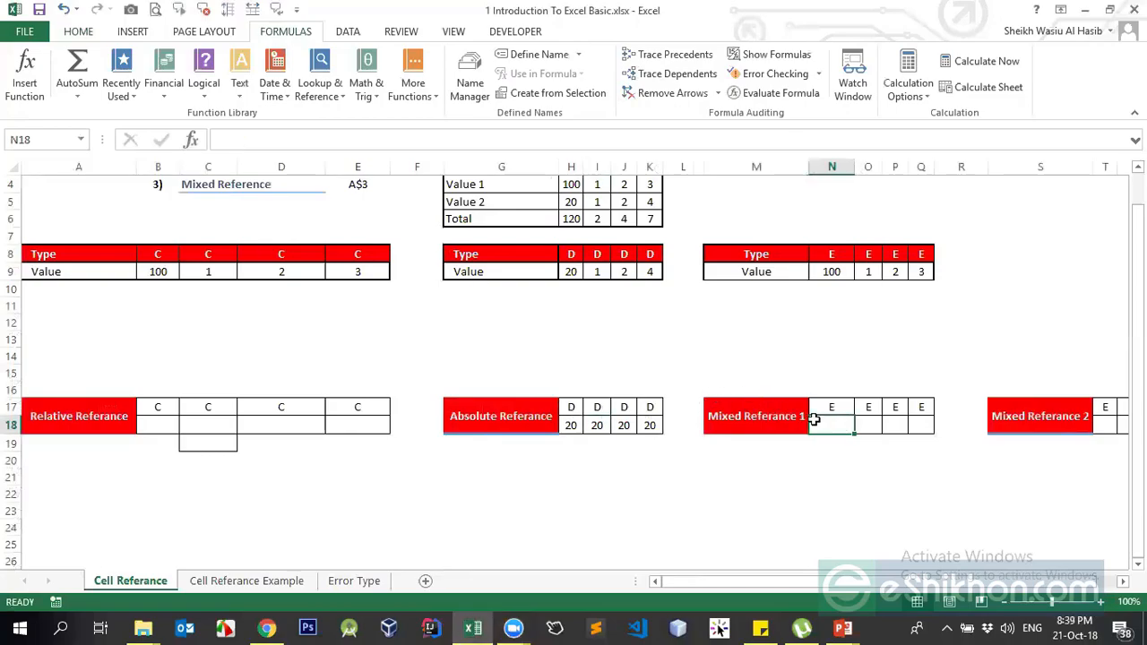
pyautogui.write('=')
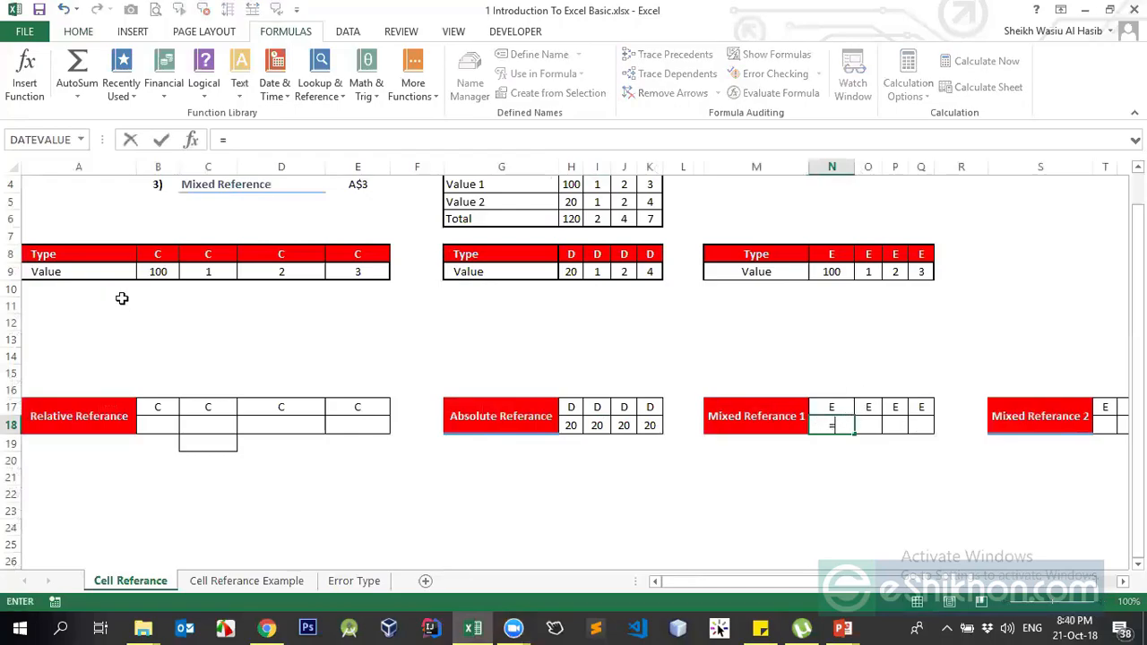
pyautogui.click(158, 274)
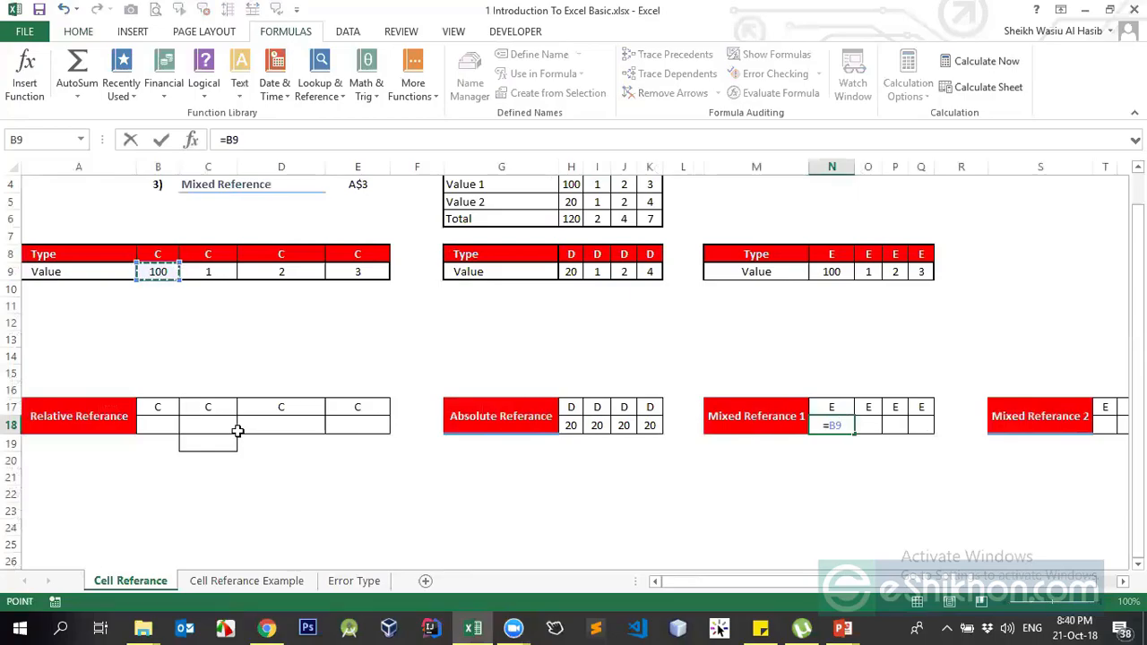
pyautogui.press('F4')
pyautogui.press('F4')
pyautogui.press('Return')
pyautogui.press('Up')
# - Copy N18 and mark O18:Q18 as the paste range
pyautogui.hotkey('ctrl', 'c')
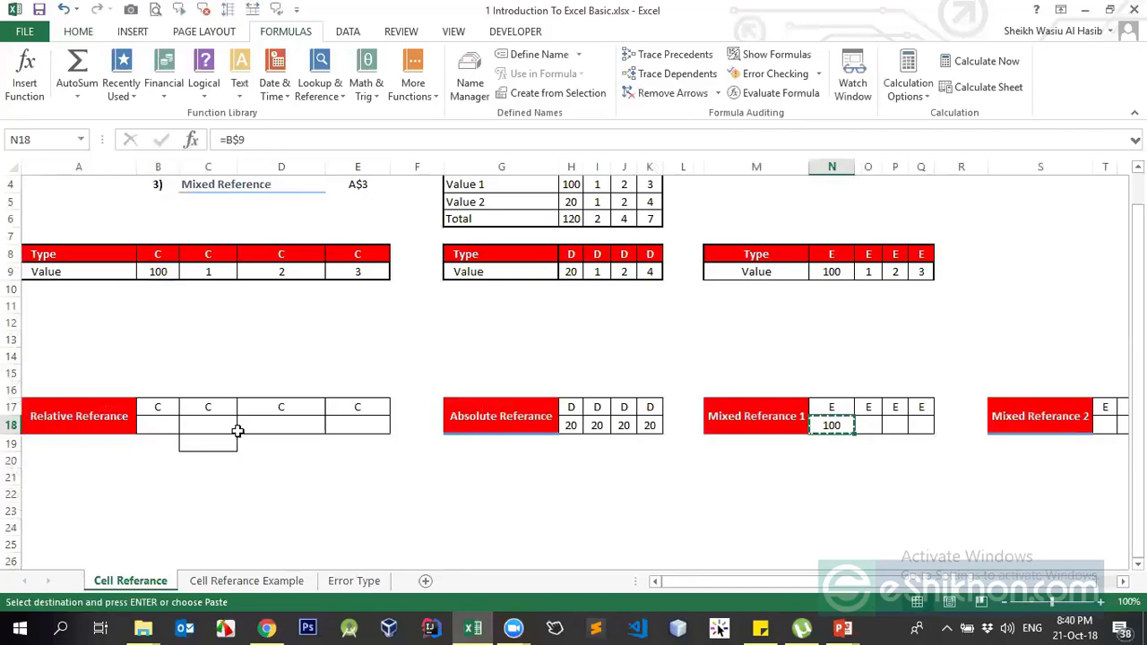
pyautogui.moveTo(864, 426); pyautogui.dragTo(918, 421)
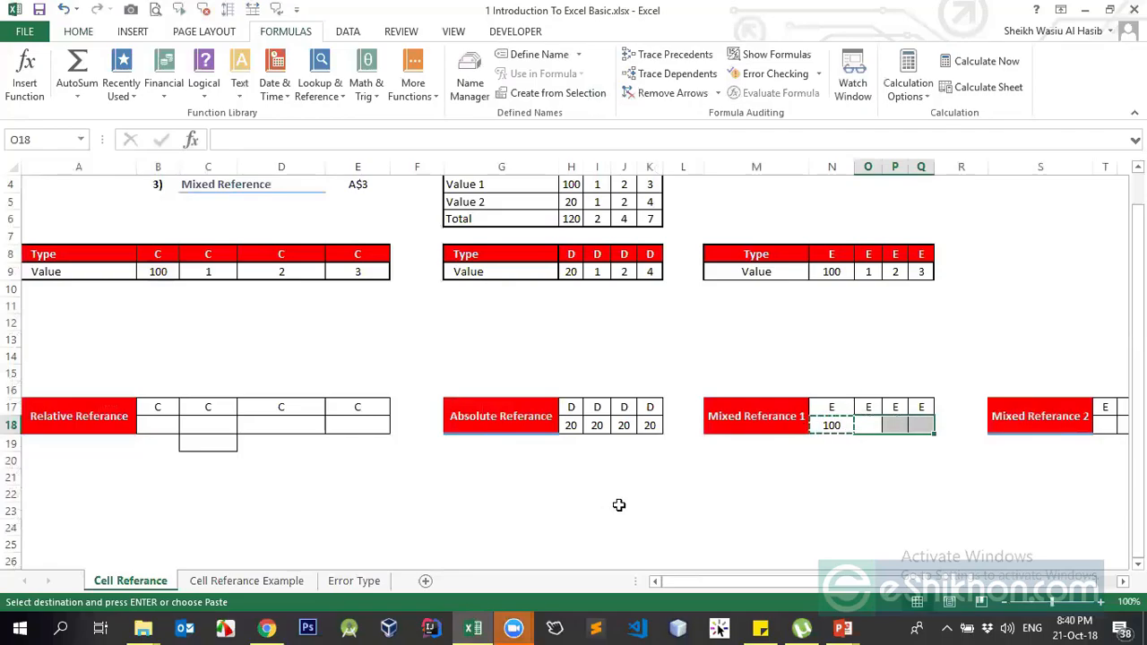
pyautogui.click(513, 629)
pyautogui.click(573, 559)
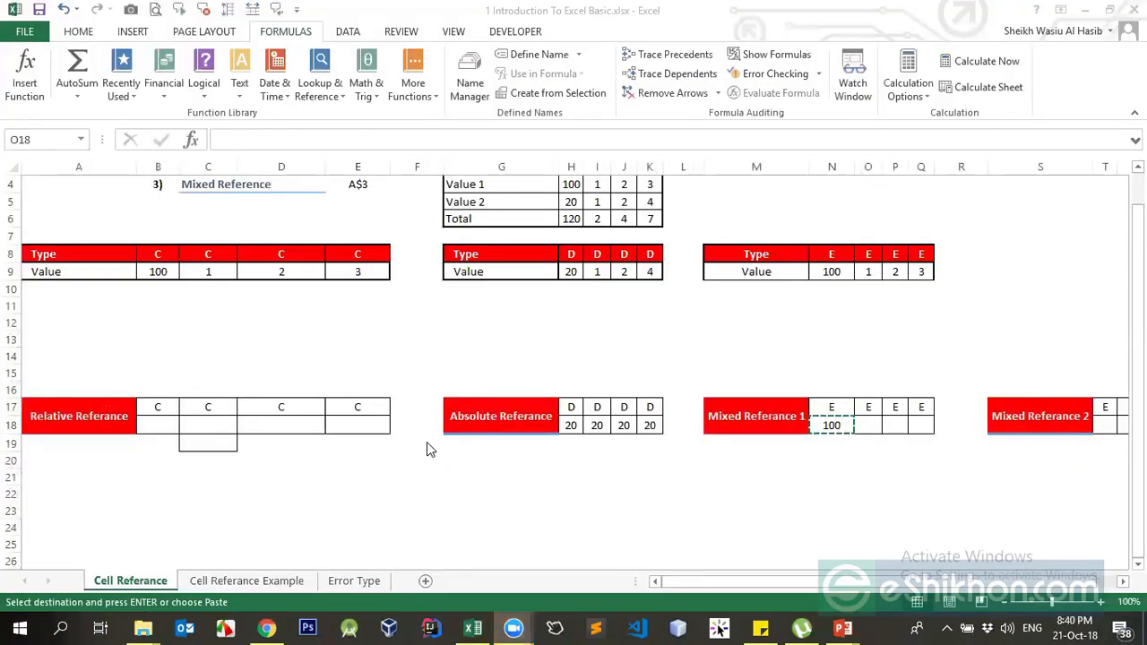
pyautogui.click(830, 424)
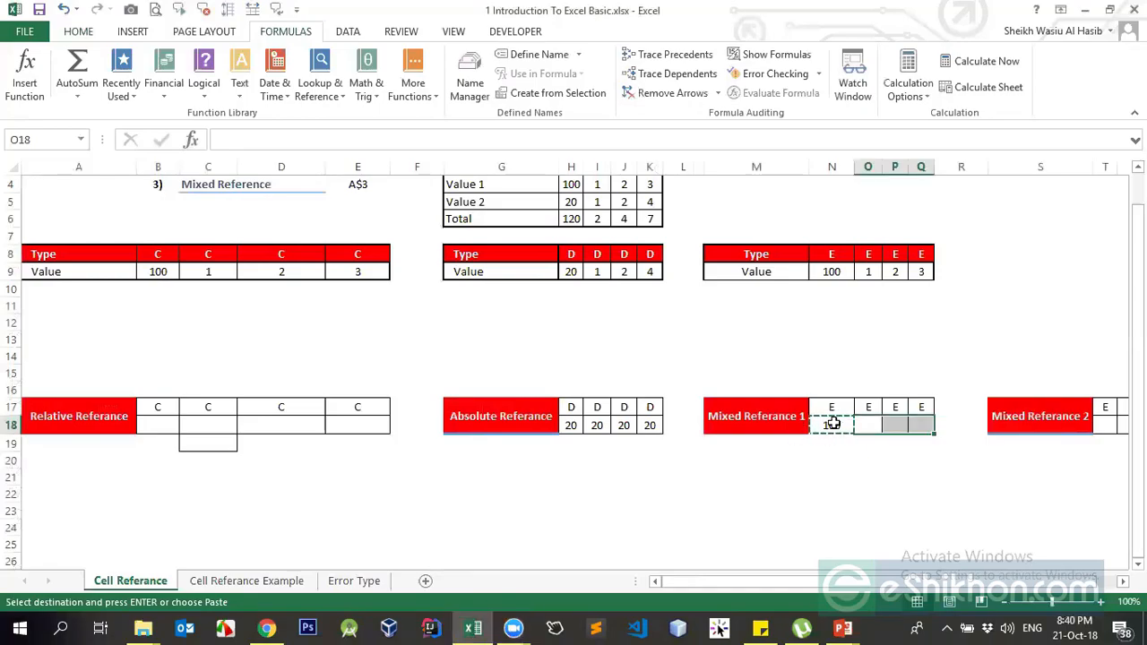
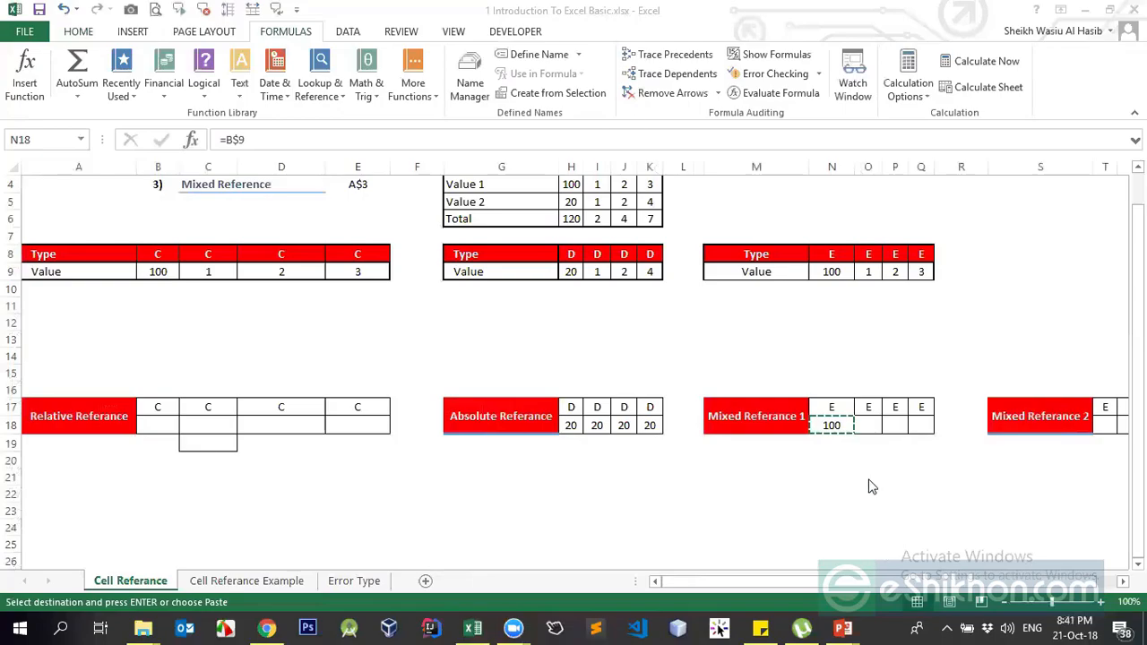
# - Paste the copied =B$9 formula across N18:Q18 so the row shows 100, 1, 2, 3
pyautogui.moveTo(832, 425); pyautogui.dragTo(916, 421)
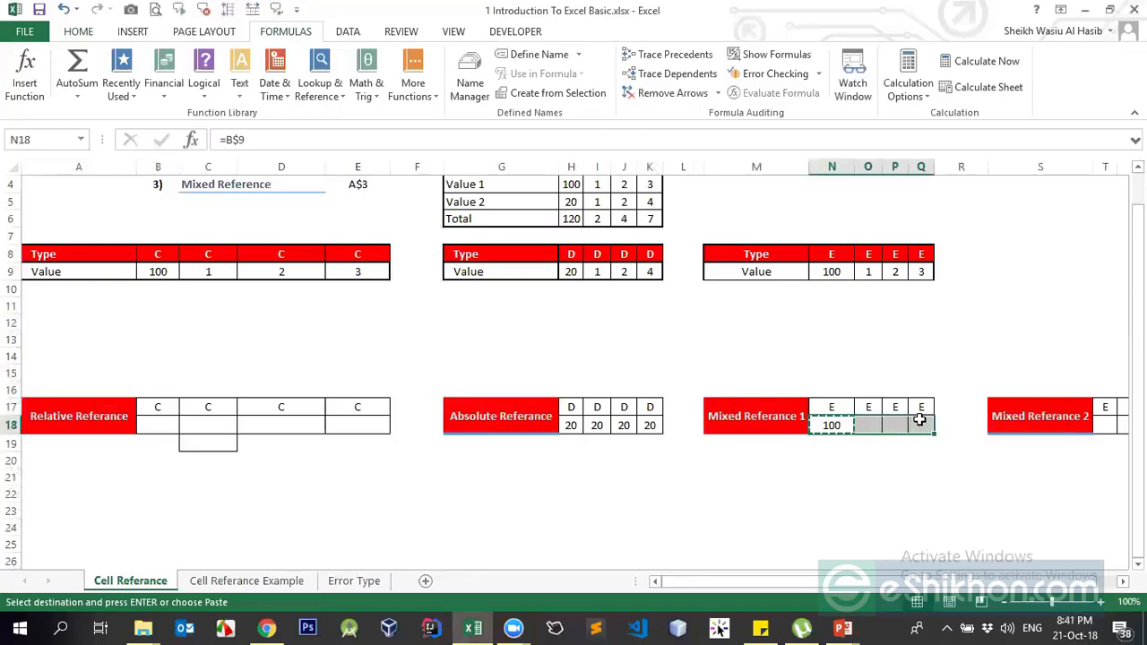
pyautogui.press('Return')
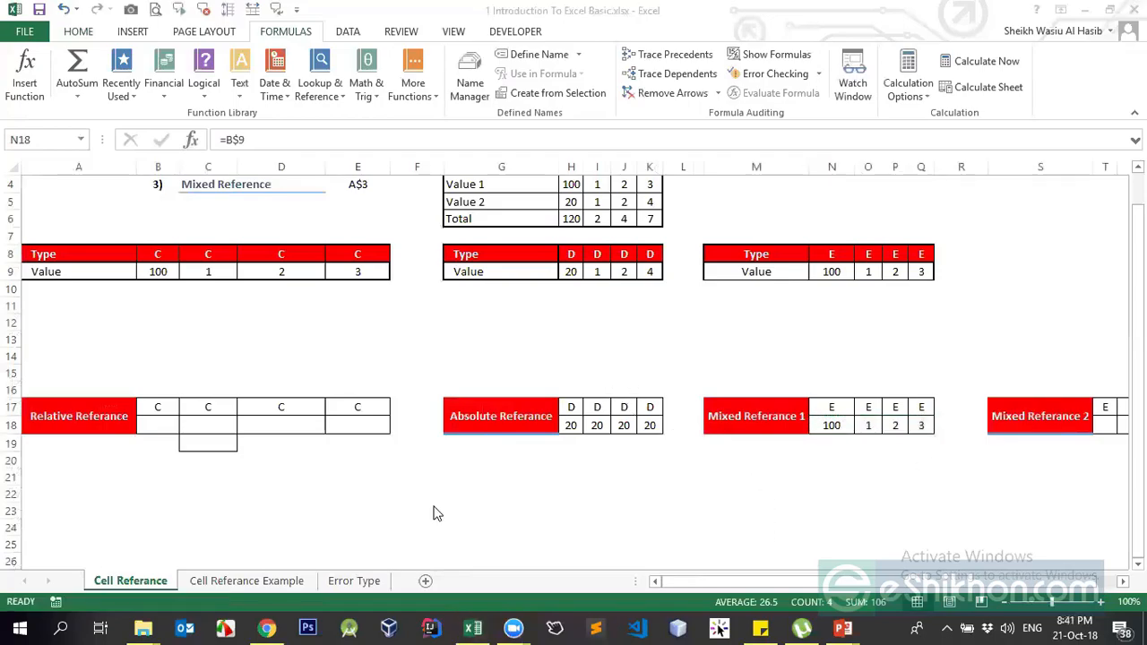
pyautogui.click(843, 425)
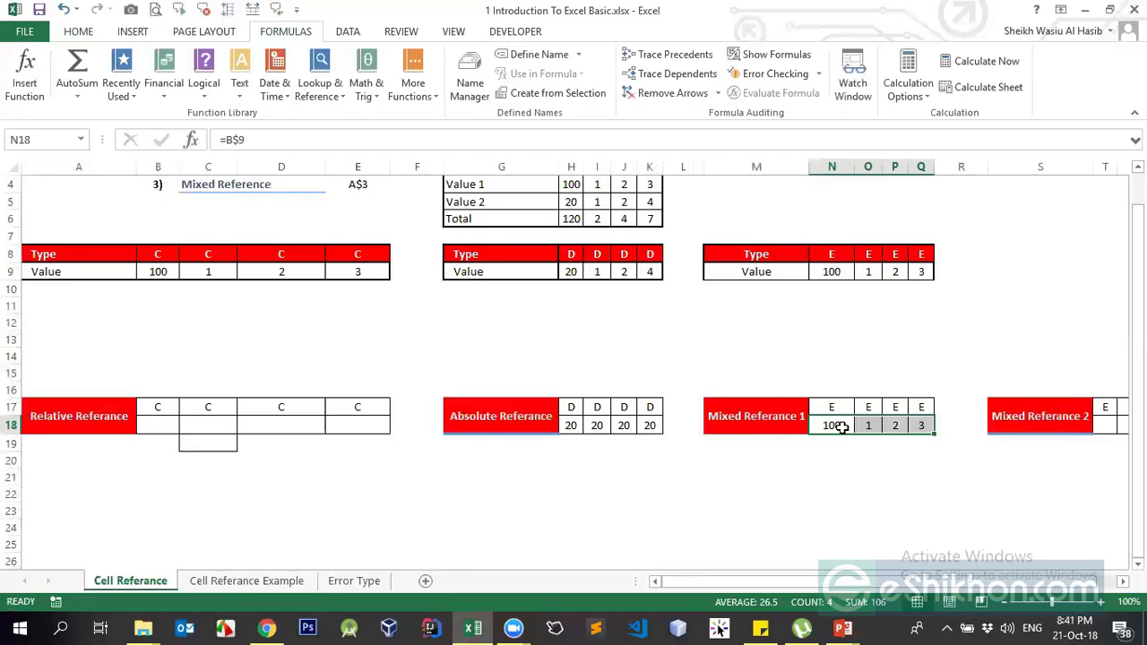
pyautogui.click(842, 426)
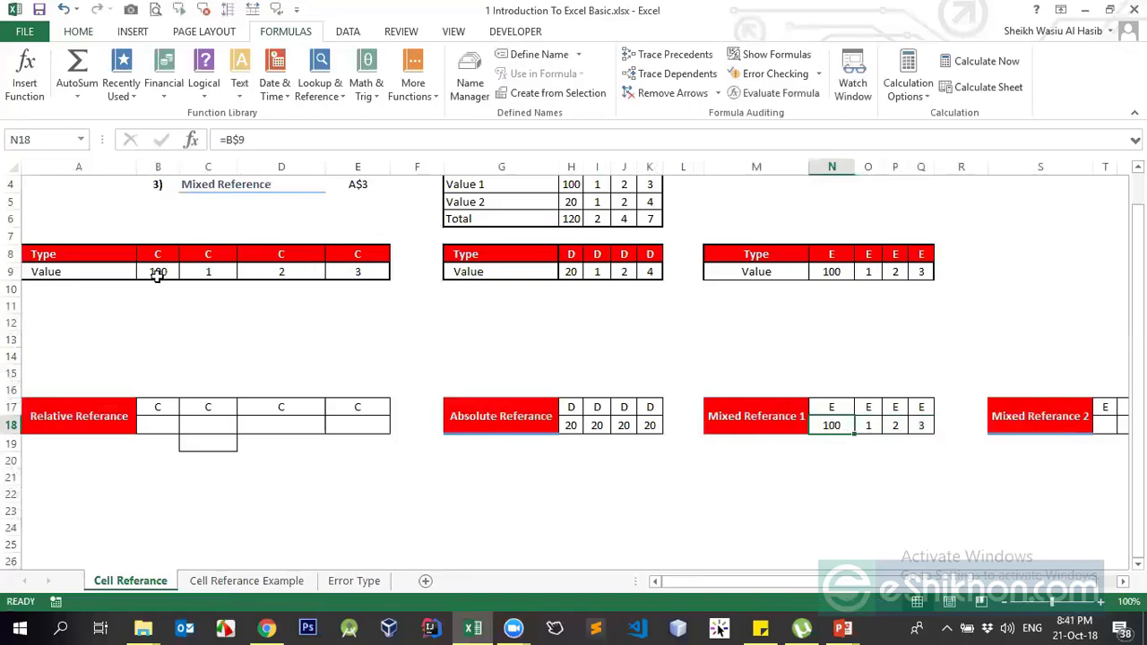
pyautogui.click(229, 140)
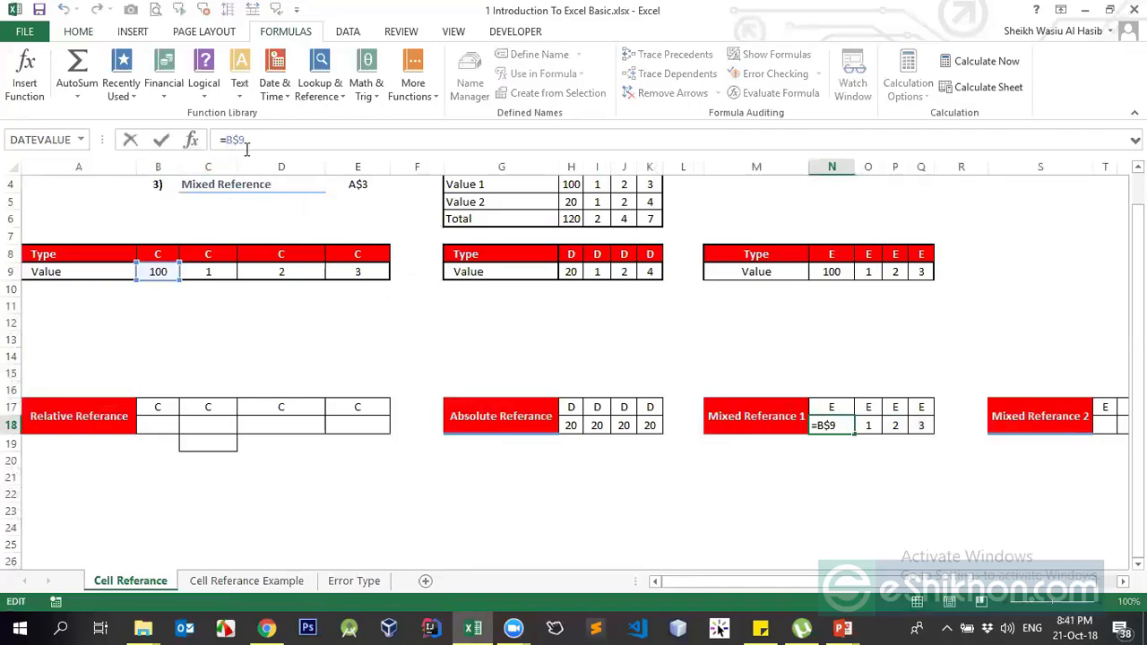
pyautogui.moveTo(241, 144); pyautogui.dragTo(231, 144)
pyautogui.click(833, 423)
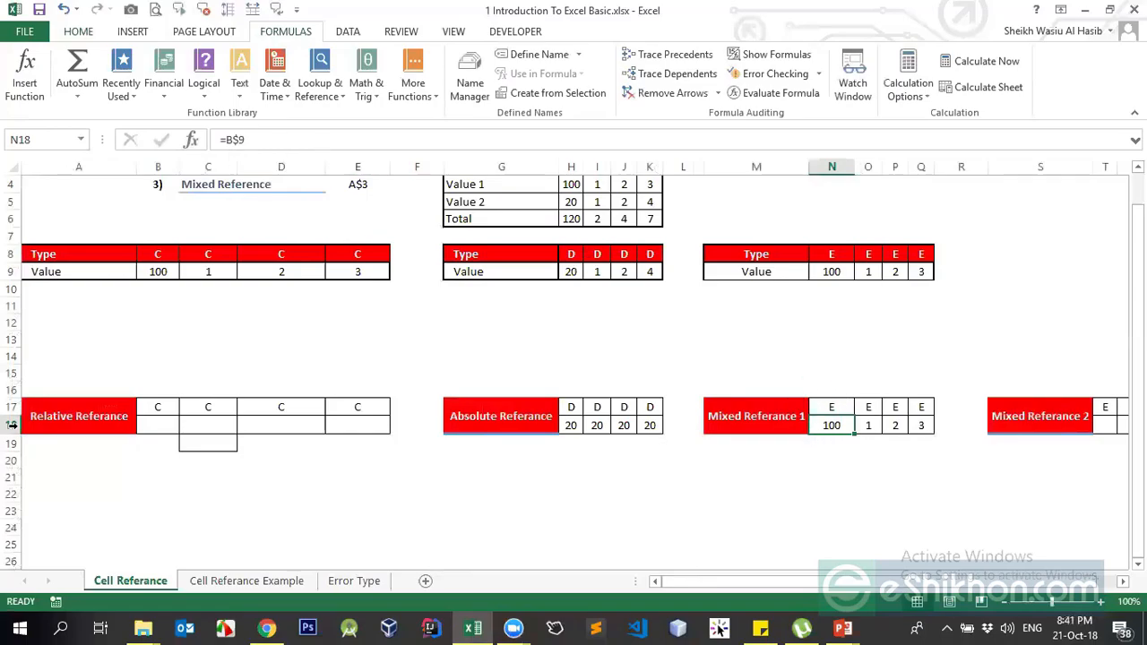
pyautogui.hotkey('ctrl', 'c')
pyautogui.click(833, 407)
pyautogui.click(830, 444)
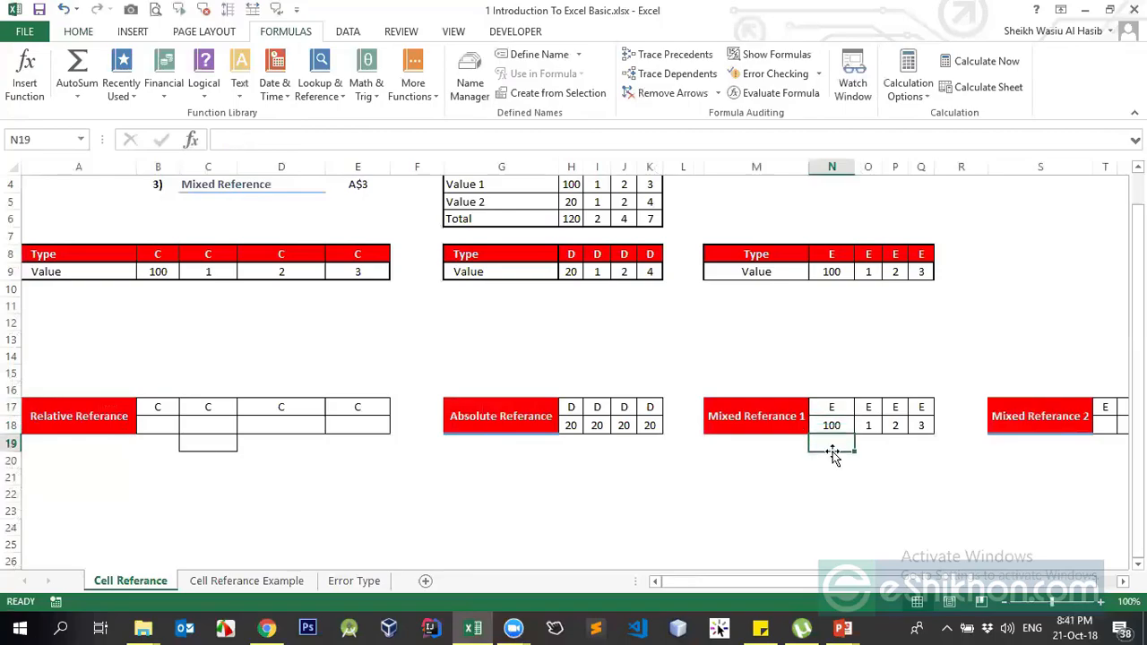
pyautogui.click(829, 408)
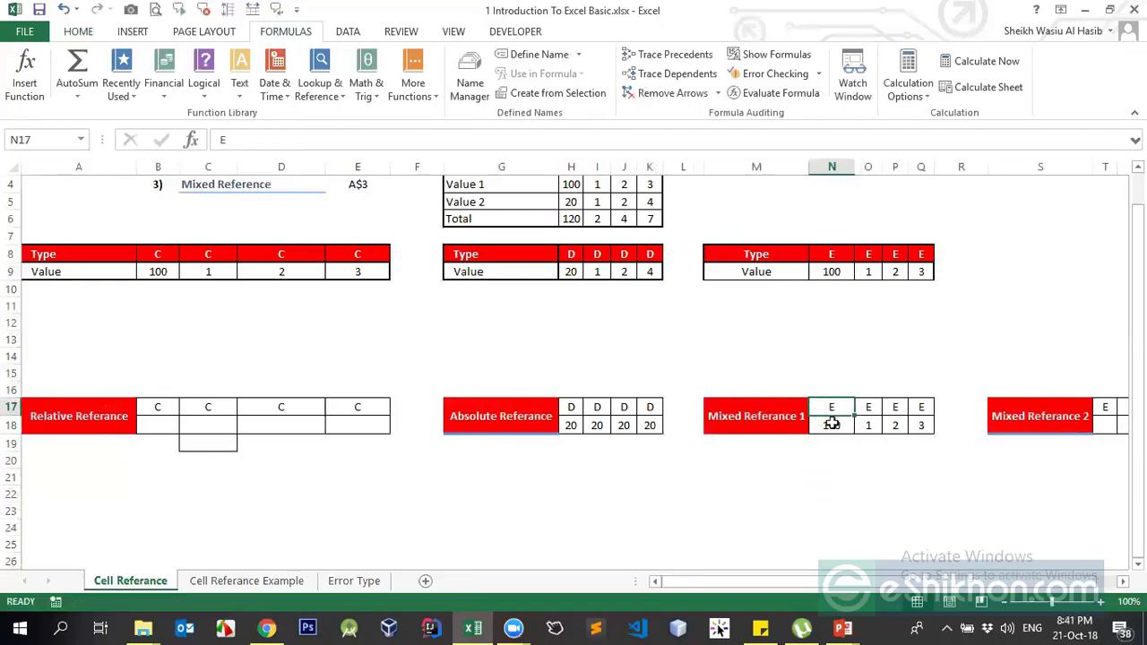
pyautogui.click(831, 426)
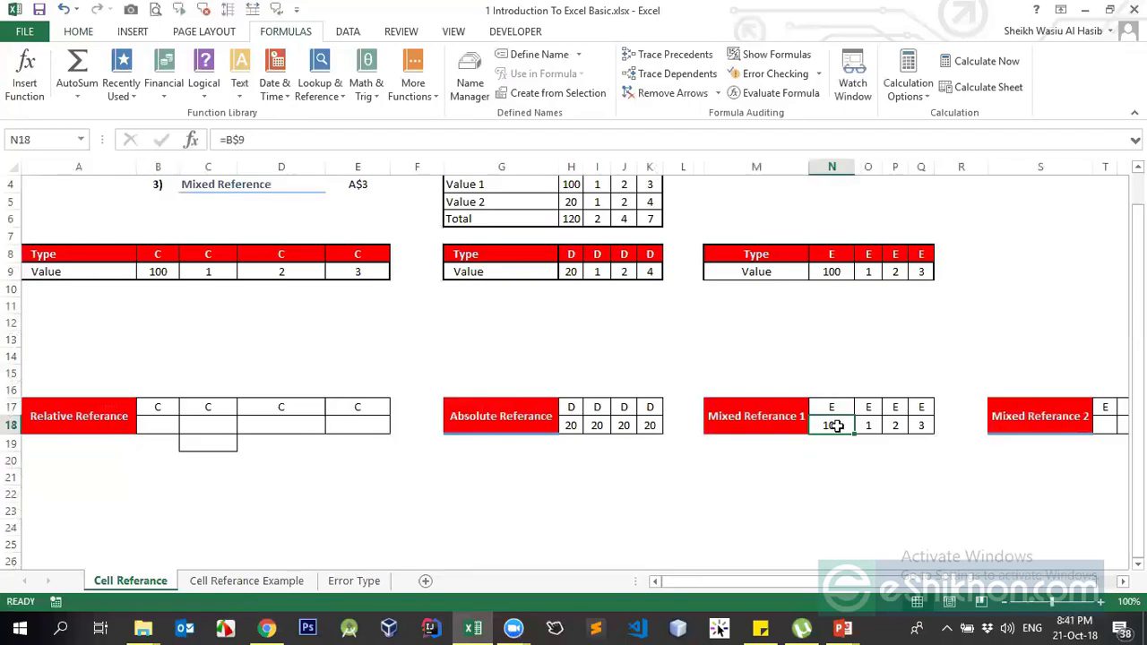
pyautogui.click(167, 272)
pyautogui.click(151, 277)
pyautogui.click(154, 251)
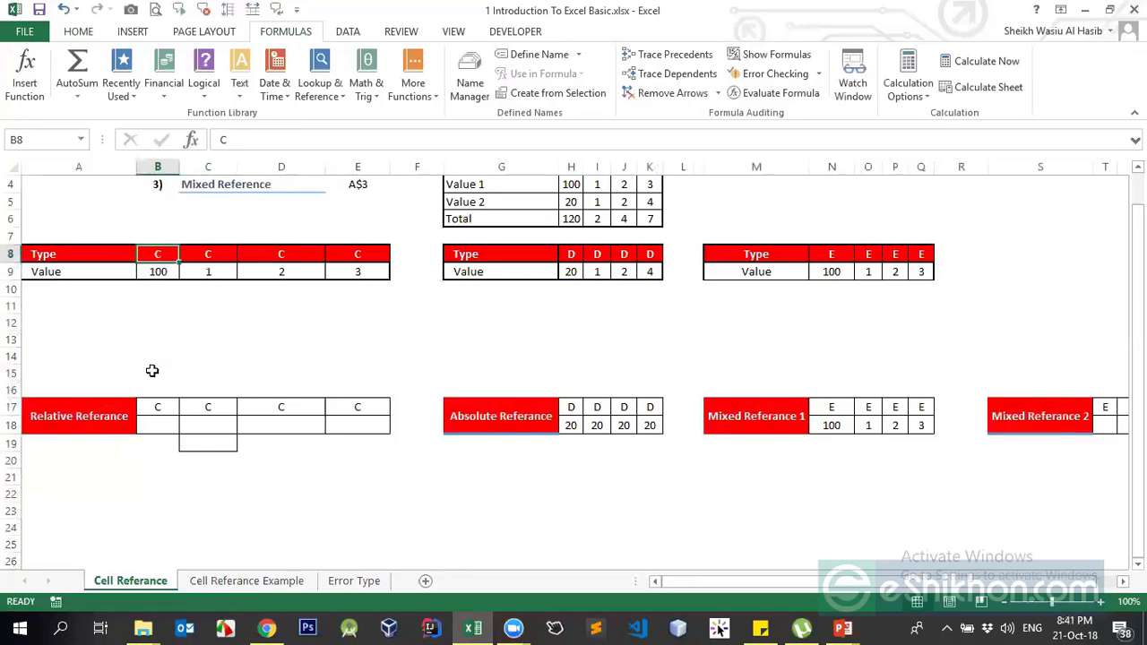
pyautogui.click(152, 287)
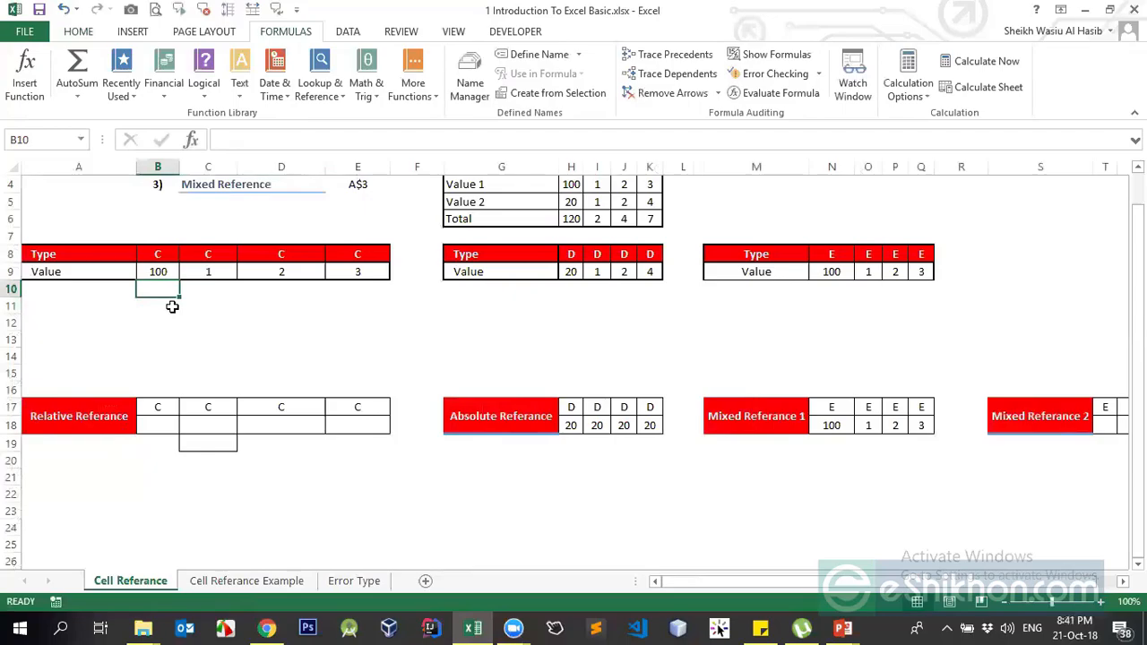
pyautogui.click(826, 420)
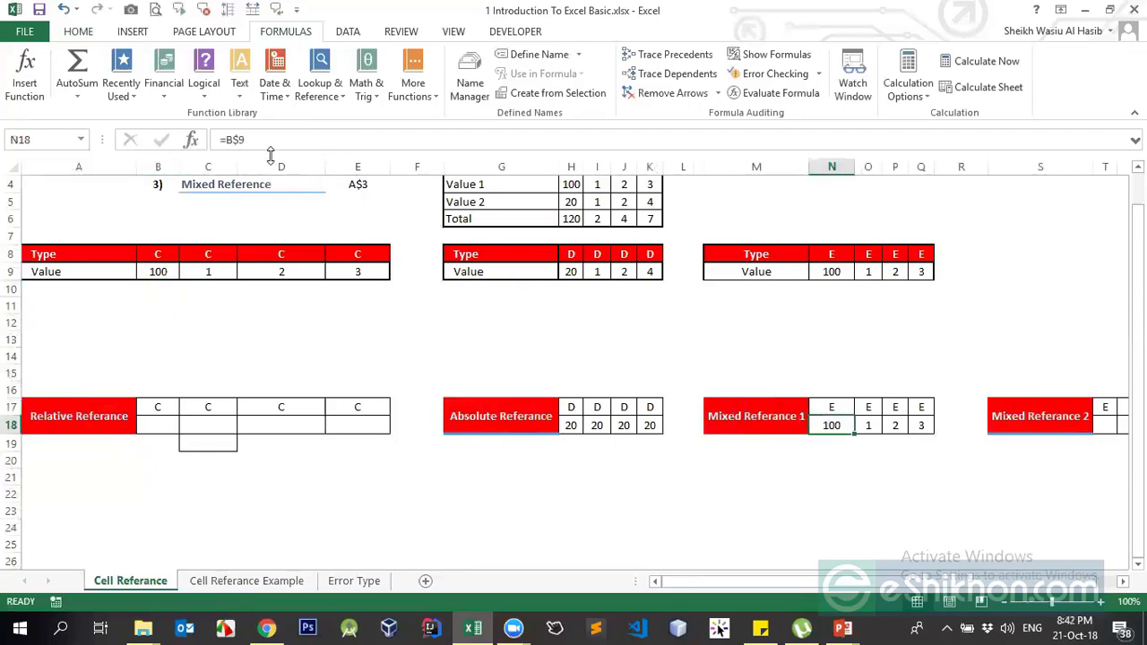
pyautogui.click(235, 139)
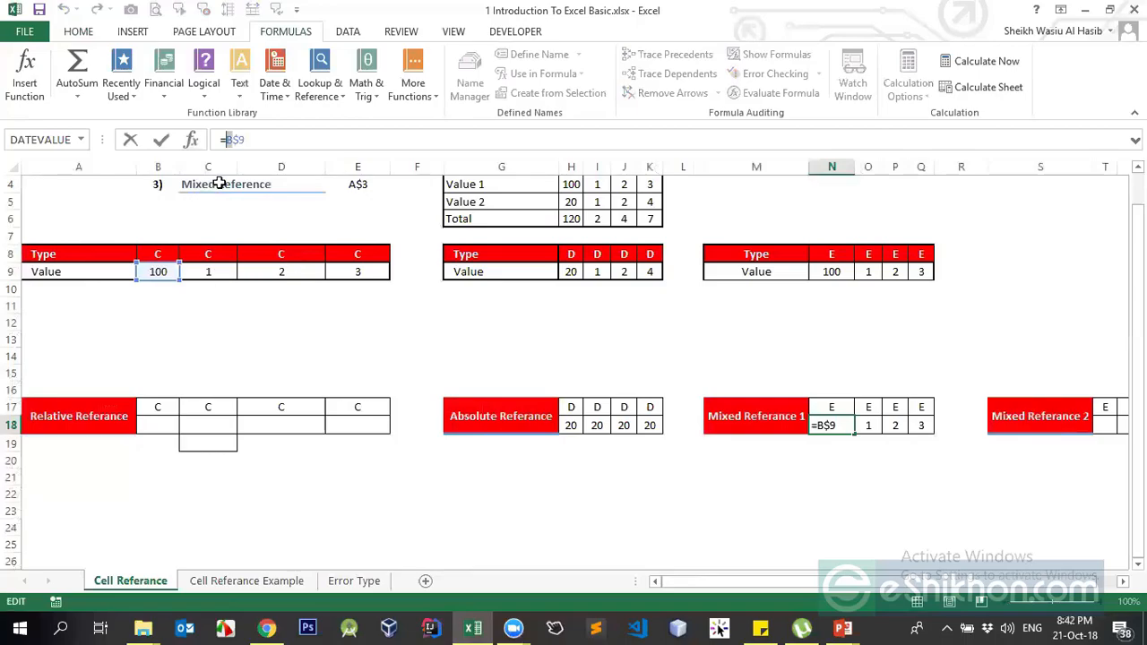
pyautogui.click(237, 139)
pyautogui.press('Return')
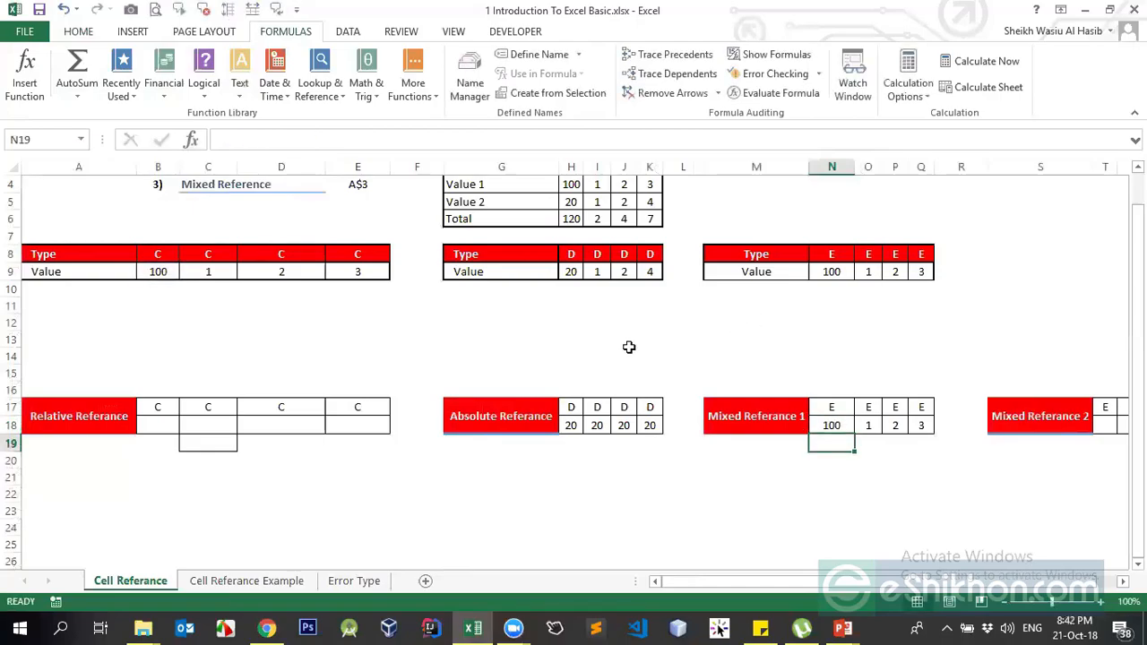
pyautogui.click(12, 271)
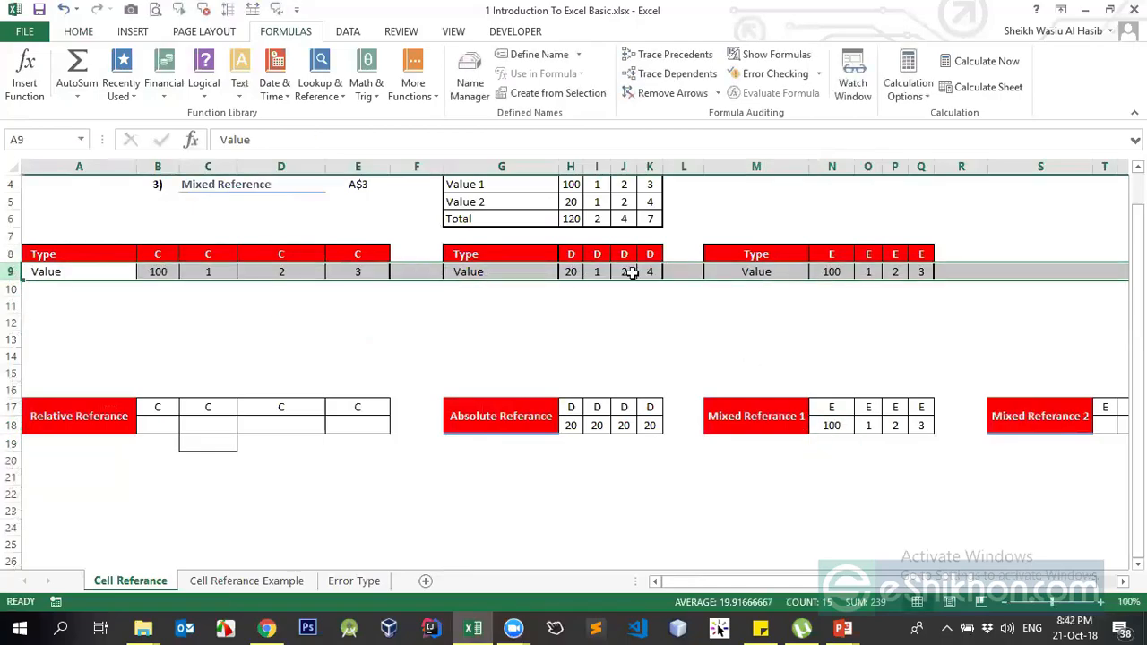
pyautogui.click(158, 162)
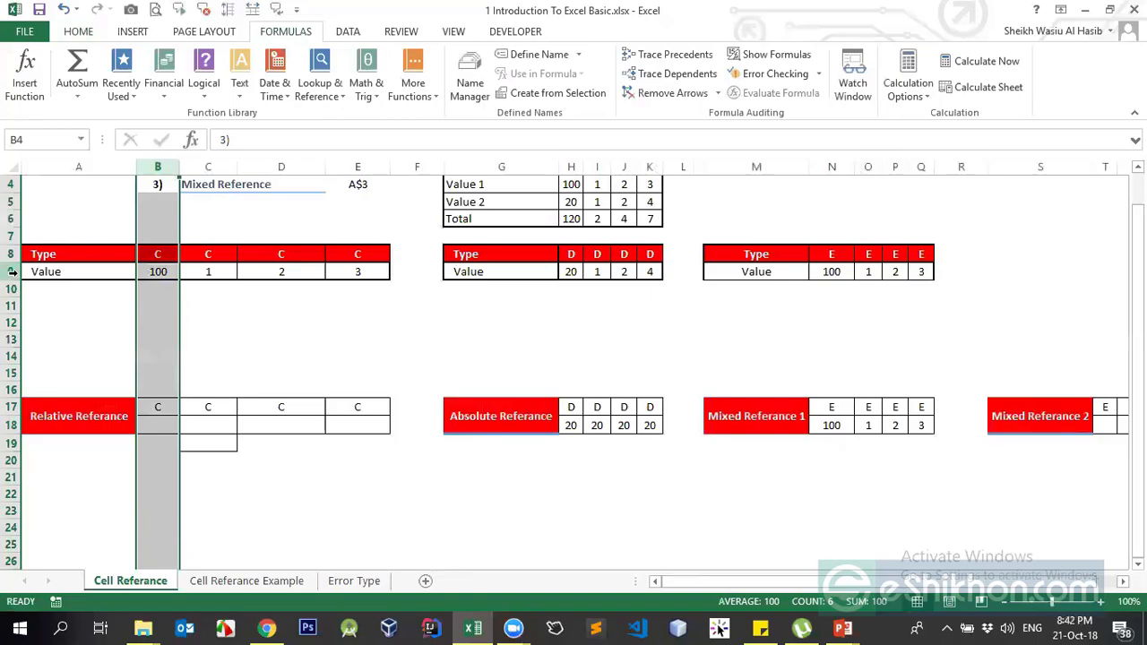
pyautogui.click(12, 272)
pyautogui.click(154, 167)
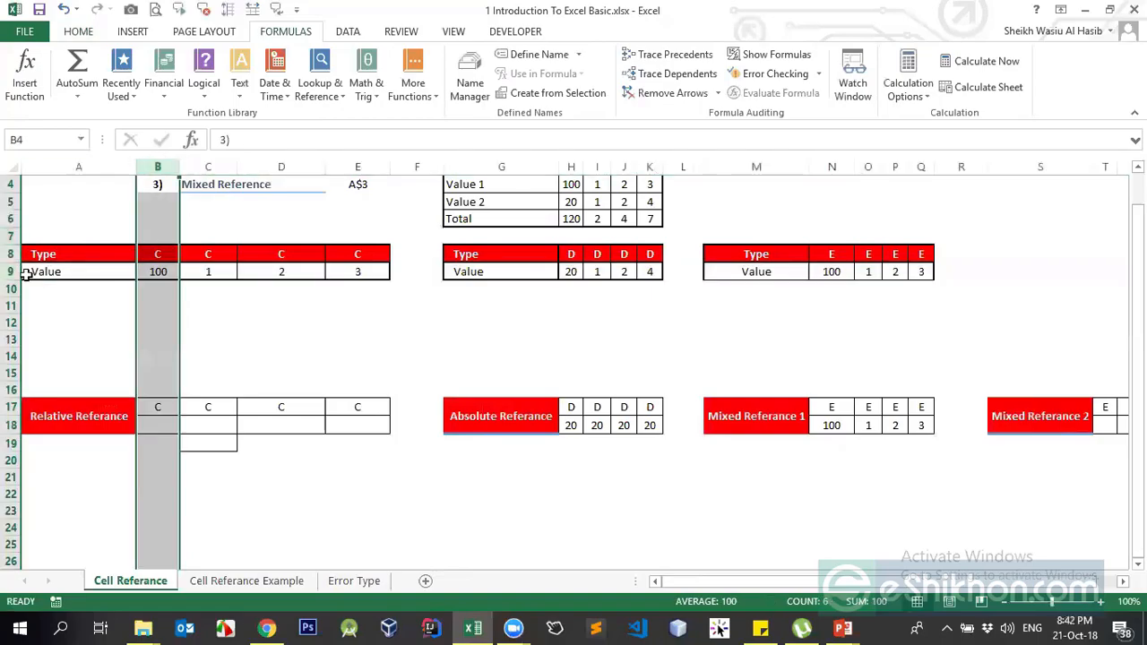
pyautogui.click(11, 272)
pyautogui.click(11, 255)
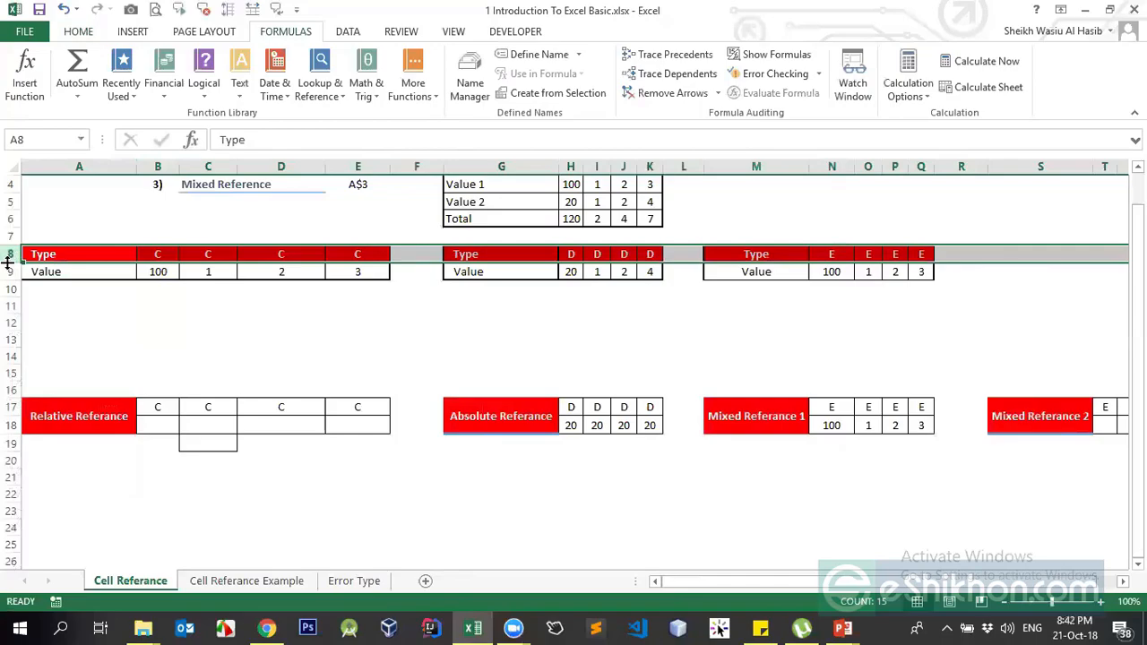
pyautogui.click(11, 272)
pyautogui.click(9, 289)
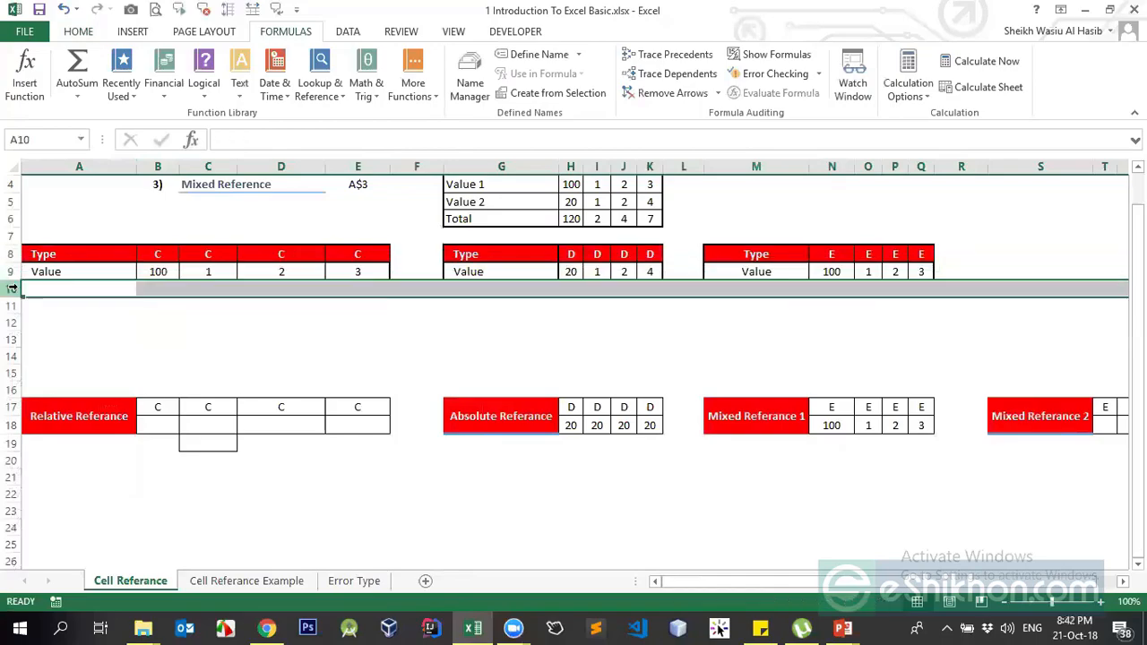
pyautogui.click(11, 271)
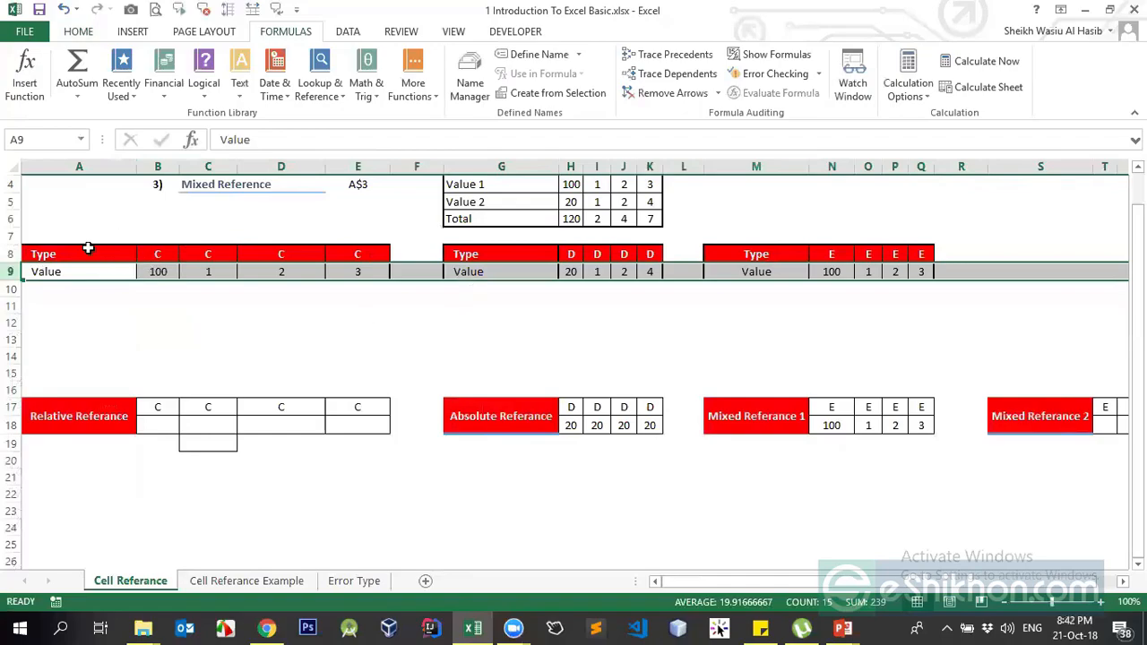
pyautogui.click(10, 254)
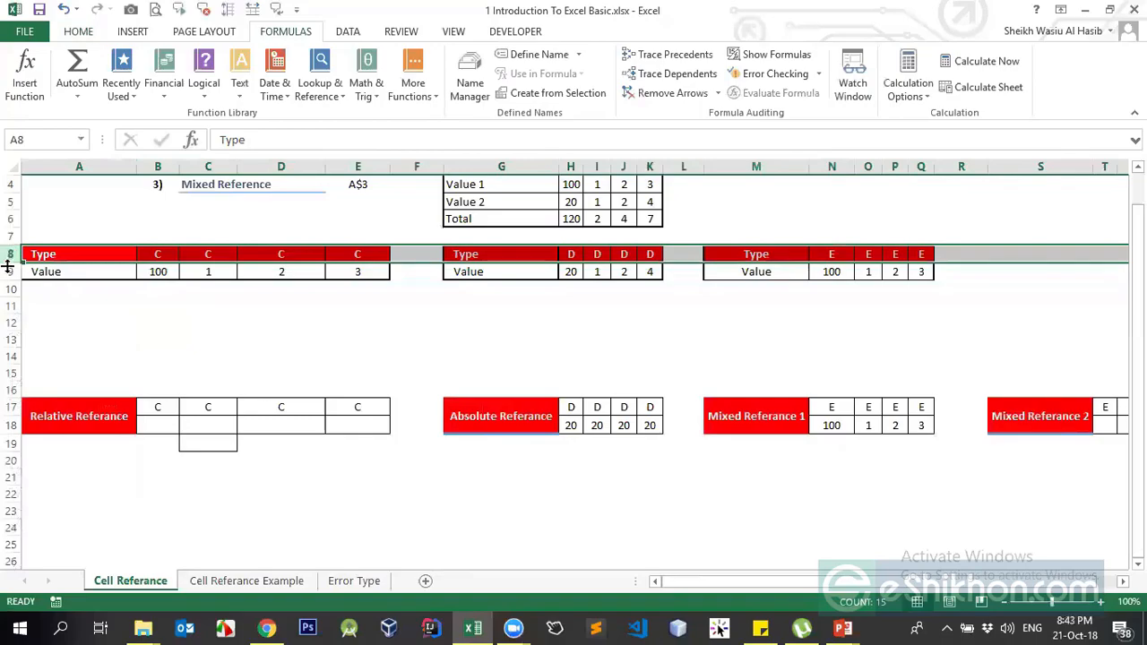
pyautogui.click(10, 272)
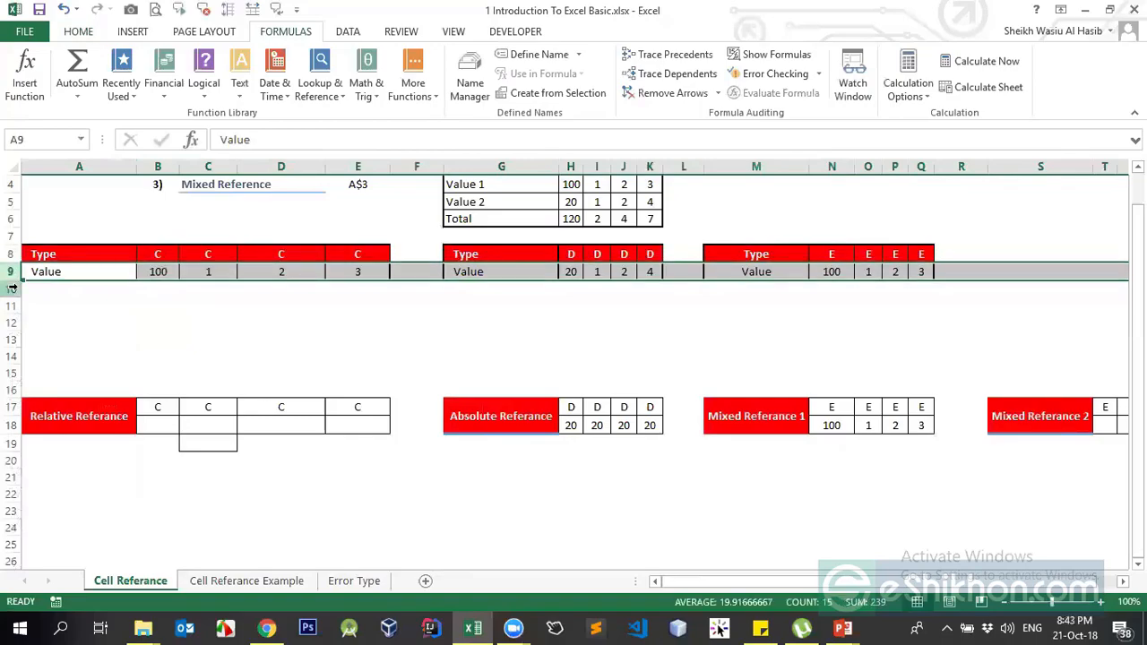
pyautogui.click(12, 288)
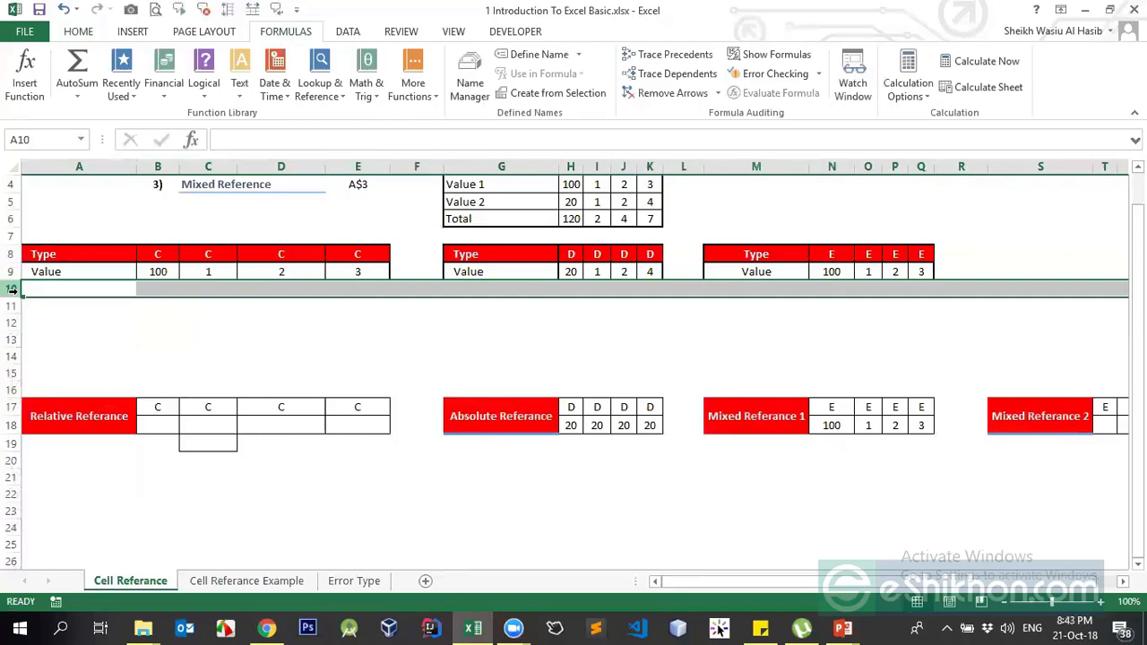
pyautogui.click(159, 167)
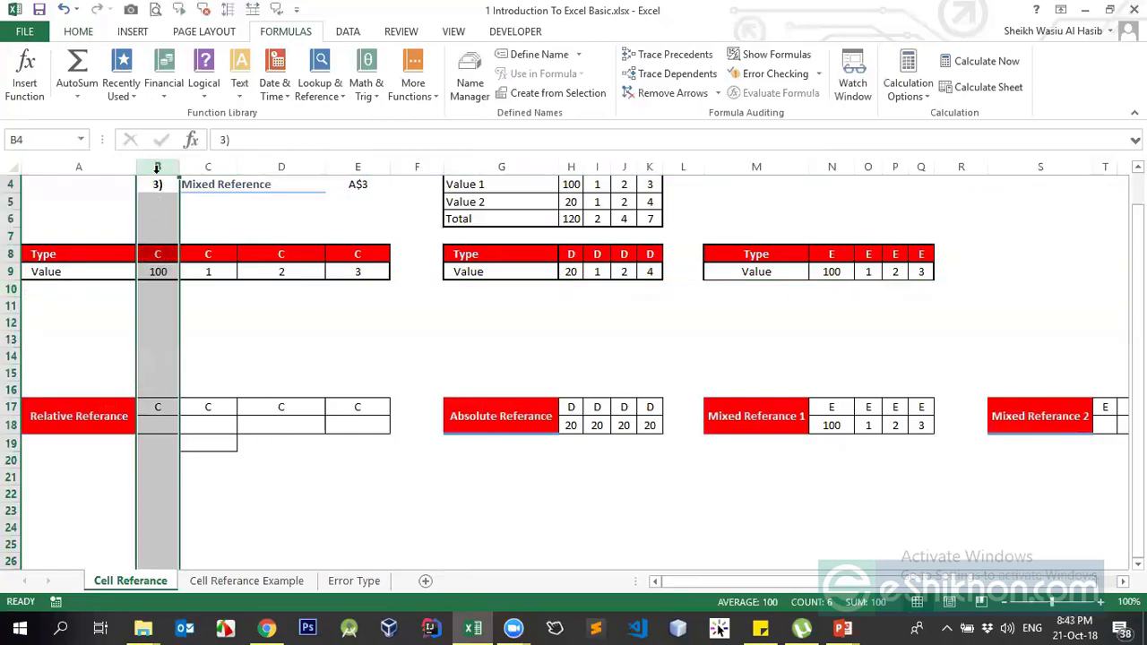
pyautogui.click(202, 165)
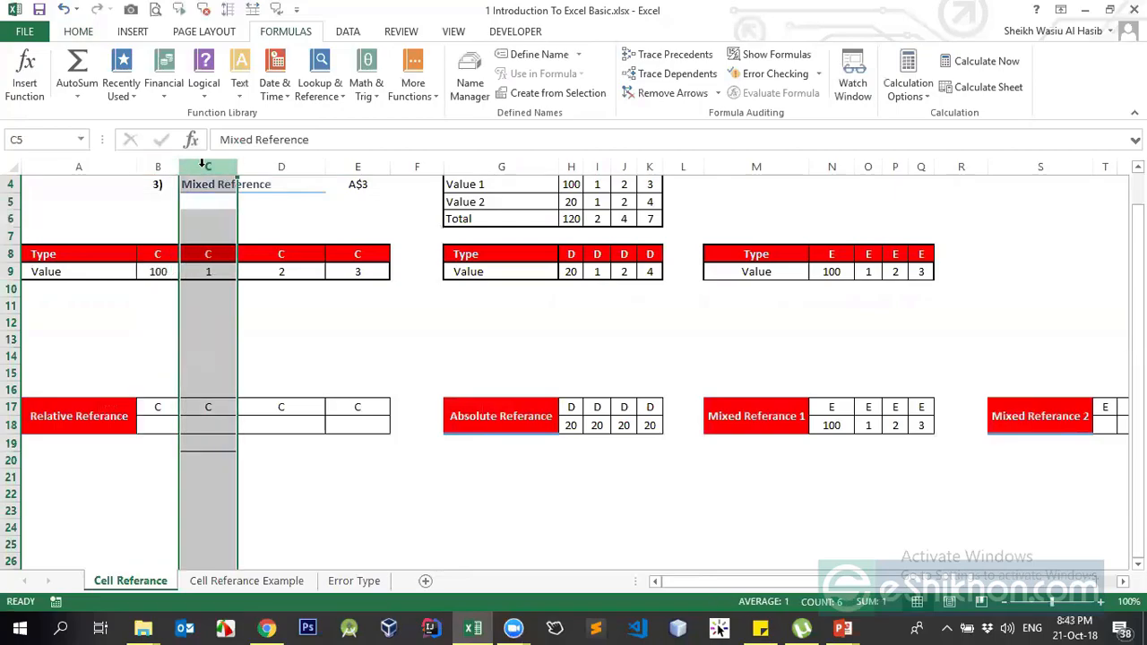
pyautogui.click(284, 160)
pyautogui.click(157, 165)
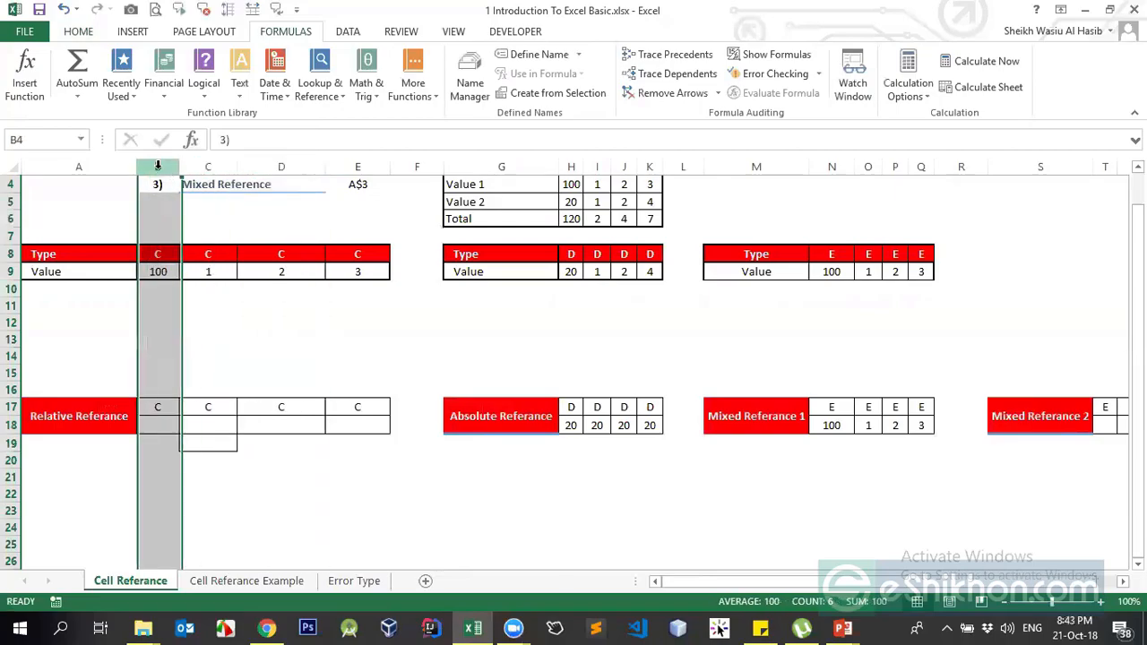
pyautogui.click(12, 270)
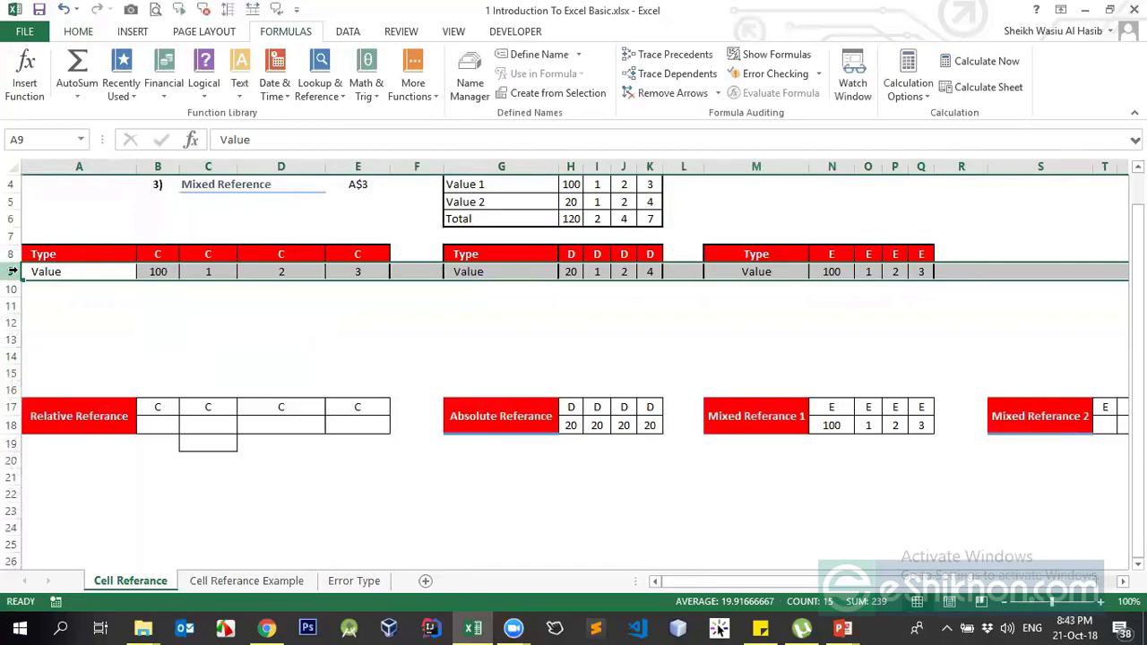
pyautogui.click(161, 166)
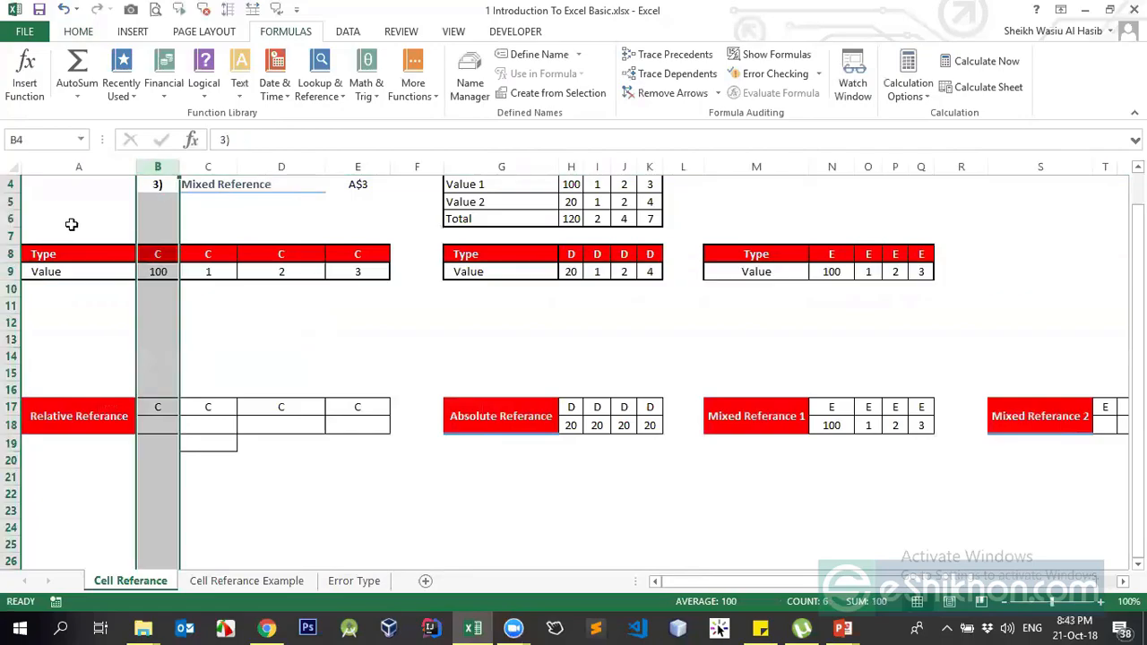
pyautogui.click(12, 202)
pyautogui.click(12, 218)
pyautogui.click(11, 235)
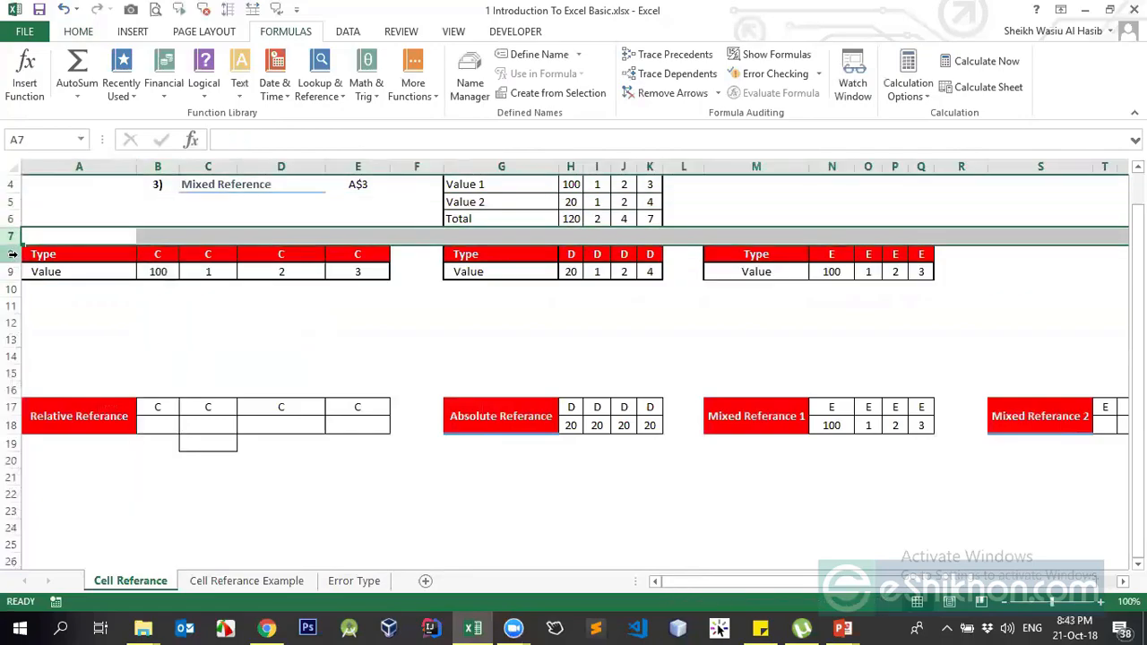
pyautogui.click(11, 253)
pyautogui.click(157, 167)
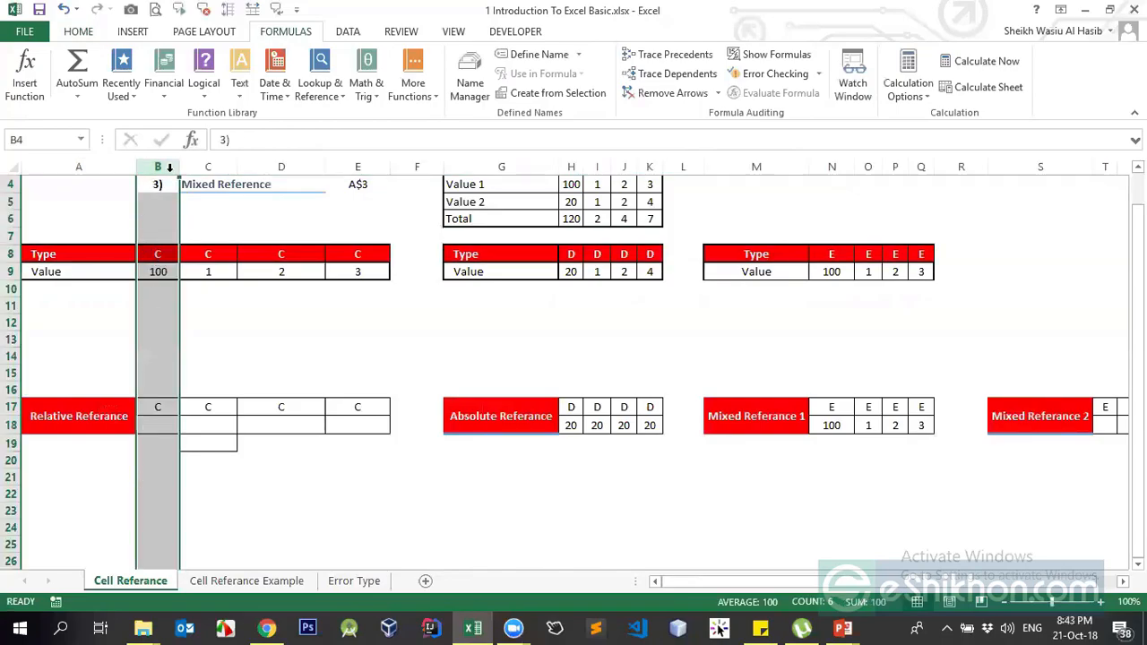
pyautogui.scroll(1, 269, 275)
# - Check N18's =B$9 formula in the formula bar and copy it
pyautogui.click(552, 341)
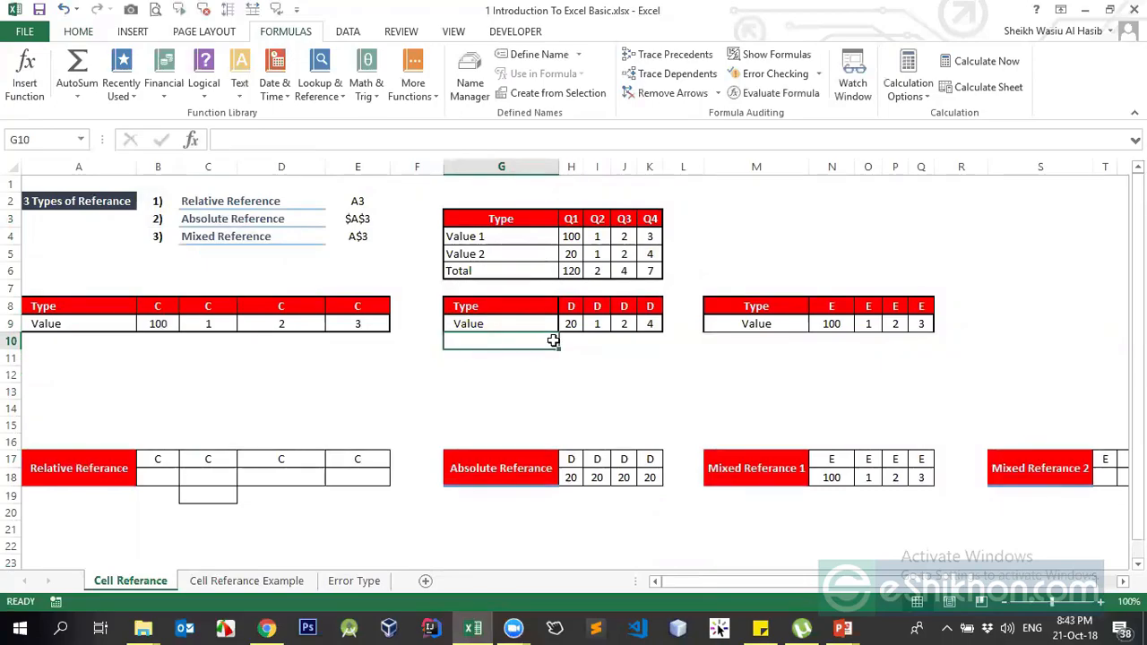
pyautogui.click(964, 7)
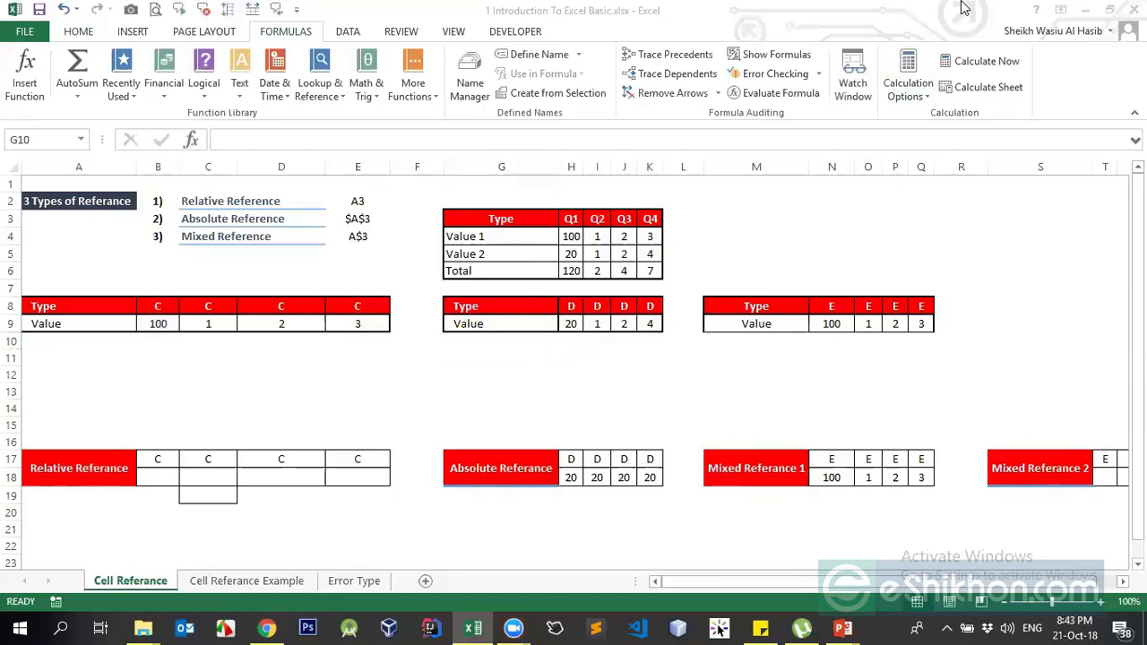
pyautogui.click(840, 488)
pyautogui.click(838, 484)
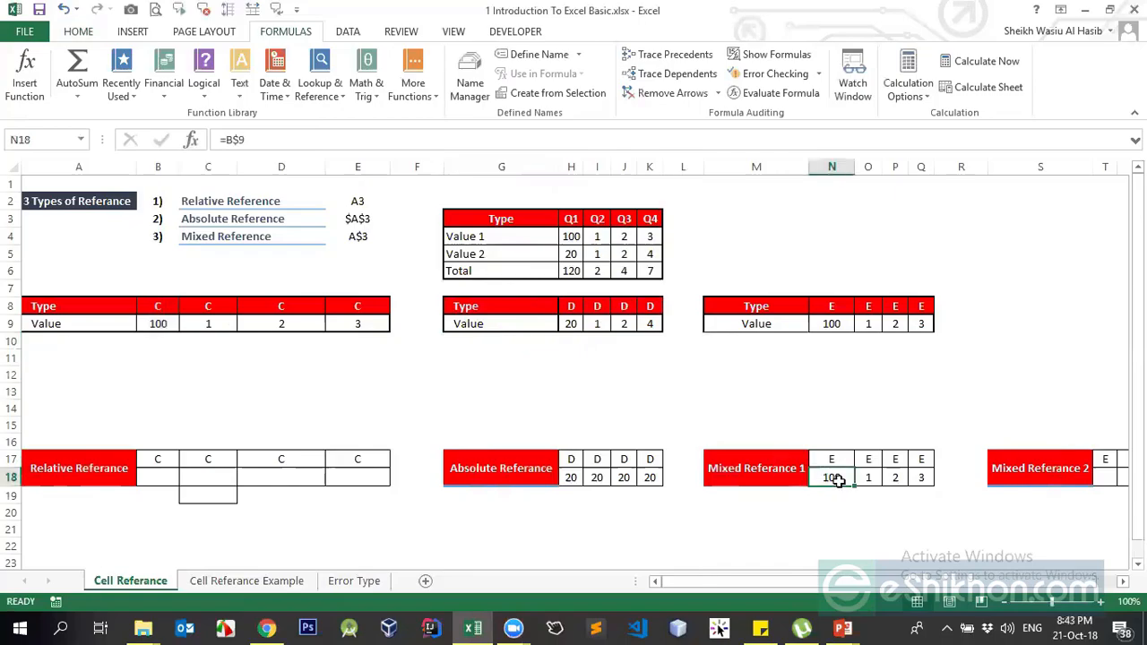
pyautogui.click(231, 140)
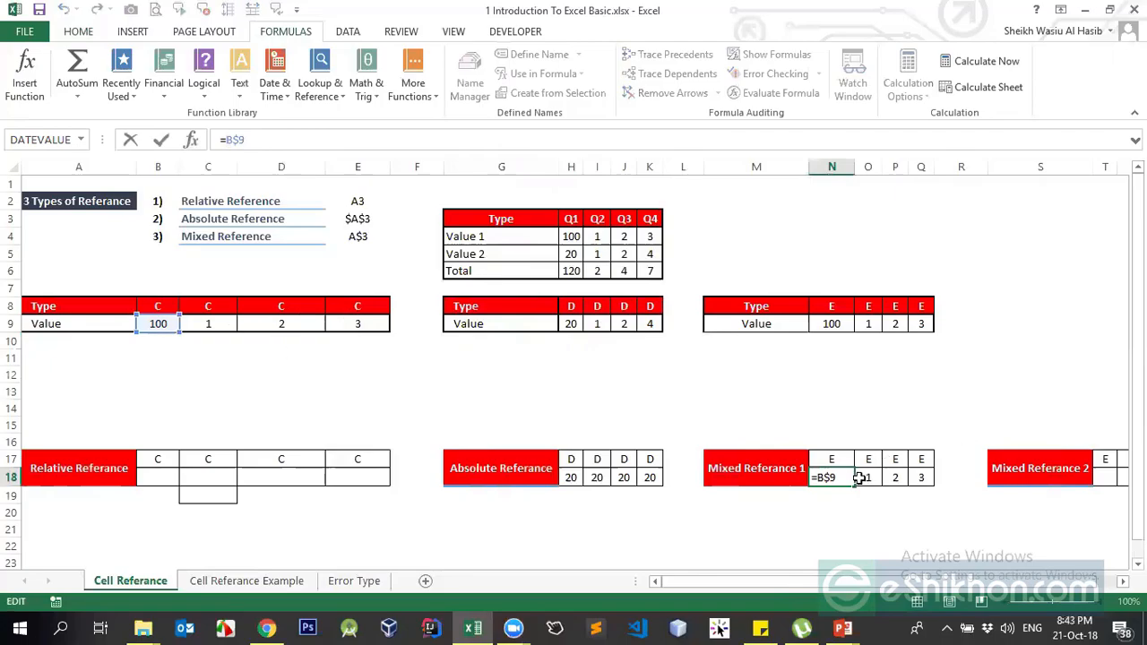
pyautogui.press('Return')
pyautogui.press('Up')
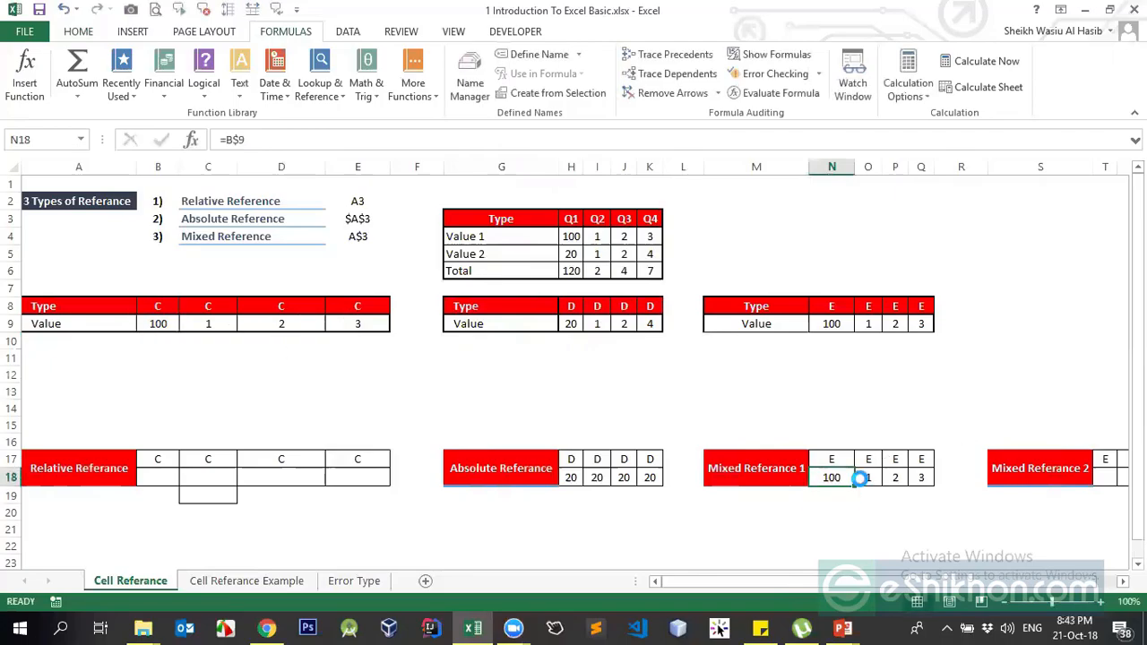
pyautogui.hotkey('ctrl', 'c')
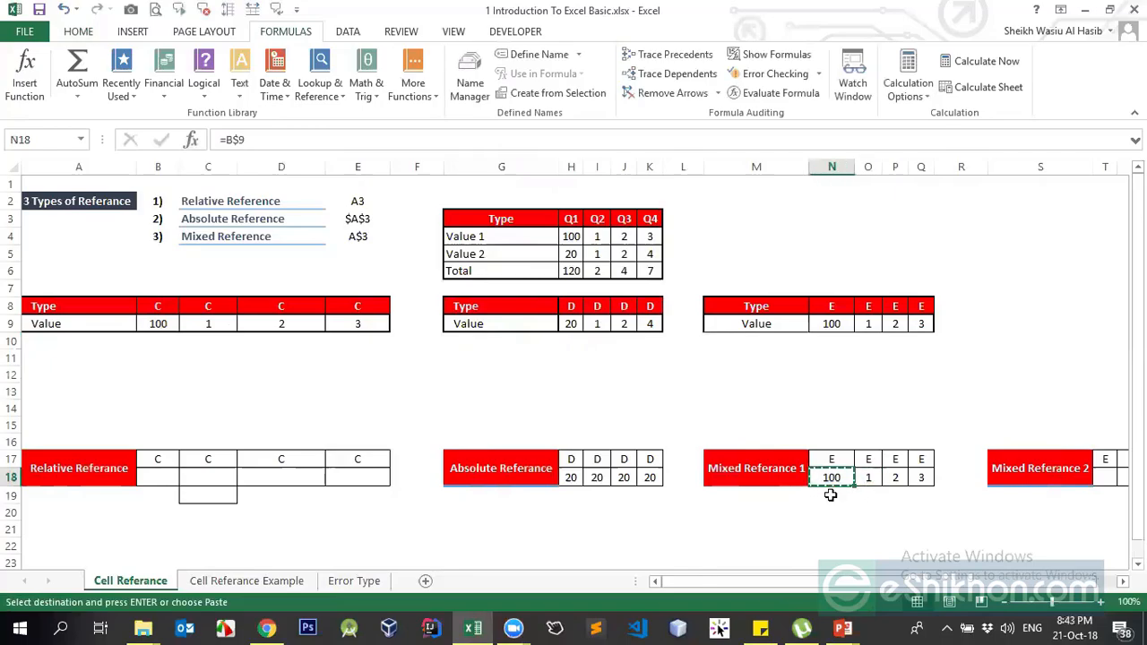
# - Paste the formula into N19, N12 and M12, where M12's version becomes =A$9
pyautogui.click(830, 495)
pyautogui.press('Return')
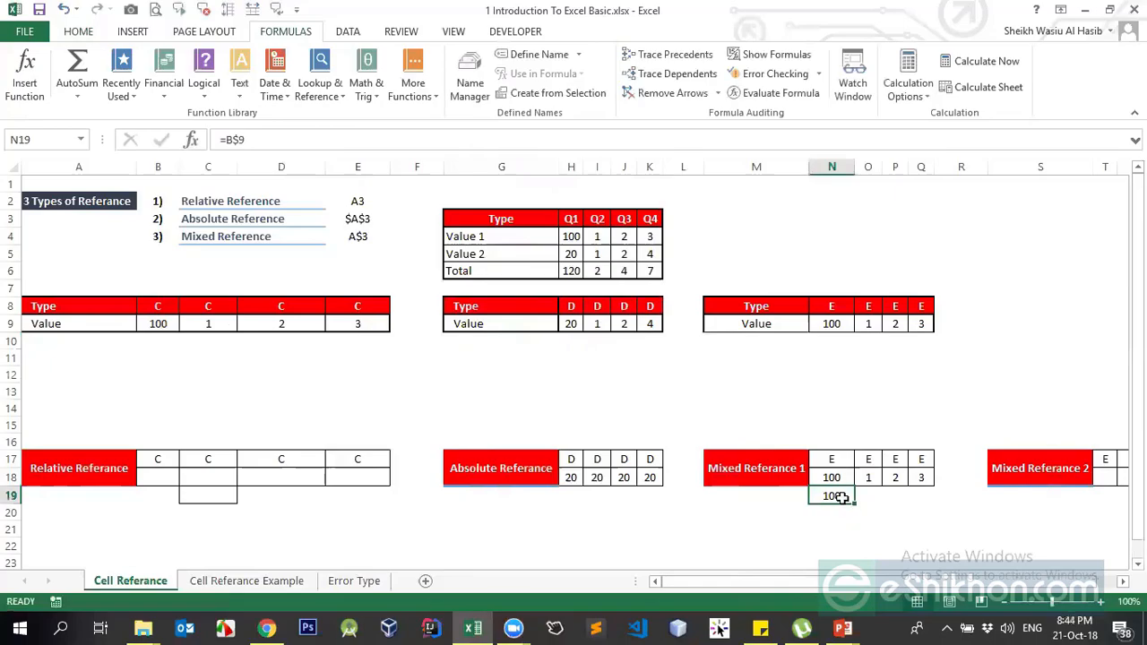
pyautogui.hotkey('ctrl', 'c')
pyautogui.click(828, 374)
pyautogui.hotkey('ctrl', 'v')
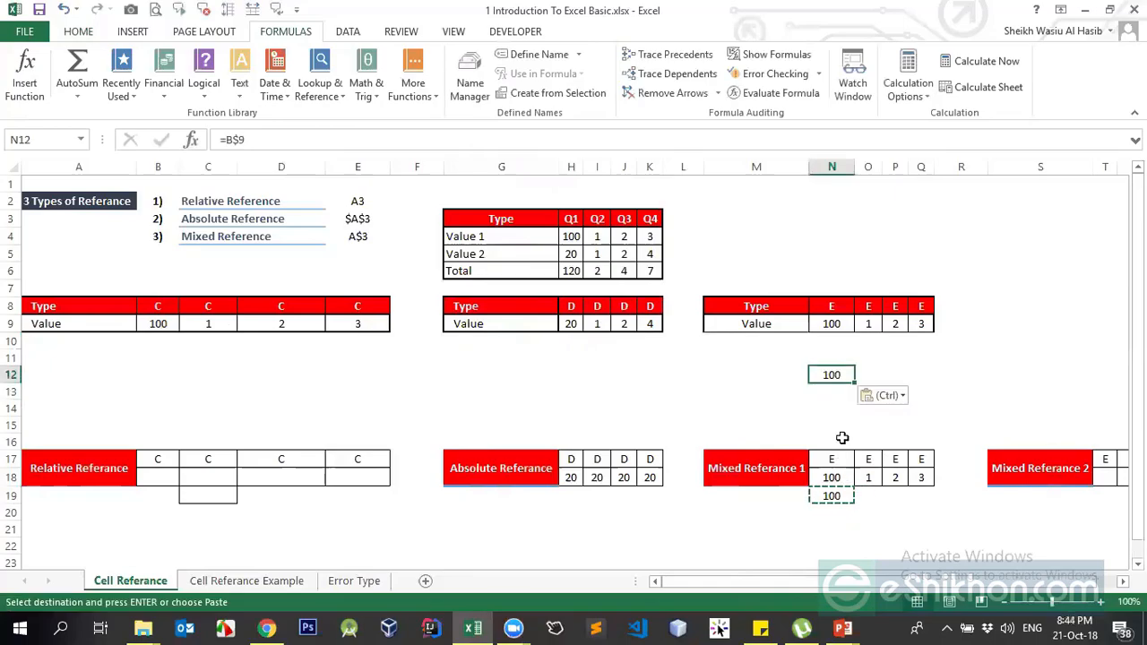
pyautogui.click(824, 495)
pyautogui.click(766, 377)
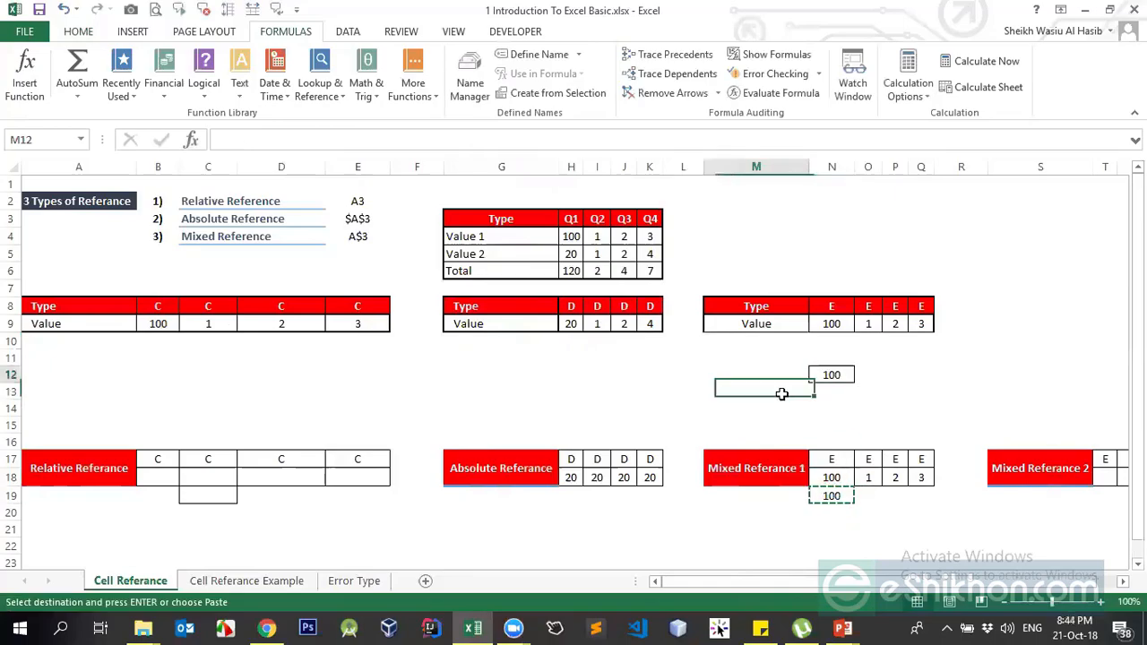
pyautogui.hotkey('ctrl', 'v')
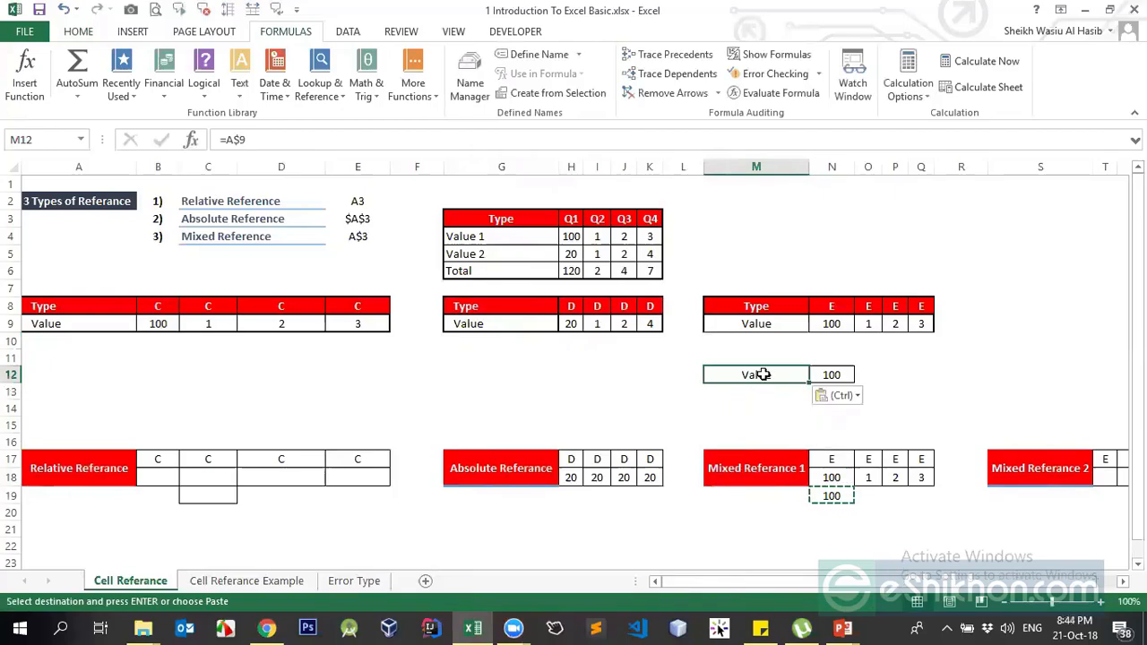
pyautogui.click(233, 139)
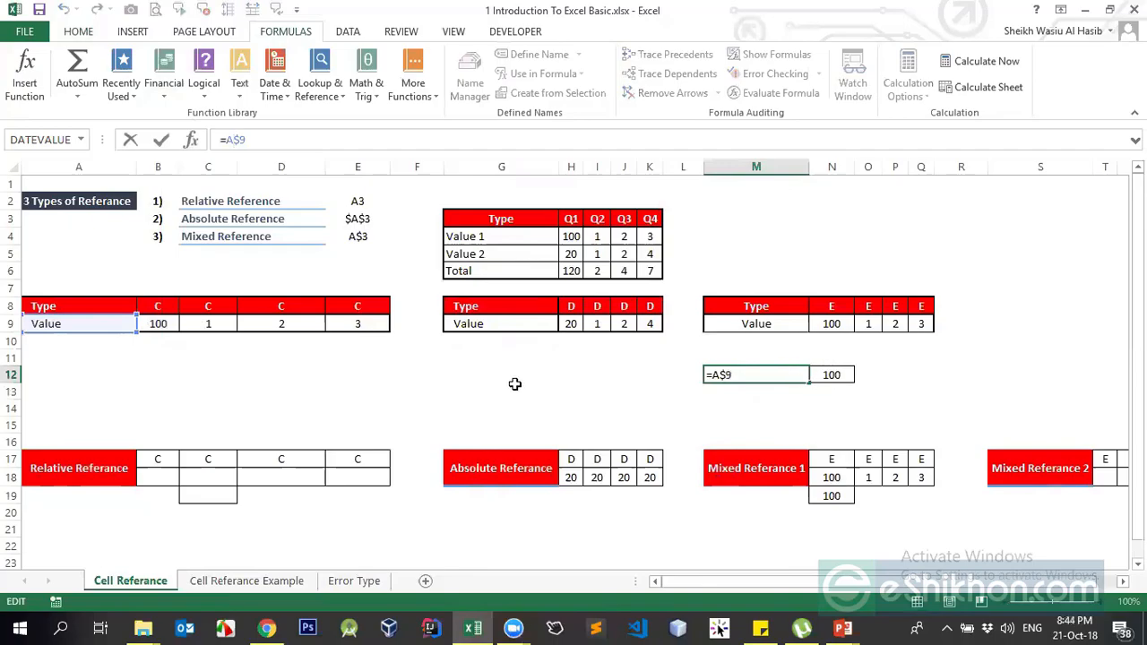
# - Undo the test copies in M12, N12 and N19 and cancel the pending copy
pyautogui.press('Return')
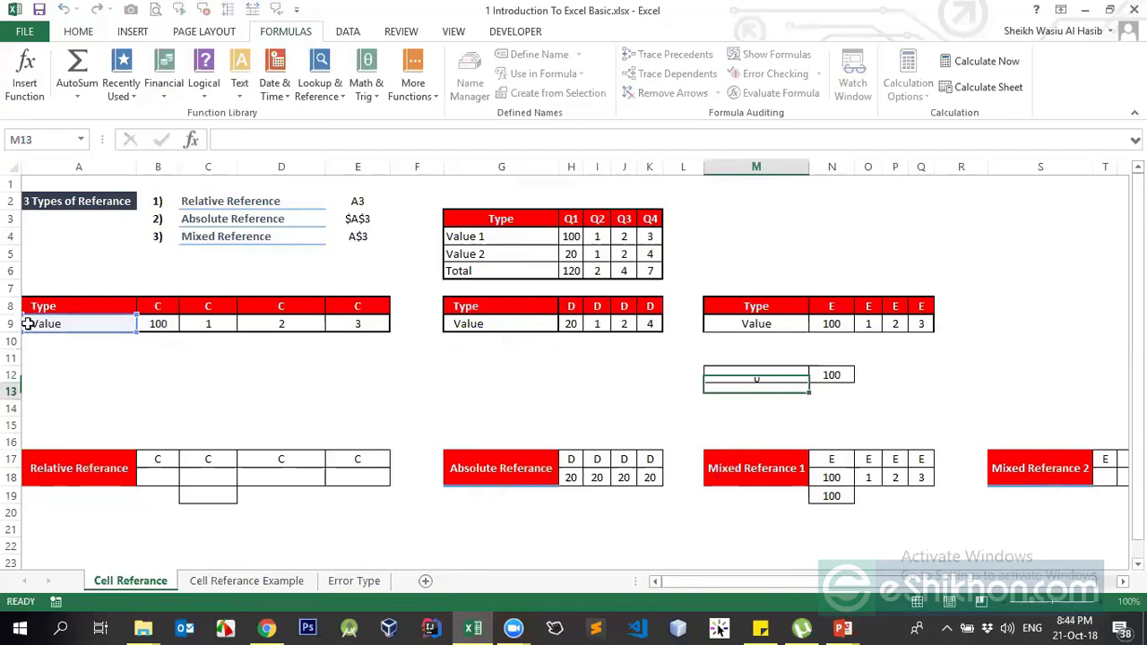
pyautogui.press('Up')
pyautogui.hotkey('ctrl', 'z')
pyautogui.hotkey('ctrl', 'z')
pyautogui.hotkey('ctrl', 'z')
pyautogui.hotkey('ctrl', 'z')
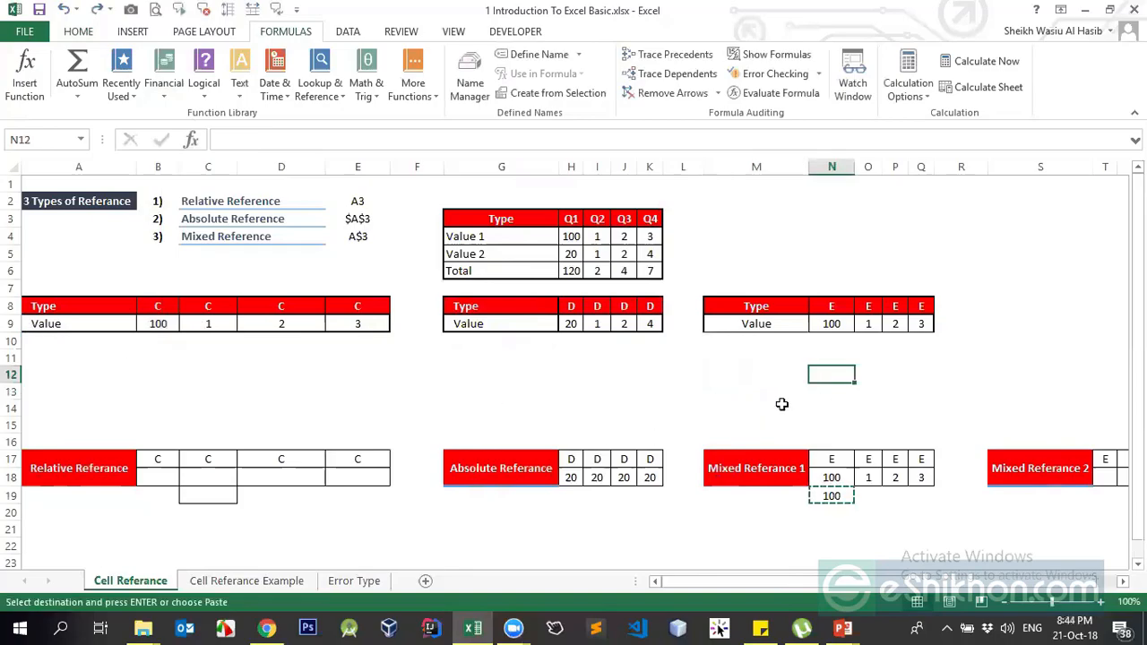
pyautogui.click(778, 404)
pyautogui.press('Escape')
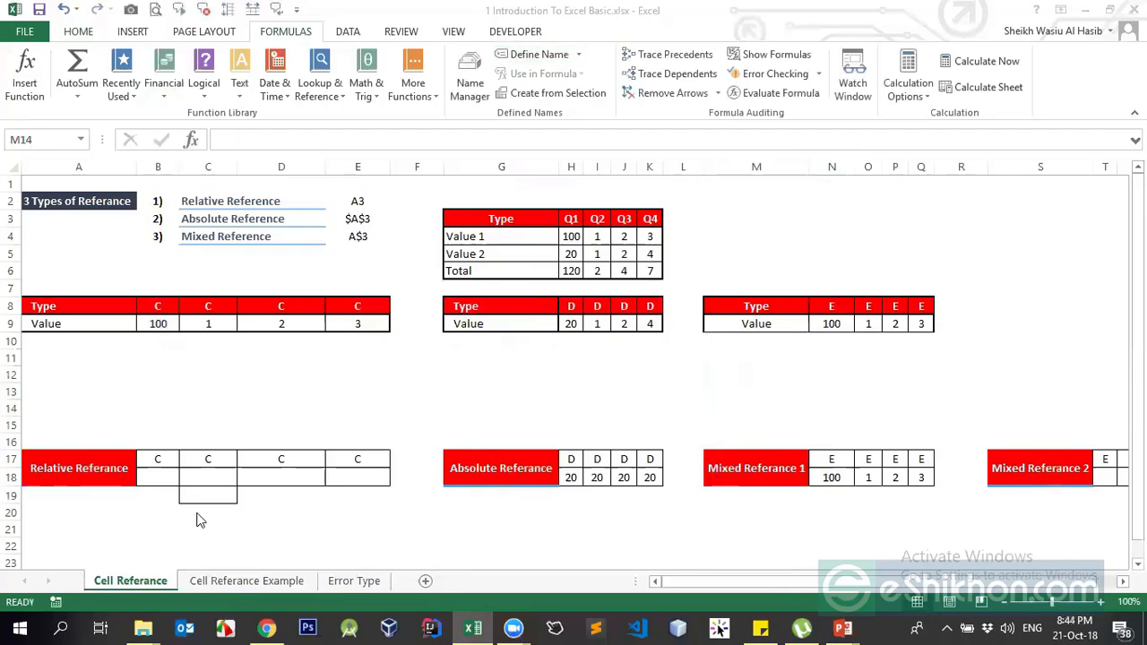
# - Delete the four 20 values from the Absolute Referance row H18:K18
pyautogui.moveTo(571, 477); pyautogui.dragTo(650, 478)
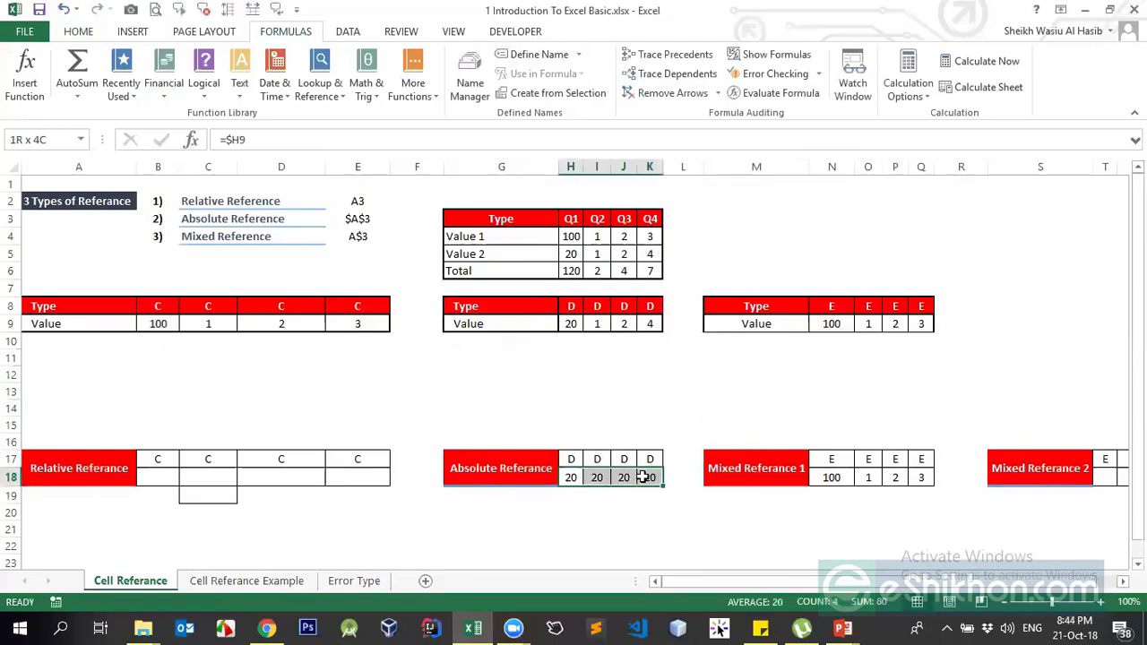
pyautogui.press('Delete')
pyautogui.moveTo(828, 478); pyautogui.dragTo(913, 475)
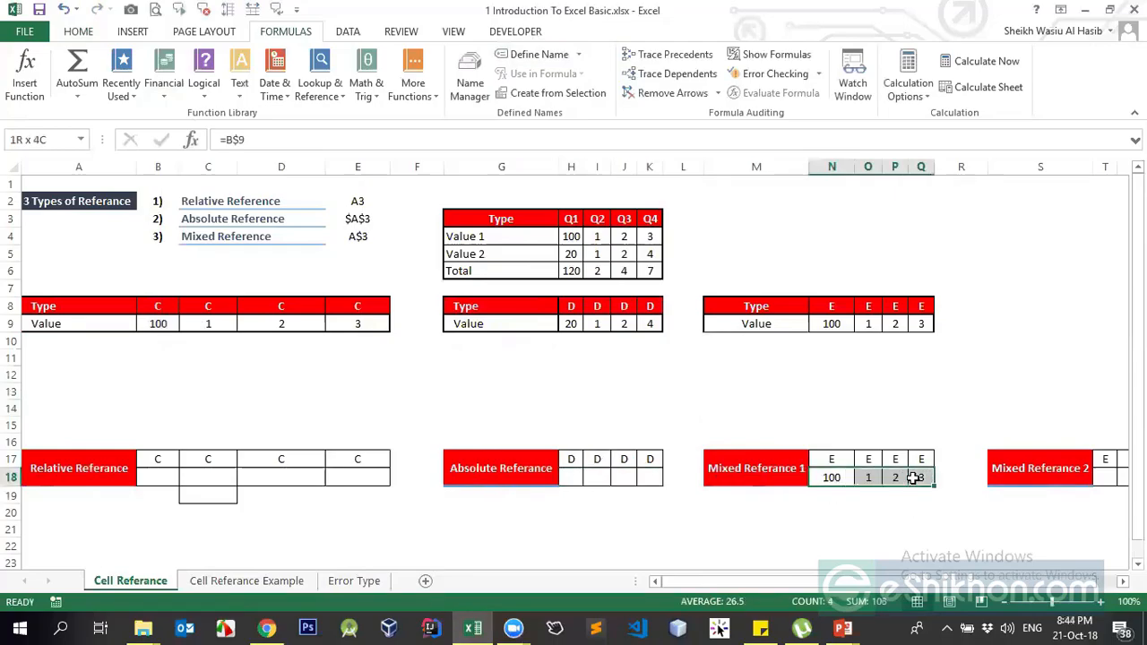
# - Delete the values 100, 1, 2, 3 from N18:Q18
pyautogui.press('Delete')
pyautogui.click(956, 398)
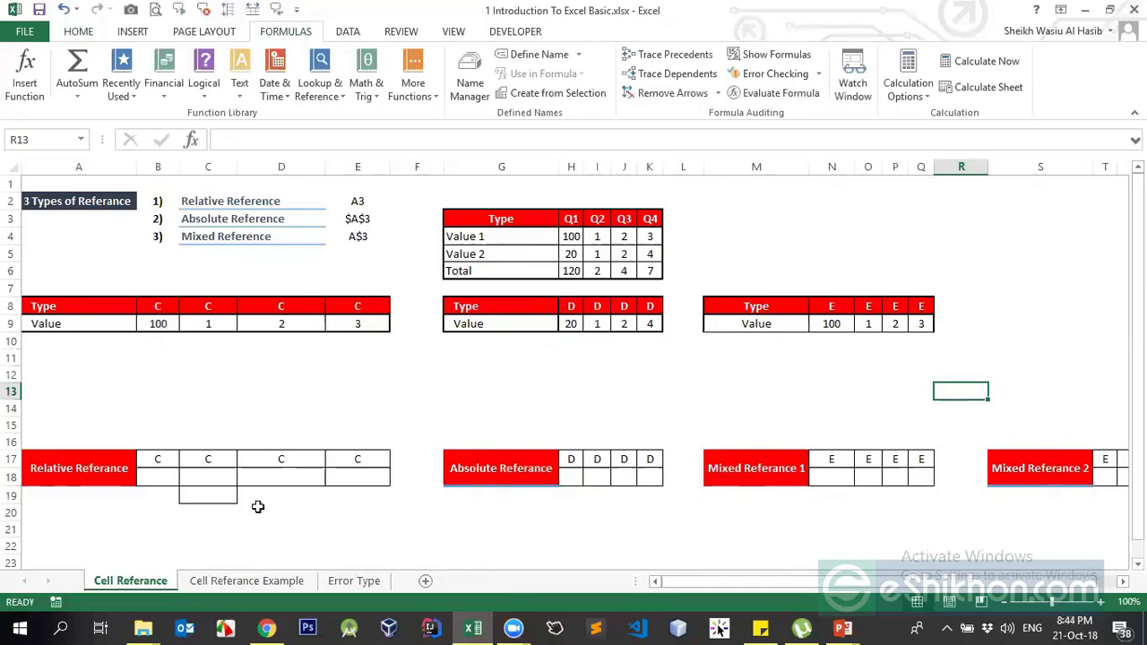
pyautogui.click(197, 493)
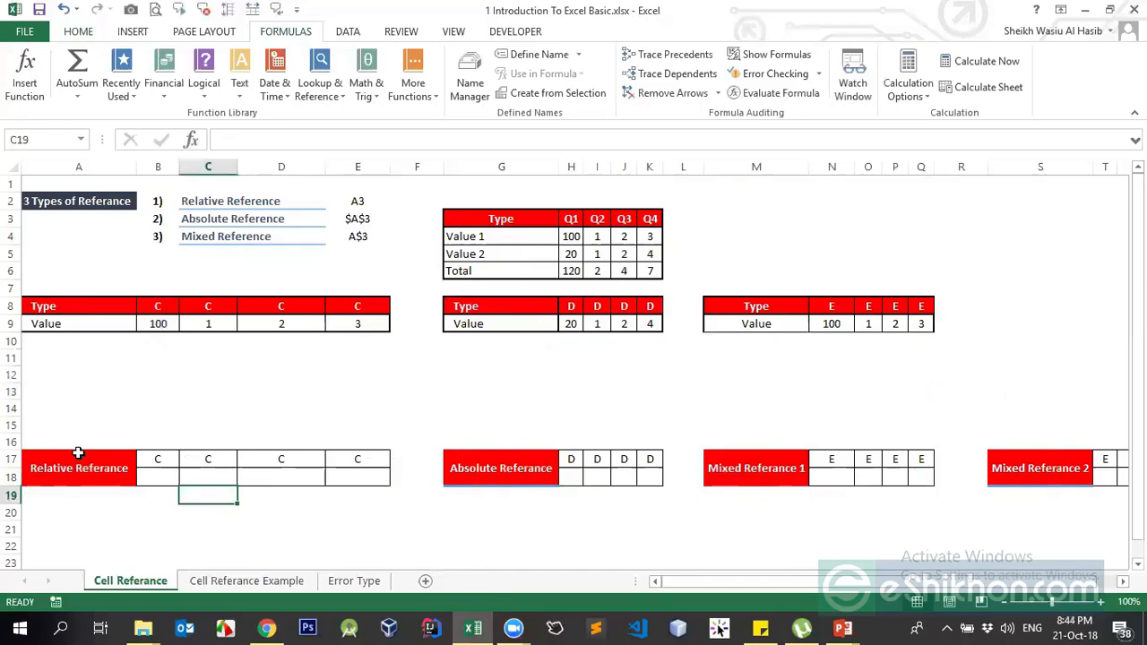
pyautogui.click(76, 454)
pyautogui.moveTo(984, 583); pyautogui.dragTo(702, 611)
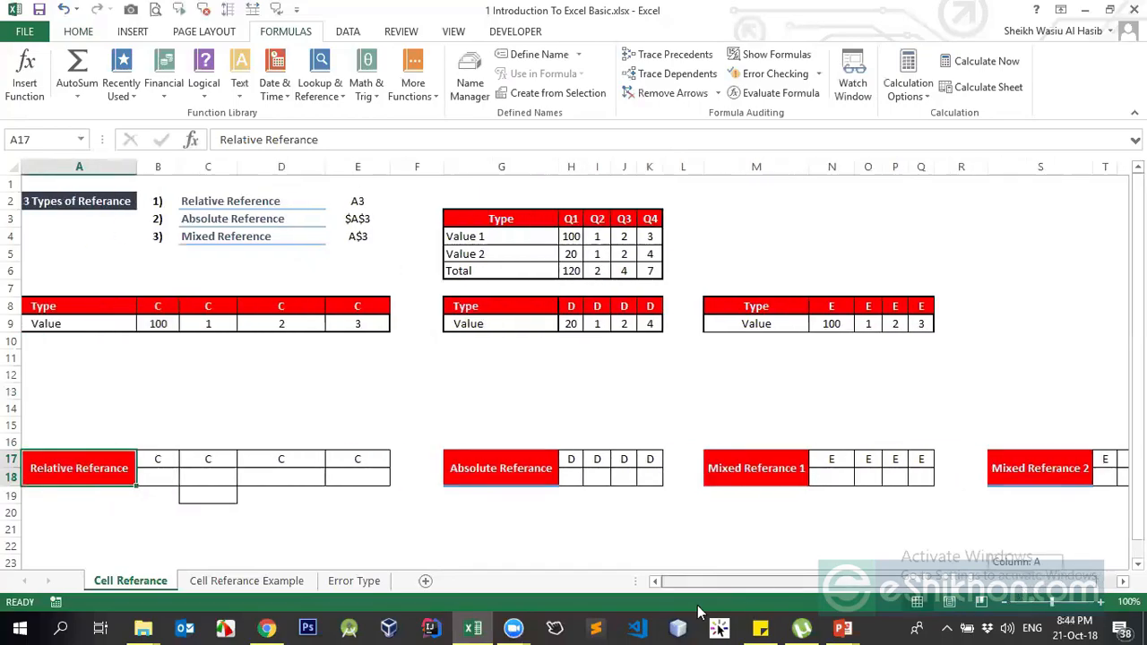
pyautogui.click(829, 524)
pyautogui.click(935, 466)
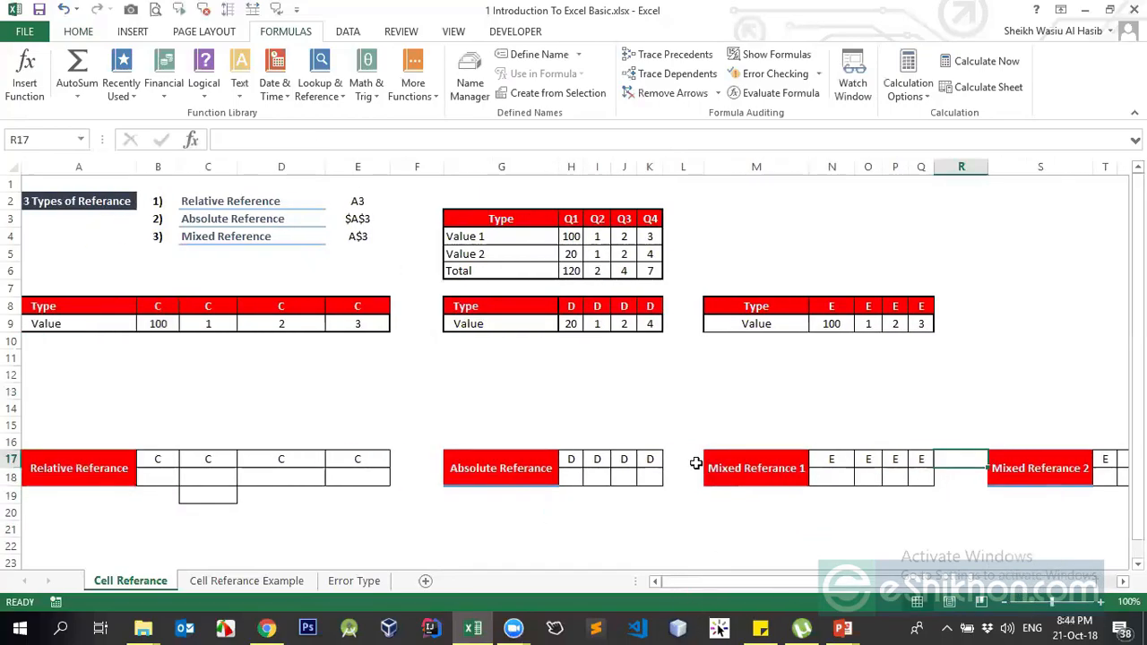
pyautogui.moveTo(866, 585); pyautogui.dragTo(739, 580)
# - Start a formula in N18, cancel it, and select B9's value 100
pyautogui.click(843, 480)
pyautogui.write('=')
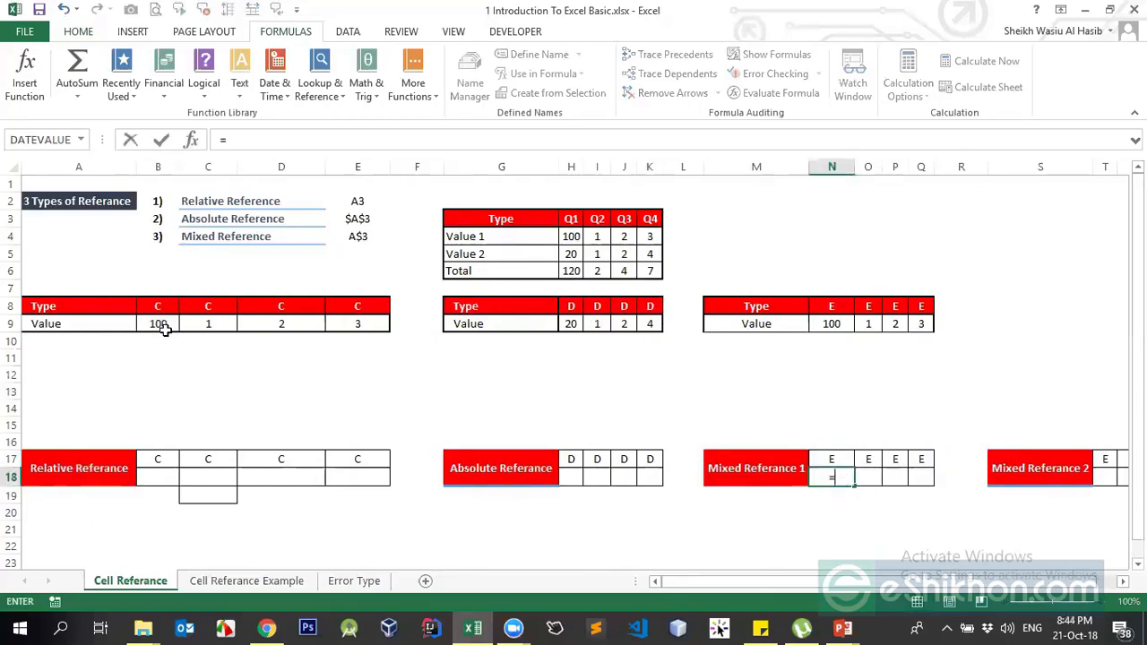
pyautogui.press('Escape')
pyautogui.click(225, 517)
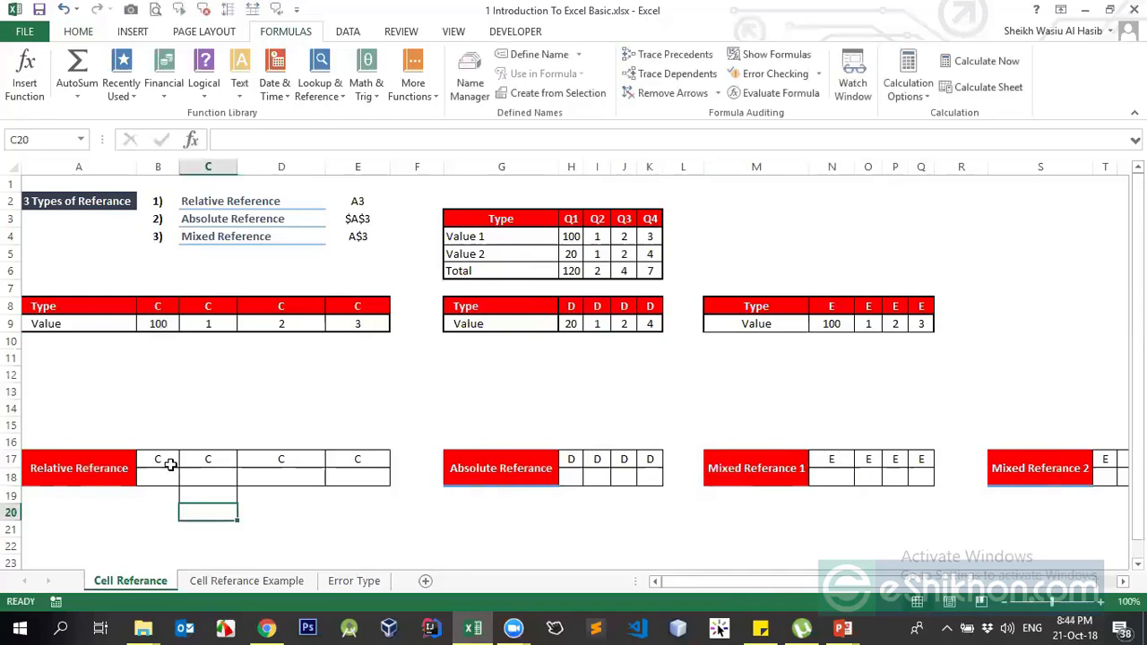
pyautogui.click(165, 477)
pyautogui.click(127, 372)
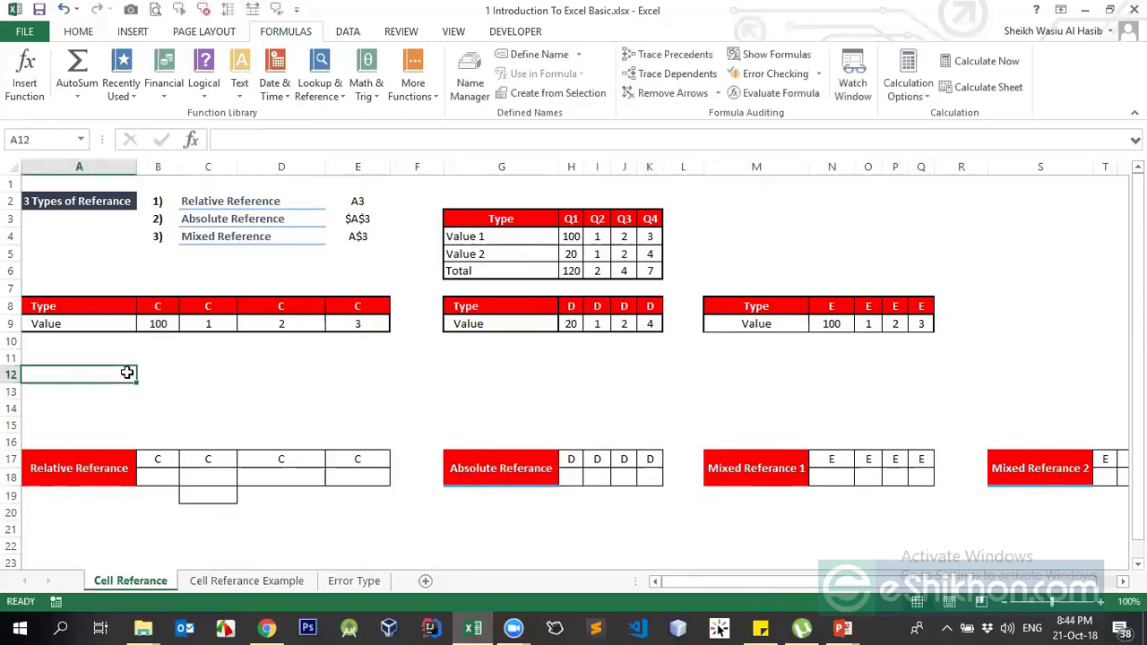
pyautogui.click(160, 322)
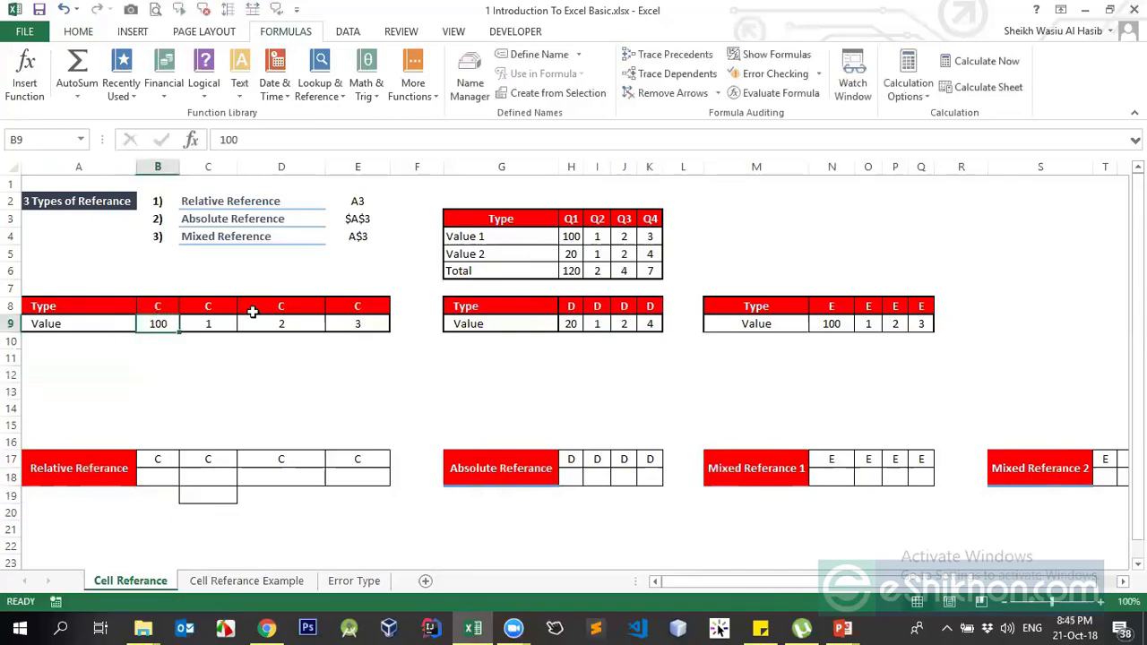
# - Enter the values 90, 70 and 30 in C9, D9 and E9
pyautogui.click(205, 323)
pyautogui.write('100')
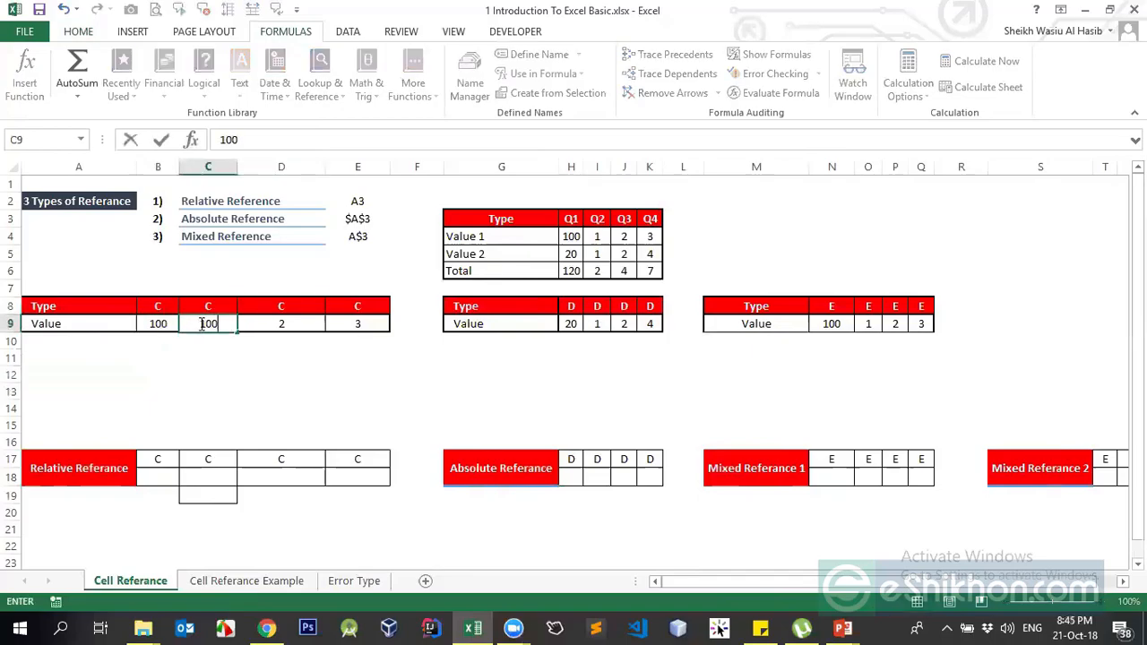
pyautogui.press('BackSpace')
pyautogui.press('BackSpace')
pyautogui.press('BackSpace')
pyautogui.write('90')
pyautogui.press('Return')
pyautogui.press('Up')
pyautogui.press('Right')
pyautogui.write('70')
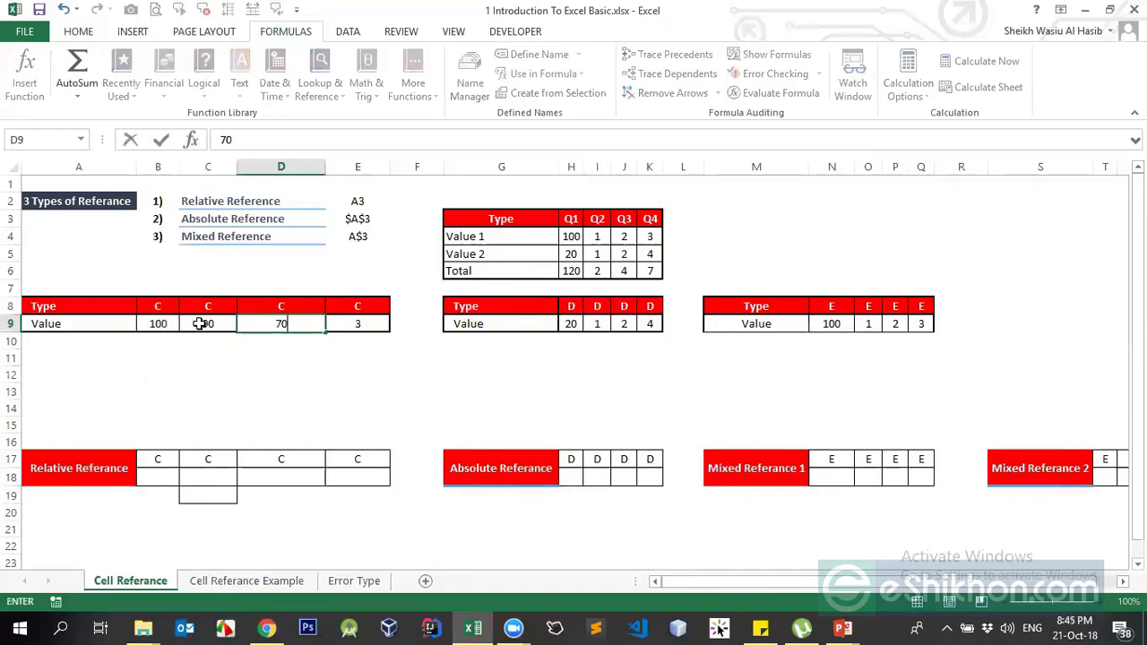
pyautogui.press('Return')
pyautogui.press('Up')
pyautogui.press('Right')
pyautogui.write('30')
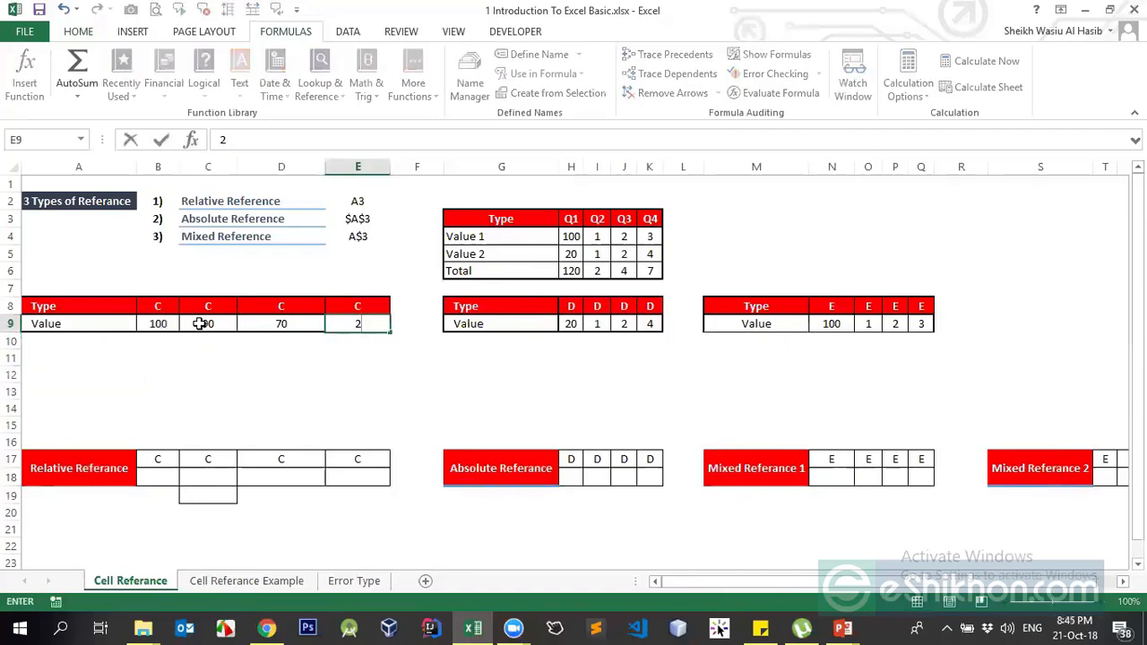
pyautogui.press('Return')
# - Add the label Gracepoint in A12 and change B9's value to 90
pyautogui.press('Left')
pyautogui.press('Left')
pyautogui.press('Down')
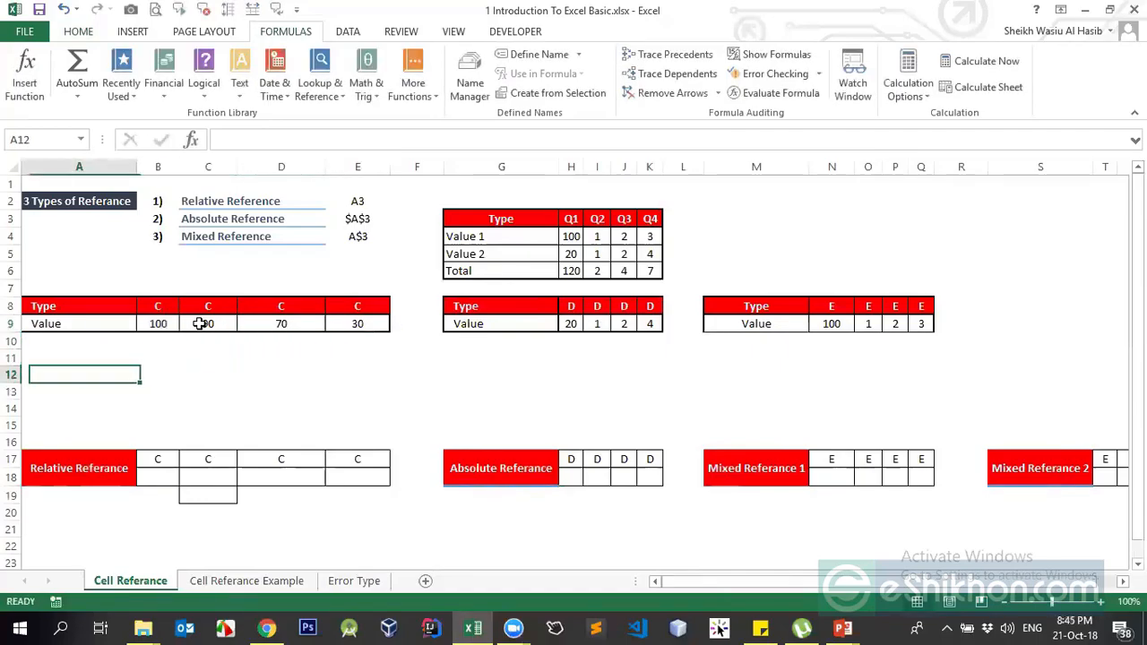
pyautogui.write('Gracep')
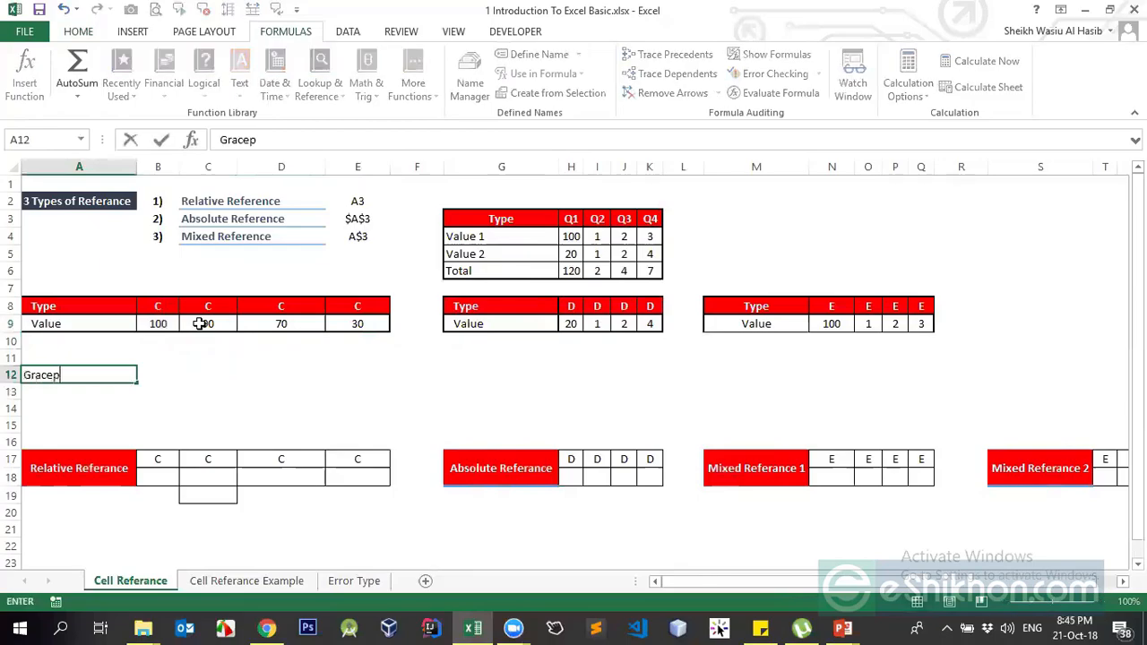
pyautogui.write('oint')
pyautogui.press('Tab')
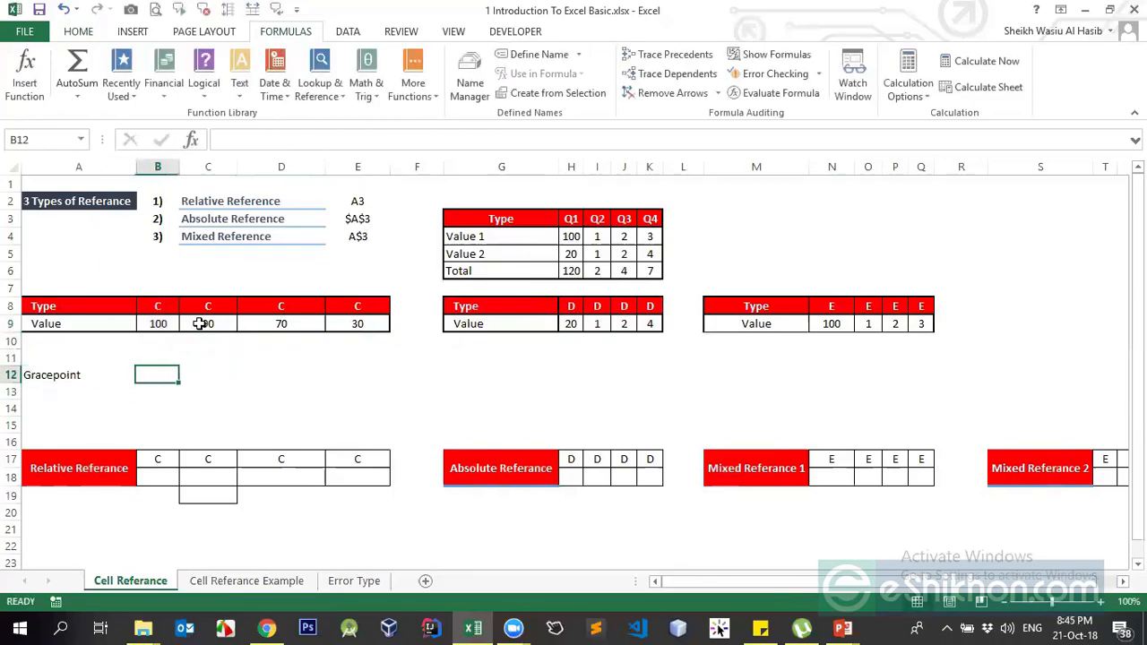
pyautogui.click(160, 325)
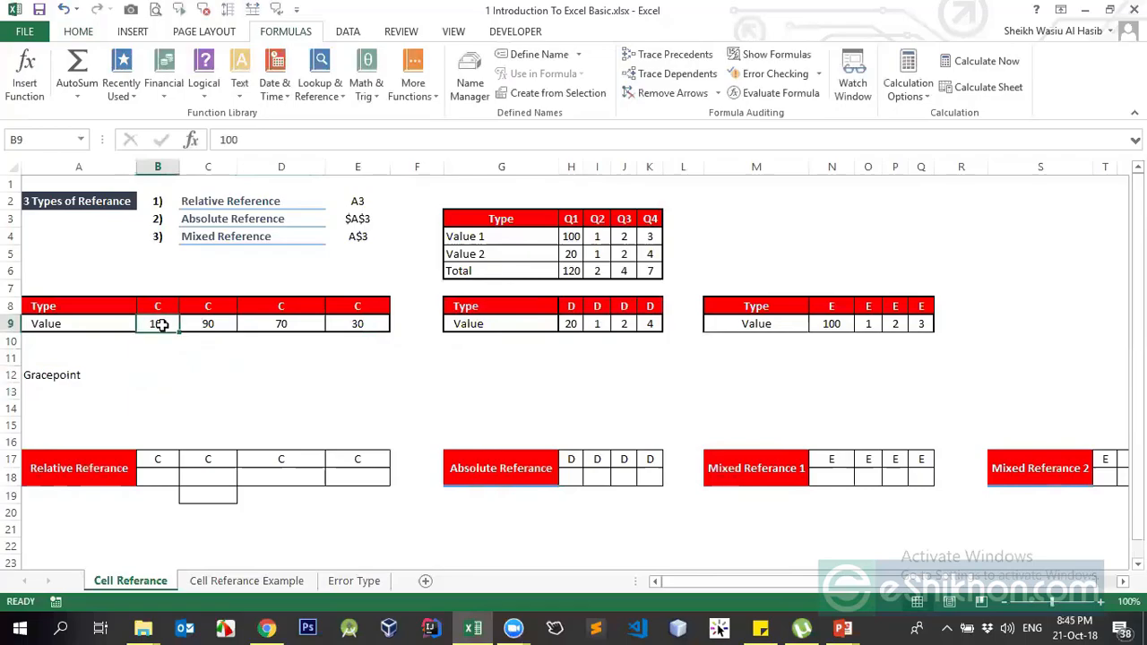
pyautogui.write('90')
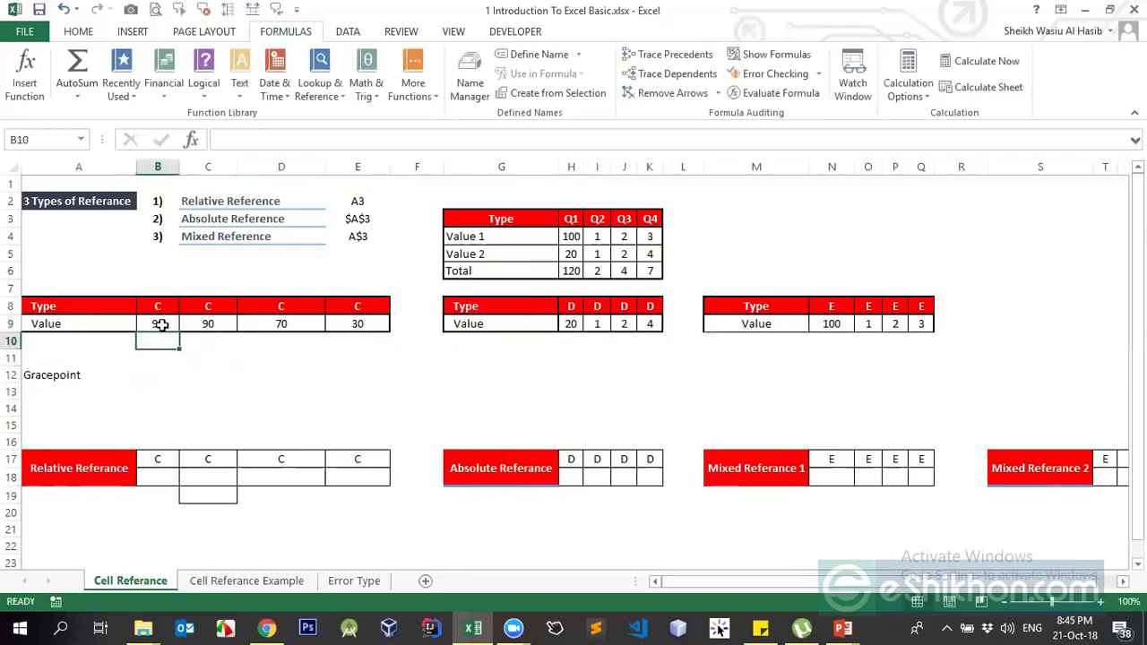
pyautogui.click(206, 325)
pyautogui.click(333, 324)
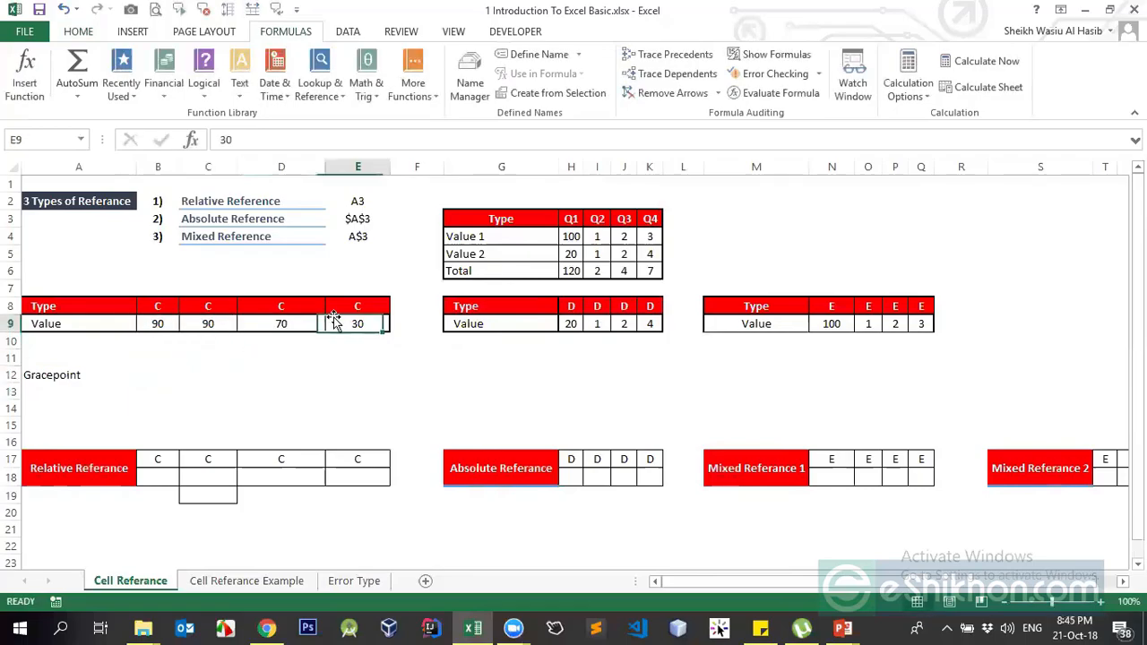
pyautogui.click(162, 323)
pyautogui.click(248, 324)
pyautogui.click(329, 324)
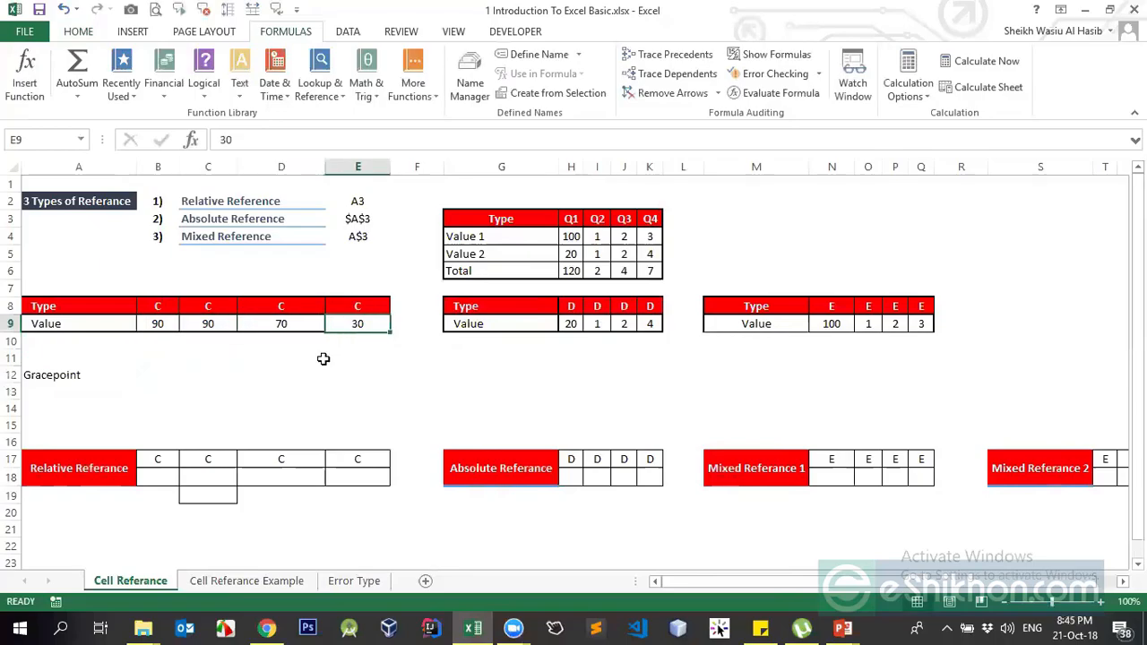
pyautogui.click(154, 475)
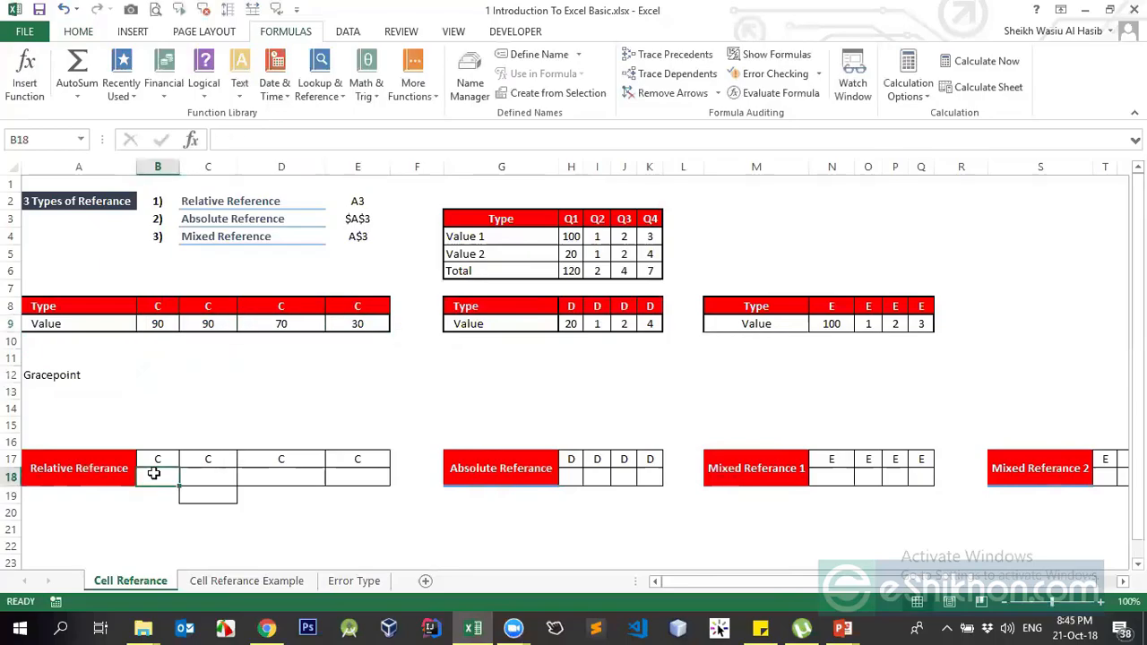
pyautogui.click(79, 377)
# - Enter 5 beside Gracepoint in B12 and apply All Borders to A12:B12
pyautogui.click(151, 371)
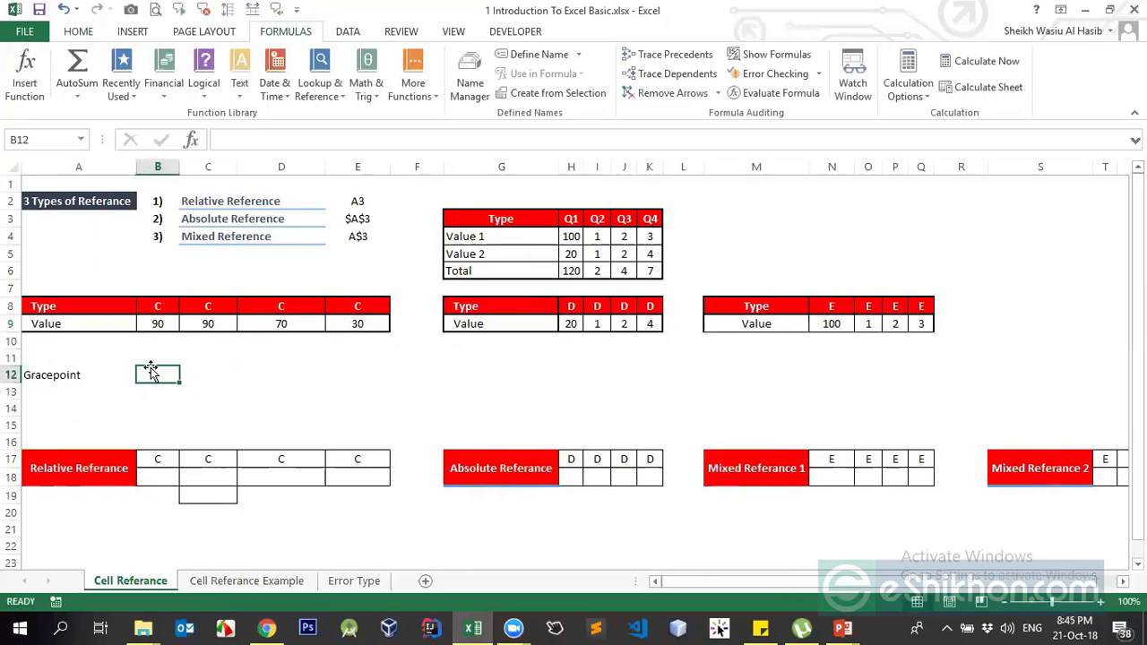
pyautogui.write('5')
pyautogui.press('Return')
pyautogui.moveTo(79, 374); pyautogui.dragTo(151, 372)
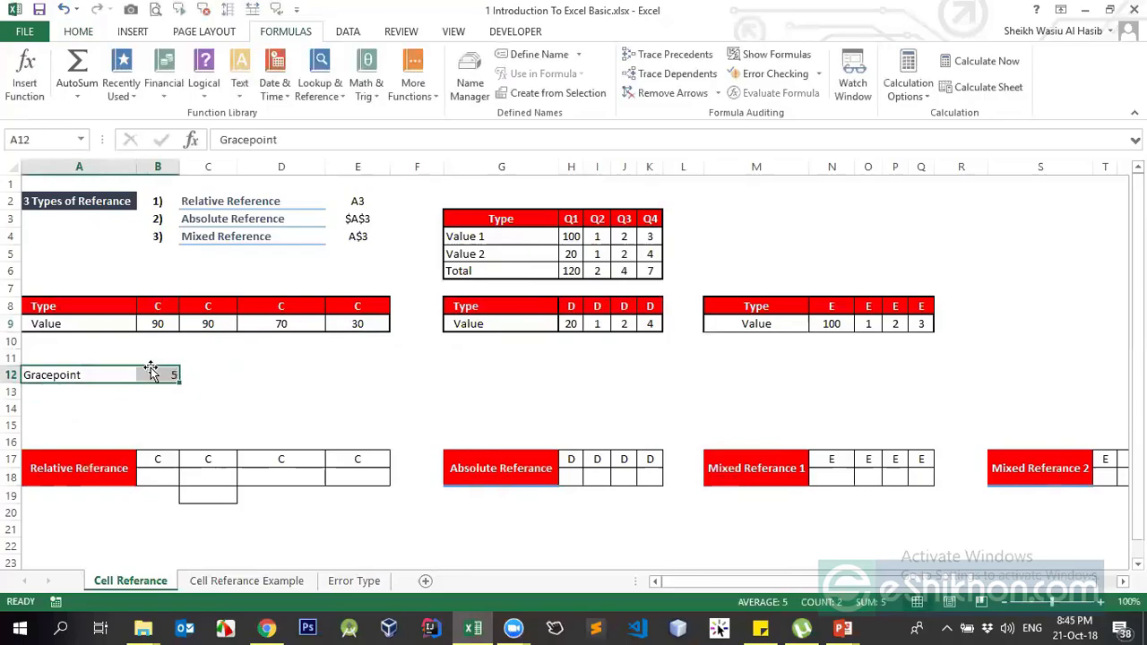
pyautogui.hotkey('alt', 'h')
pyautogui.press('b')
pyautogui.press('a')
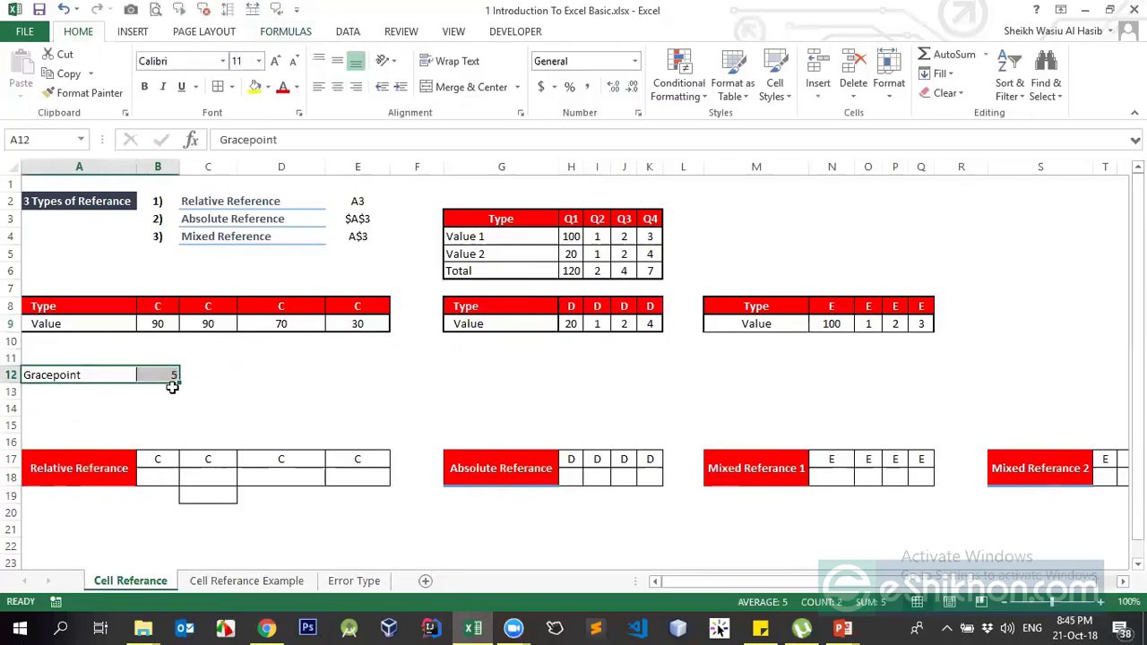
pyautogui.click(166, 472)
pyautogui.write('=')
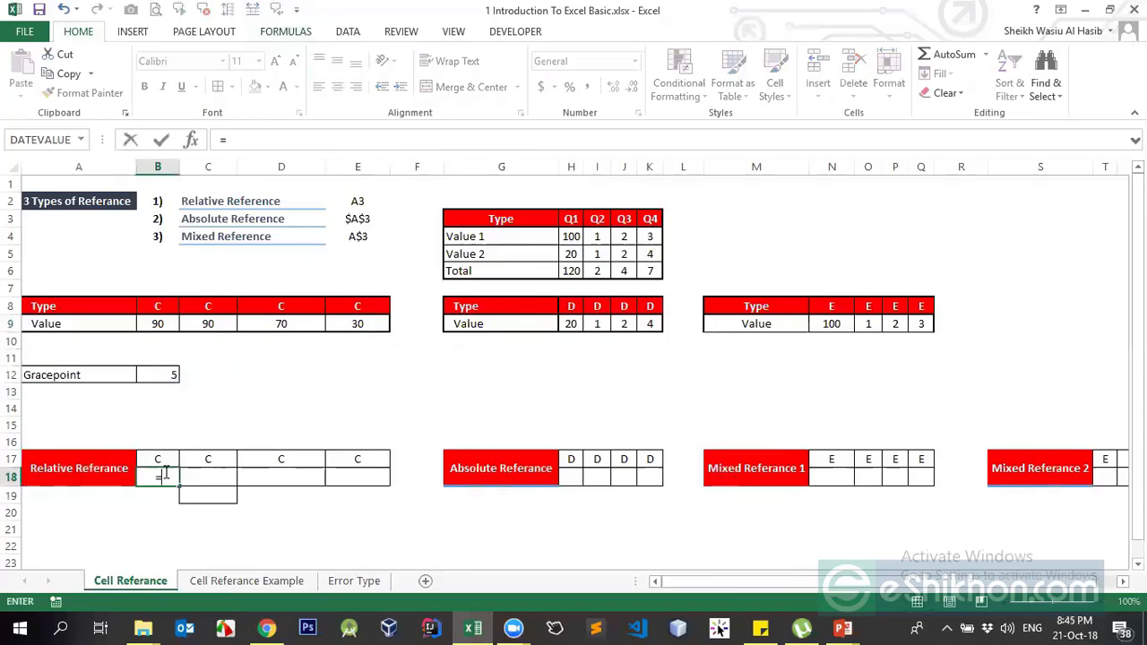
# - Build =B9+B12 in B18 so it shows 95, then copy it
pyautogui.click(160, 326)
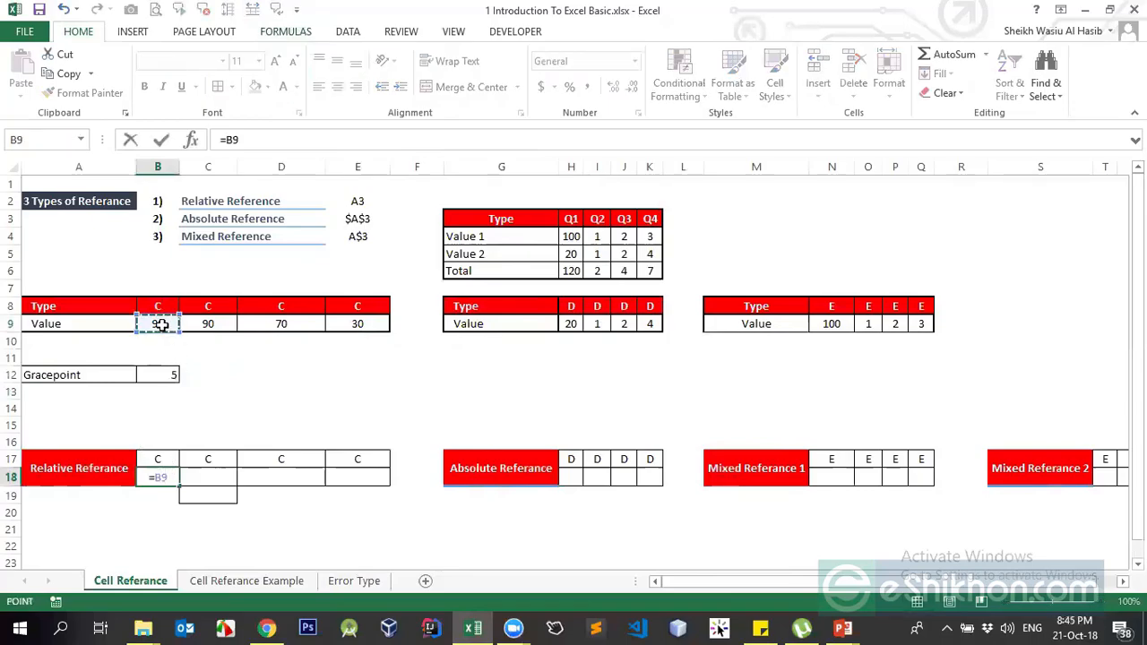
pyautogui.write('+')
pyautogui.click(162, 377)
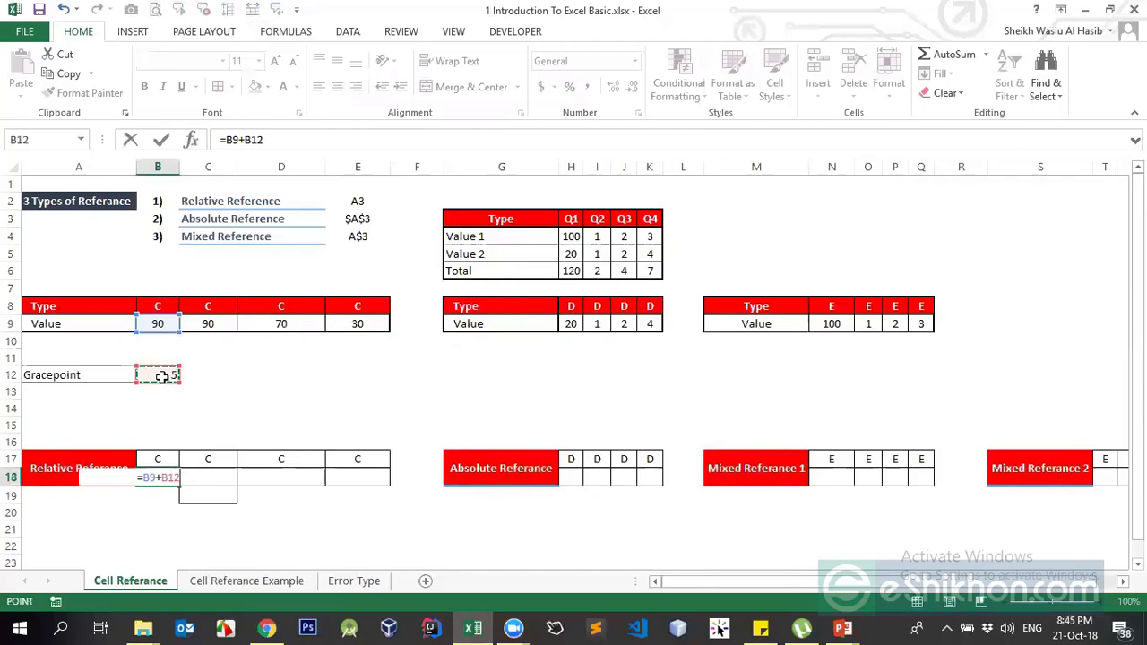
pyautogui.hotkey('ctrl', 'Return')
pyautogui.hotkey('ctrl', 'c')
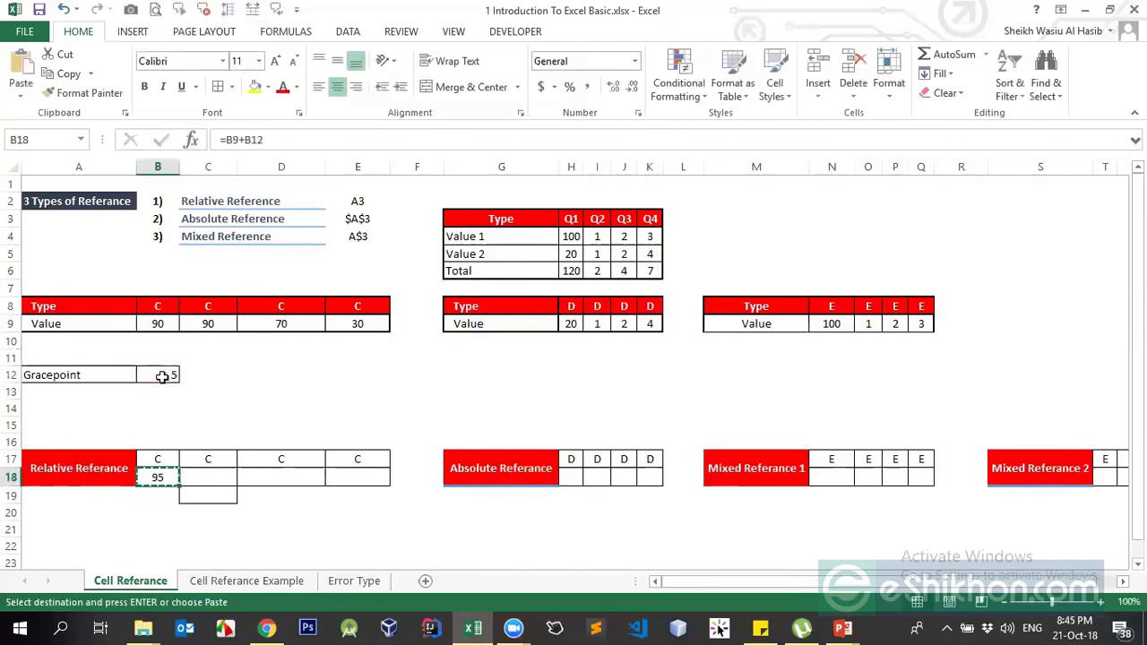
pyautogui.moveTo(192, 475); pyautogui.dragTo(352, 470)
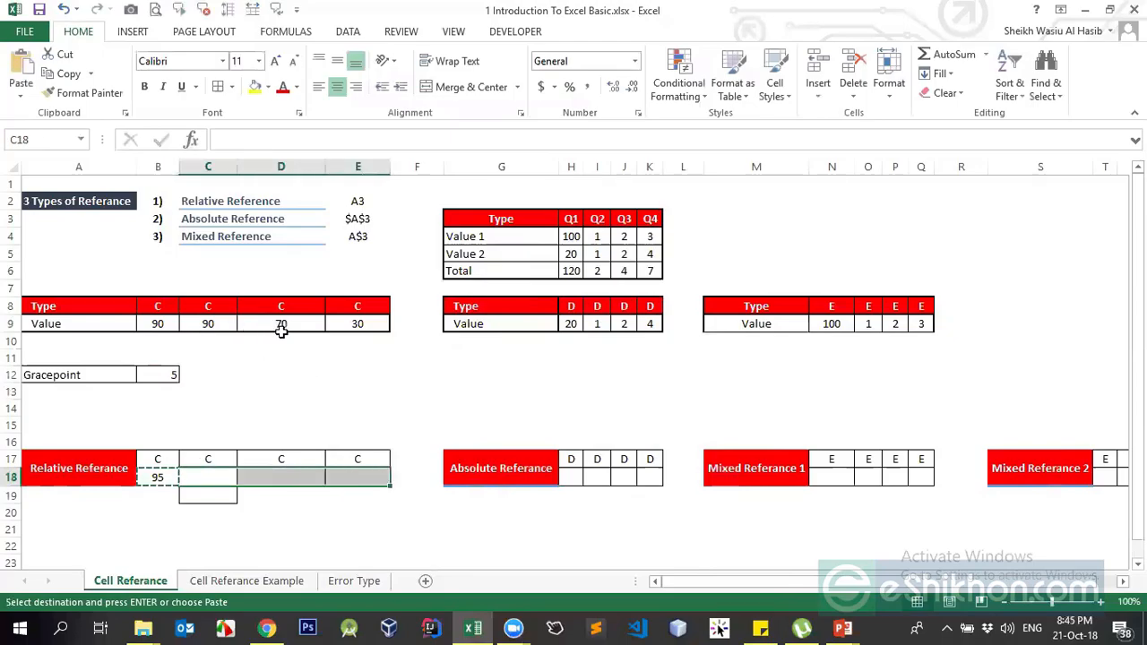
pyautogui.click(165, 304)
pyautogui.click(211, 306)
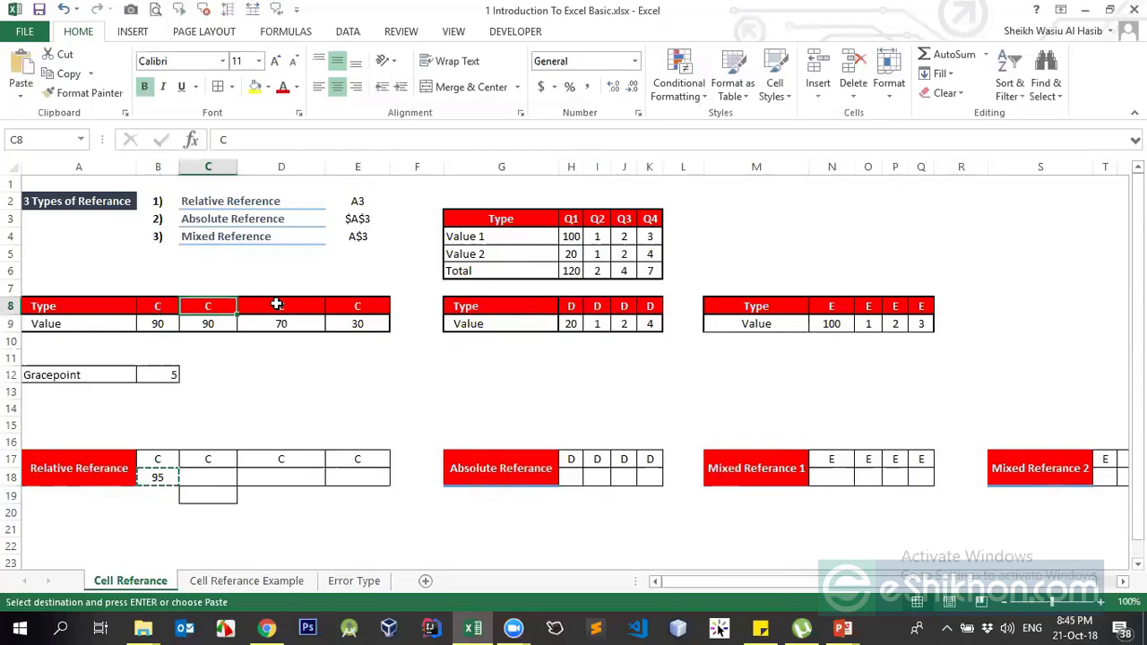
# - Rename the B8:E8 headers to C1, C2, C3 and C4
pyautogui.doubleClick(163, 310)
pyautogui.write('1')
pyautogui.press('Return')
pyautogui.press('Up')
pyautogui.press('Right')
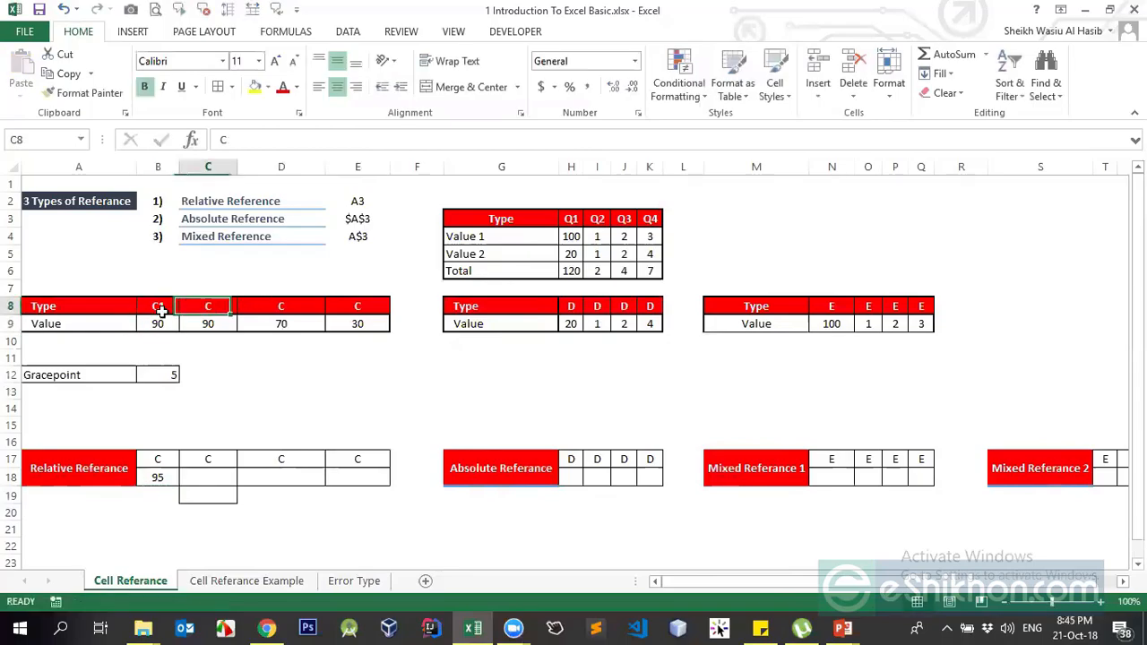
pyautogui.write('C2')
pyautogui.press('Return')
pyautogui.press('Up')
pyautogui.press('Right')
pyautogui.write('C')
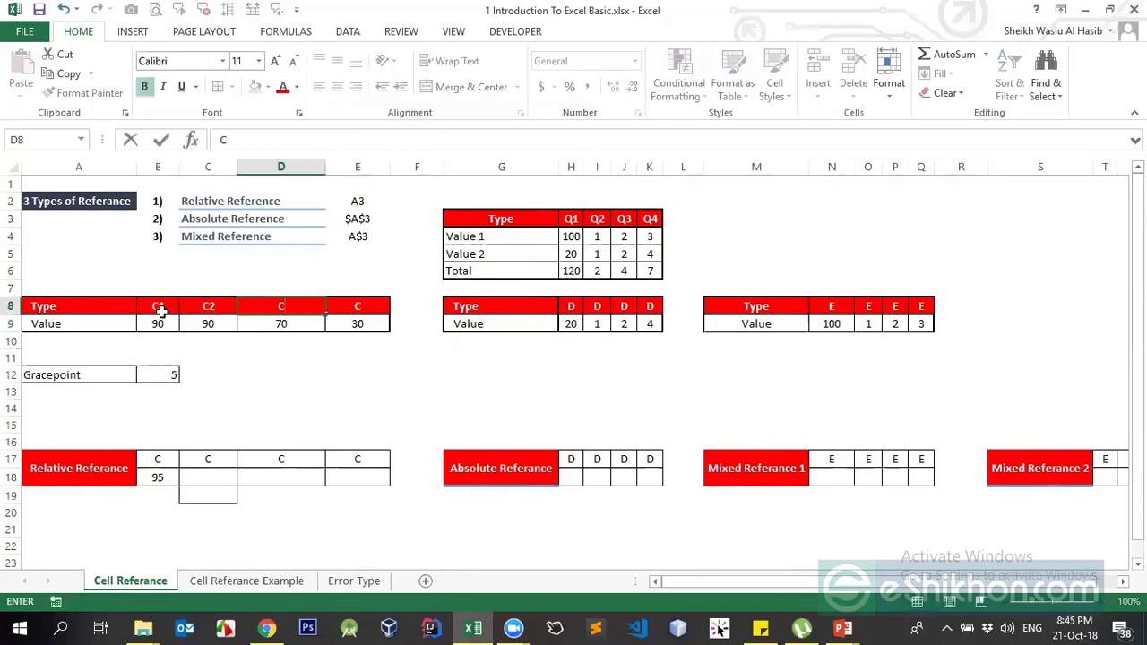
pyautogui.write('3')
pyautogui.press('Return')
pyautogui.press('Up')
pyautogui.press('Right')
pyautogui.press('Up')
pyautogui.press('Down')
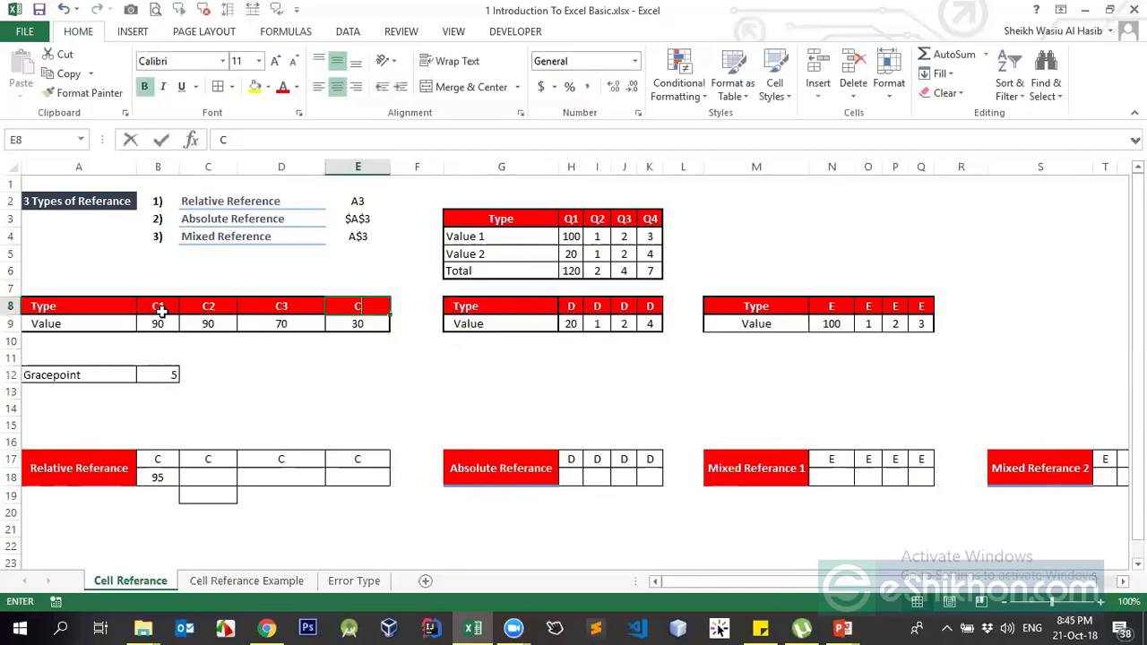
pyautogui.write('C4')
pyautogui.press('Return')
pyautogui.press('Up')
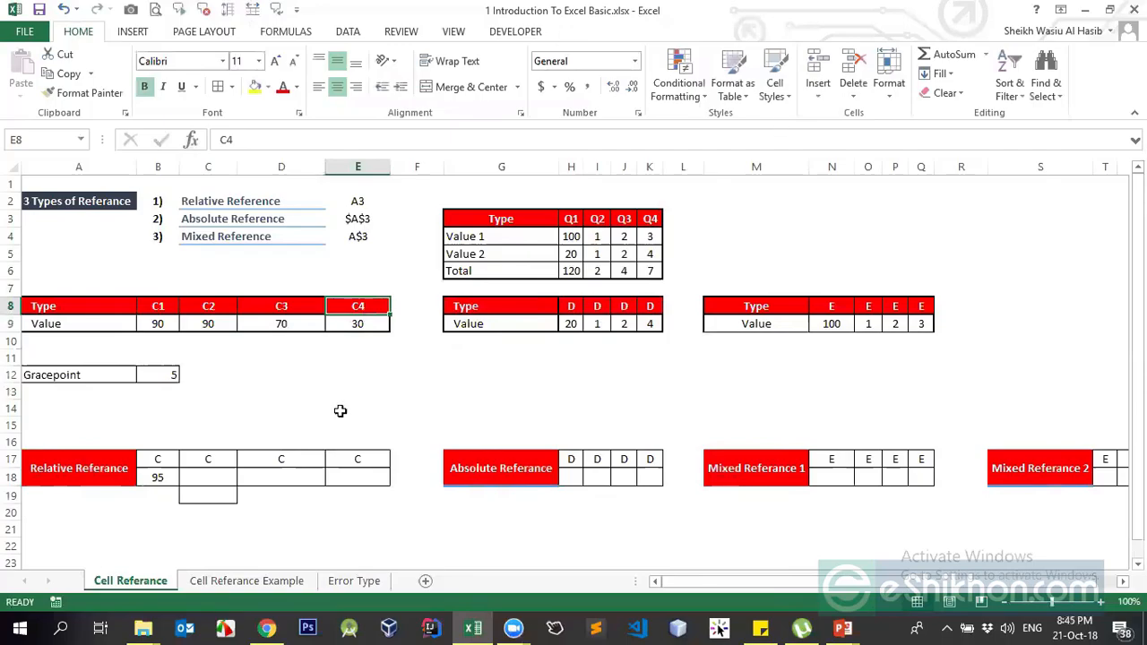
# - Centre the Gracepoint 5 in B12 and review the renamed headers and values
pyautogui.click(160, 375)
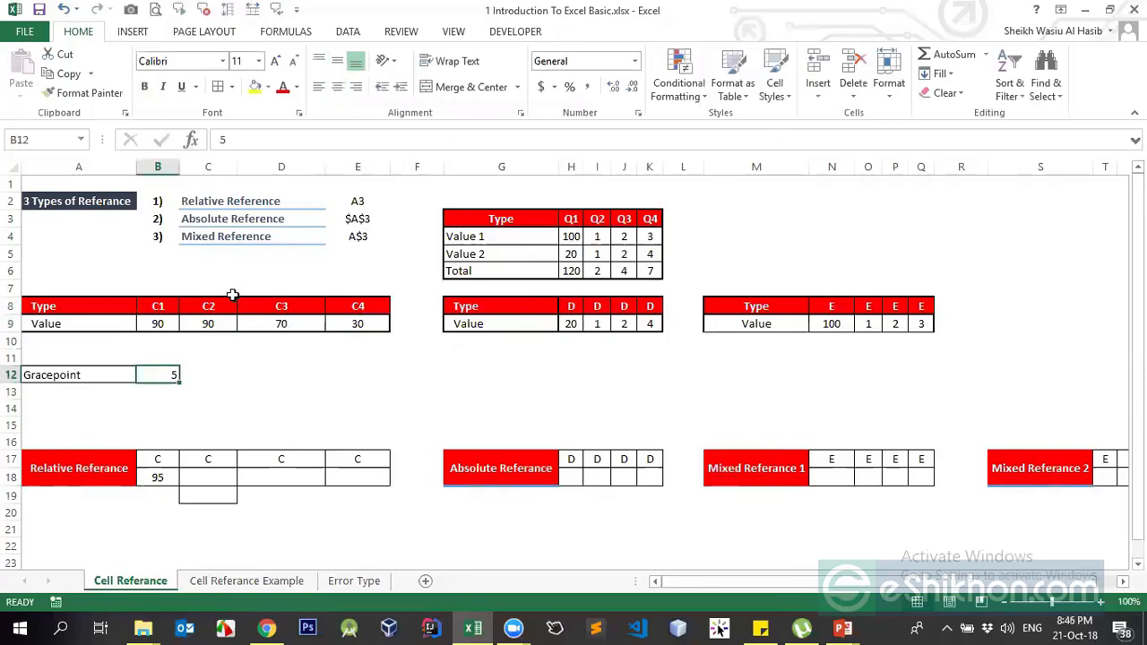
pyautogui.click(337, 86)
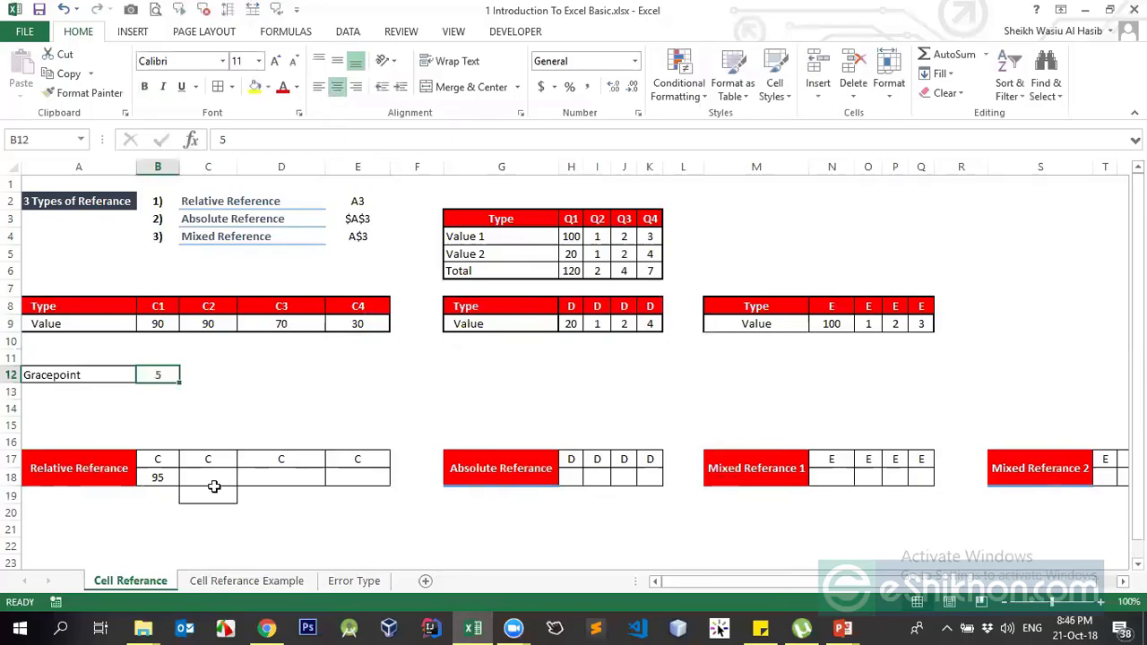
pyautogui.click(72, 375)
pyautogui.click(159, 375)
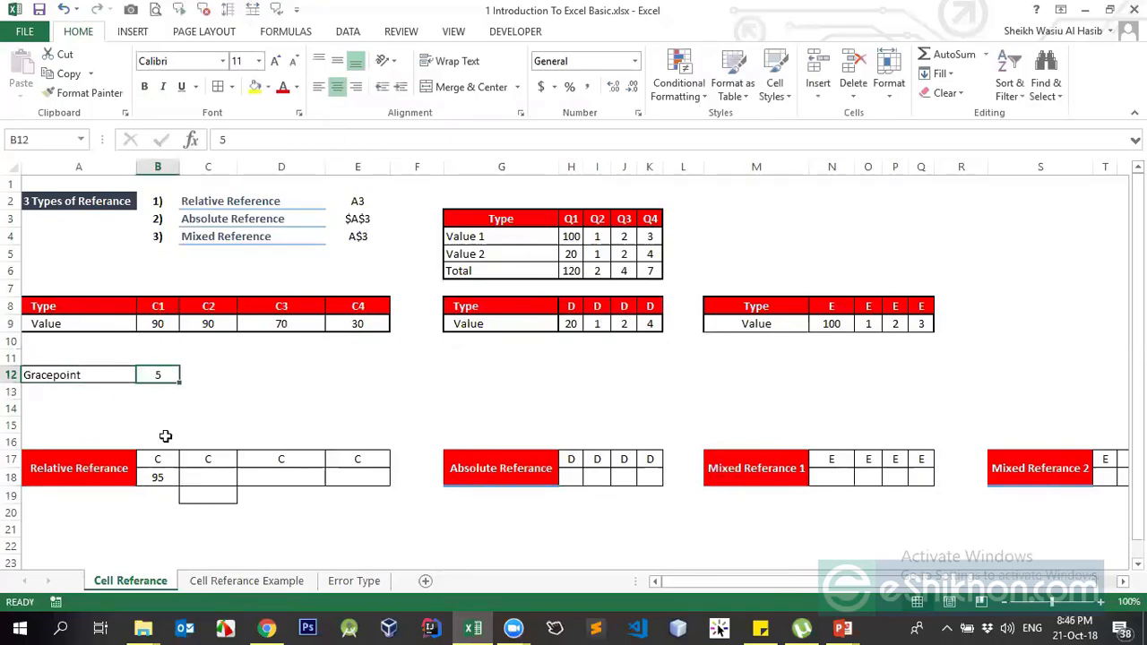
pyautogui.click(157, 321)
pyautogui.click(219, 322)
pyautogui.click(280, 320)
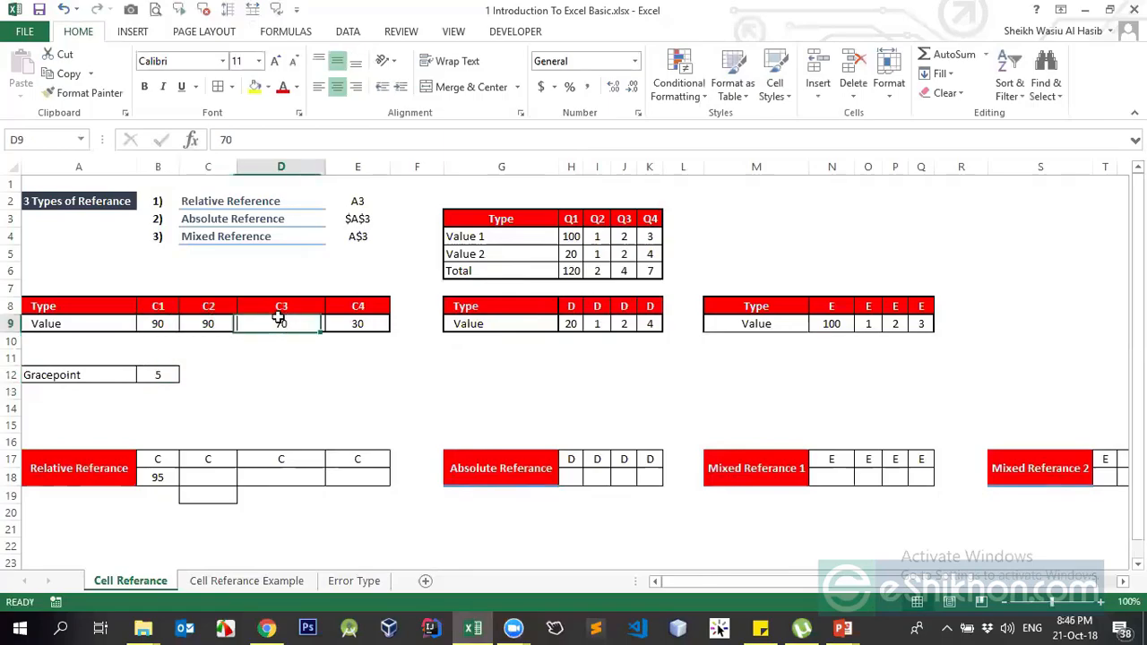
pyautogui.click(158, 308)
pyautogui.click(208, 309)
pyautogui.click(282, 308)
pyautogui.press('Down')
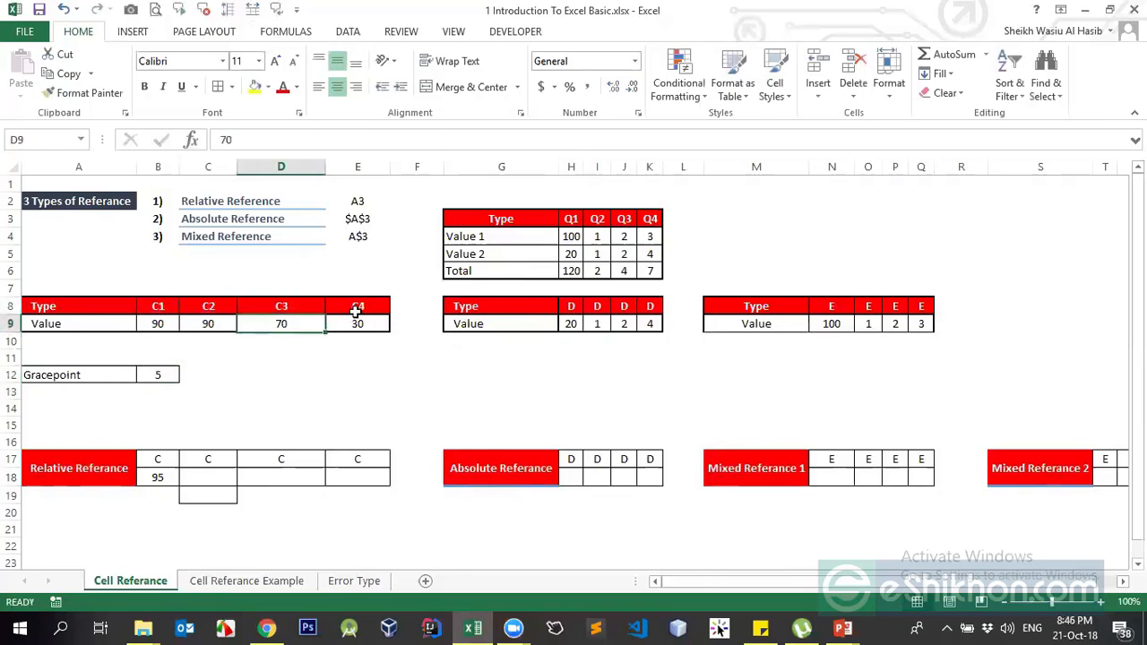
pyautogui.click(357, 309)
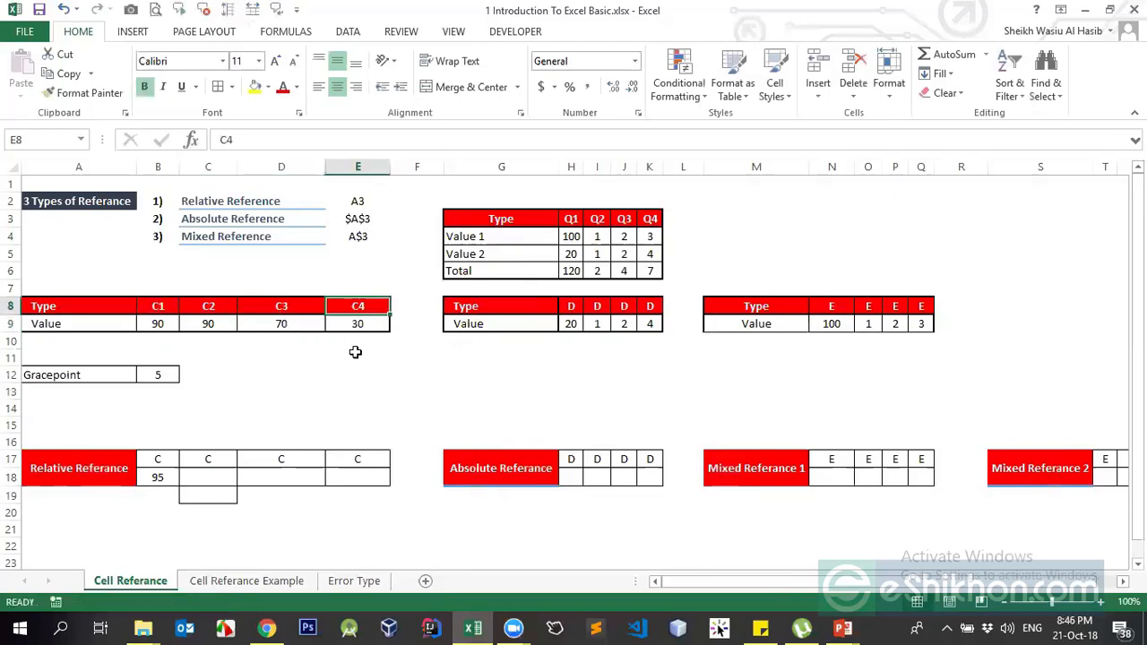
pyautogui.press('Down')
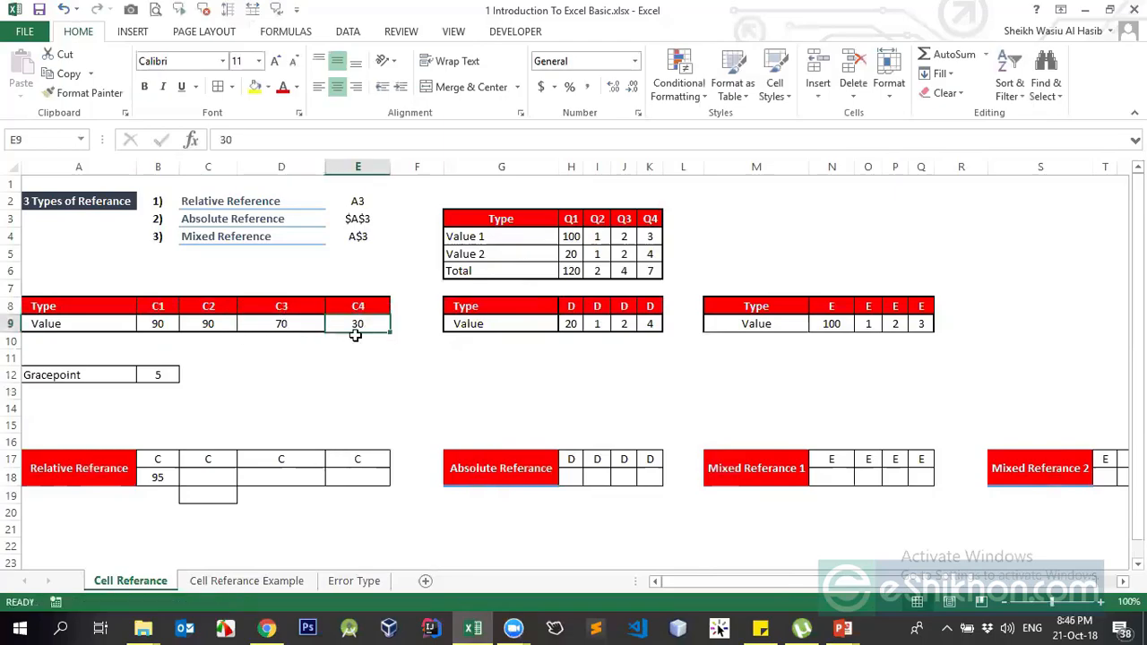
pyautogui.click(158, 478)
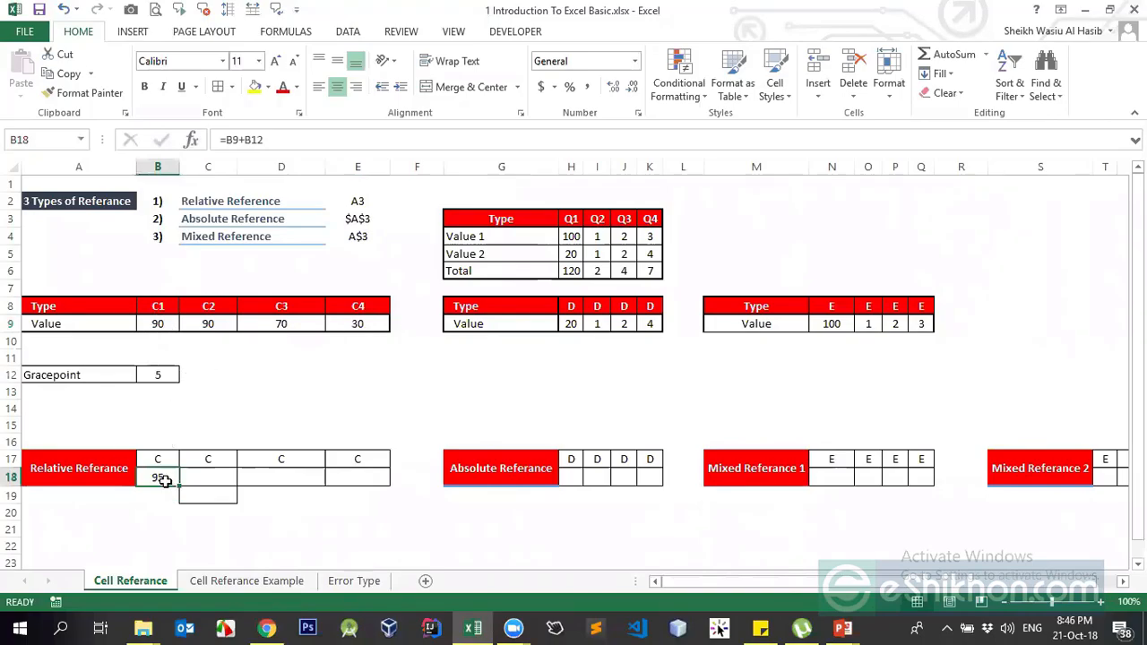
# - Enter a formula in B18 that adds 5 to the value 90 above it
pyautogui.write('=')
pyautogui.press('Up')
pyautogui.press('Up')
pyautogui.press('Up')
pyautogui.press('Up')
pyautogui.press('Up')
pyautogui.press('Up')
pyautogui.press('Up')
pyautogui.press('Up')
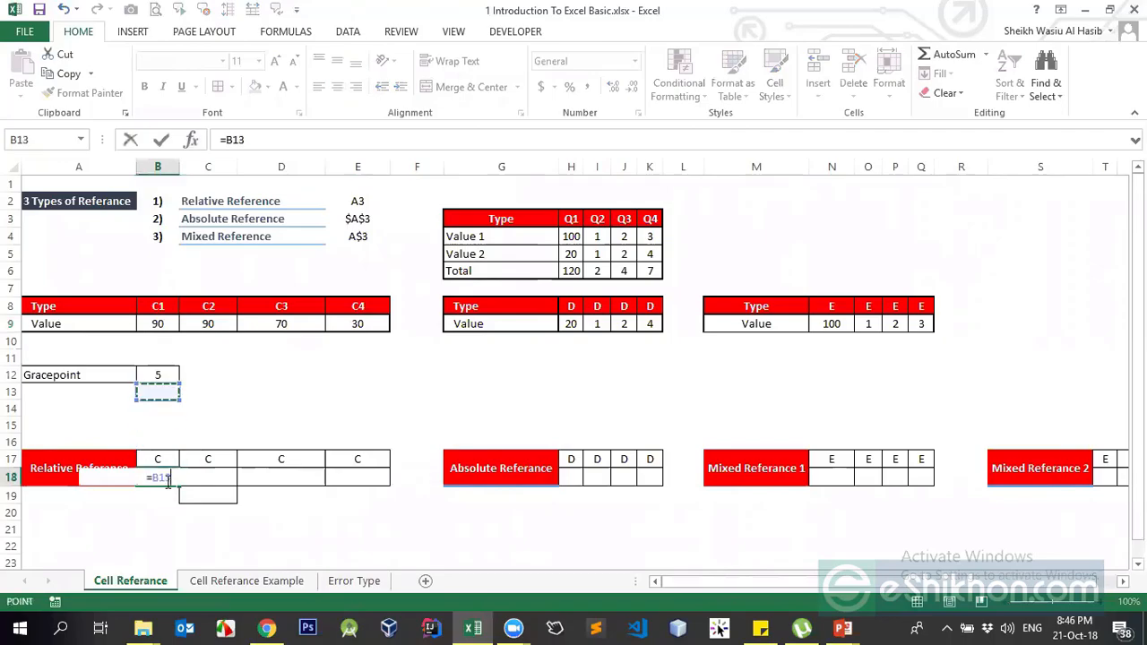
pyautogui.press('Up')
pyautogui.write('+')
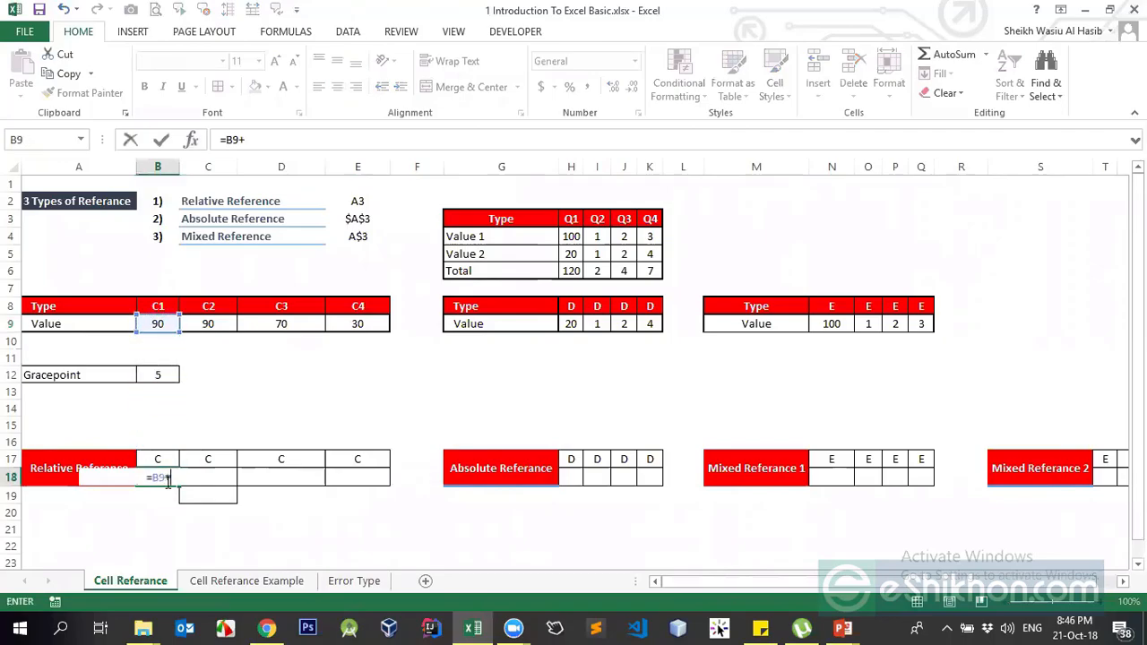
pyautogui.write('5')
pyautogui.click(166, 481)
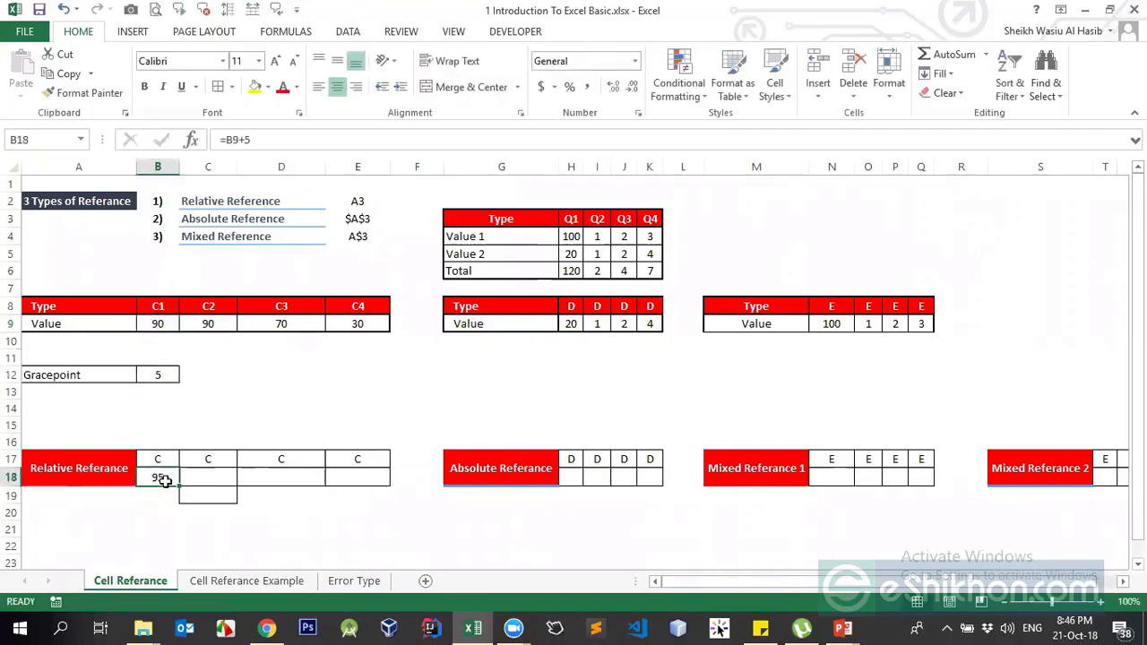
# - Copy the +5 formula across the four Relative Referance cells in row 18
pyautogui.hotkey('ctrl', 'c')
pyautogui.press('Right')
pyautogui.press('Return')
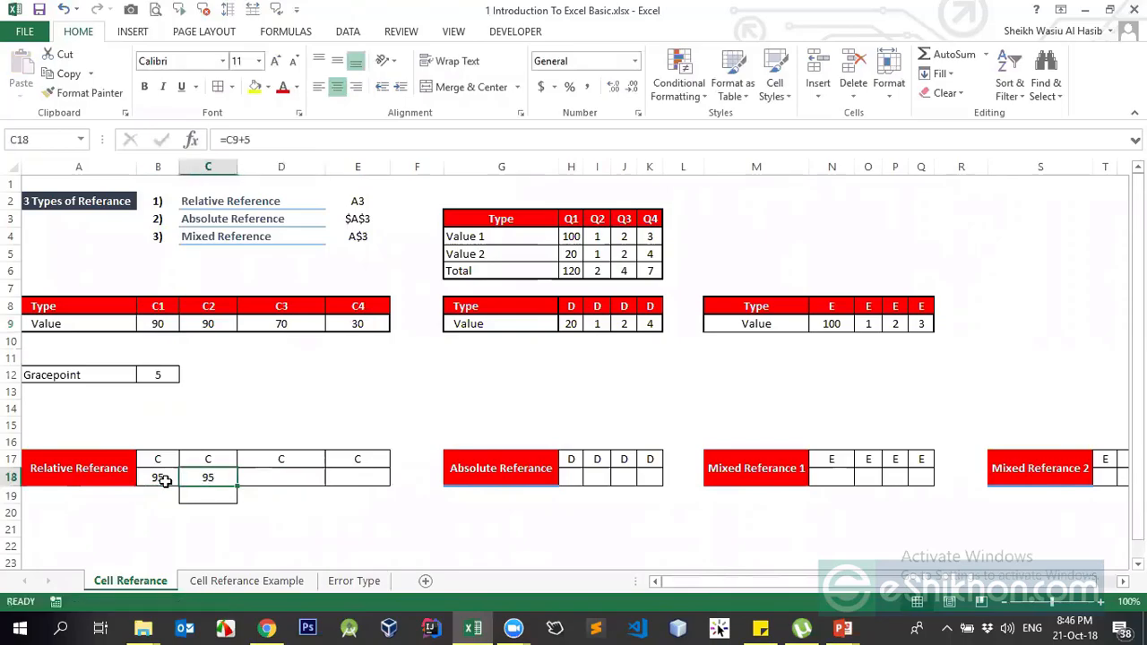
pyautogui.hotkey('ctrl', 'c')
pyautogui.press('Right')
pyautogui.press('Return')
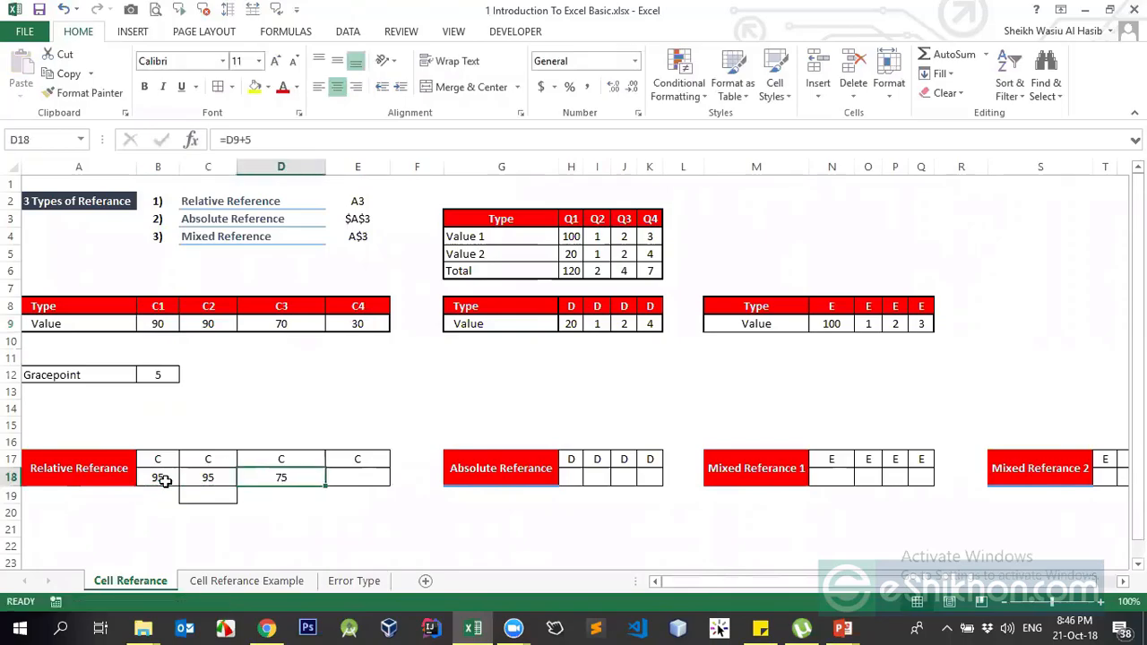
pyautogui.hotkey('ctrl', 'c')
pyautogui.press('Right')
pyautogui.press('Return')
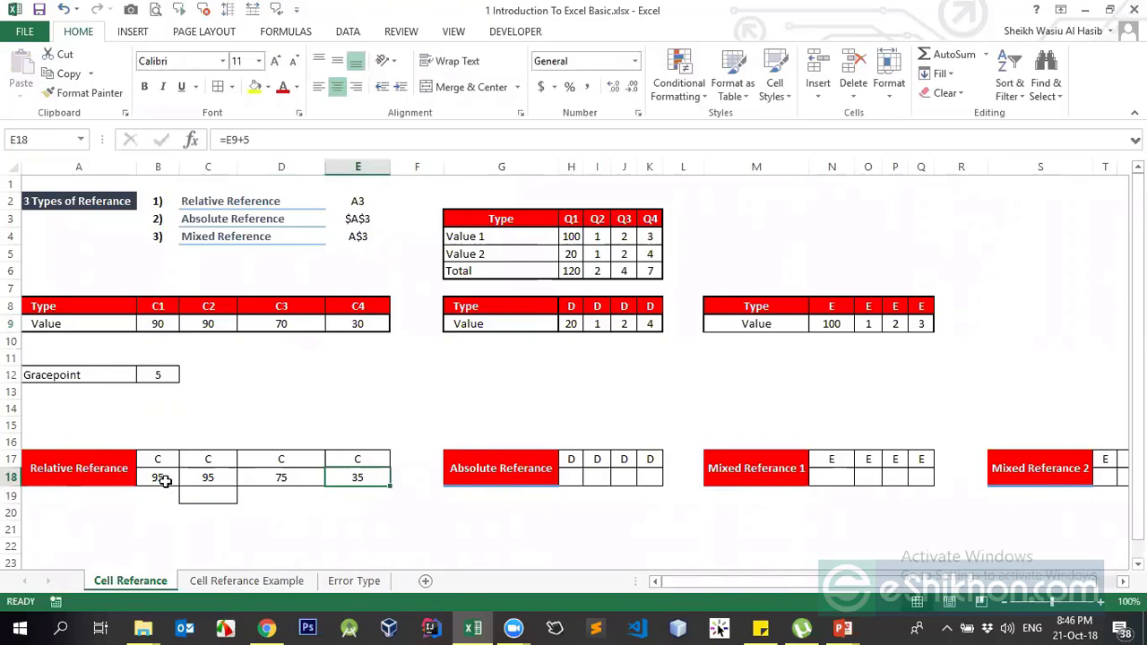
pyautogui.press('Left')
pyautogui.press('Left')
pyautogui.press('Left')
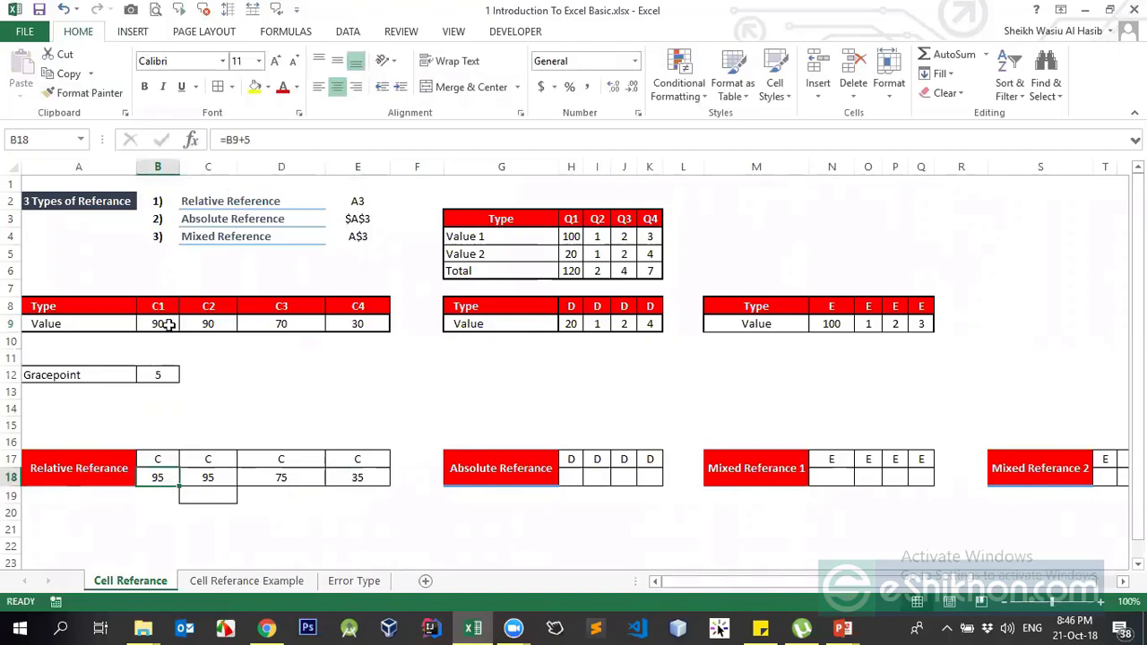
# - Check the source values, undo the last paste and delete the row 18 results
pyautogui.click(168, 325)
pyautogui.click(160, 478)
pyautogui.click(145, 383)
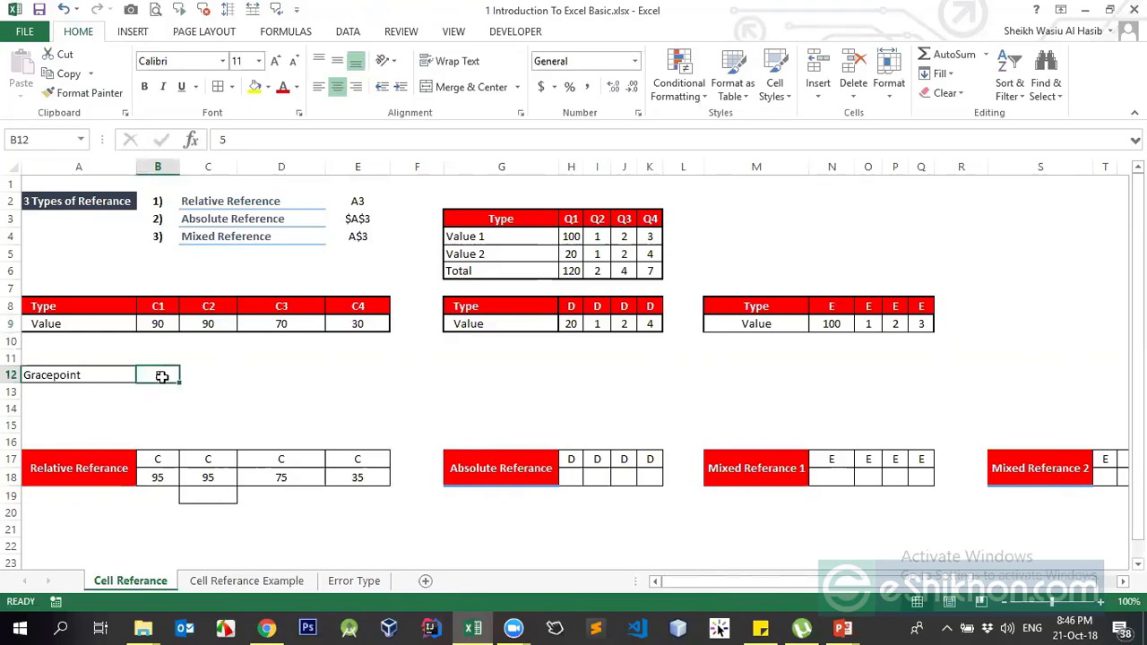
pyautogui.moveTo(159, 479); pyautogui.dragTo(378, 476)
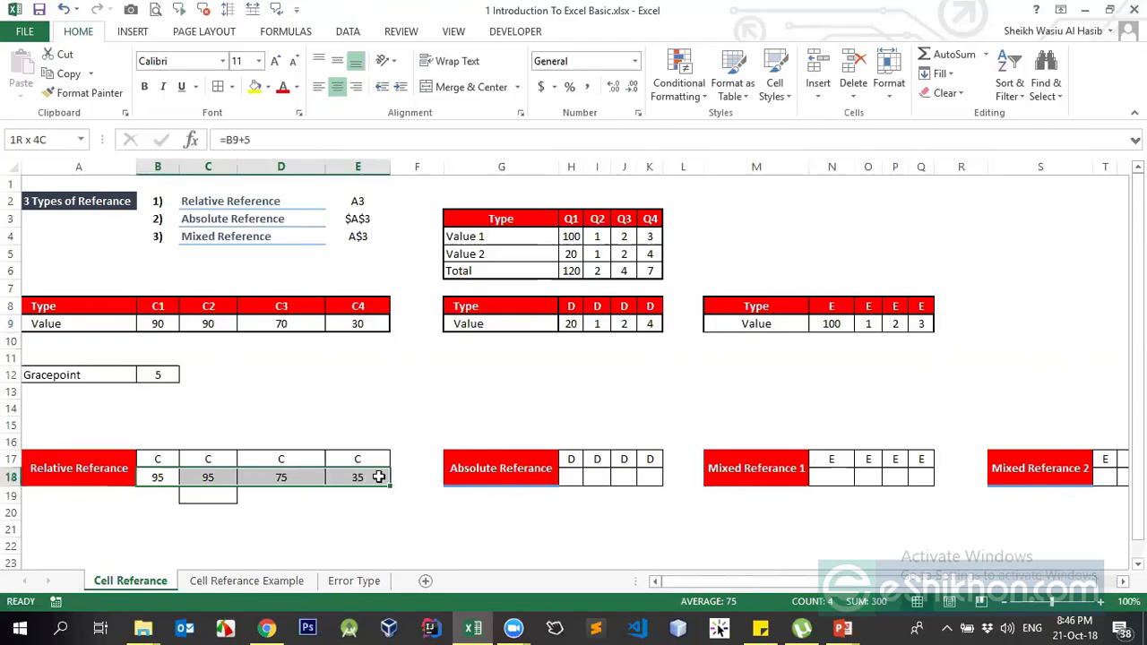
pyautogui.hotkey('ctrl', 'z')
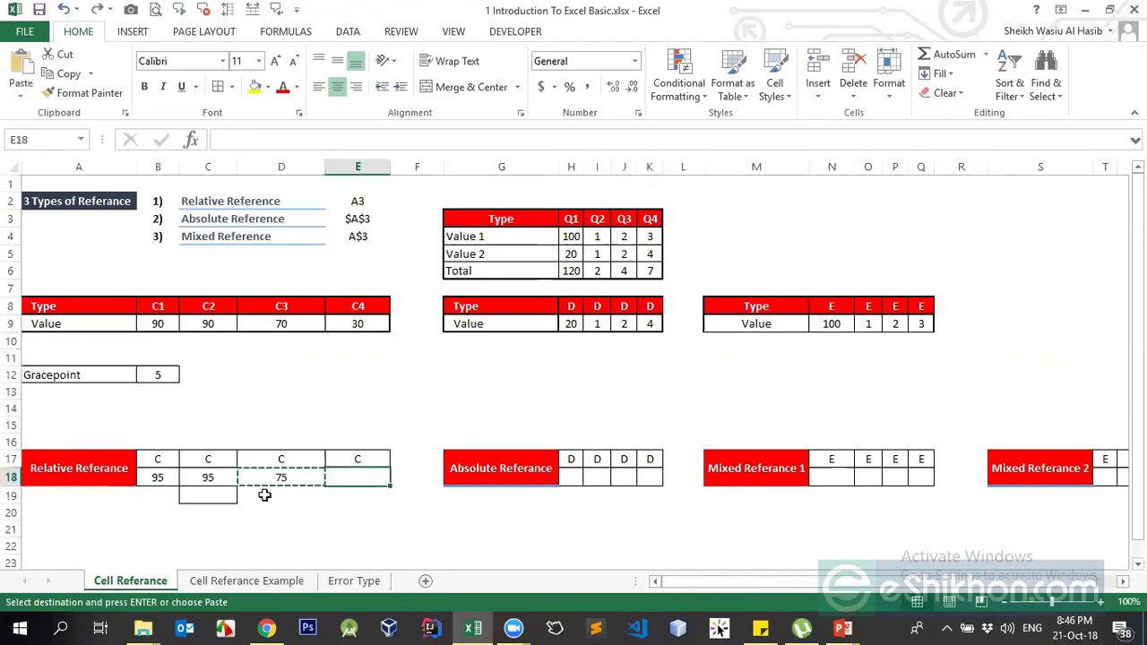
pyautogui.moveTo(161, 479); pyautogui.dragTo(358, 466)
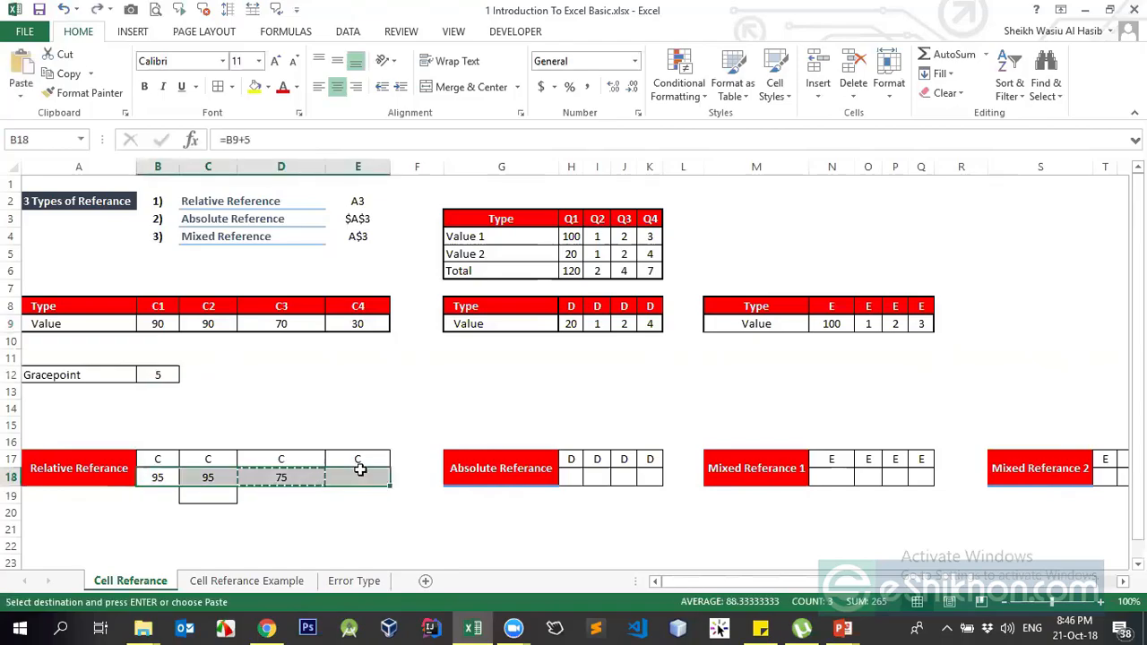
pyautogui.press('Delete')
pyautogui.click(158, 474)
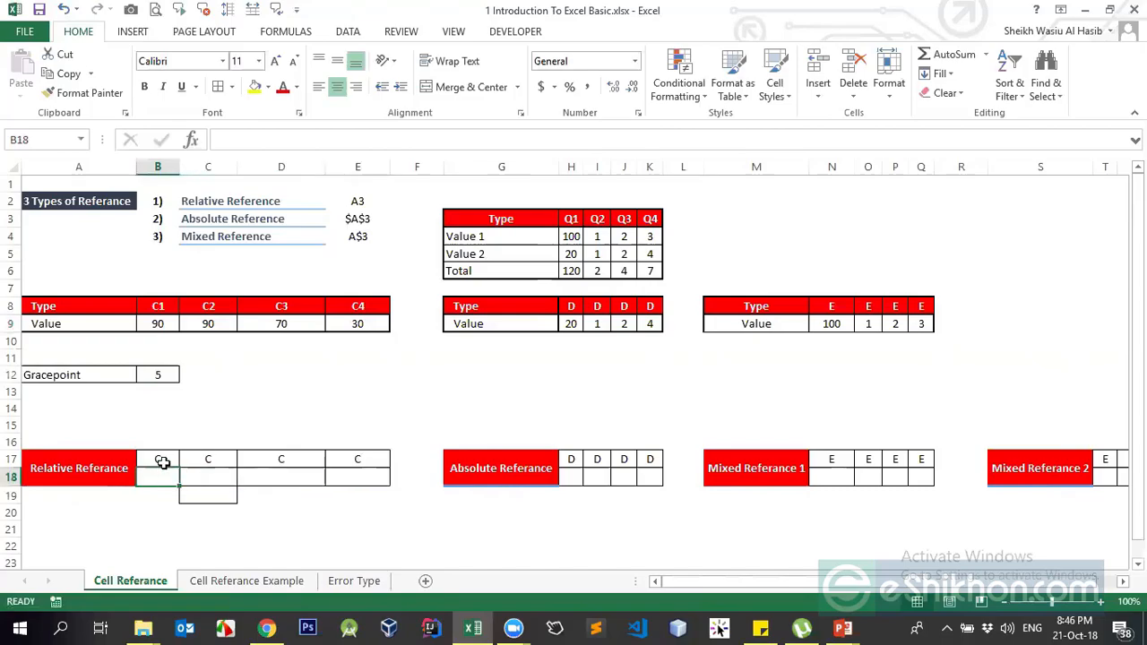
# - Enter =B9+B12 in B18 so it shows 95, and copy it
pyautogui.write('=')
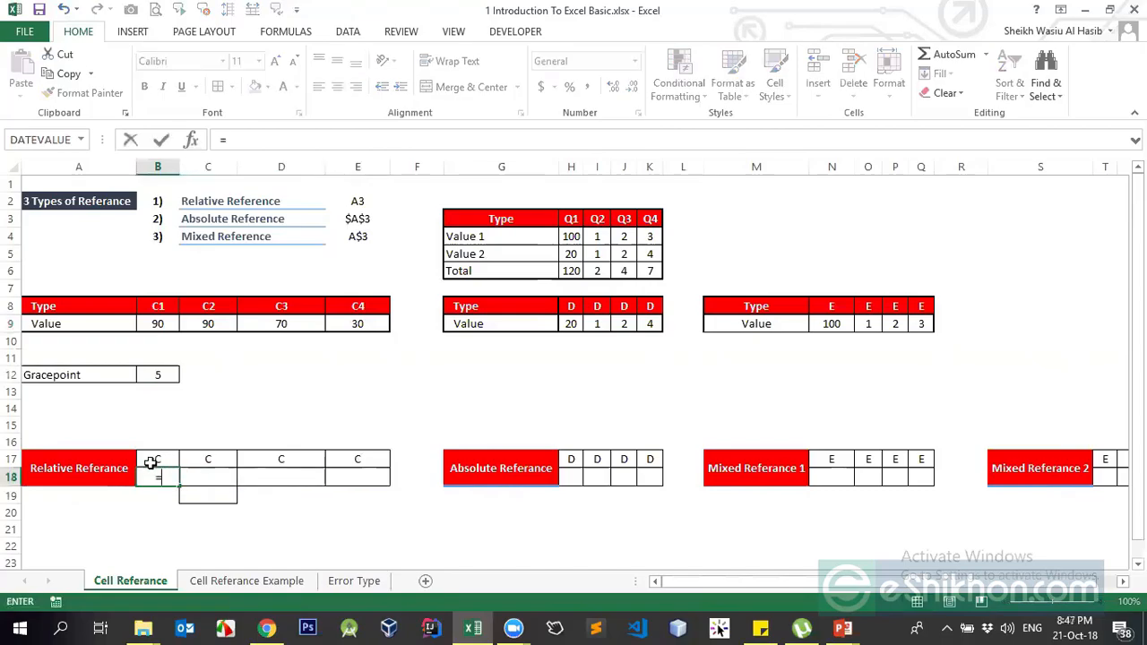
pyautogui.click(162, 328)
pyautogui.write('+')
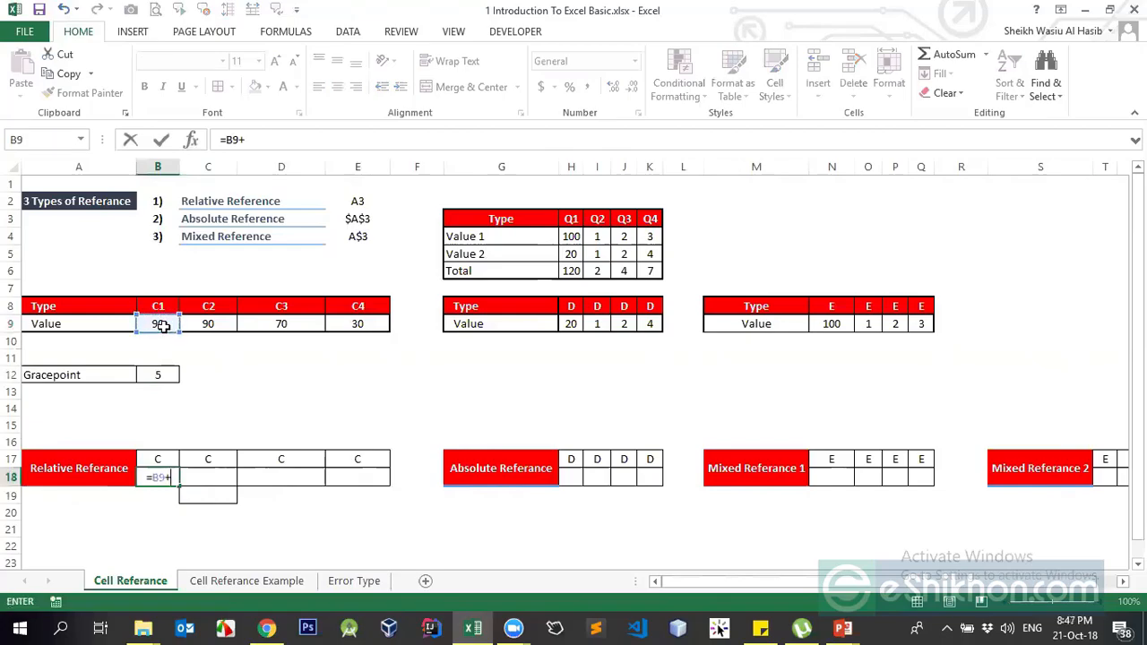
pyautogui.click(160, 376)
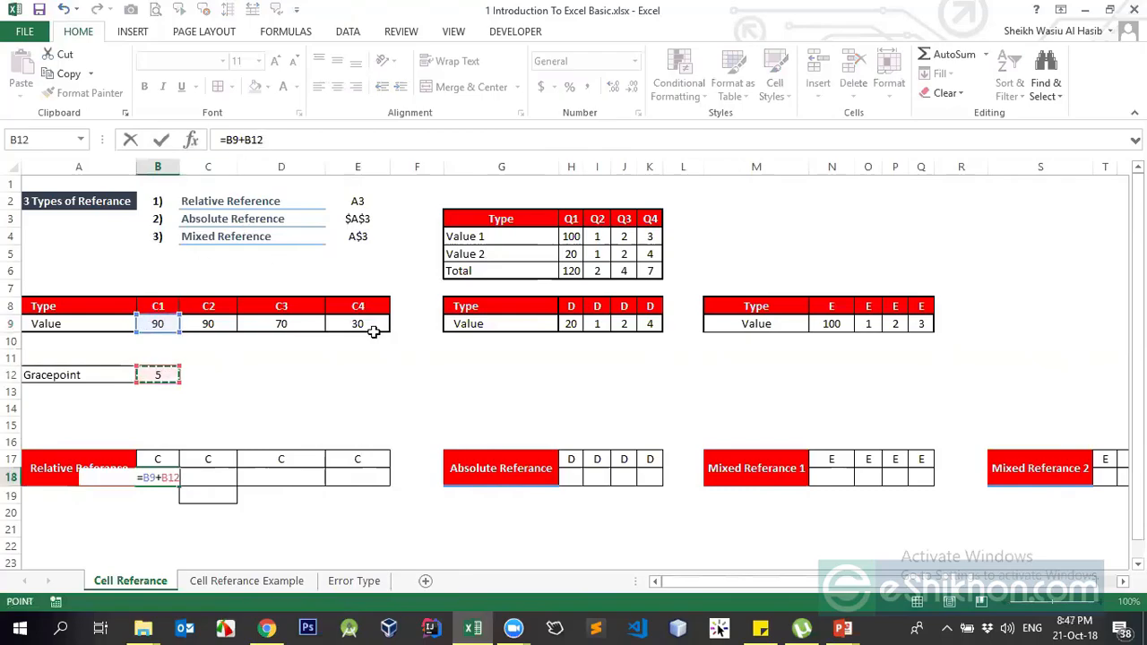
pyautogui.press('Return')
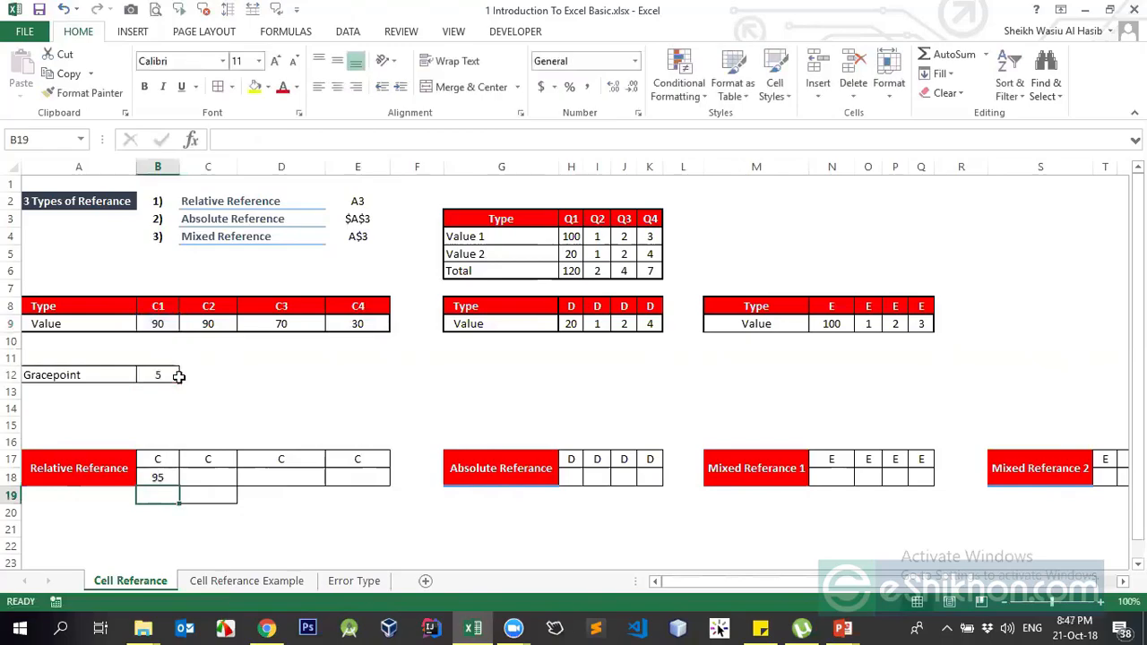
pyautogui.press('Up')
pyautogui.hotkey('ctrl', 'c')
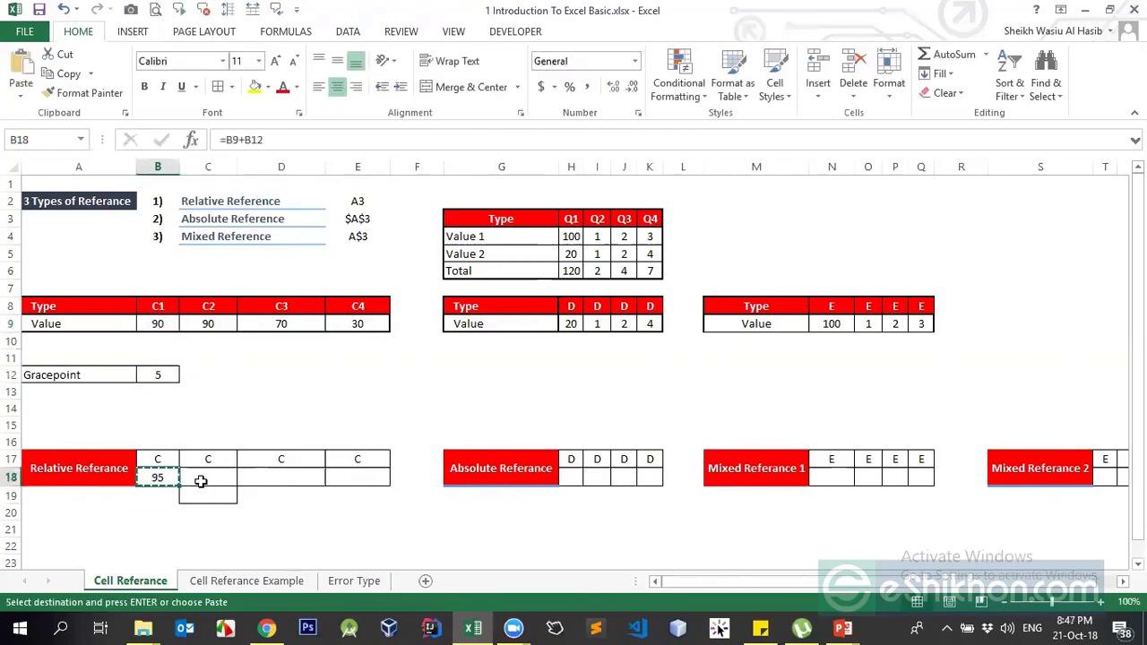
# - Select C18:E18 as the paste target, then recheck the Gracepoint in B12 and B18
pyautogui.moveTo(201, 481); pyautogui.dragTo(349, 476)
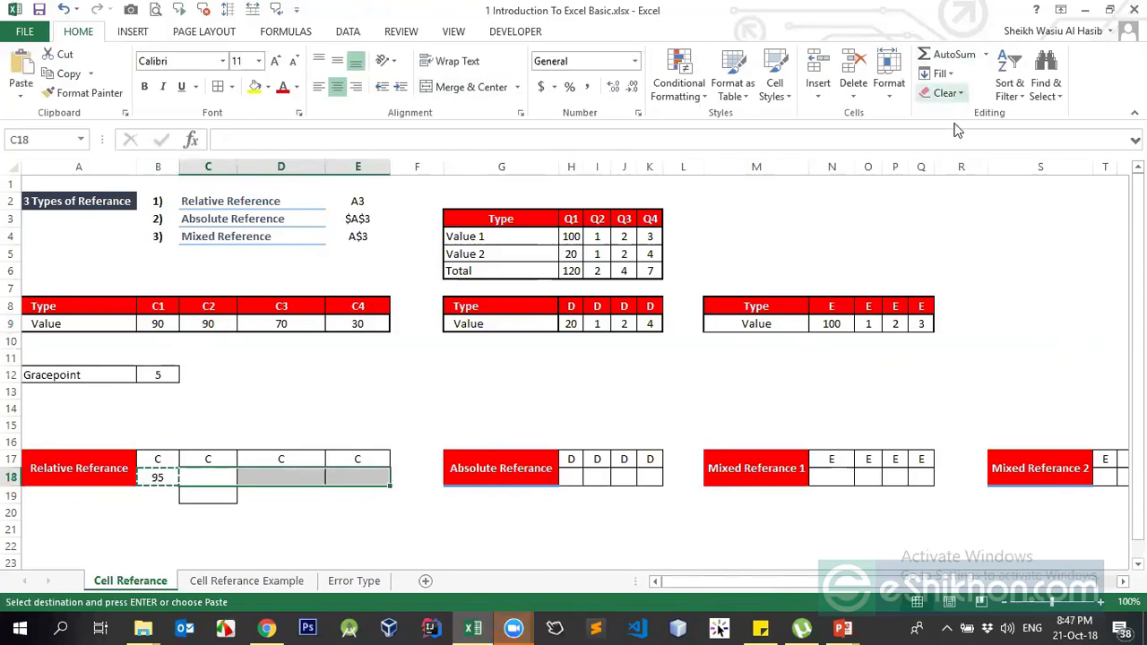
pyautogui.click(559, 573)
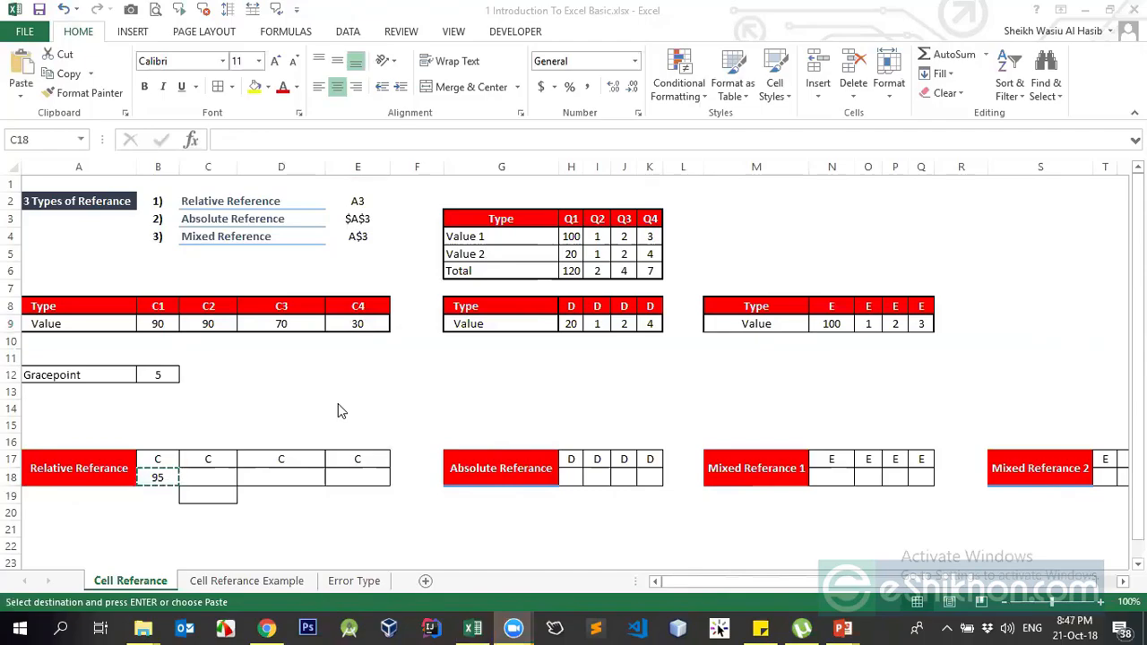
pyautogui.click(155, 474)
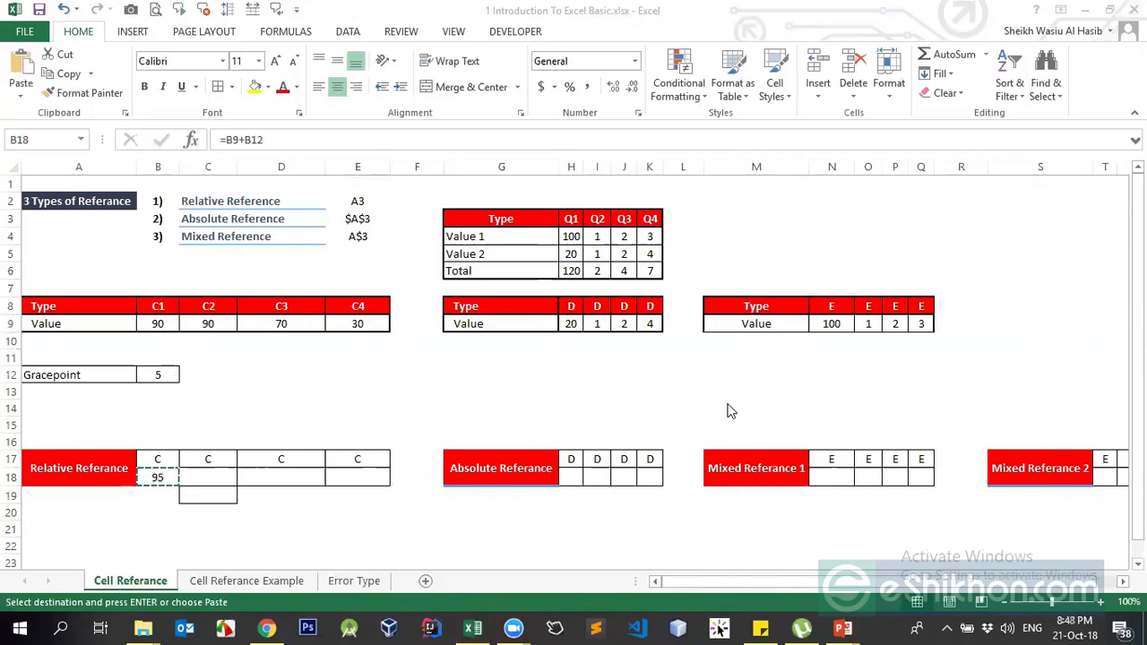
pyautogui.click(170, 475)
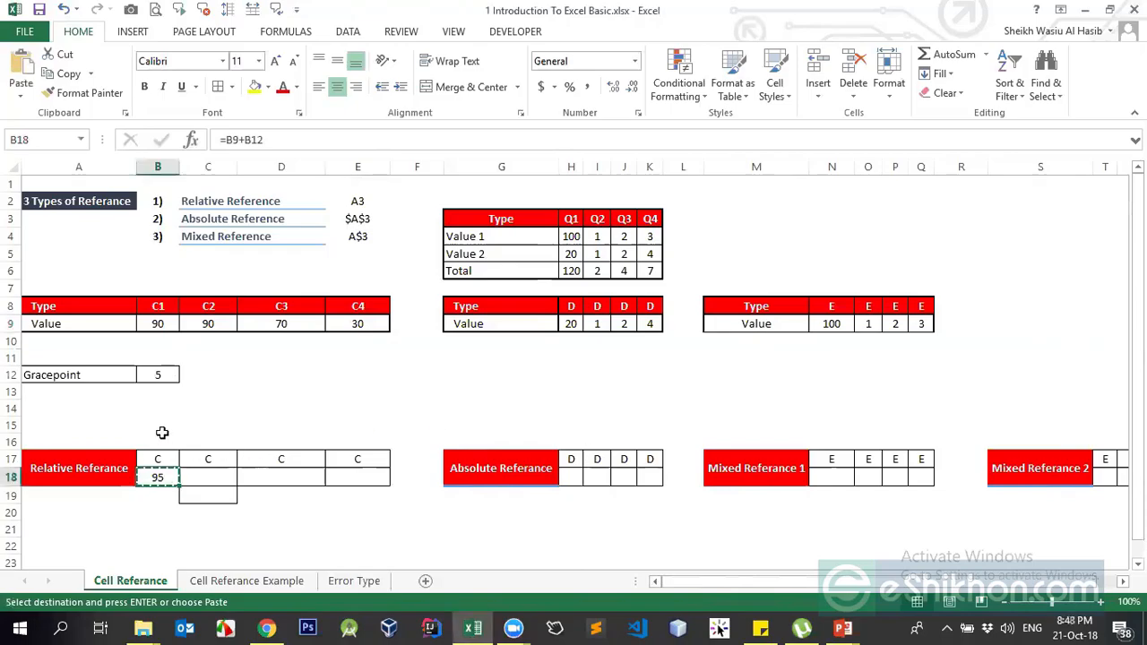
pyautogui.click(158, 377)
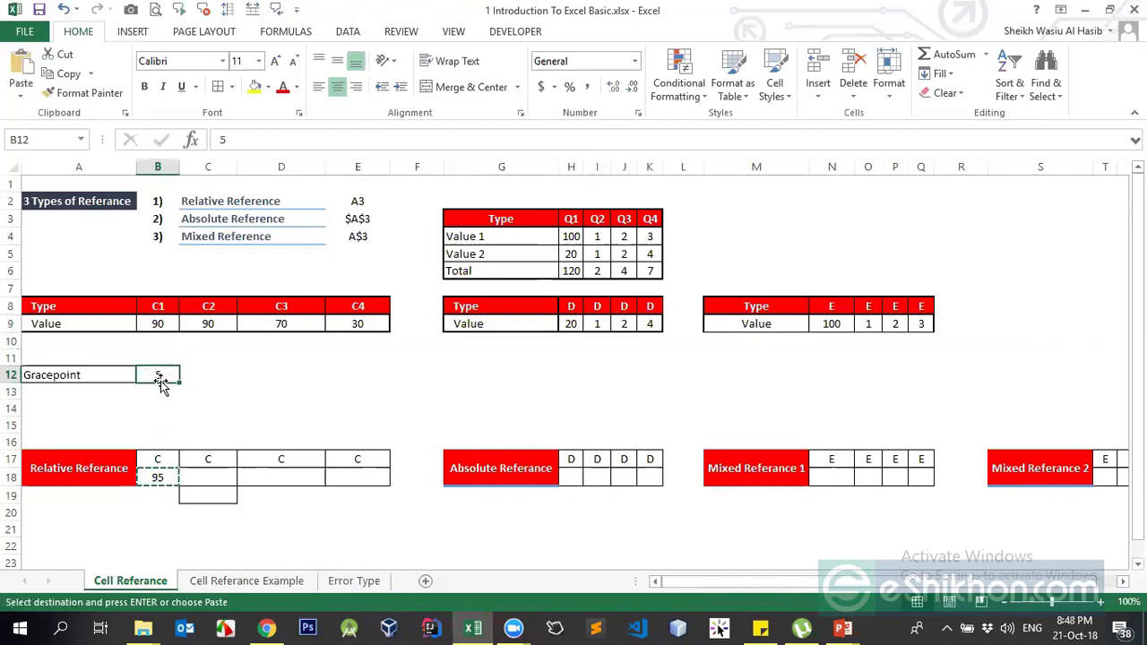
pyautogui.click(162, 481)
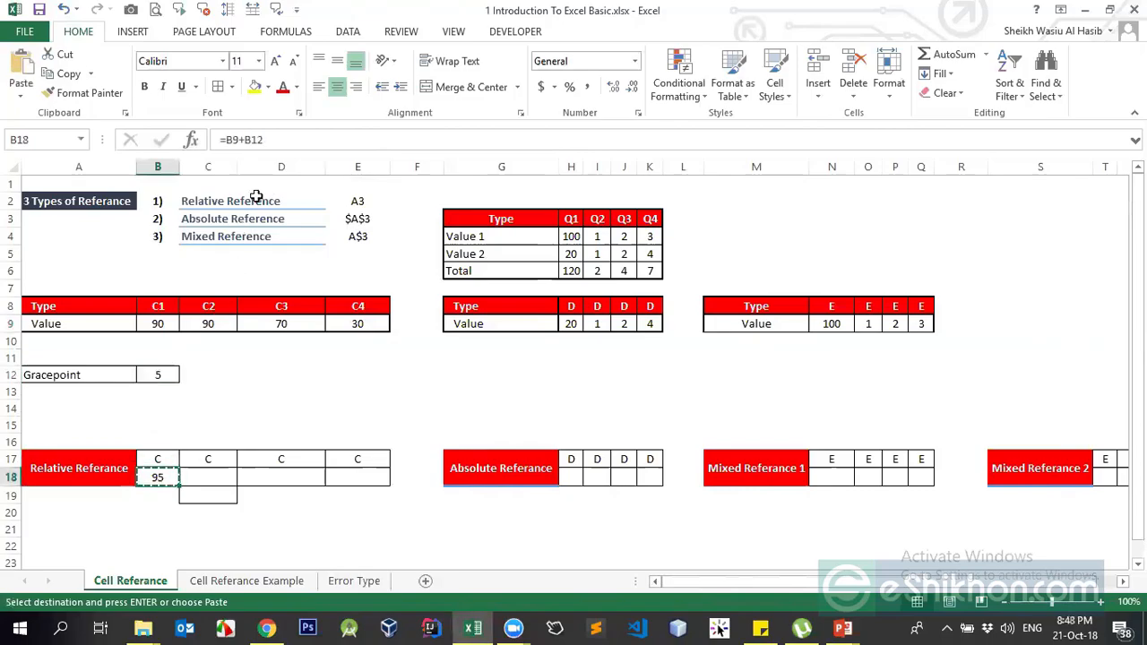
# - Open B18's formula unchanged, then try a $ in B12 and undo it back to 5
pyautogui.click(237, 139)
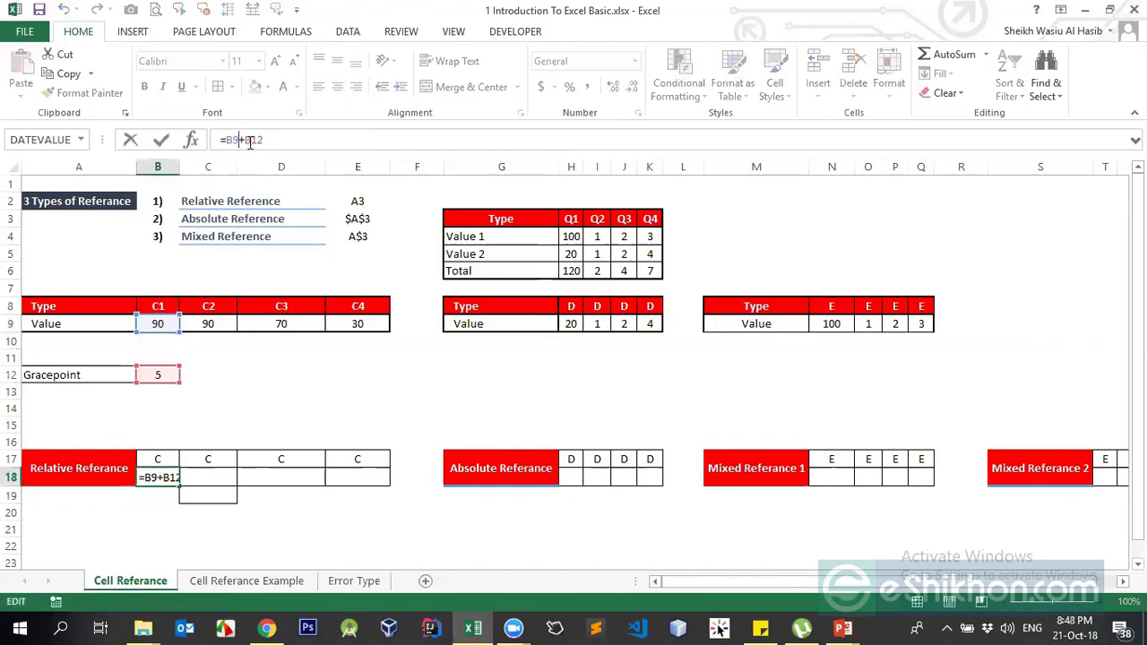
pyautogui.click(280, 139)
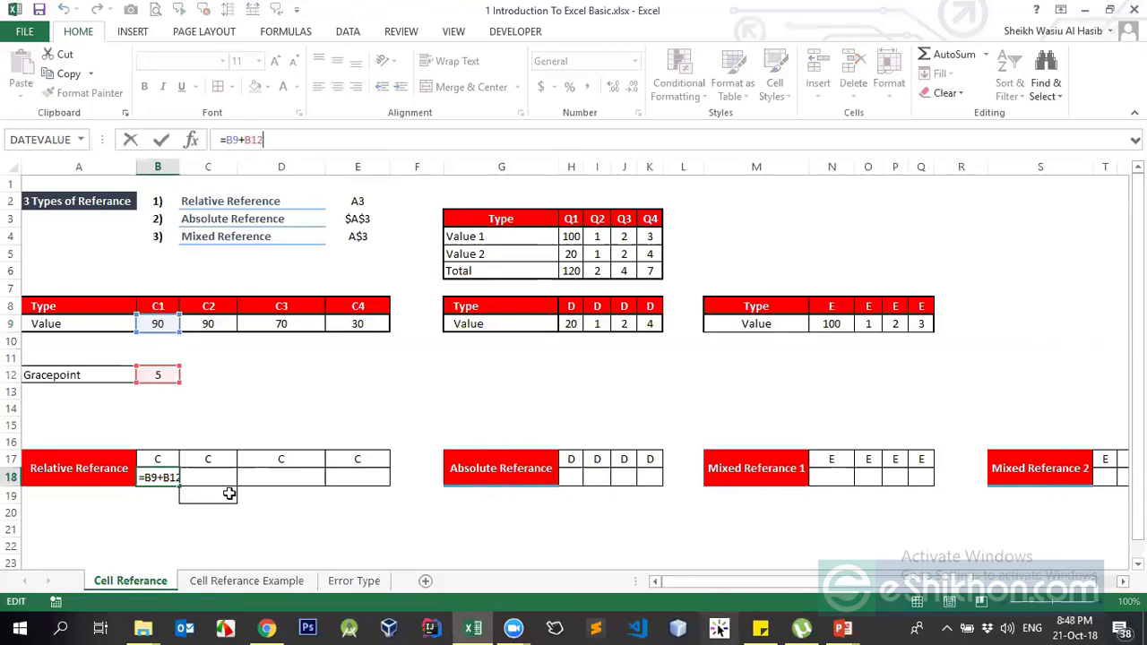
pyautogui.press('Return')
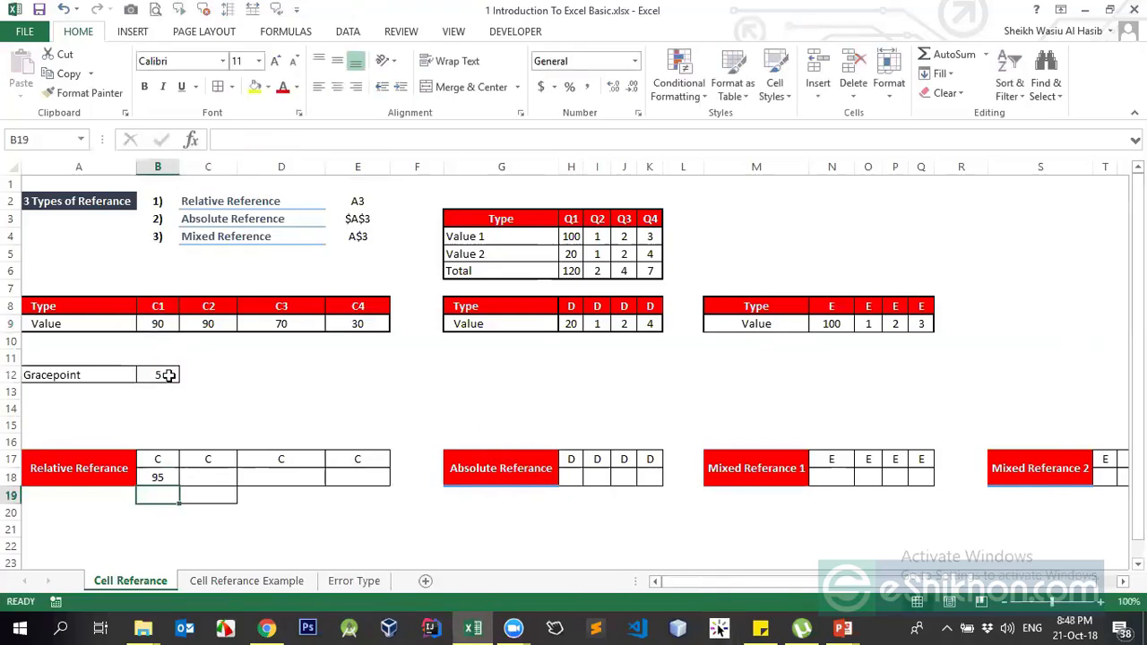
pyautogui.click(158, 376)
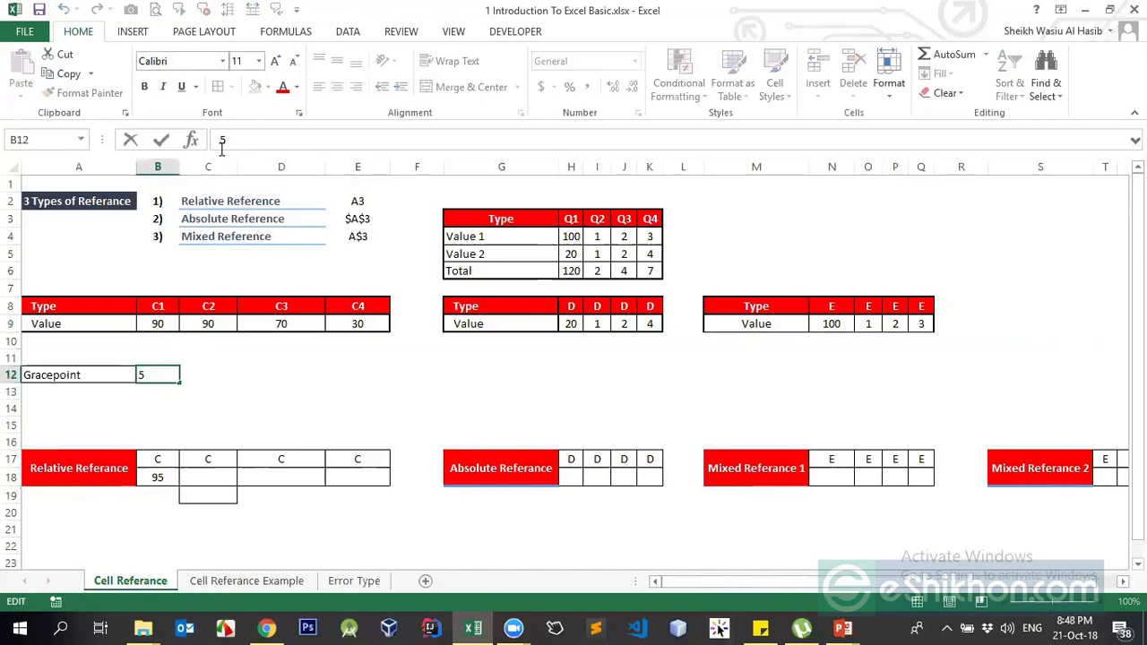
pyautogui.write('$')
pyautogui.press('Return')
pyautogui.press('Up')
pyautogui.hotkey('ctrl', 'z')
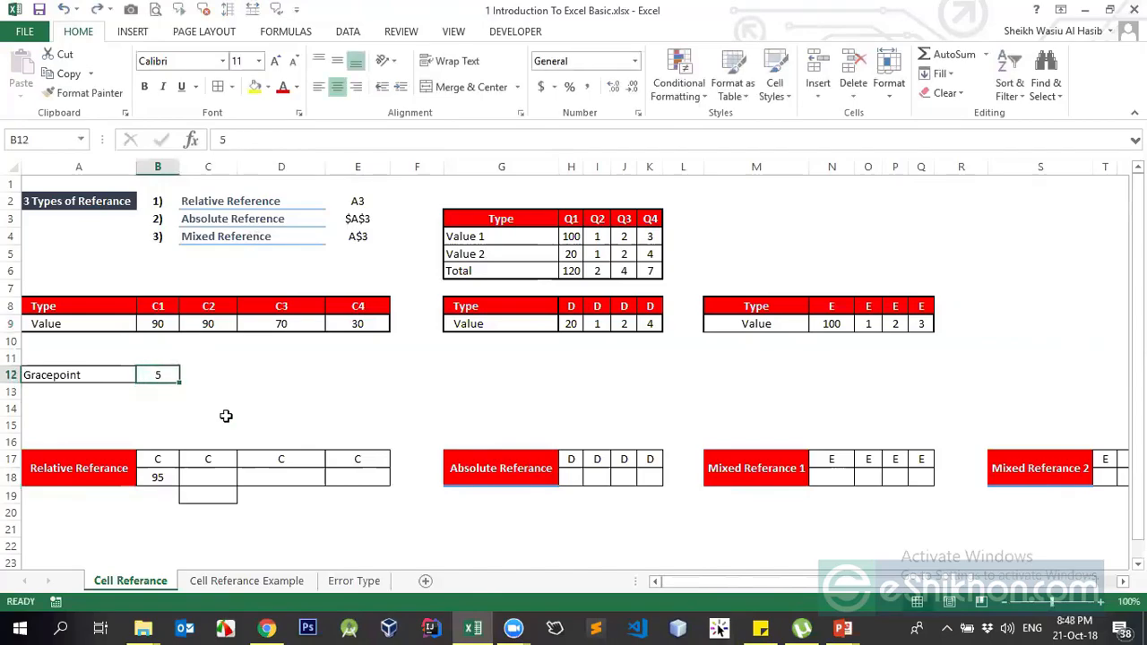
pyautogui.click(158, 476)
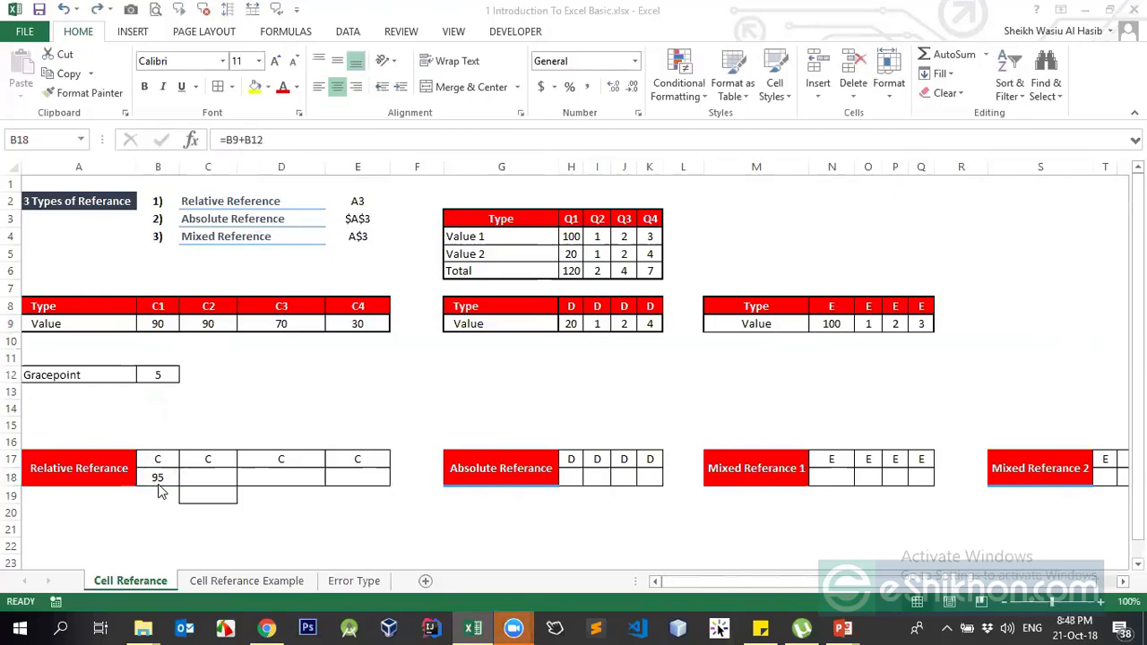
# - Change B18's formula to =B9+$B$12, still showing 95
pyautogui.click(246, 141)
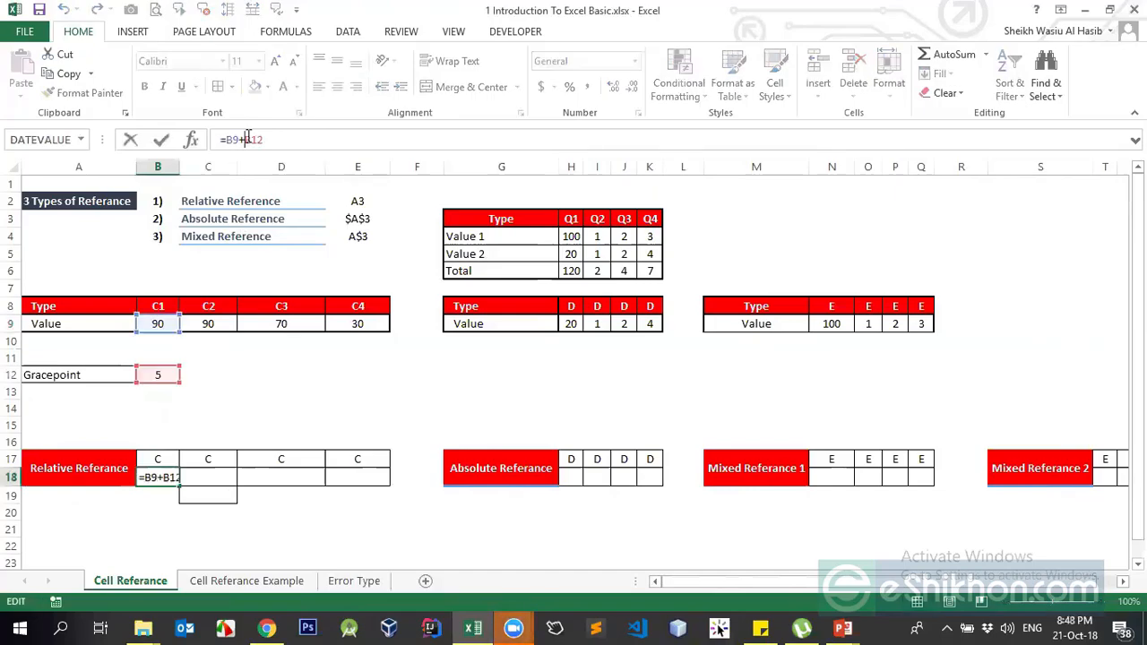
pyautogui.write('$')
pyautogui.press('Right')
pyautogui.write('$')
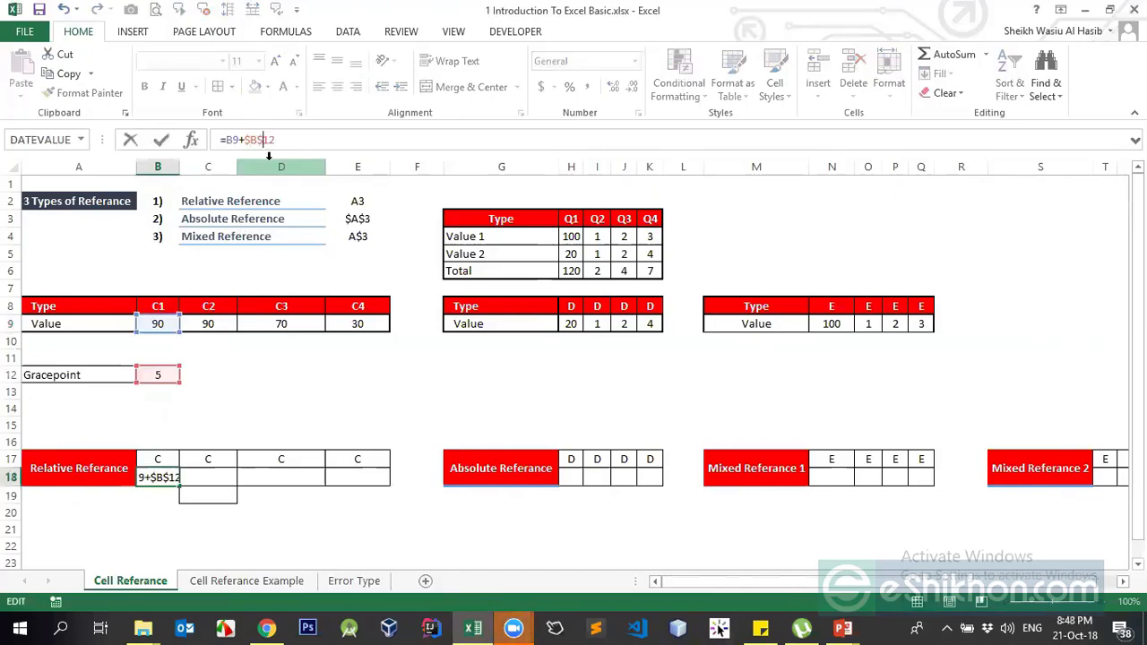
pyautogui.press('Return')
pyautogui.press('Up')
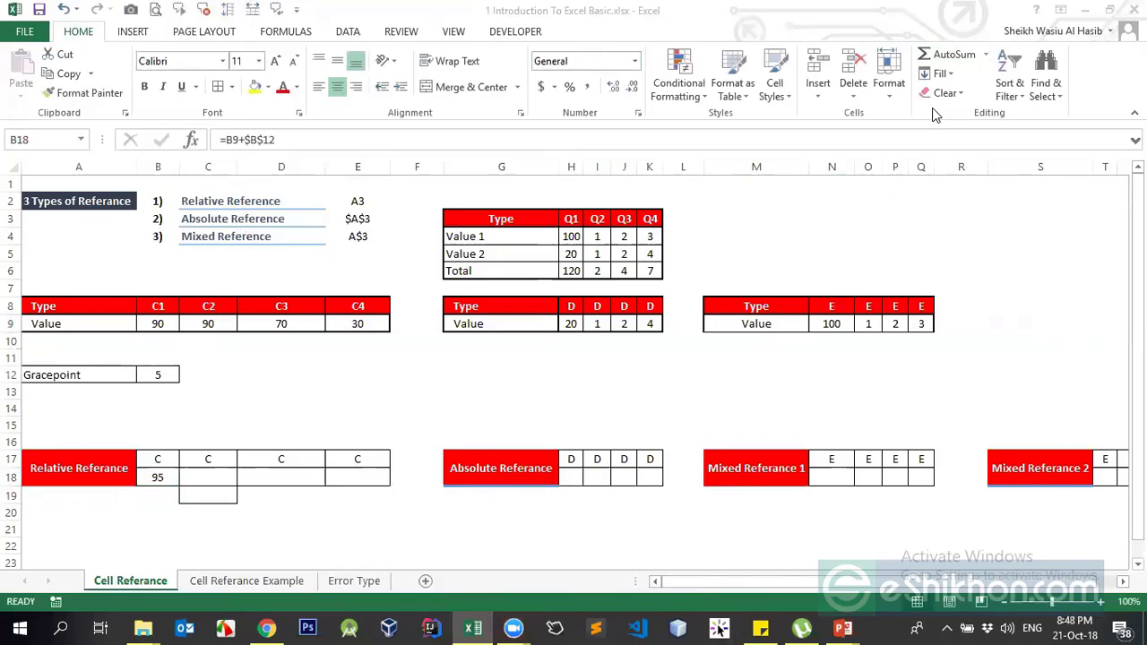
# - Paste the locked =B9+$B$12 formula across B18:E18
pyautogui.hotkey('ctrl', 'c')
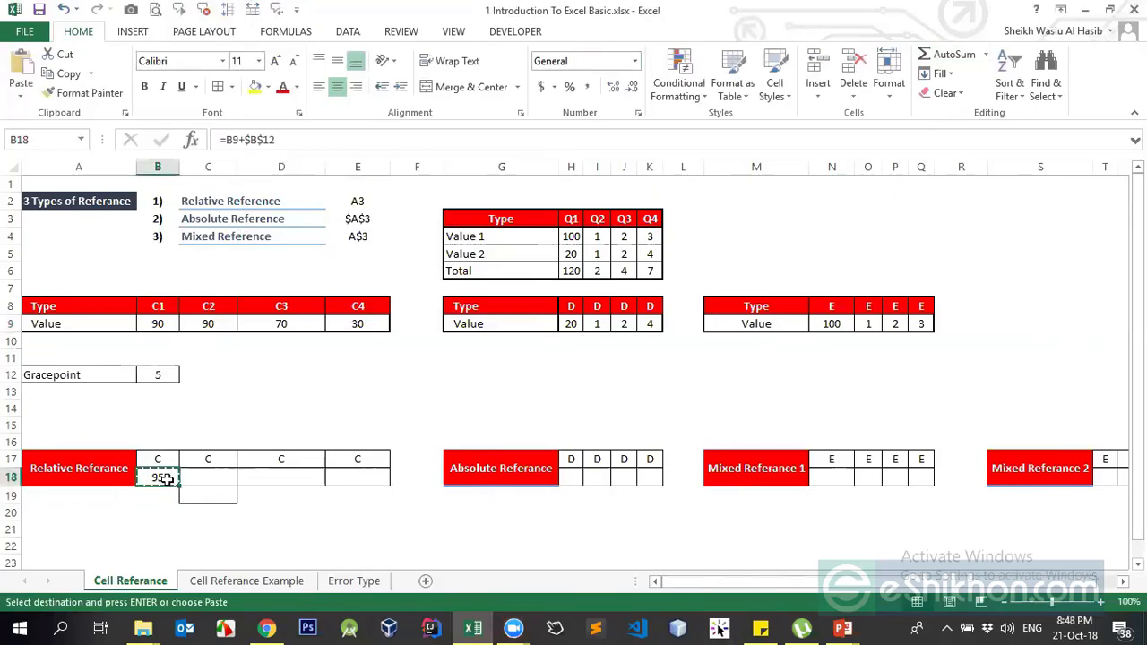
pyautogui.moveTo(166, 480); pyautogui.dragTo(343, 448)
pyautogui.press('Return')
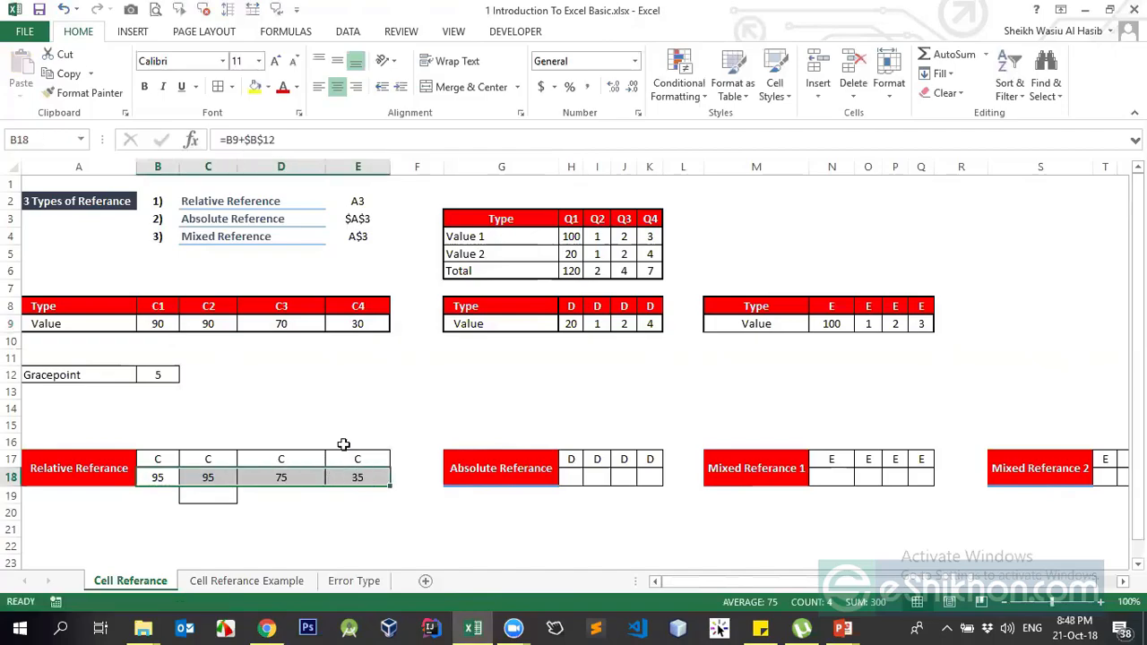
pyautogui.click(287, 409)
# - Set the Gracepoint in B12 to 2, then to 1
pyautogui.click(160, 374)
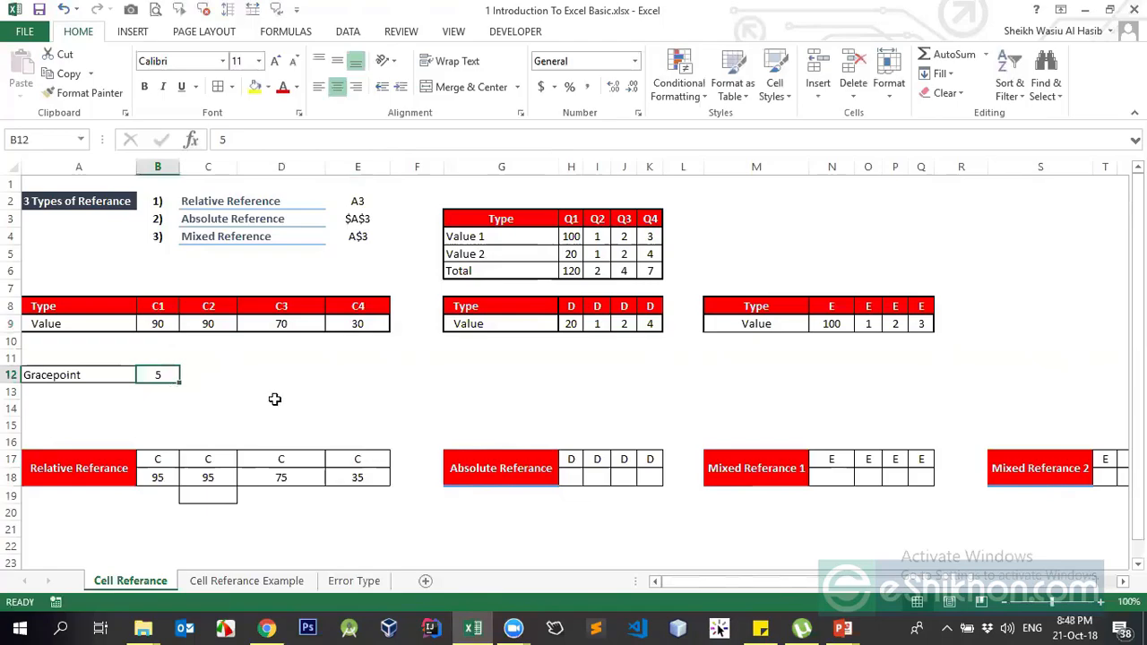
pyautogui.write('2')
pyautogui.press('Return')
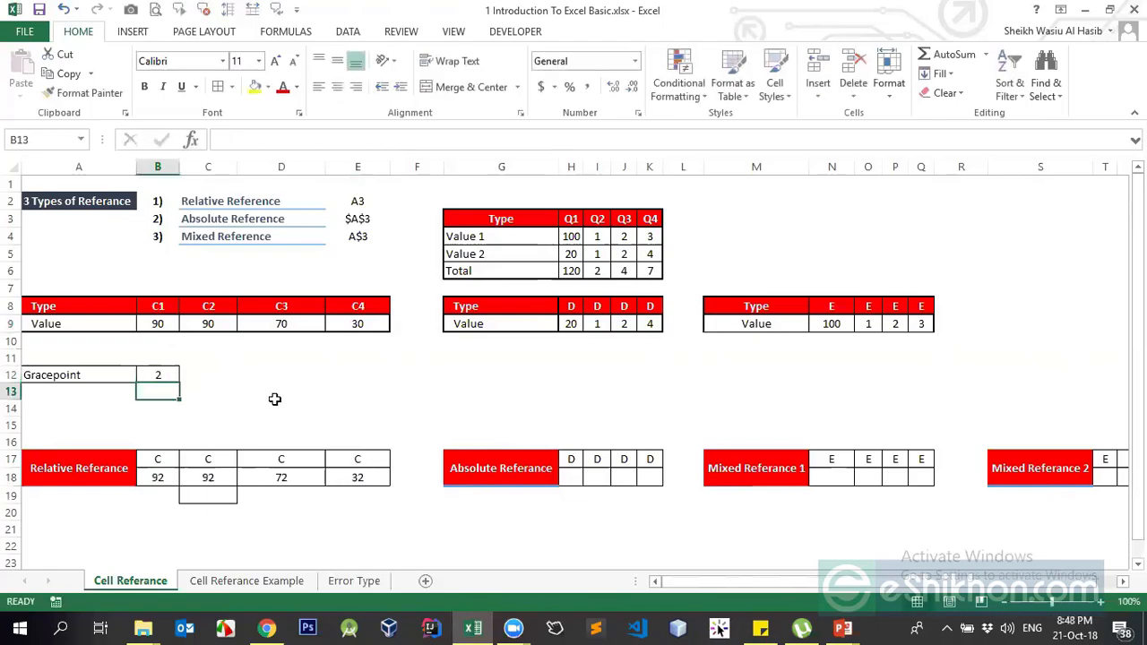
pyautogui.click(160, 477)
pyautogui.click(166, 375)
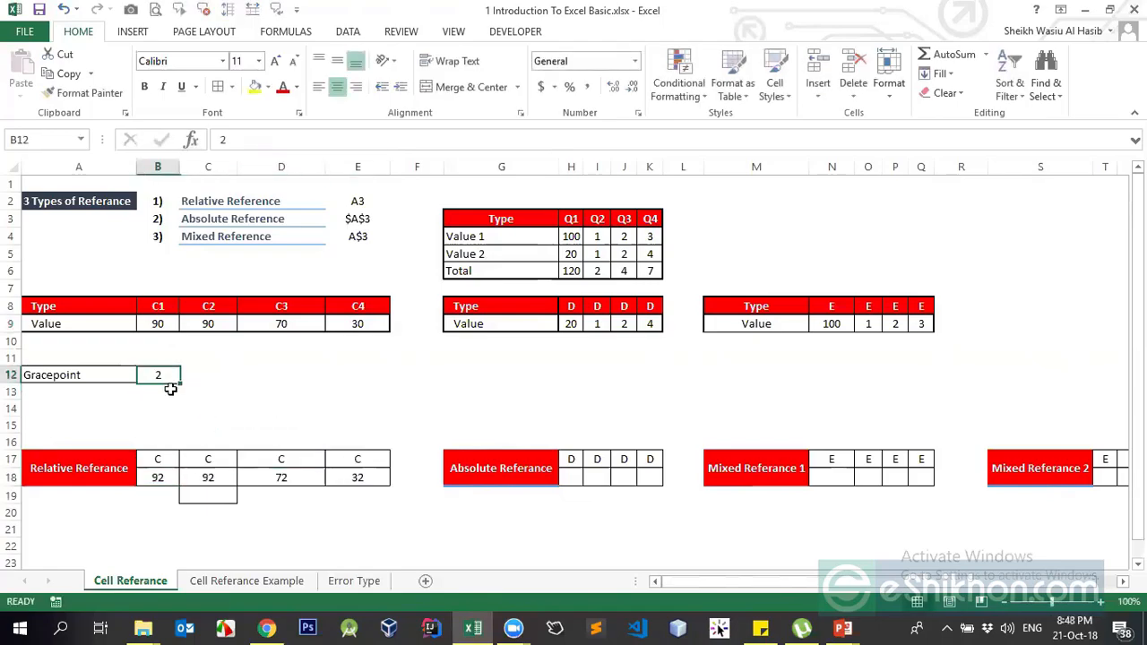
pyautogui.write('1')
pyautogui.press('Return')
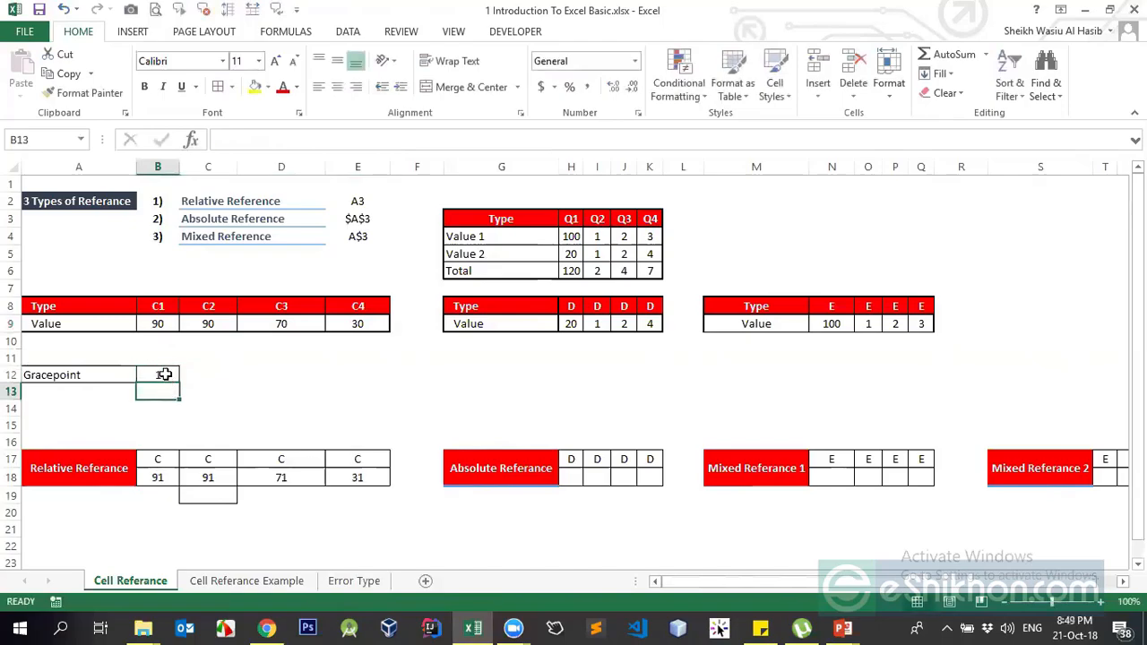
# - Change the Gracepoint in B12 to 10, then to -10
pyautogui.click(163, 376)
pyautogui.write('10')
pyautogui.press('Return')
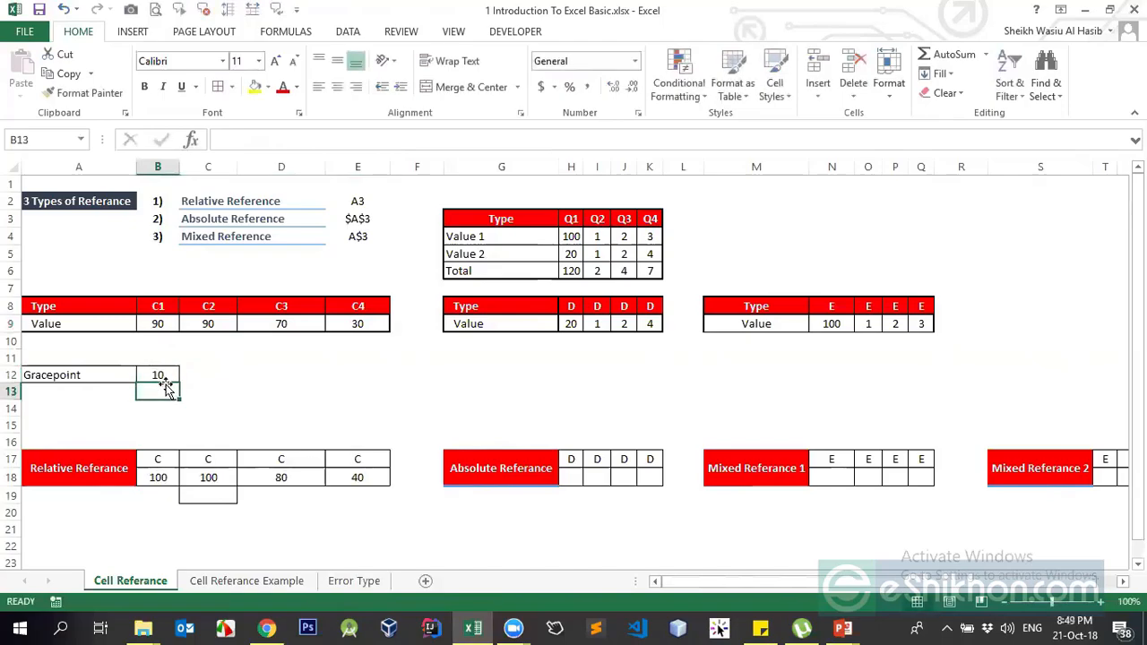
pyautogui.click(167, 375)
pyautogui.write('-')
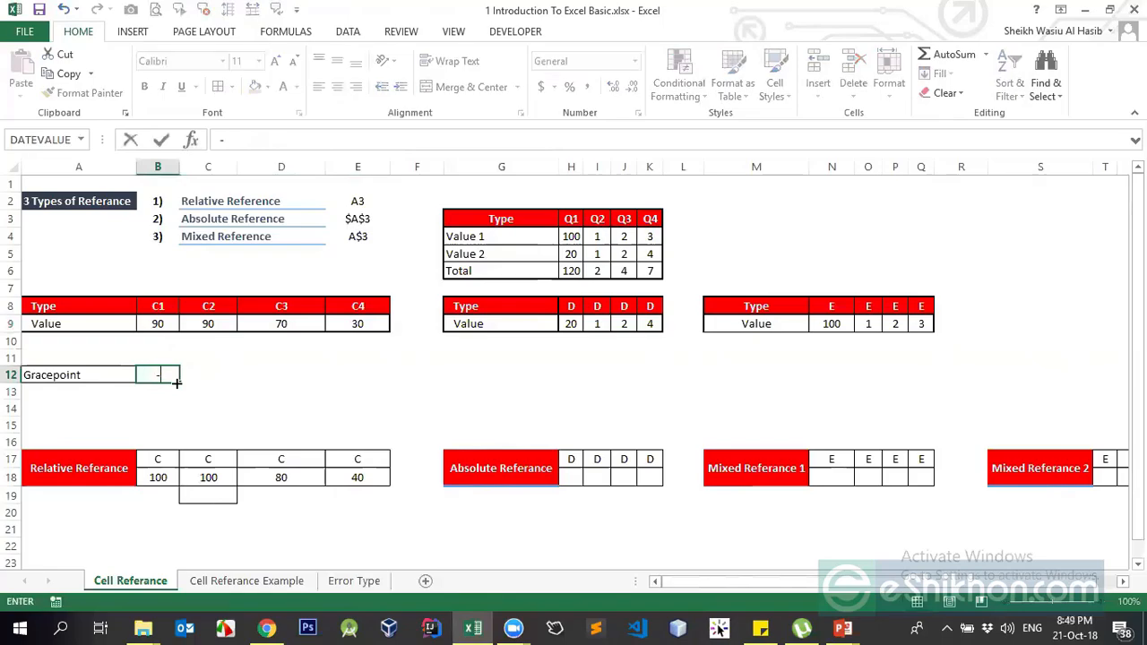
pyautogui.write('10')
pyautogui.click(177, 382)
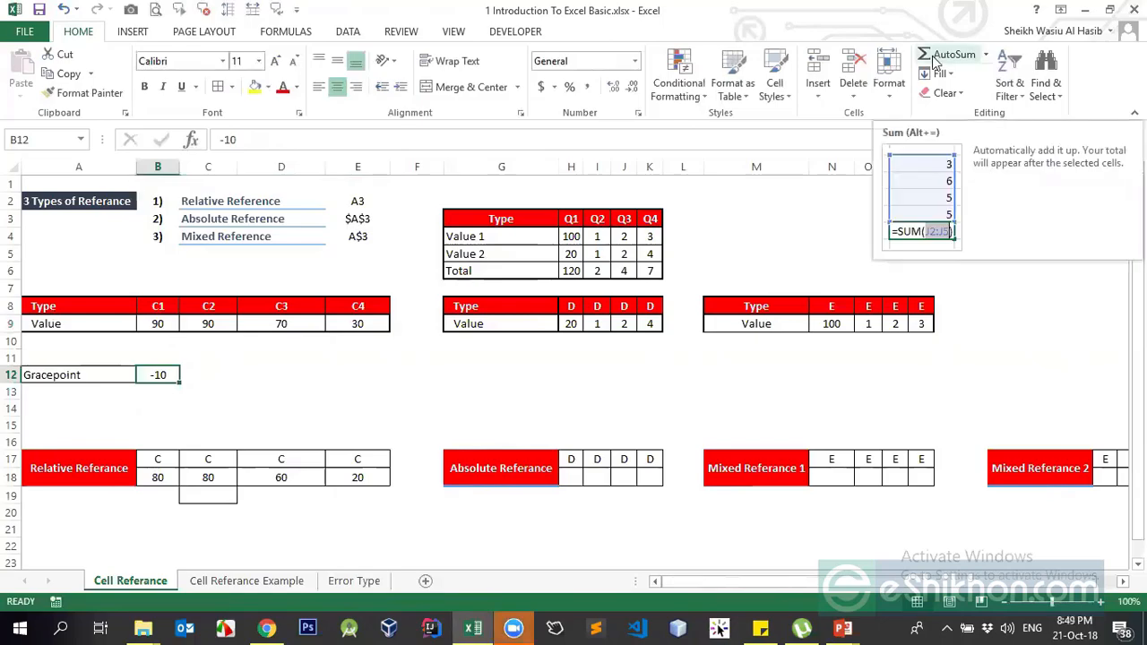
# - Delete the Gracepoint value in B12 so row 18 shows 90, 90, 70, 30
pyautogui.click(514, 627)
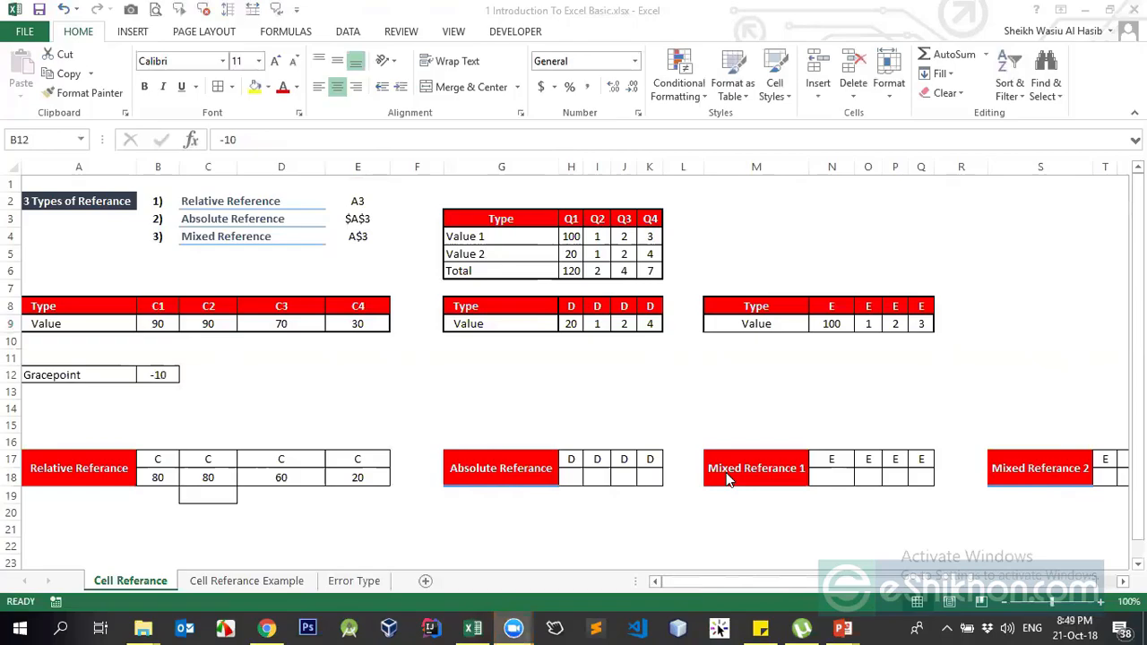
pyautogui.click(163, 378)
pyautogui.press('Delete')
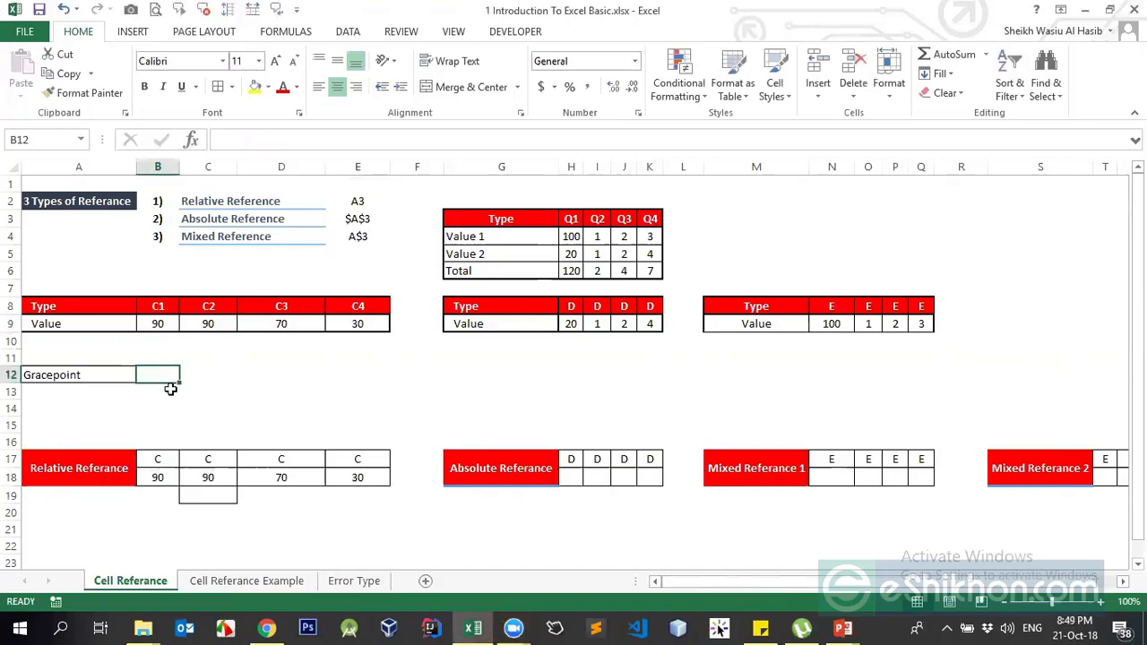
pyautogui.click(248, 581)
# - Switch to the Cell Referance Example sheet and delete all marks in I4:L13
pyautogui.click(135, 582)
pyautogui.click(206, 581)
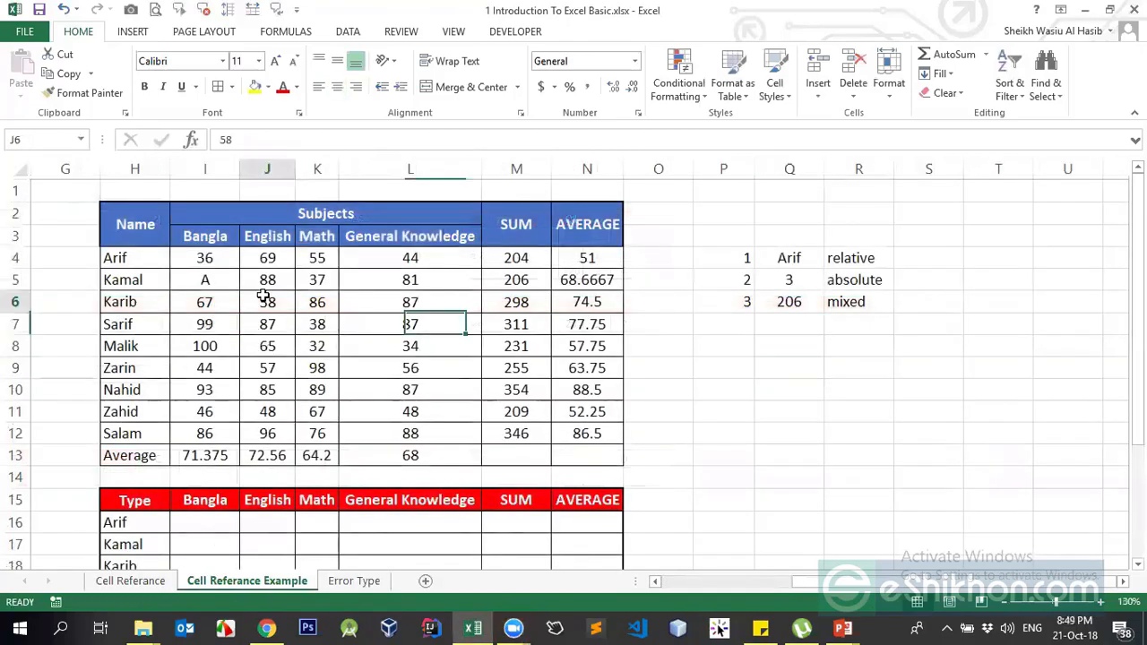
pyautogui.click(265, 302)
pyautogui.moveTo(213, 260); pyautogui.dragTo(399, 432)
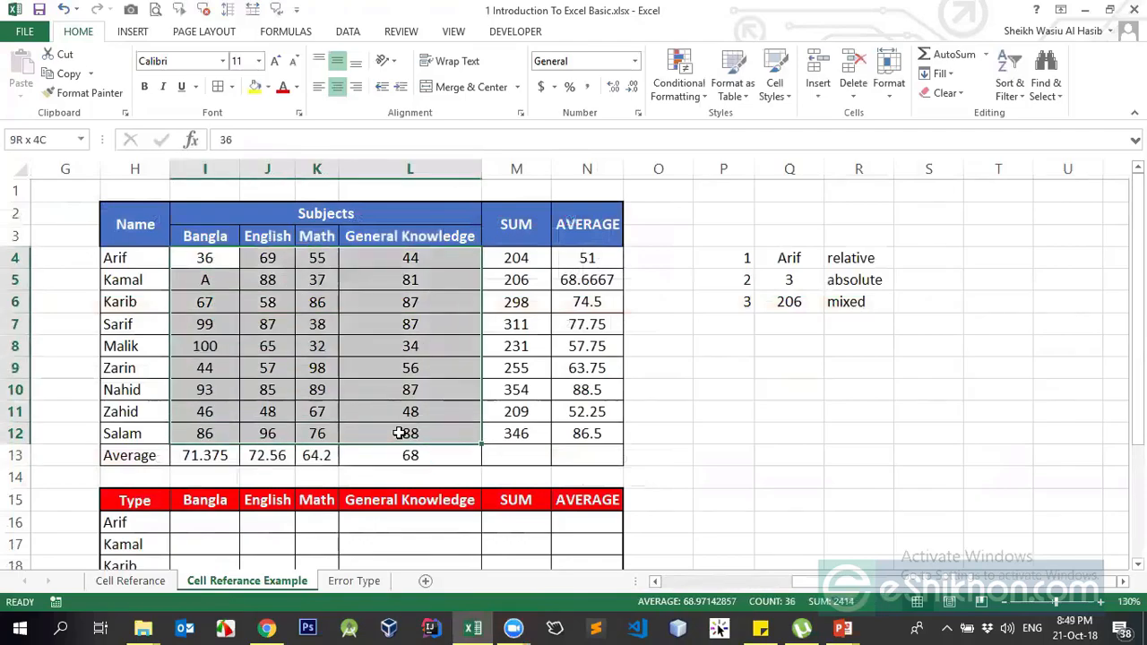
pyautogui.press('Delete')
pyautogui.click(420, 388)
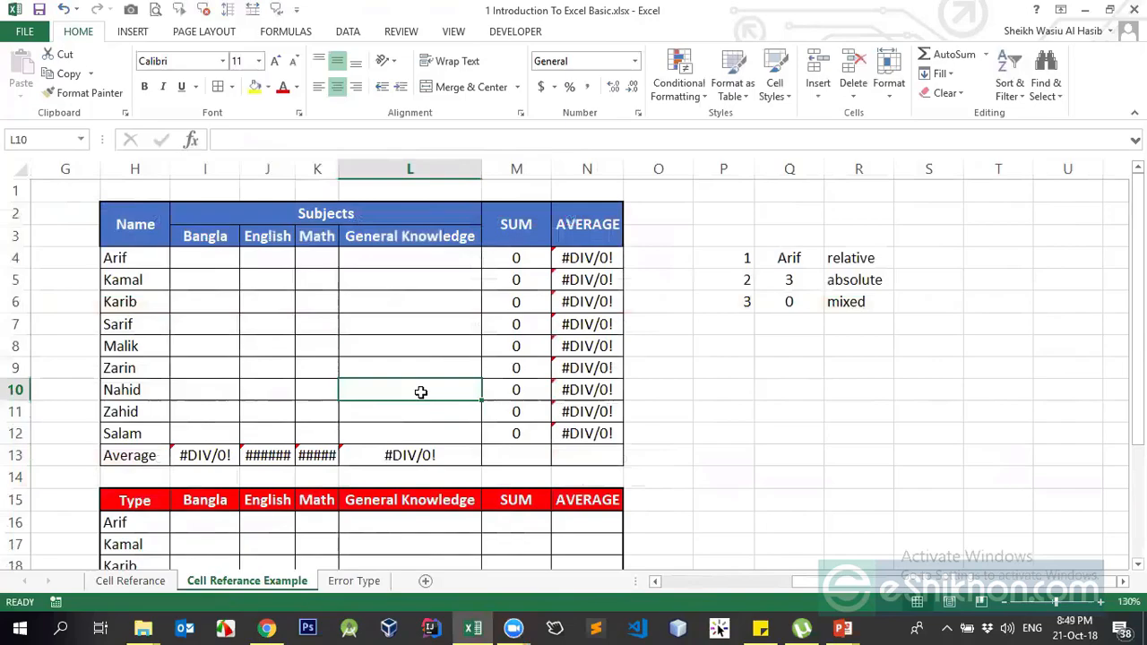
# - Widen column J and inspect the SUM and AVERAGE formulas, ending on O4
pyautogui.moveTo(297, 171); pyautogui.dragTo(300, 171)
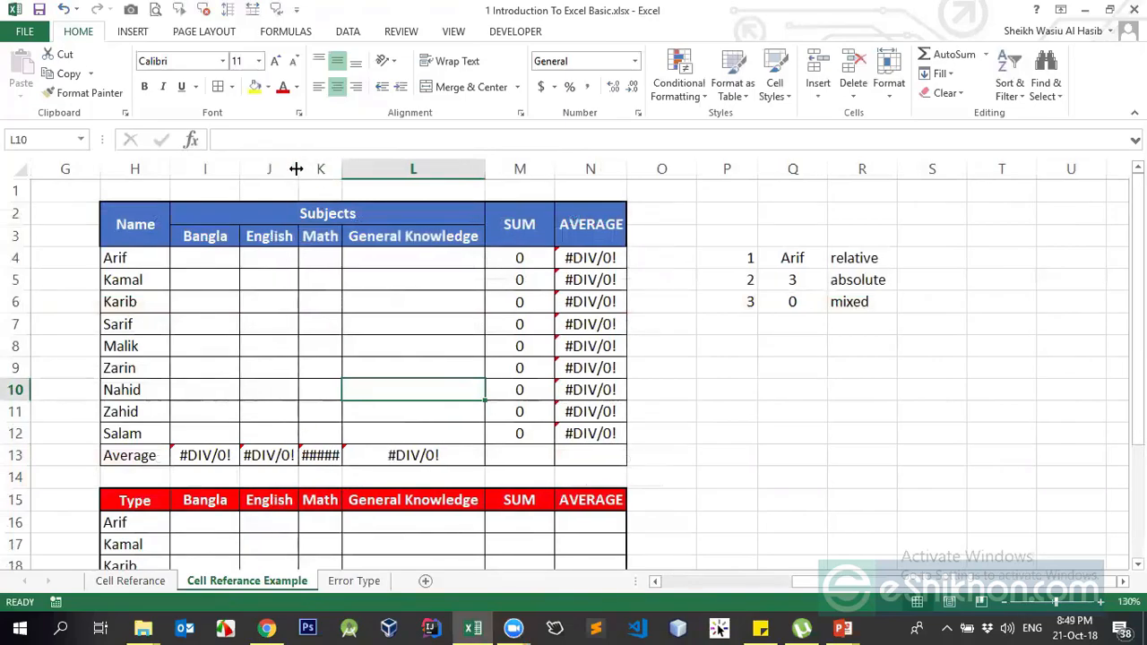
pyautogui.click(197, 457)
pyautogui.click(551, 302)
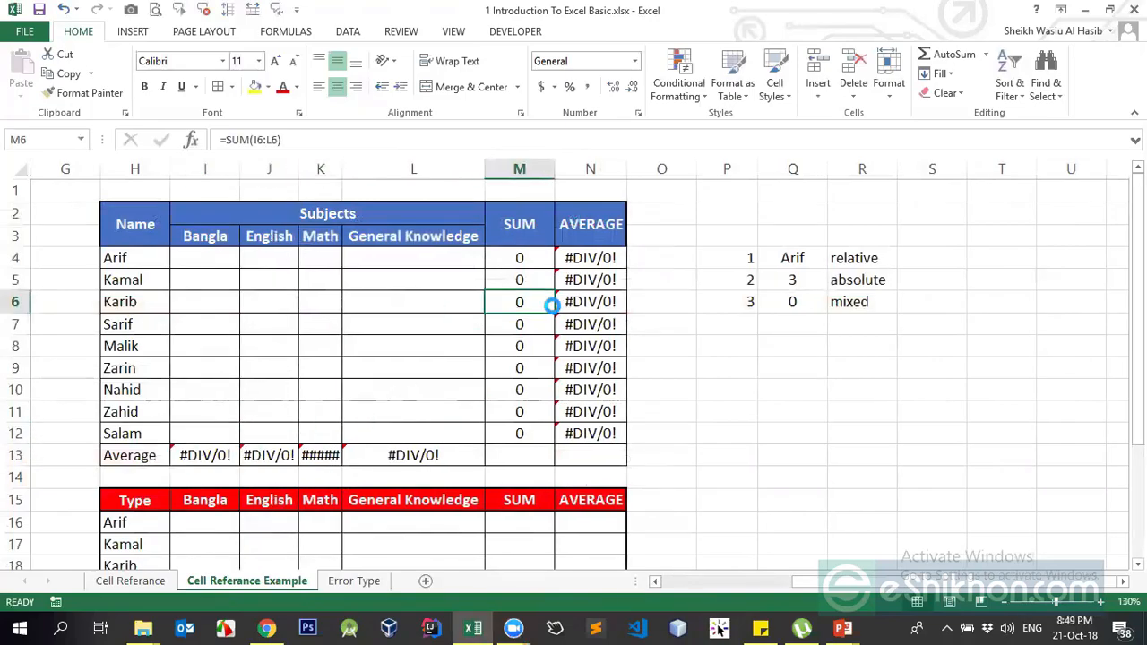
pyautogui.click(572, 259)
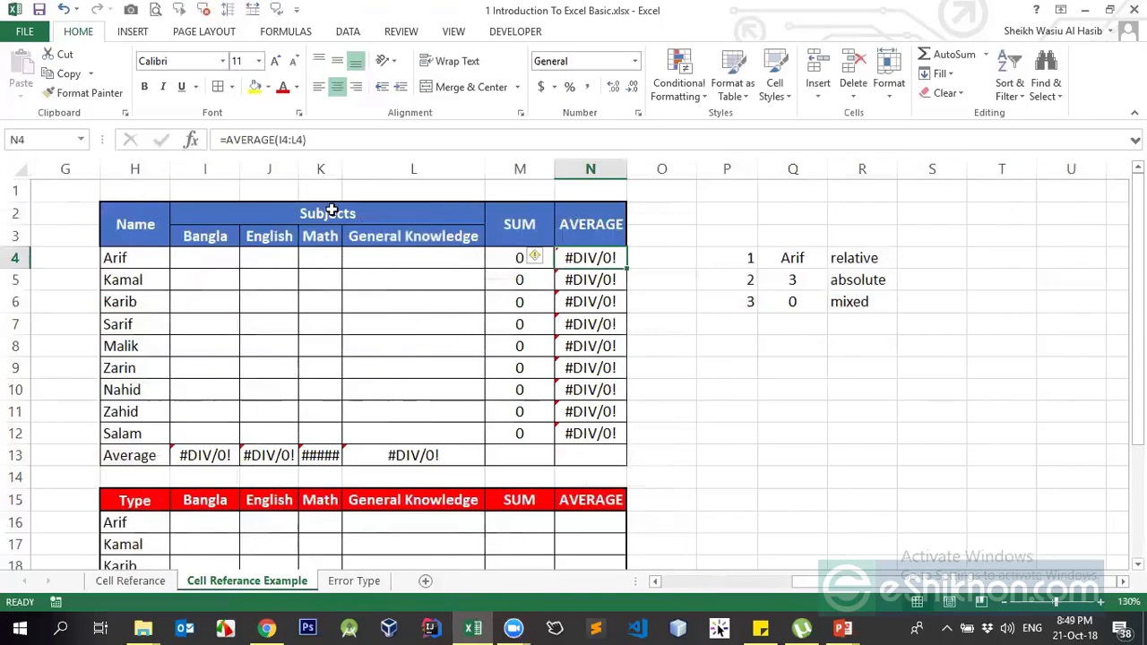
pyautogui.click(283, 141)
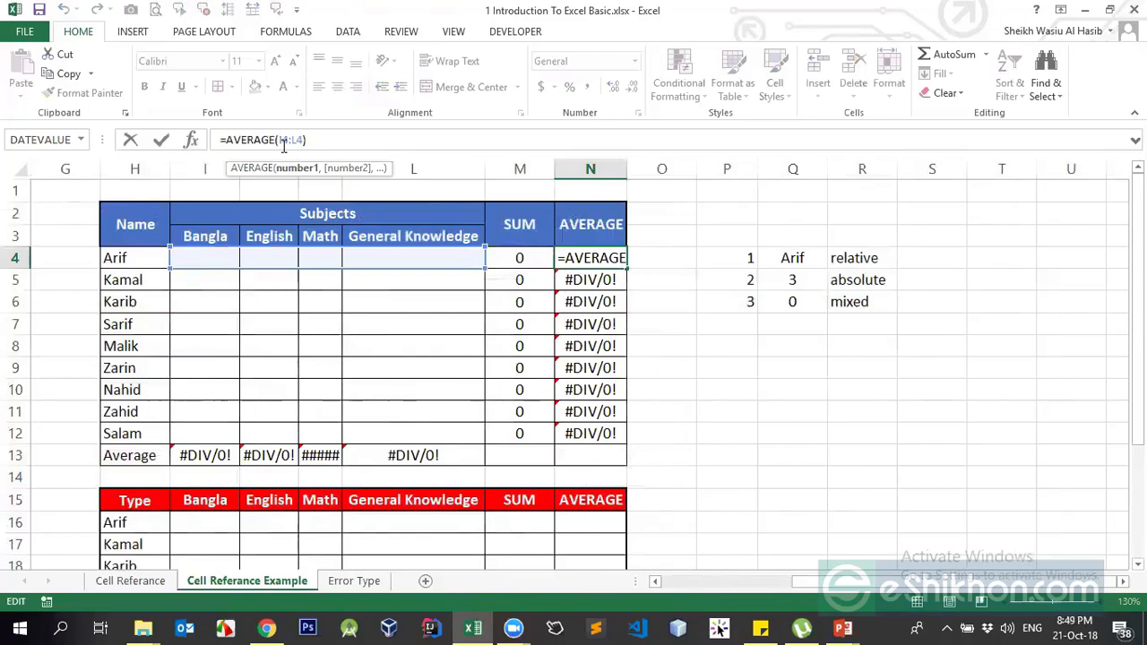
pyautogui.press('Escape')
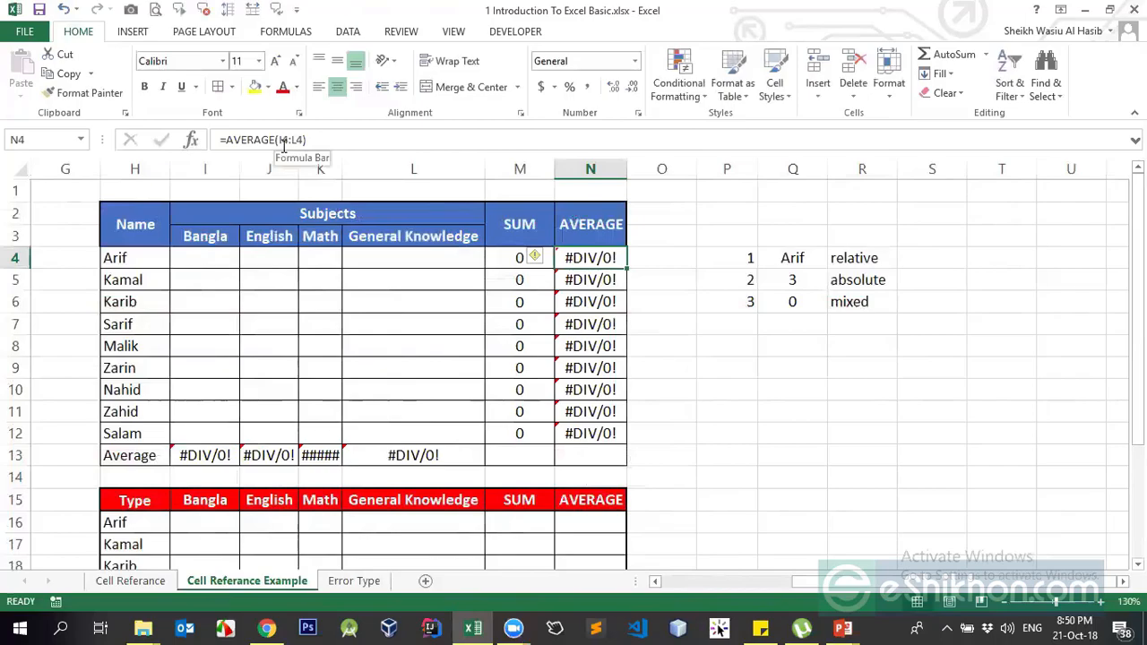
pyautogui.press('Right')
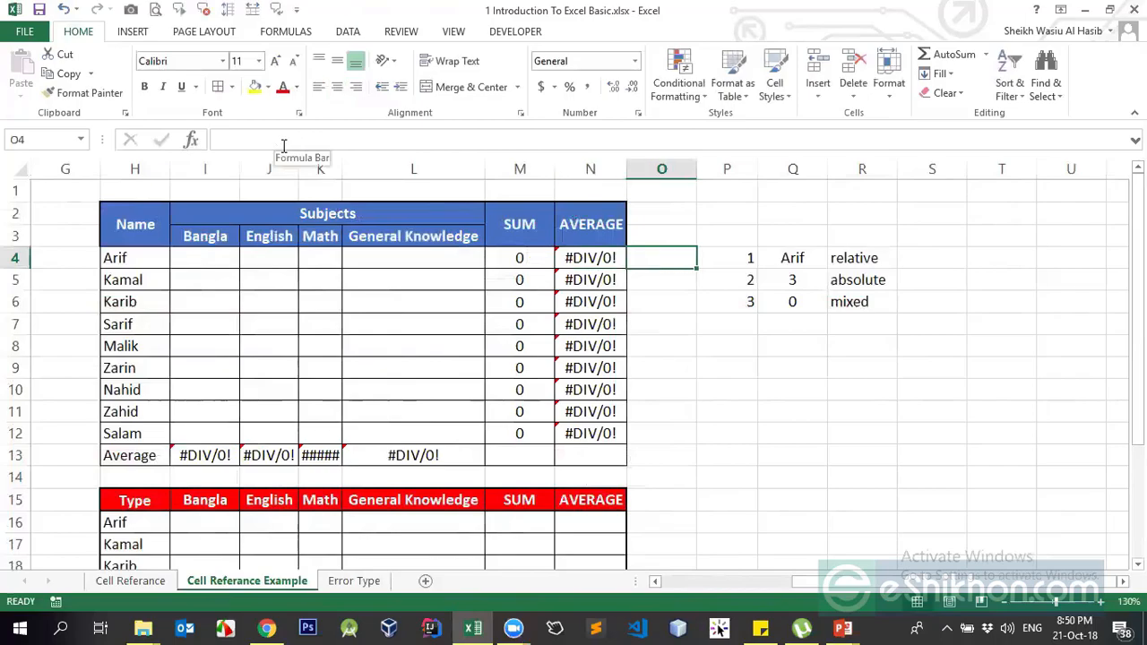
# - Enter =COUNT(I4:L4) in O4 for the first student's marks
pyautogui.write('=cu')
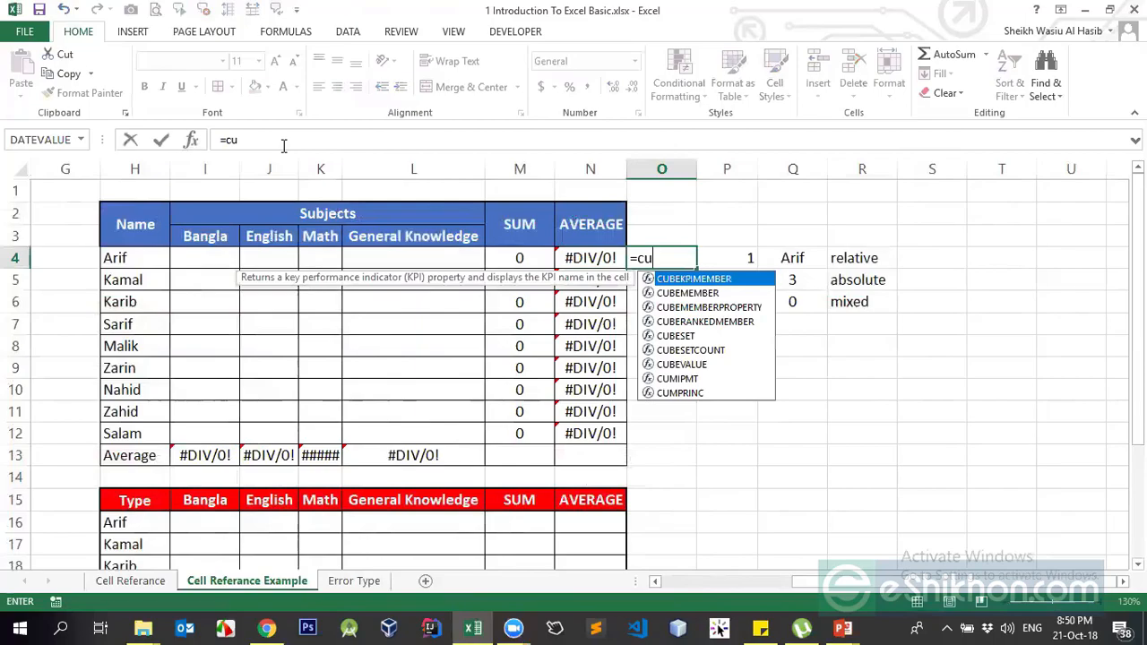
pyautogui.press('BackSpace')
pyautogui.write('ou')
pyautogui.press('Tab')
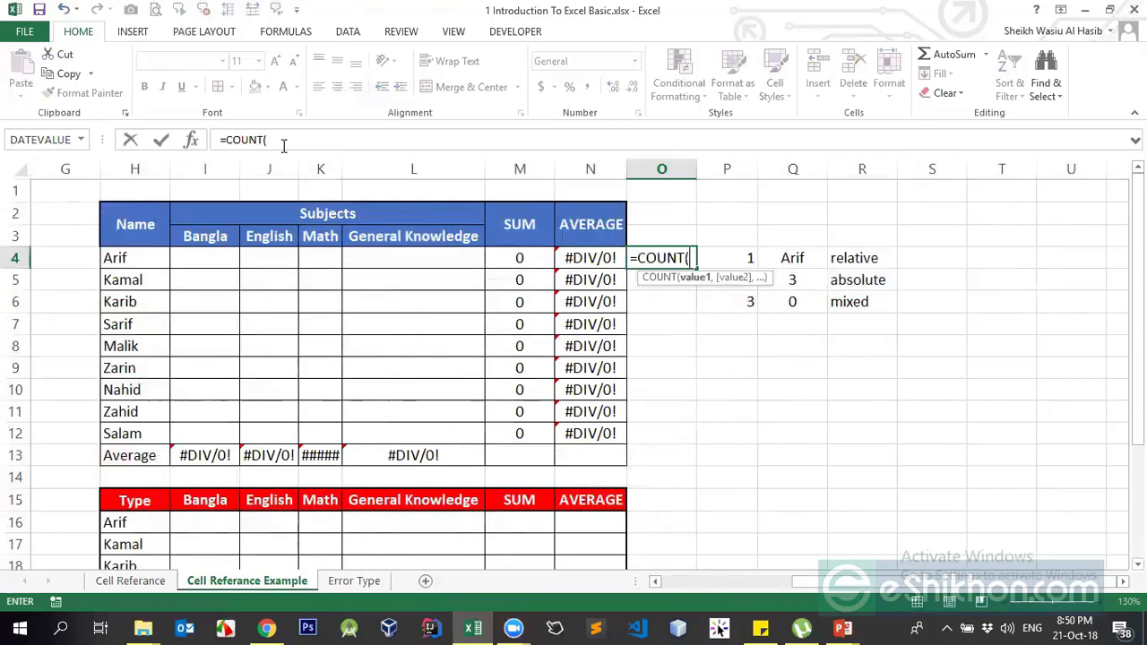
pyautogui.moveTo(196, 257); pyautogui.dragTo(422, 257)
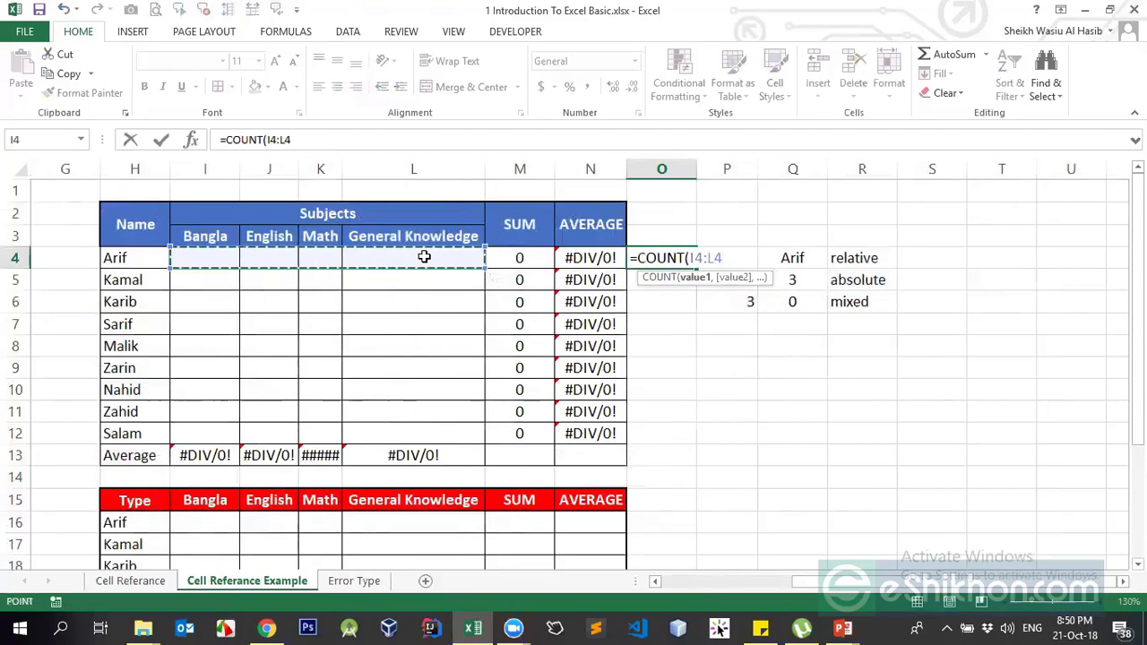
pyautogui.press('Return')
pyautogui.press('Up')
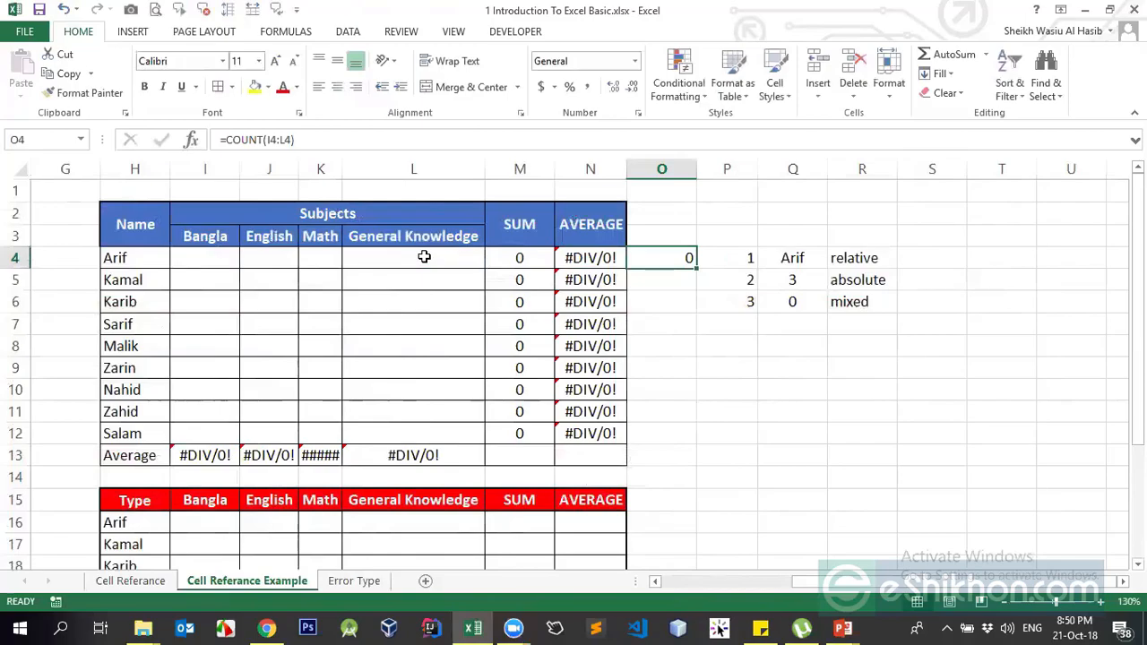
# - Combine SUM(I4:L4) and COUNT(I4:L4) as a division in O4, returning #DIV/0!
pyautogui.click(225, 140)
pyautogui.write('/')
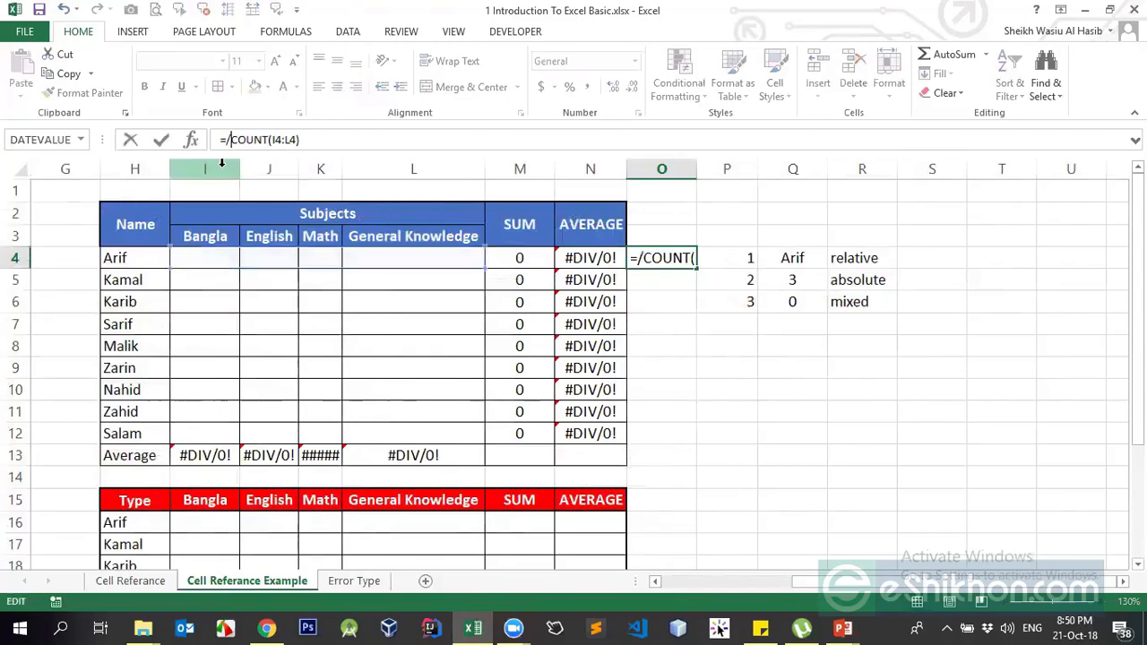
pyautogui.write('sum')
pyautogui.press('Tab')
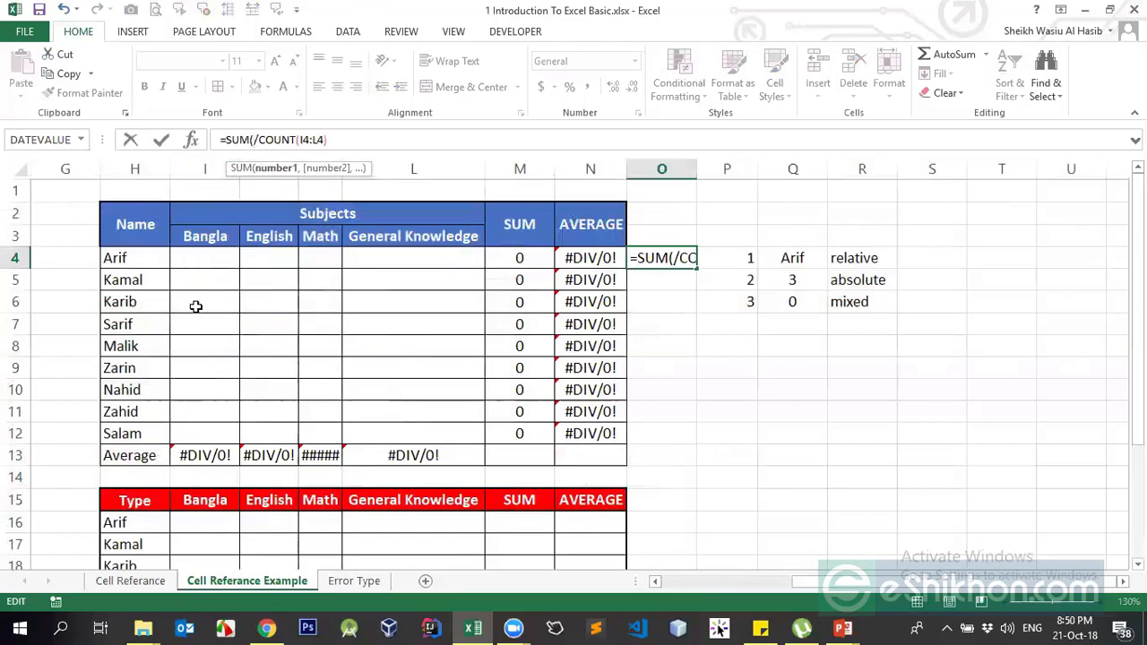
pyautogui.moveTo(202, 261); pyautogui.dragTo(466, 266)
pyautogui.press('Return')
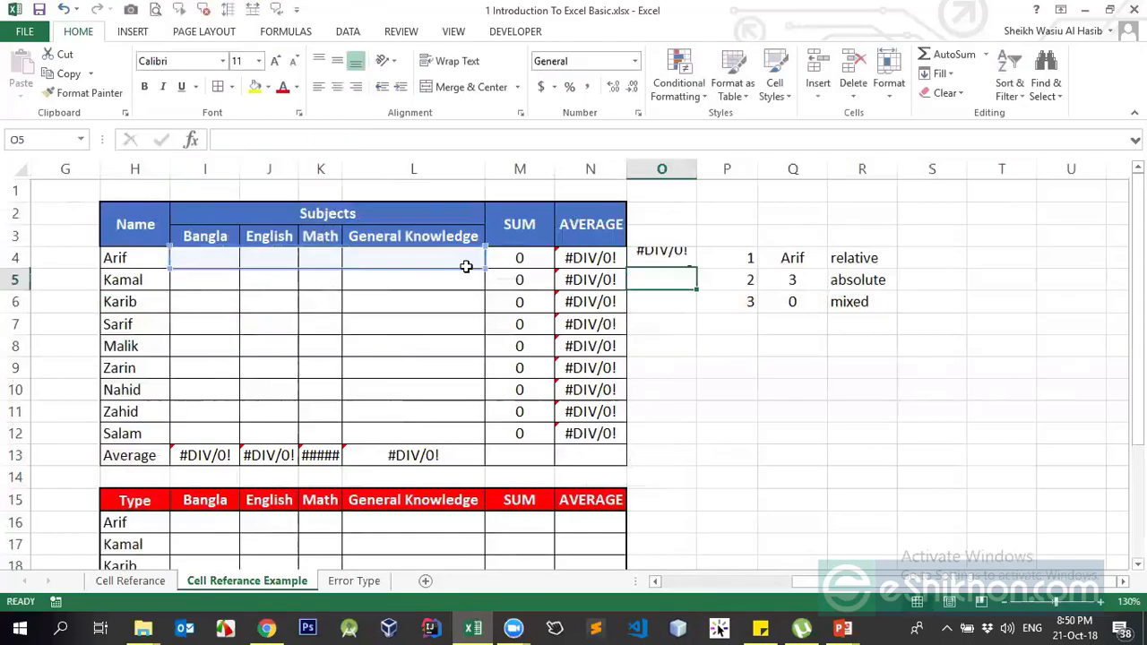
pyautogui.press('Up')
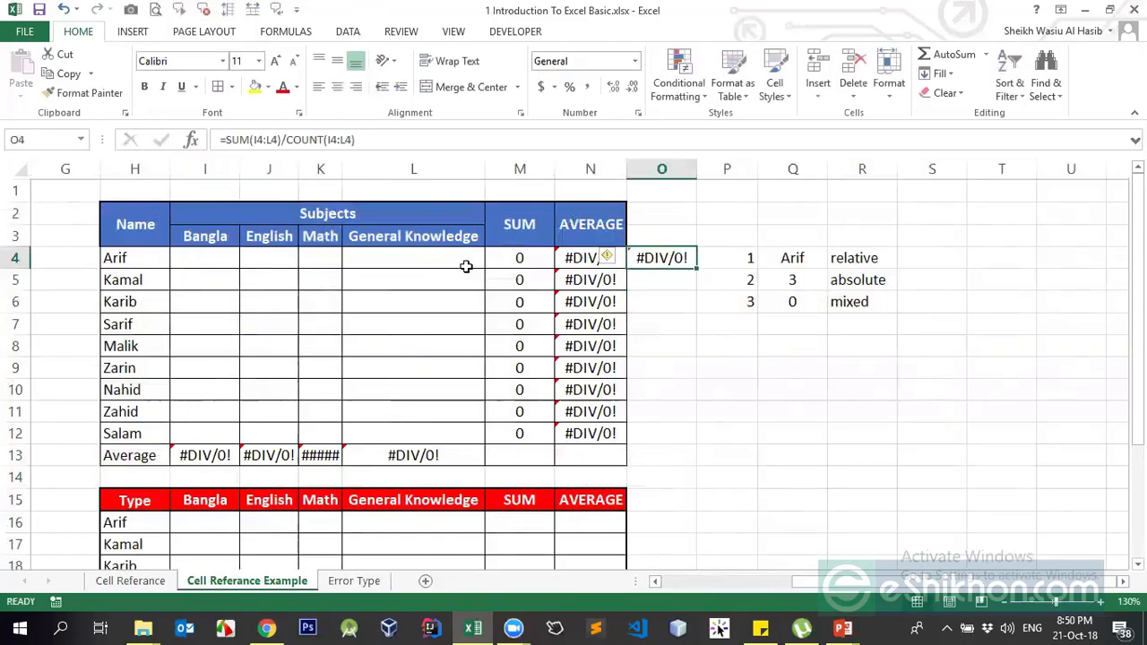
# - Compare with N4's AVERAGE formula and autofit column K to show #DIV/0!
pyautogui.click(584, 257)
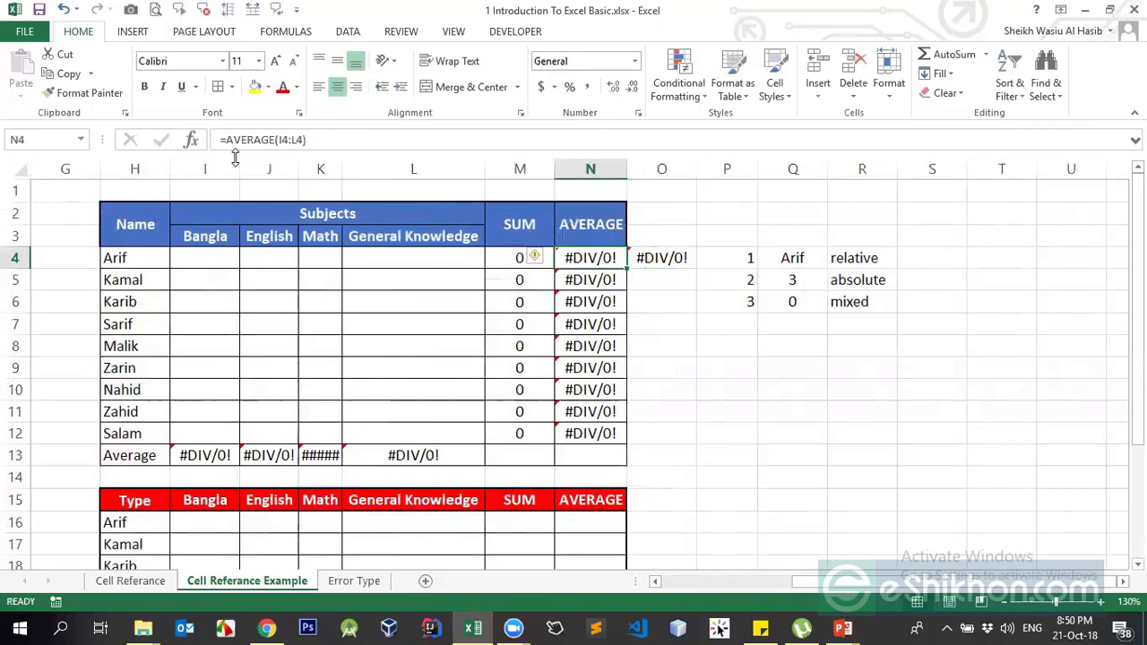
pyautogui.click(285, 141)
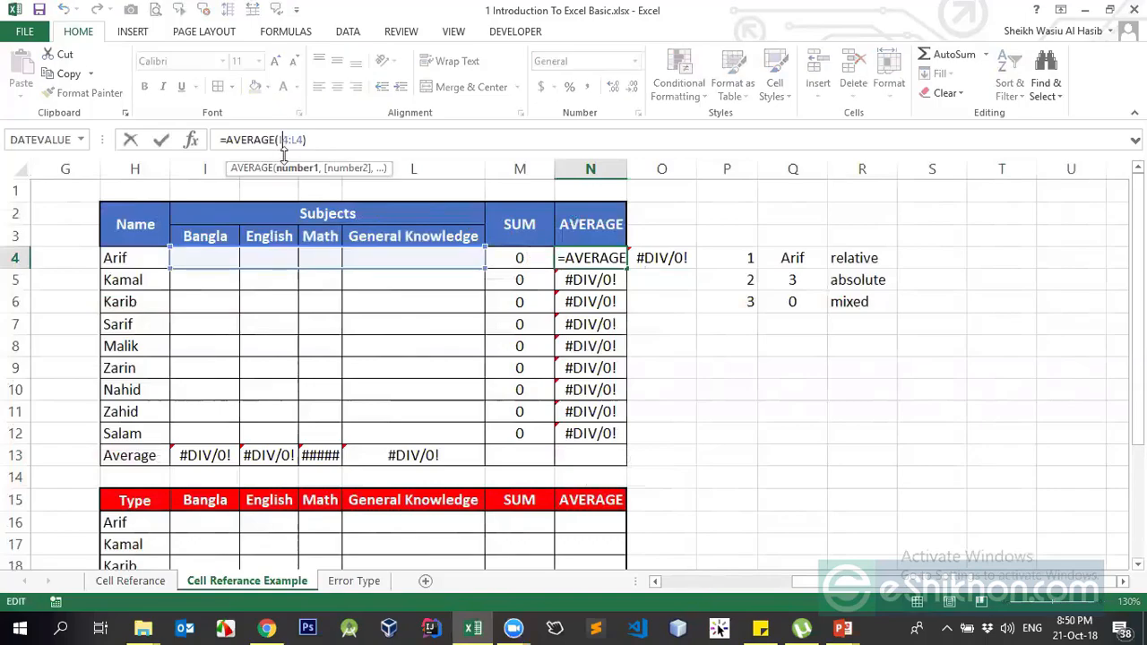
pyautogui.press('Escape')
pyautogui.press('Down')
pyautogui.press('Down')
pyautogui.press('Down')
pyautogui.press('Down')
pyautogui.press('Down')
pyautogui.press('Down')
pyautogui.press('Down')
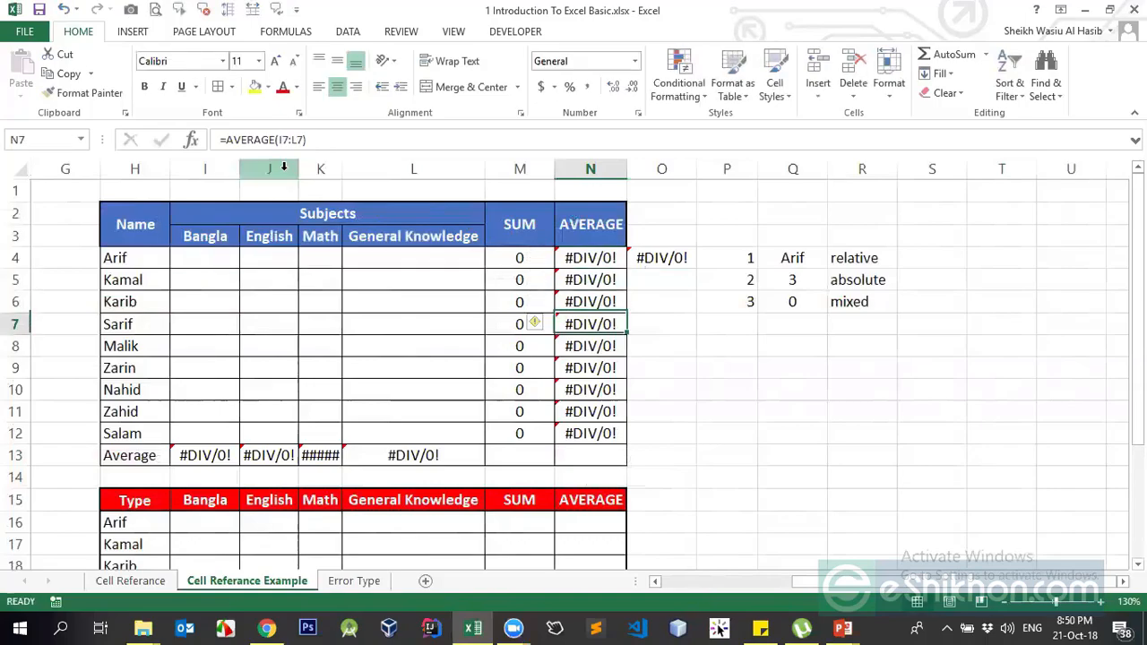
pyautogui.press('Up')
pyautogui.press('Left')
pyautogui.press('Left')
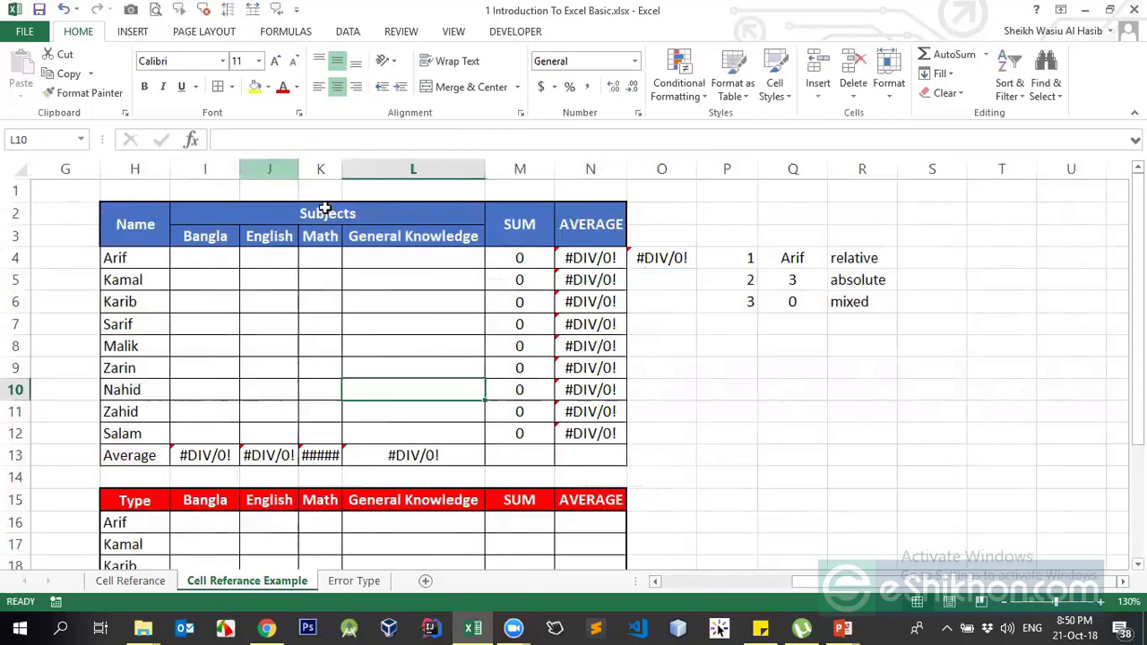
pyautogui.doubleClick(342, 169)
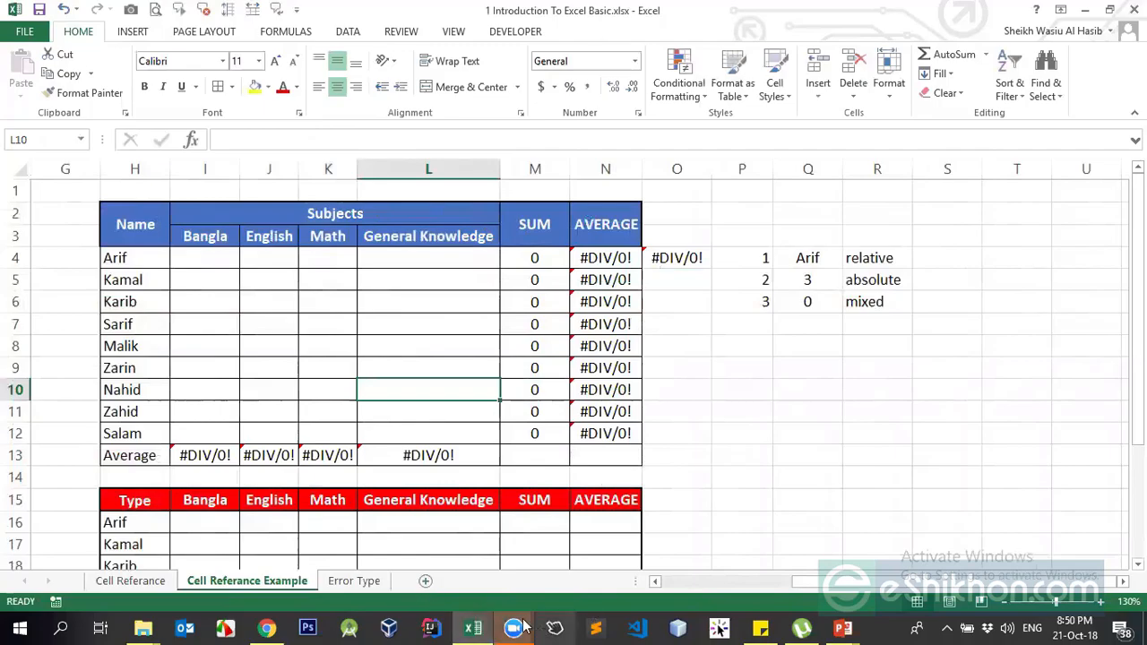
pyautogui.moveTo(514, 627)
pyautogui.click(627, 568)
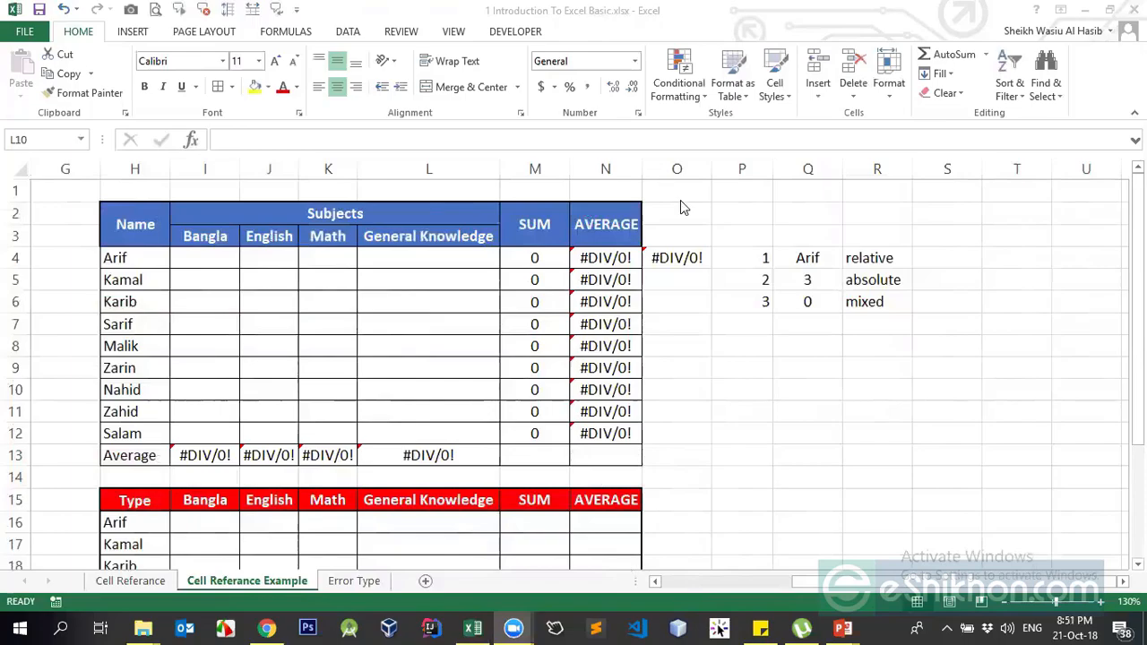
pyautogui.click(672, 259)
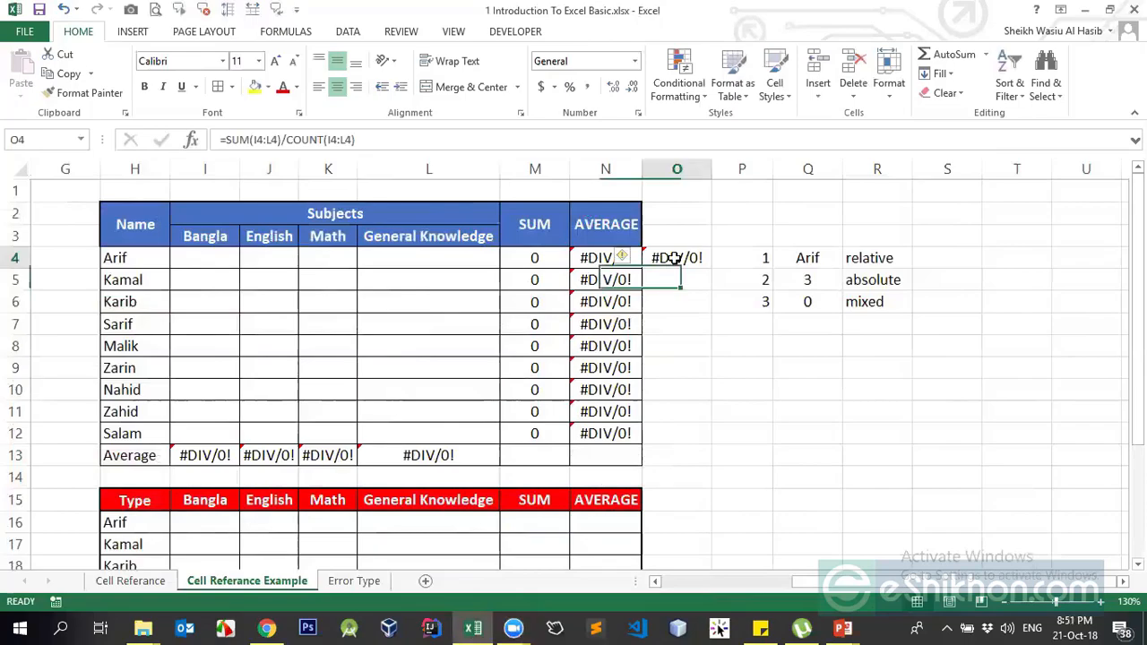
# - Enter =RANDBETWEEN(20,30) in the first Bangla mark cell I4
pyautogui.click(689, 390)
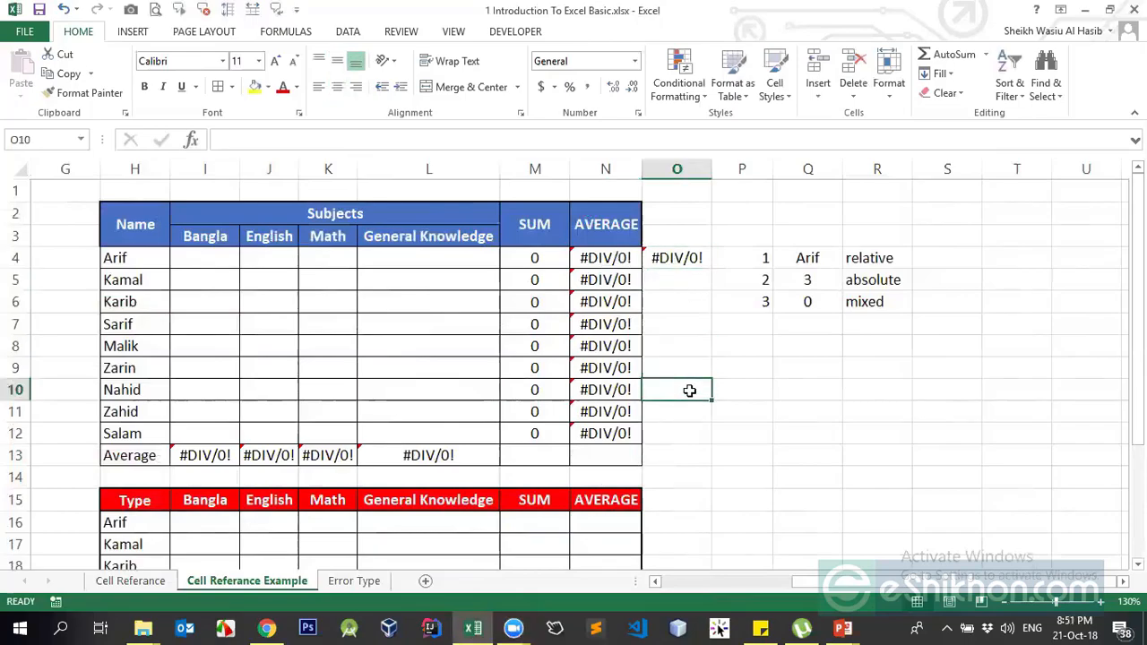
pyautogui.click(216, 260)
pyautogui.write('=rand')
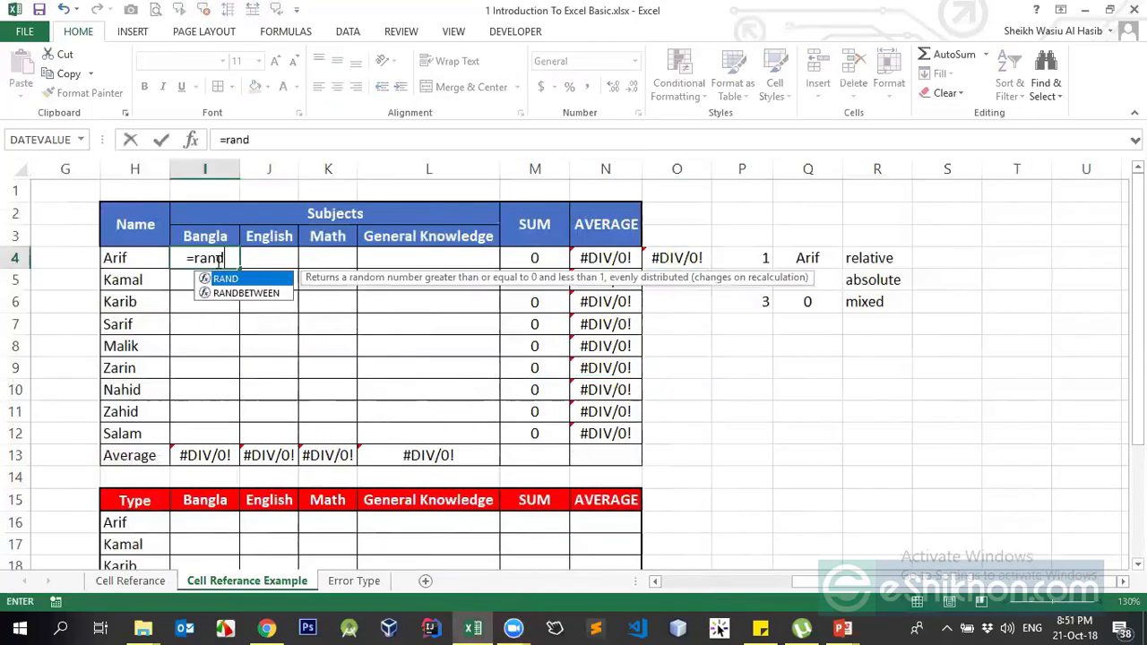
pyautogui.press('Down')
pyautogui.press('Tab')
pyautogui.write('20')
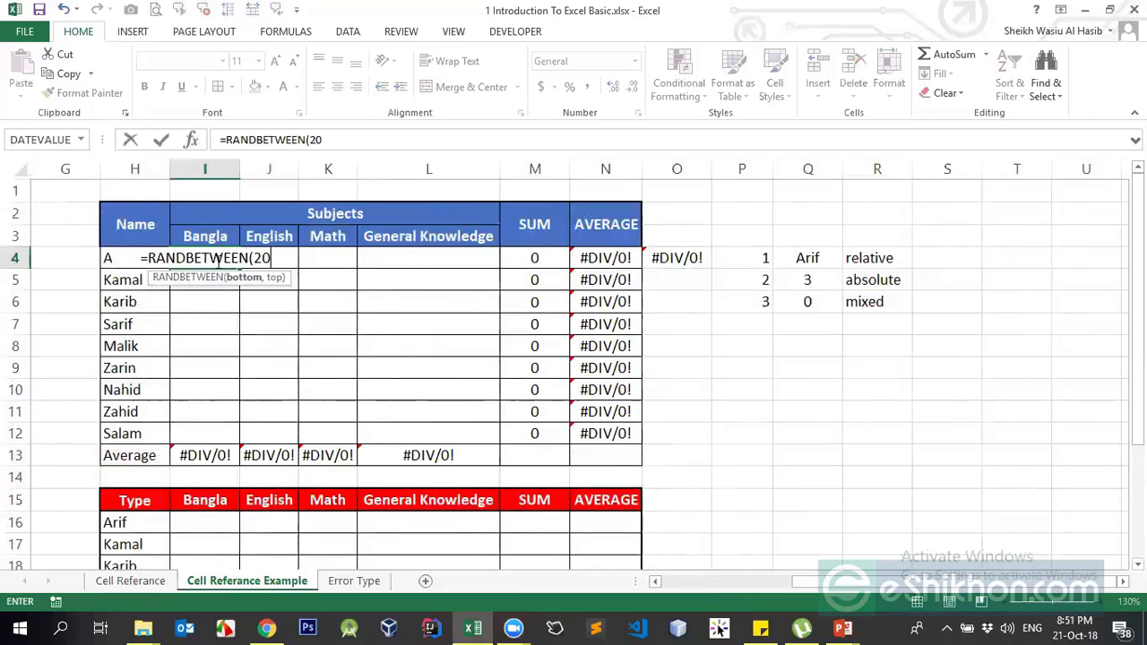
pyautogui.write(',30)')
pyautogui.press('Return')
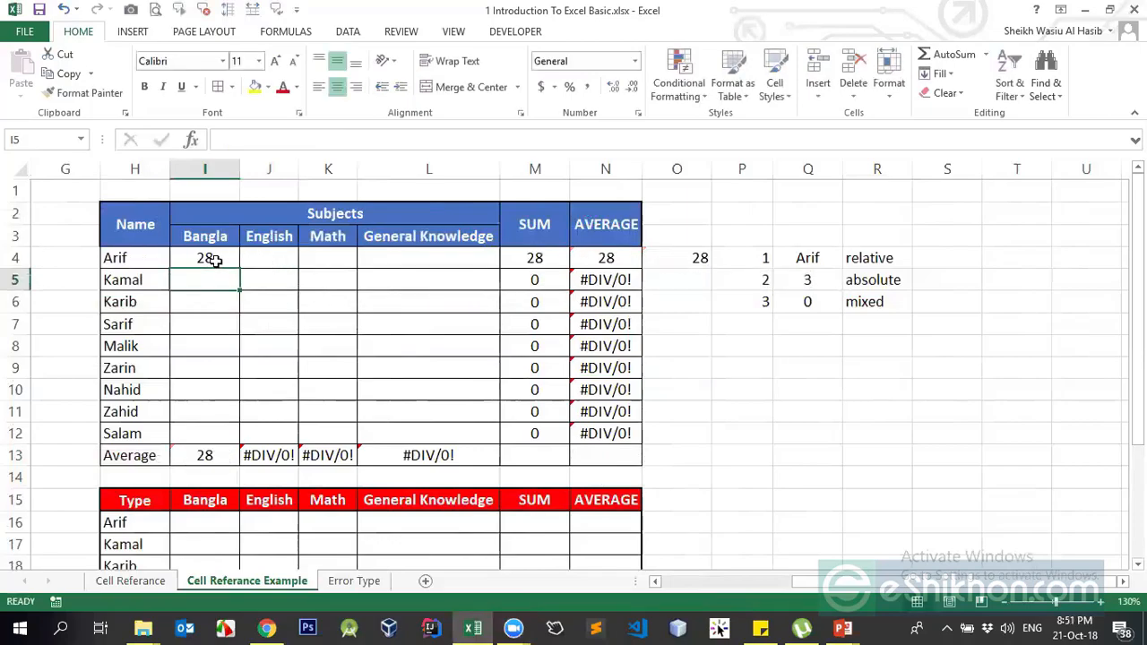
# - Copy the RANDBETWEEN formula into all mark cells I4:L12
pyautogui.click(216, 260)
pyautogui.hotkey('ctrl', 'c')
pyautogui.hotkey('shift', 'Right')
pyautogui.hotkey('shift', 'Right')
pyautogui.hotkey('shift', 'Right')
pyautogui.hotkey('shift', 'Down')
pyautogui.hotkey('shift', 'Down')
pyautogui.hotkey('shift', 'Down')
pyautogui.hotkey('shift', 'Down')
pyautogui.hotkey('shift', 'Down')
pyautogui.hotkey('shift', 'Down')
pyautogui.hotkey('shift', 'Down')
pyautogui.hotkey('shift', 'Down')
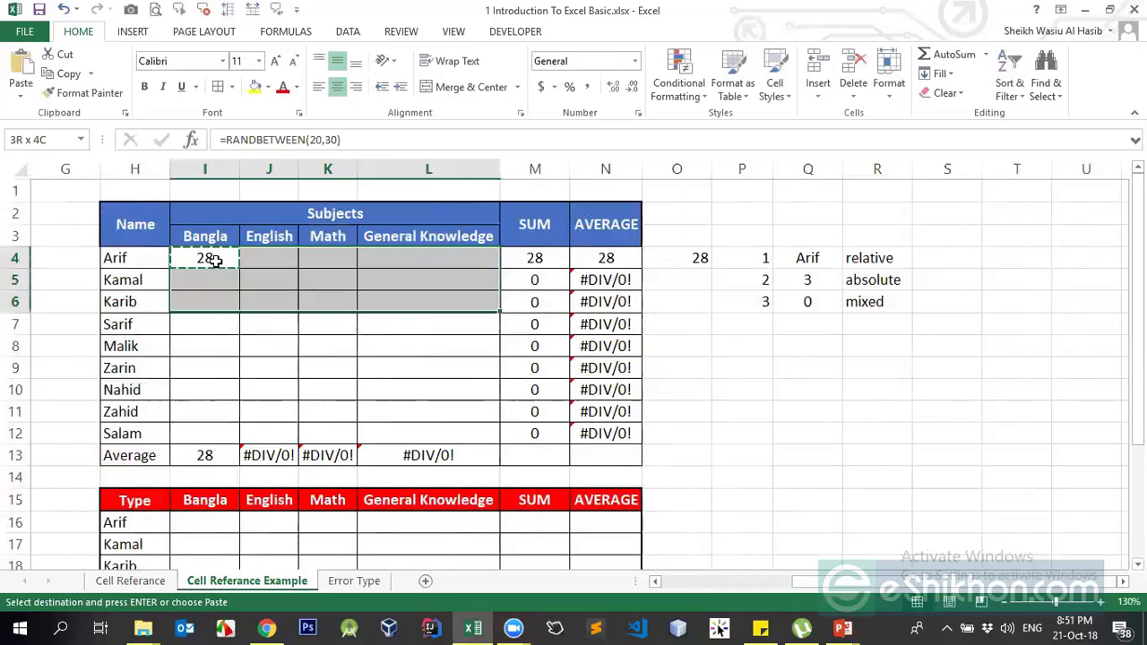
pyautogui.press('Return')
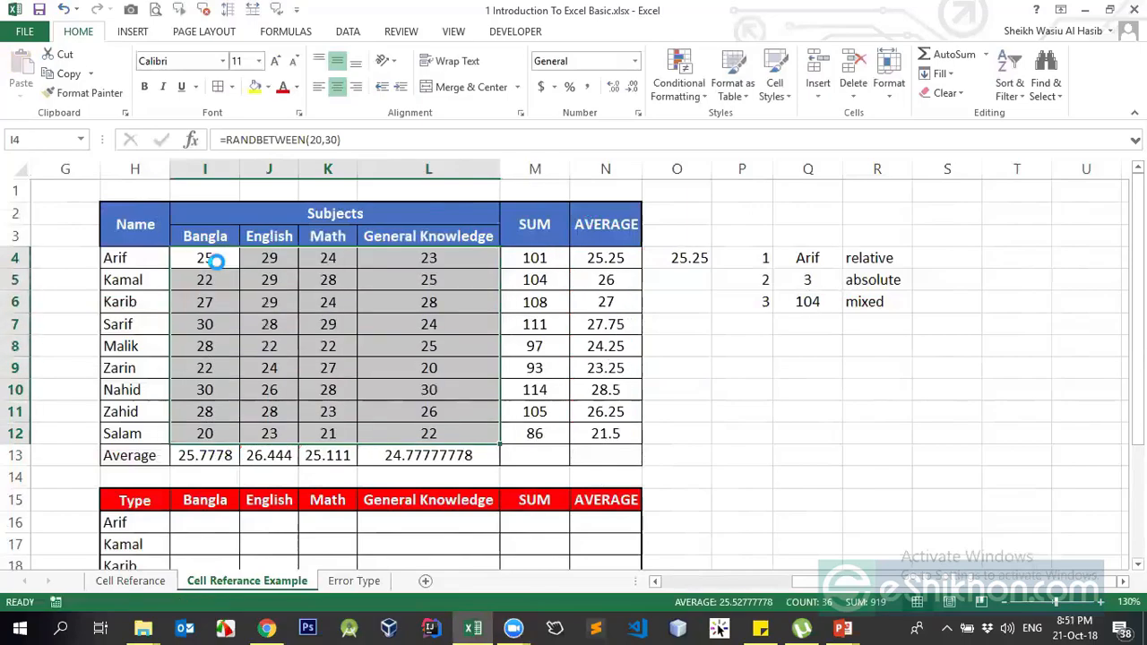
# - Delete the averaging formula in O4 and begin =sun( in O5 on Kamal's marks
pyautogui.press('Right')
pyautogui.press('Right')
pyautogui.press('Right')
pyautogui.press('Right')
pyautogui.hotkey('ctrl', 'Right')
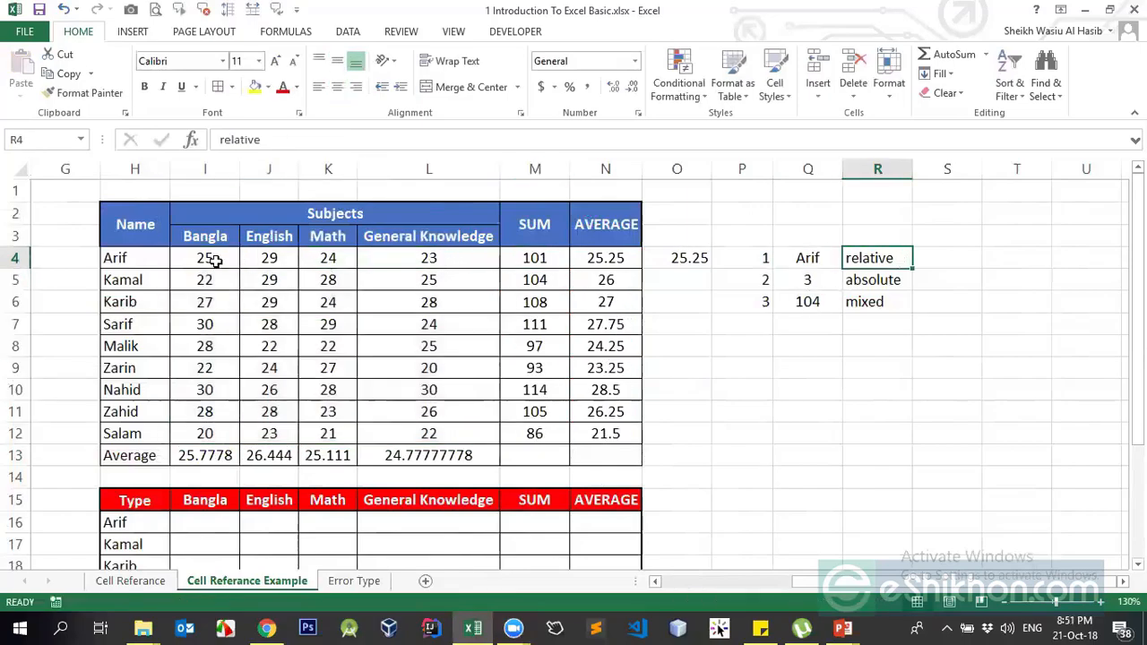
pyautogui.press('Left')
pyautogui.press('Left')
pyautogui.press('Left')
pyautogui.press('Delete')
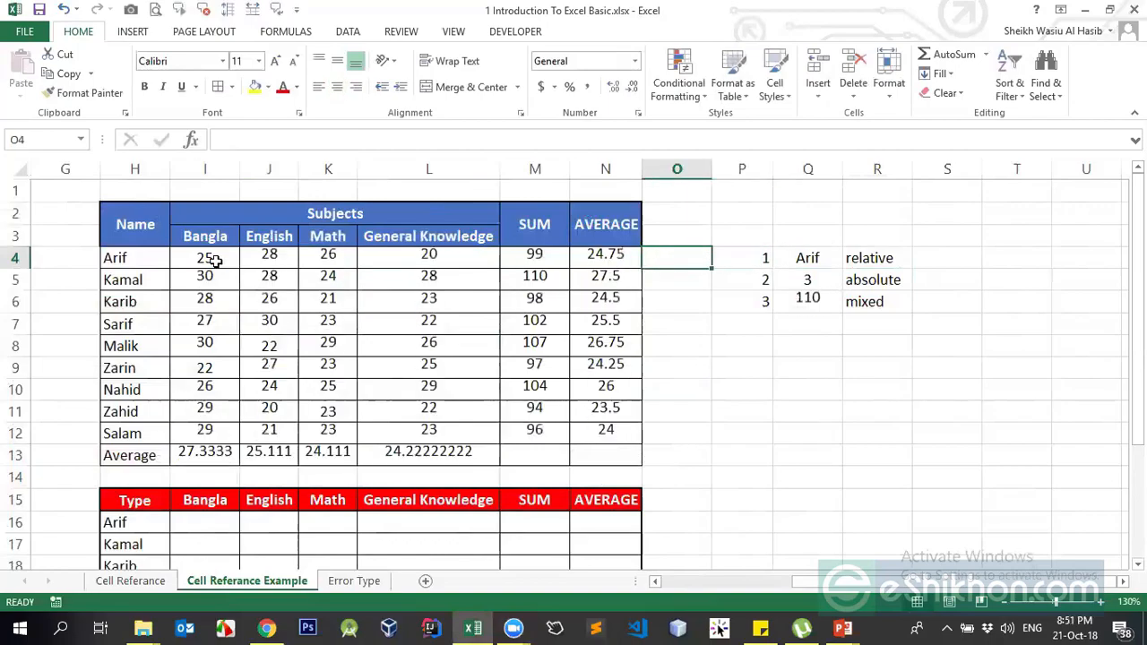
pyautogui.press('Down')
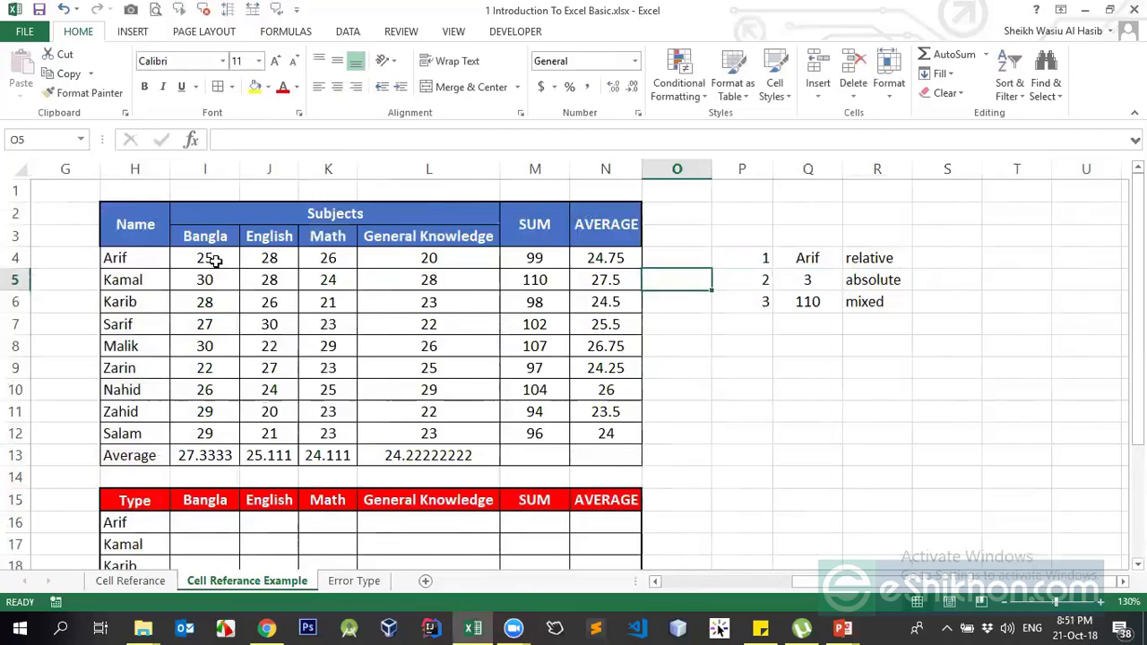
pyautogui.write('=sun(')
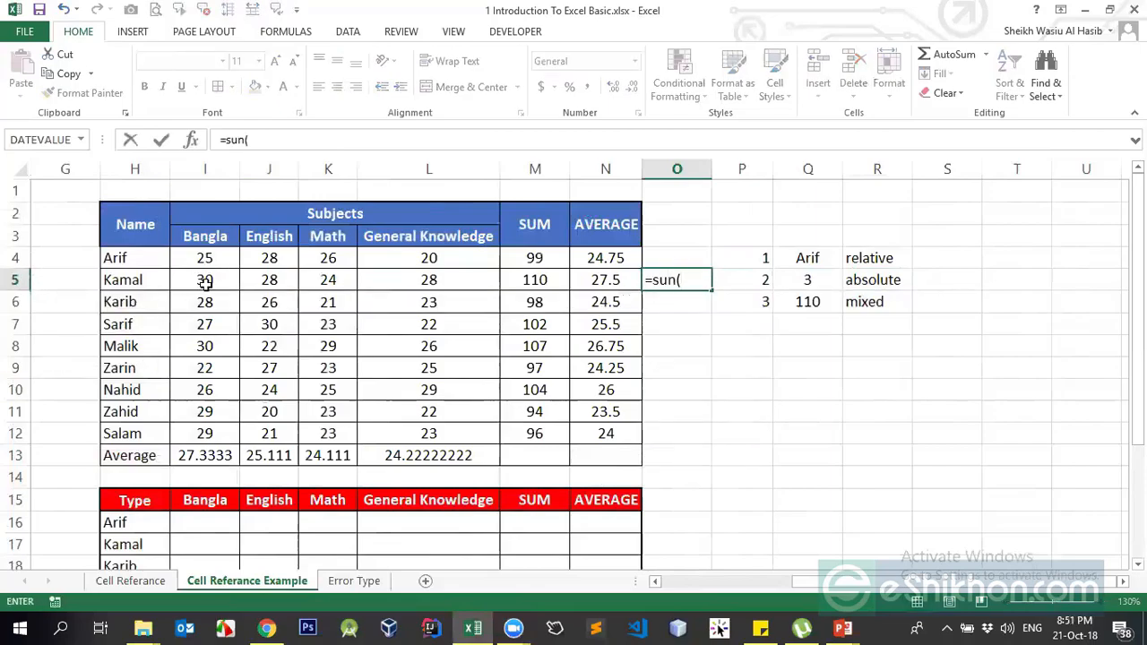
pyautogui.click(205, 281)
# - Complete =sun(I5:L5) in O5, producing a #NAME? error
pyautogui.moveTo(360, 280); pyautogui.dragTo(392, 279)
pyautogui.press('Return')
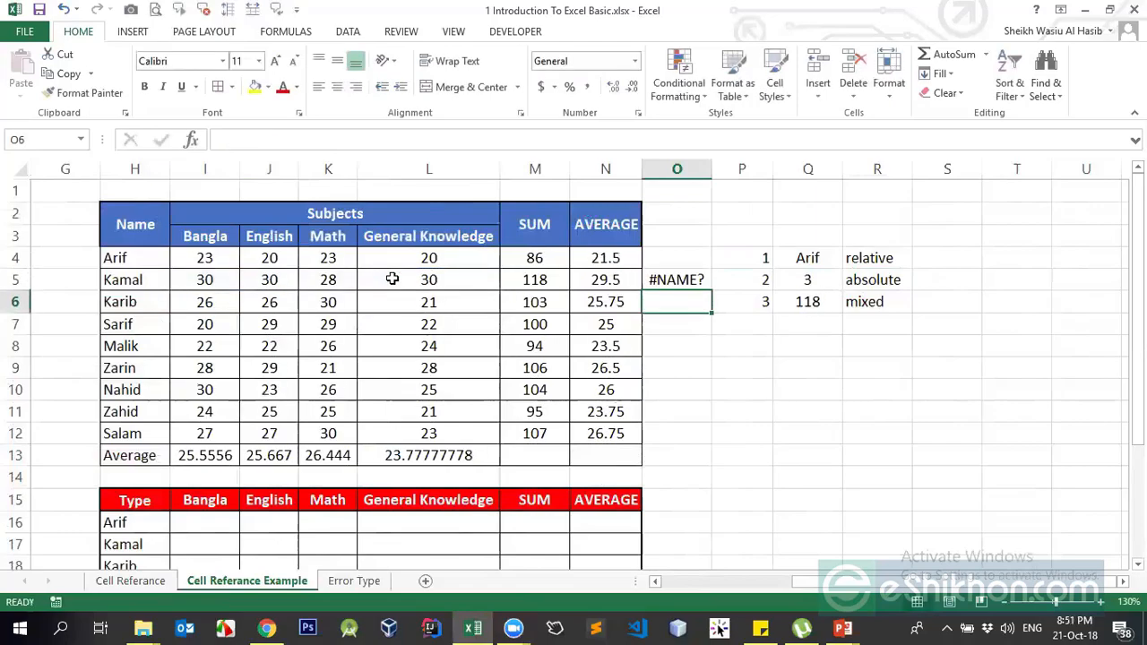
pyautogui.press('Return')
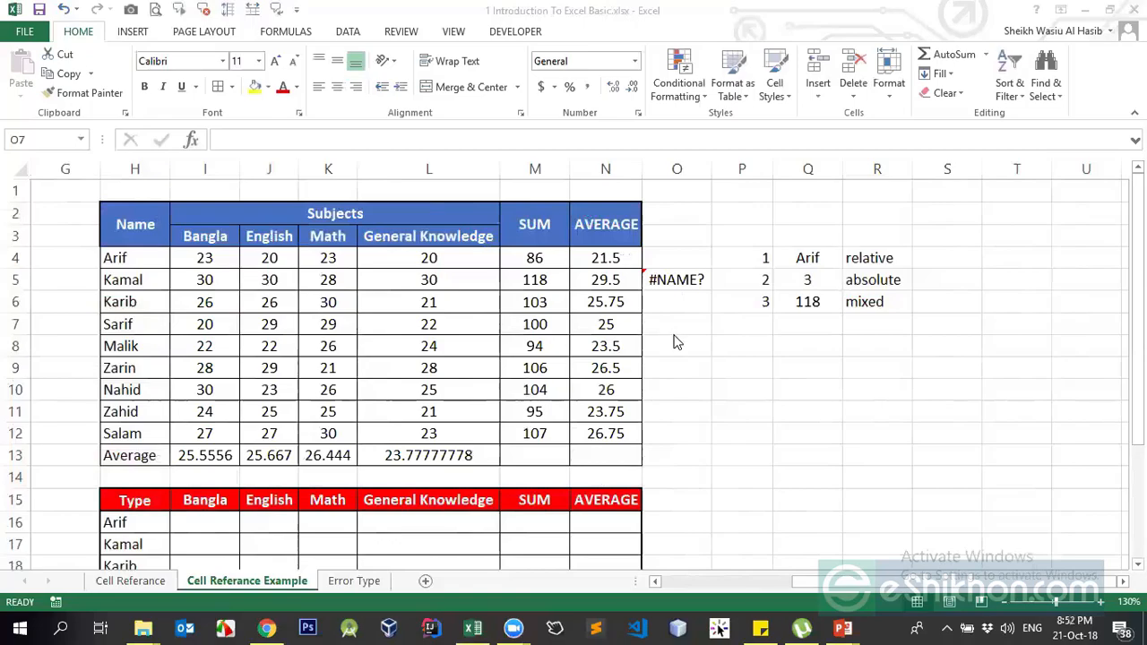
pyautogui.click(676, 281)
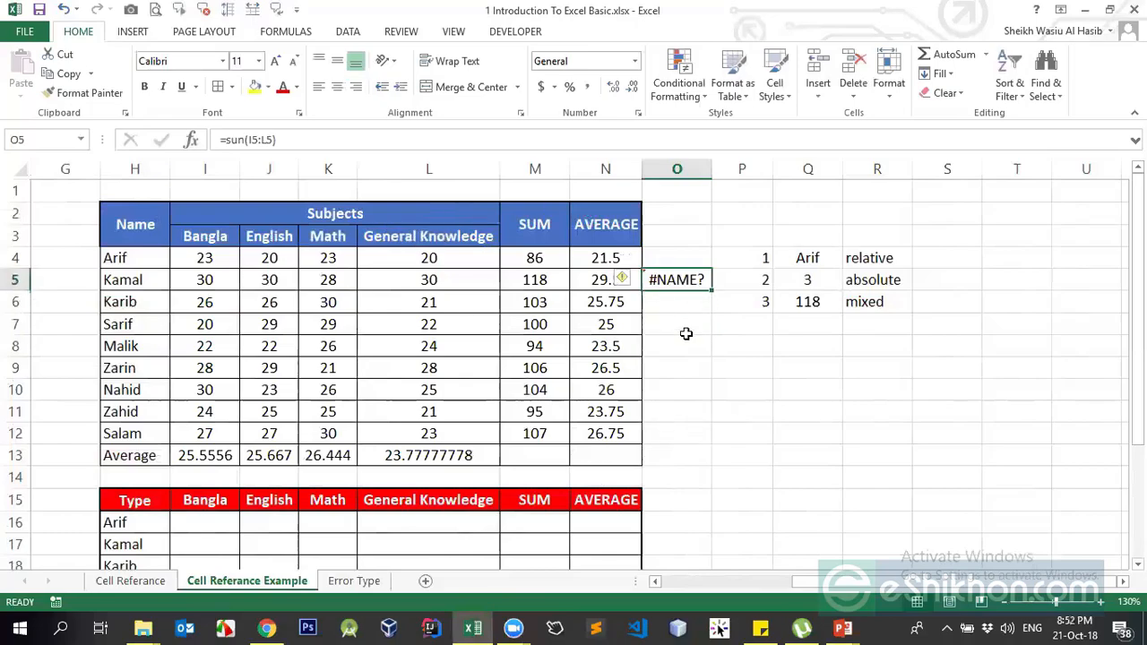
pyautogui.click(676, 283)
# - Enter the misspelled =averag(I5:L5) in O5, see #NAME?, then delete it
pyautogui.write('=aver')
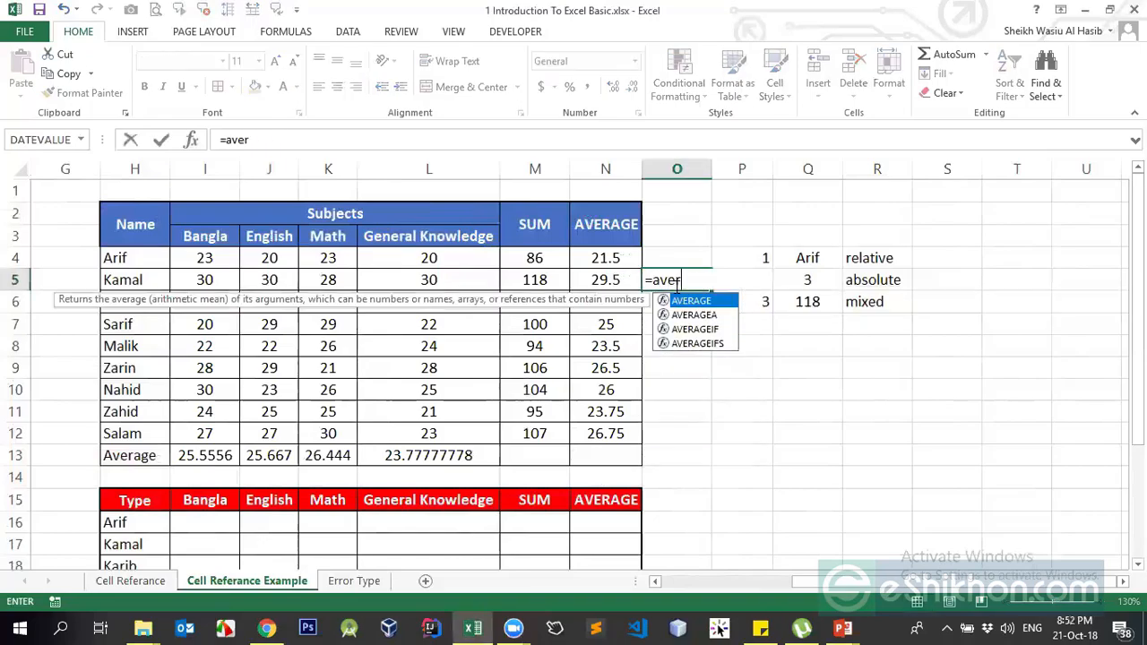
pyautogui.write('ag(')
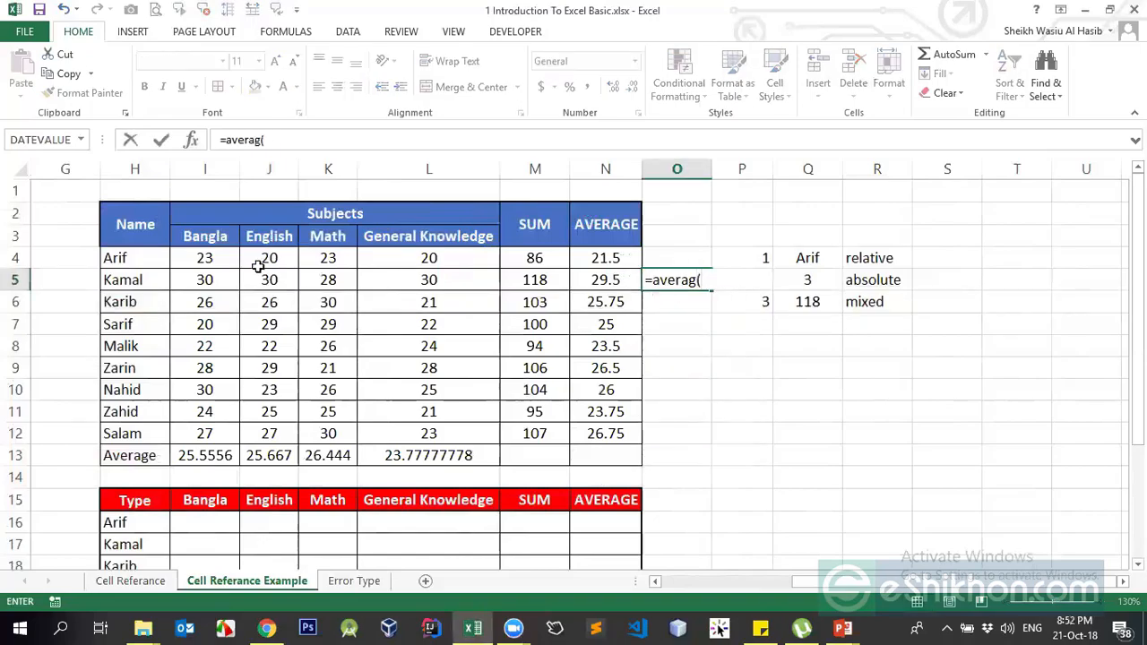
pyautogui.moveTo(219, 280); pyautogui.dragTo(413, 279)
pyautogui.press('Return')
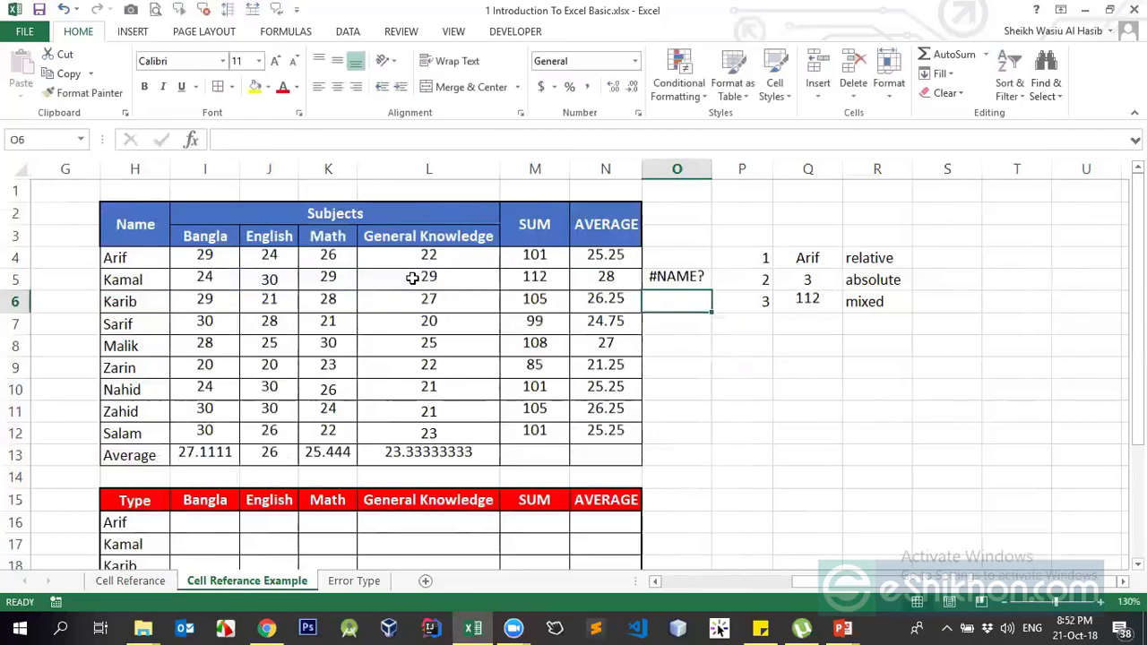
pyautogui.press('Up')
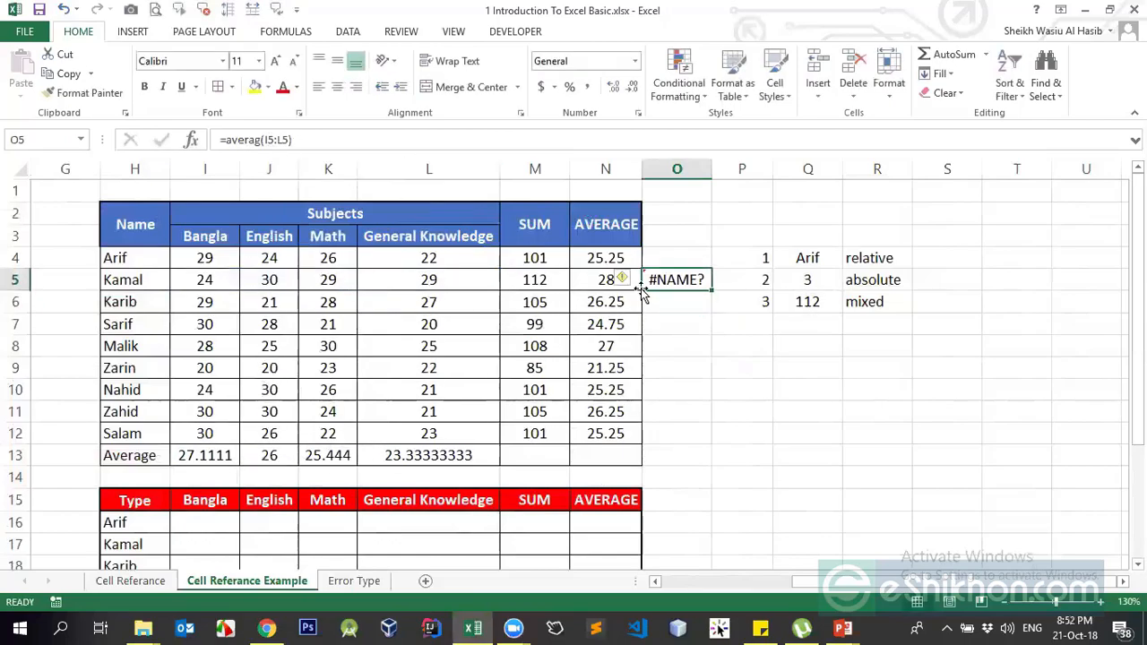
pyautogui.click(677, 304)
pyautogui.click(697, 264)
pyautogui.click(701, 279)
pyautogui.press('Delete')
# - In O6, enter =Q6+R4, adding a number to the word 'relative' to produce #VALUE!
pyautogui.click(692, 302)
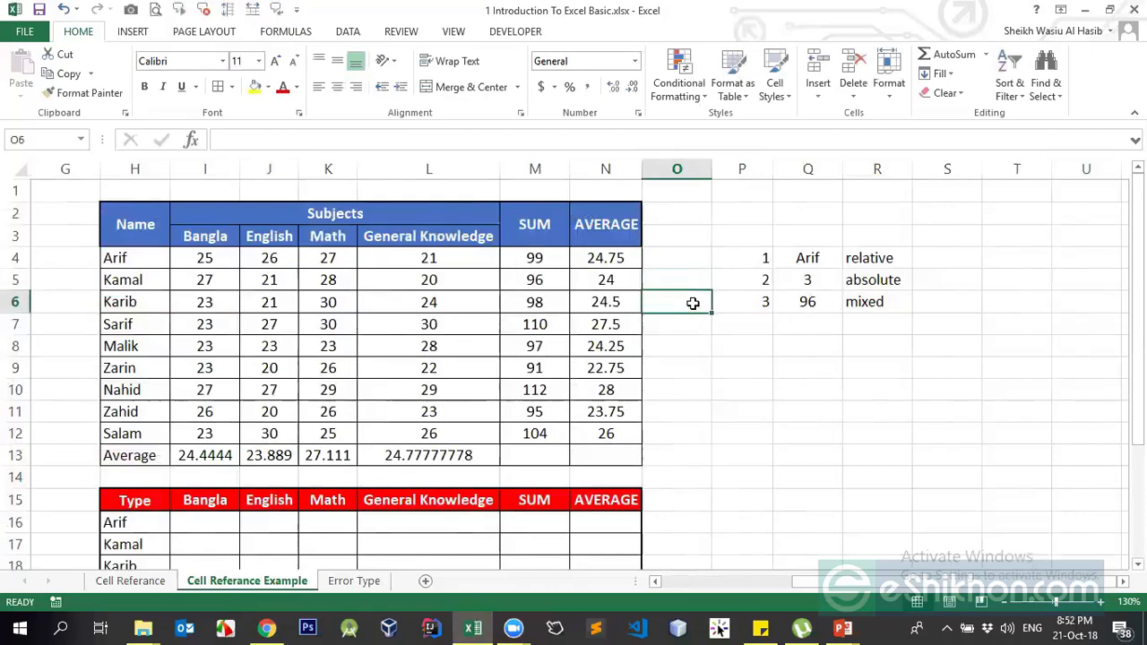
pyautogui.write('=')
pyautogui.press('Right')
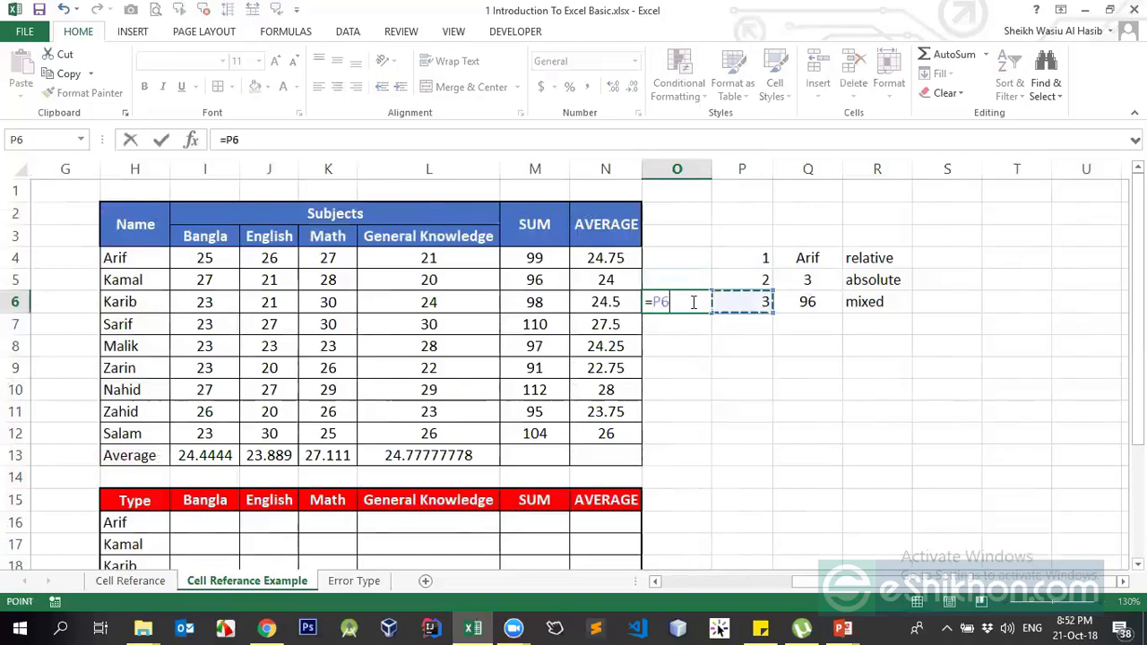
pyautogui.press('Right')
pyautogui.press('Right')
pyautogui.press('Left')
pyautogui.write('+')
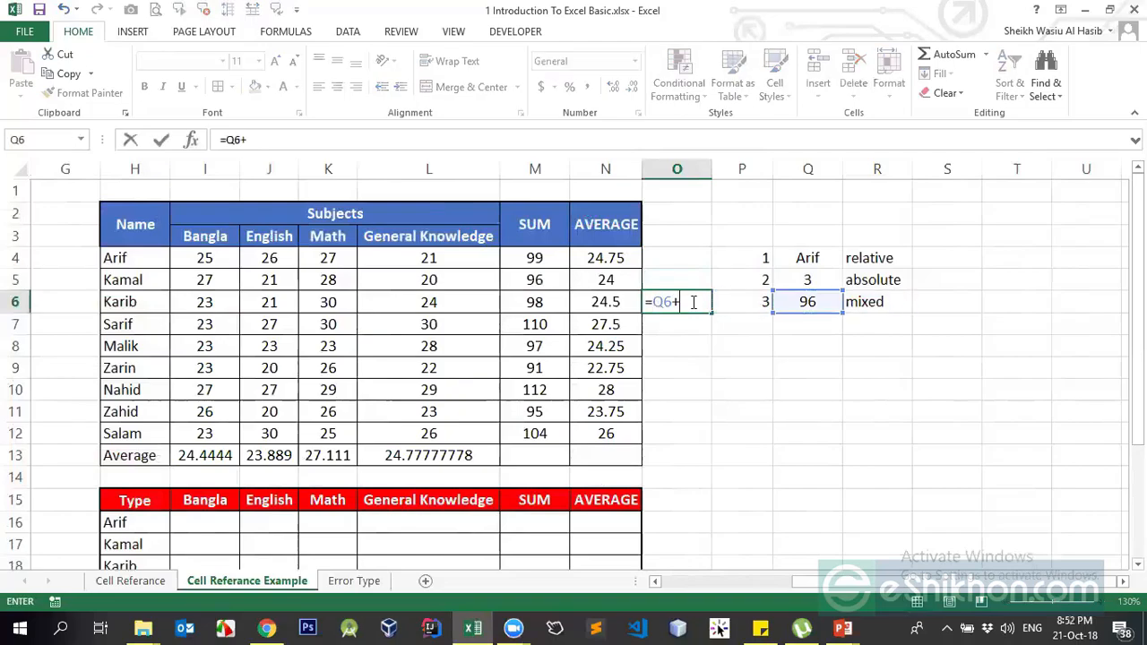
pyautogui.press('Up')
pyautogui.press('Right')
pyautogui.press('Right')
pyautogui.press('Right')
pyautogui.press('Up')
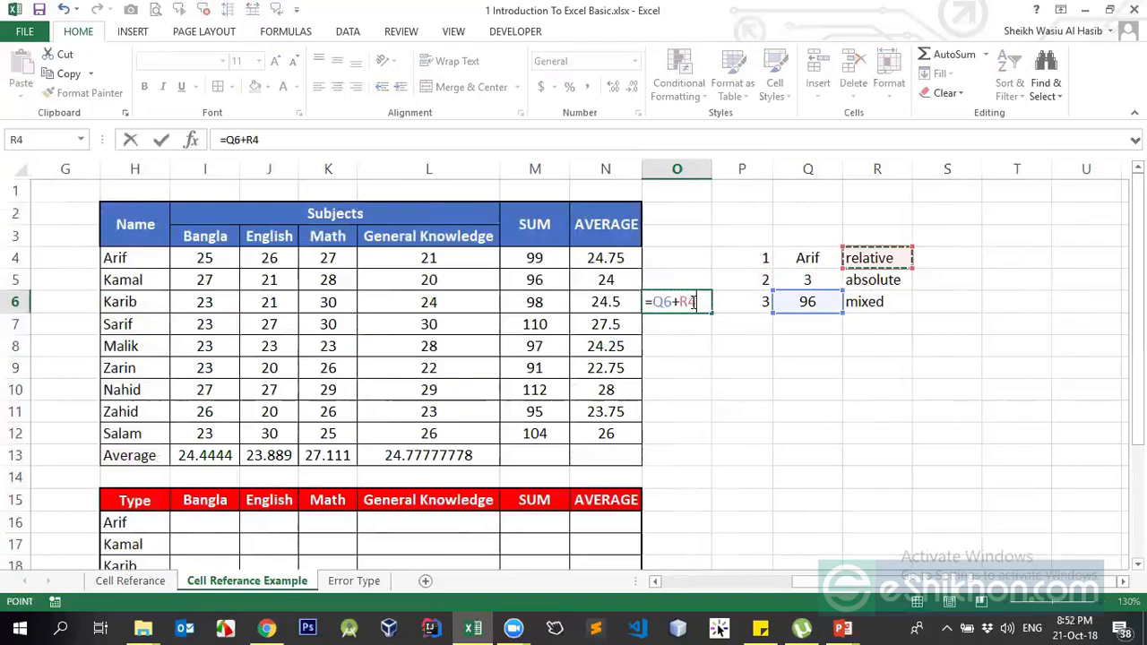
pyautogui.press('Return')
# - Clear the #VALUE! formula from cell O6
pyautogui.click(693, 302)
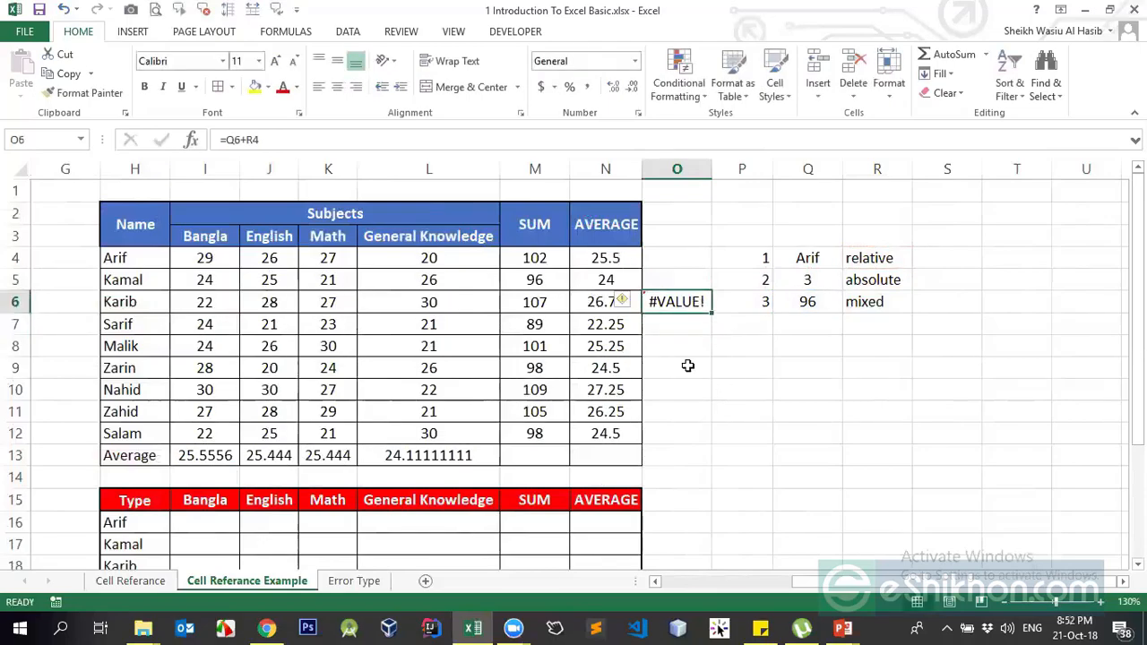
pyautogui.press('Down')
pyautogui.press('Down')
pyautogui.press('Down')
pyautogui.press('Down')
pyautogui.press('Down')
pyautogui.click(689, 352)
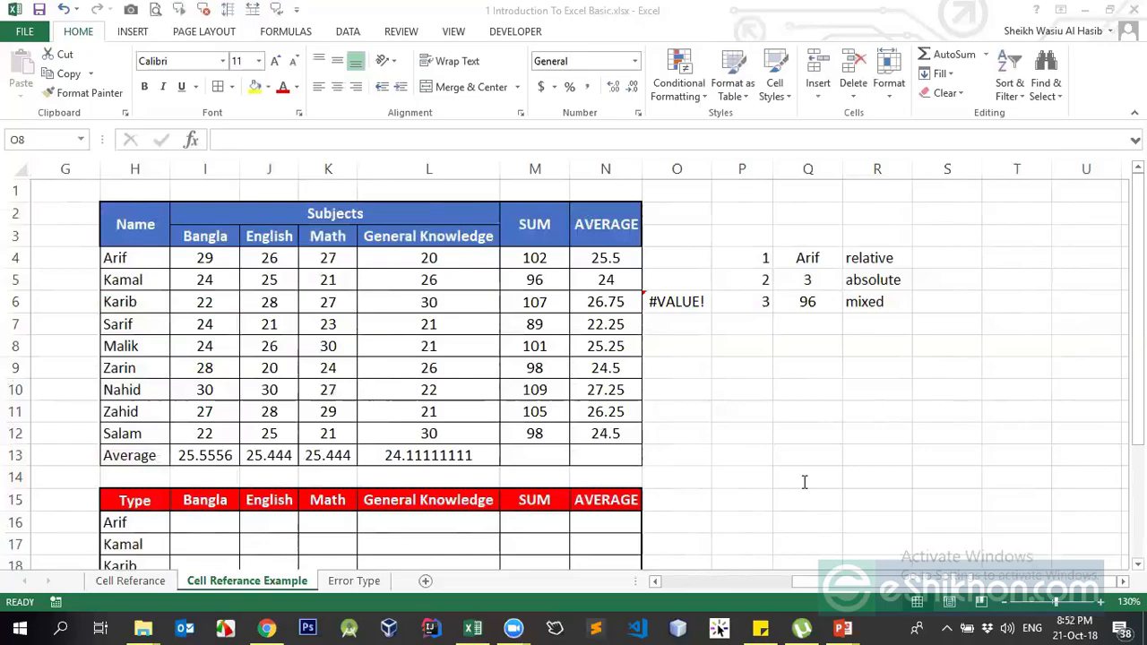
pyautogui.click(674, 303)
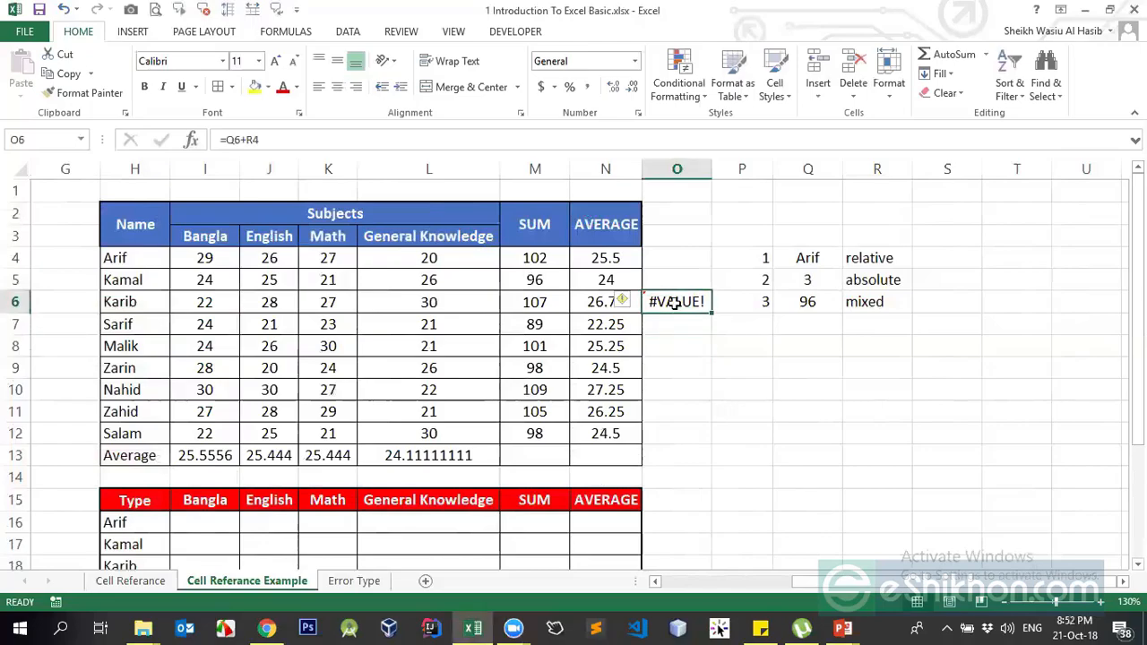
pyautogui.press('Delete')
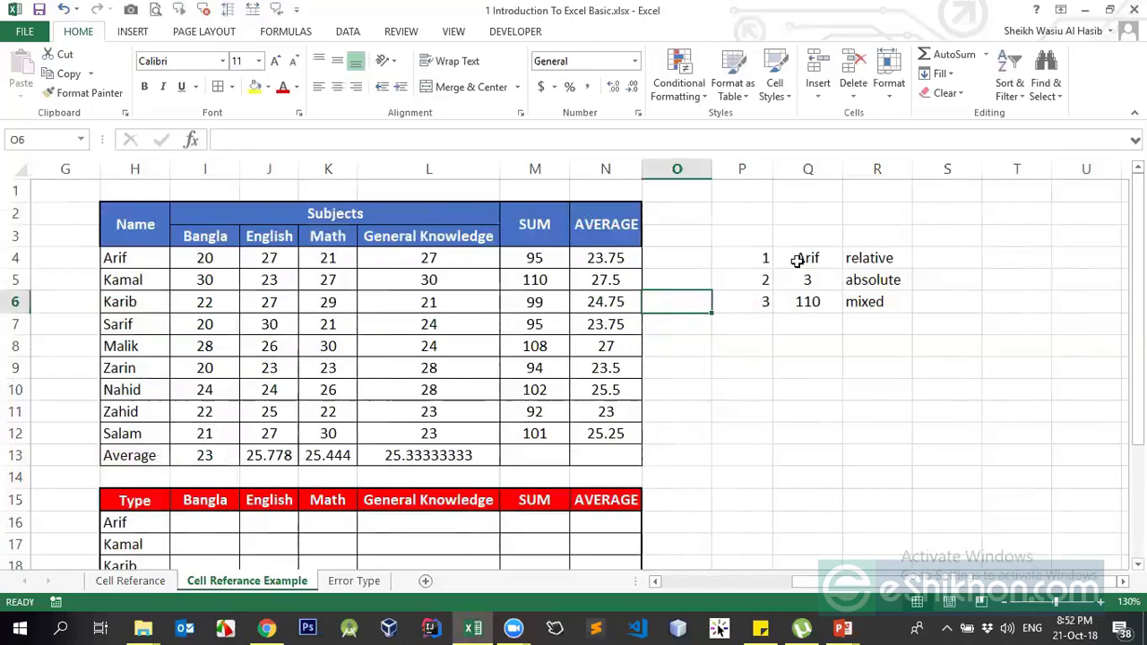
# - Clear the helper entries in P3:R6
pyautogui.click(761, 258)
pyautogui.keyDown('shift'); pyautogui.click(884, 309); pyautogui.keyUp('shift')
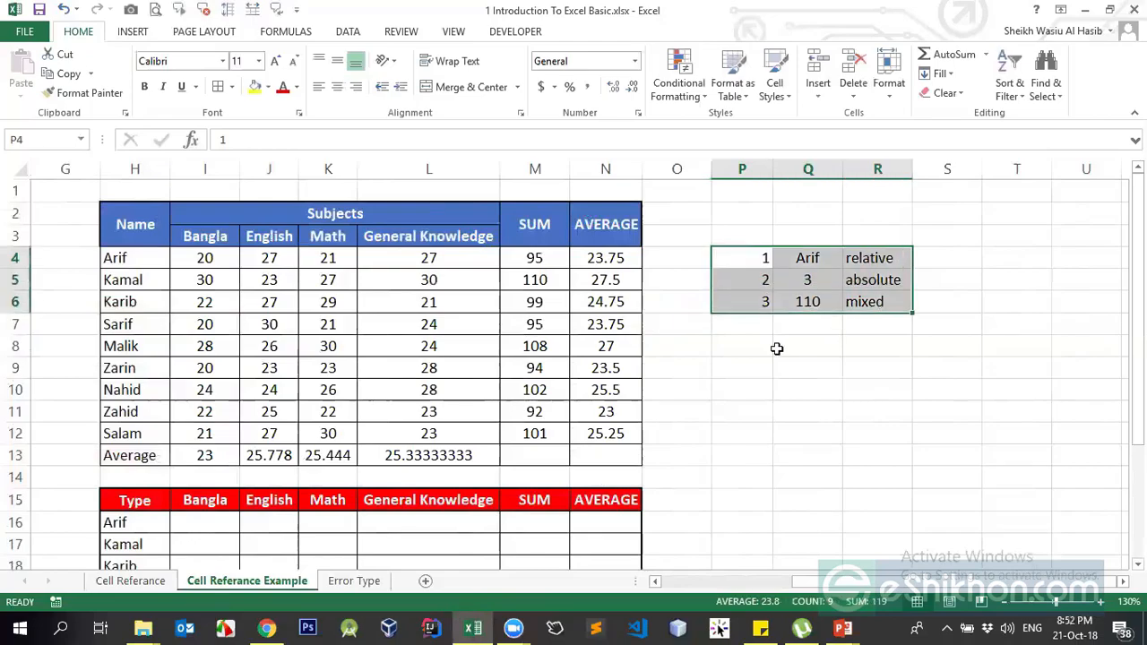
pyautogui.click(690, 330)
pyautogui.moveTo(735, 241); pyautogui.dragTo(863, 303)
pyautogui.press('Delete')
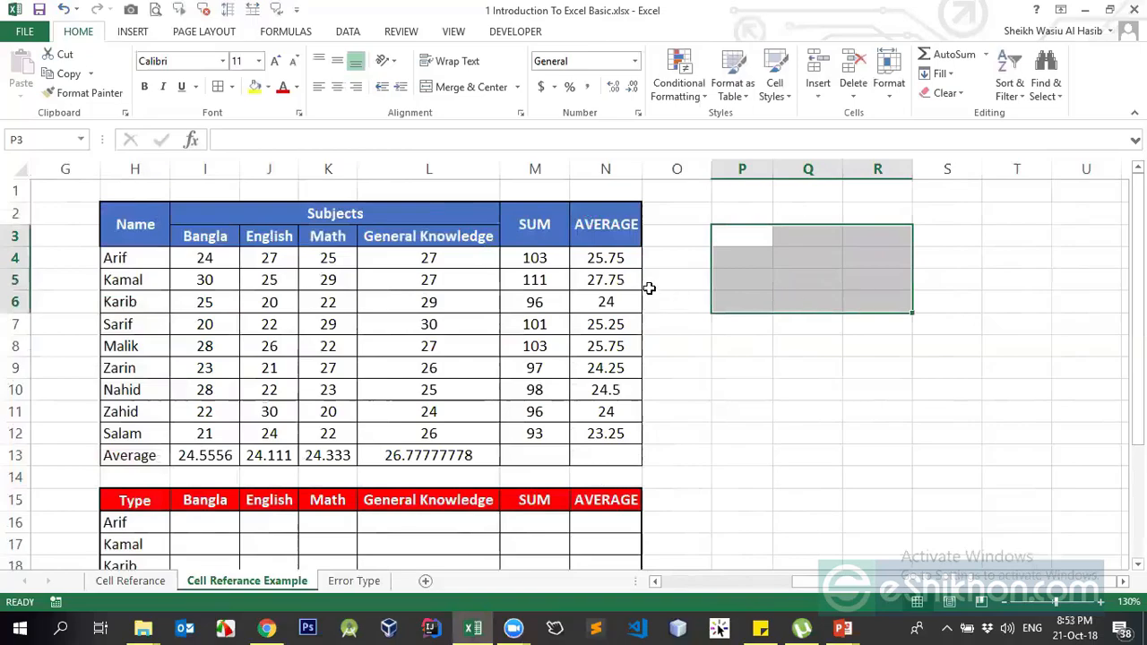
# - Select M6 and switch to the PowerPoint slide show
pyautogui.click(565, 300)
pyautogui.moveTo(842, 628)
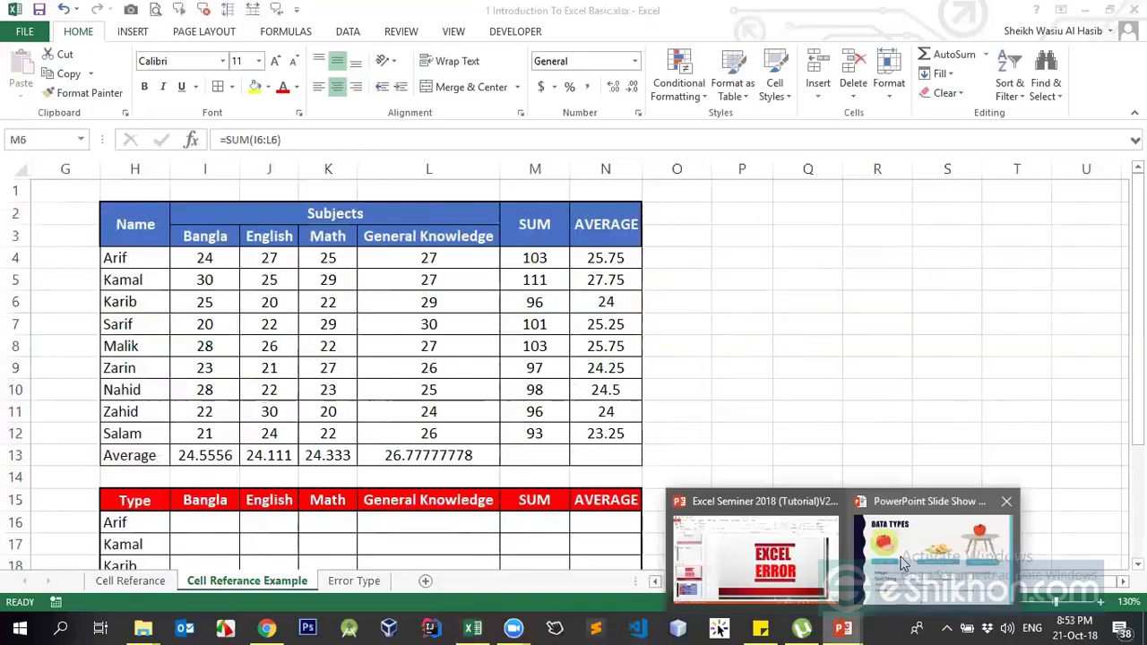
pyautogui.click(904, 561)
# - Advance the slide show one slide, then step back to the DATA TYPES slide
pyautogui.click(636, 251)
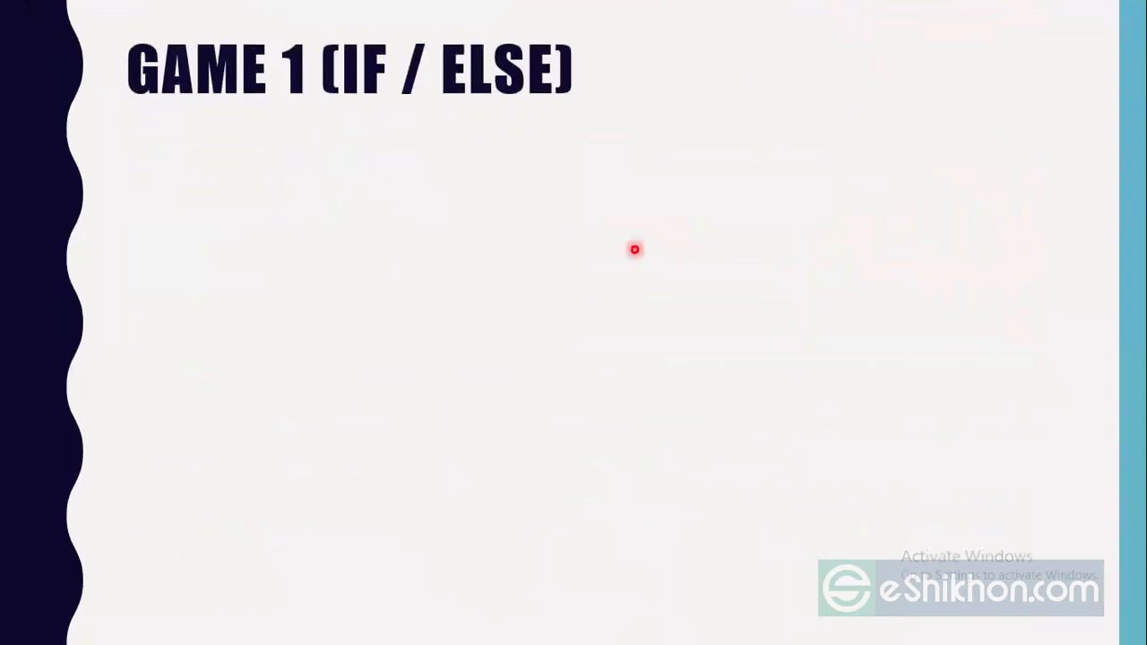
pyautogui.press('Left')
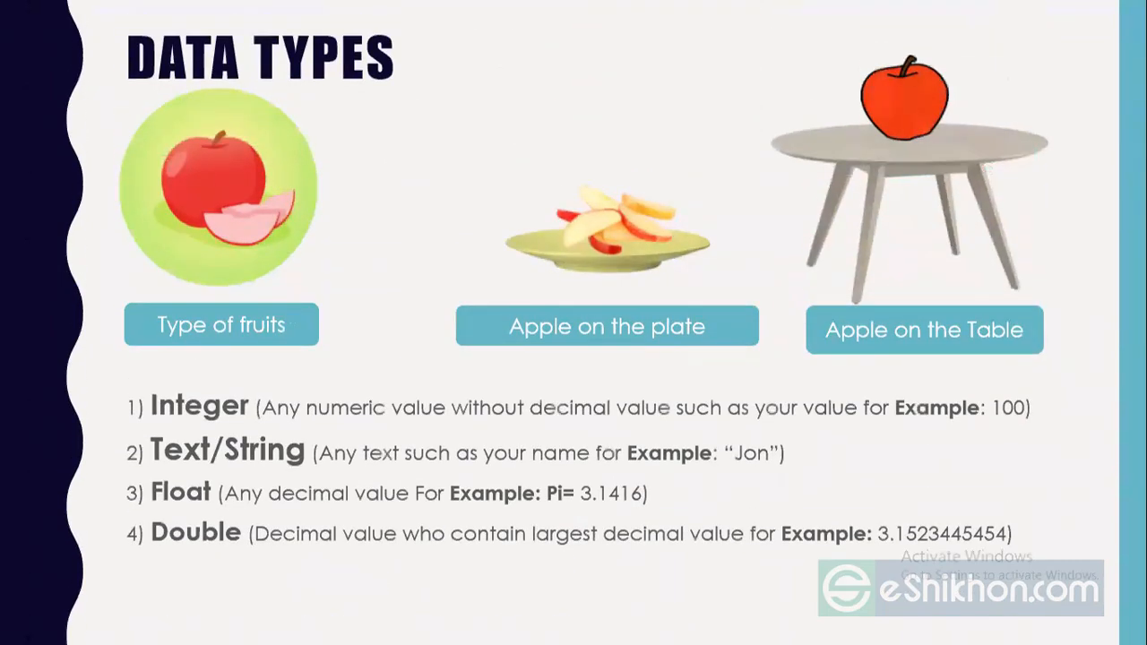
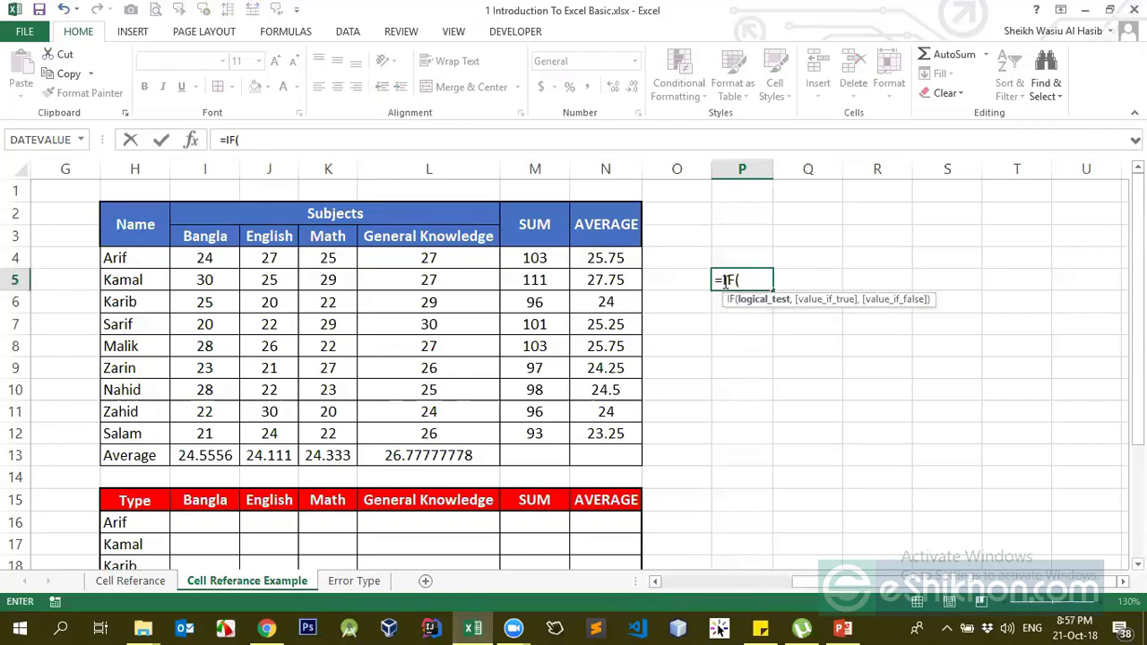
# - Complete the formula =IF(P2>10,"Yes","No") in P5
pyautogui.click(745, 212)
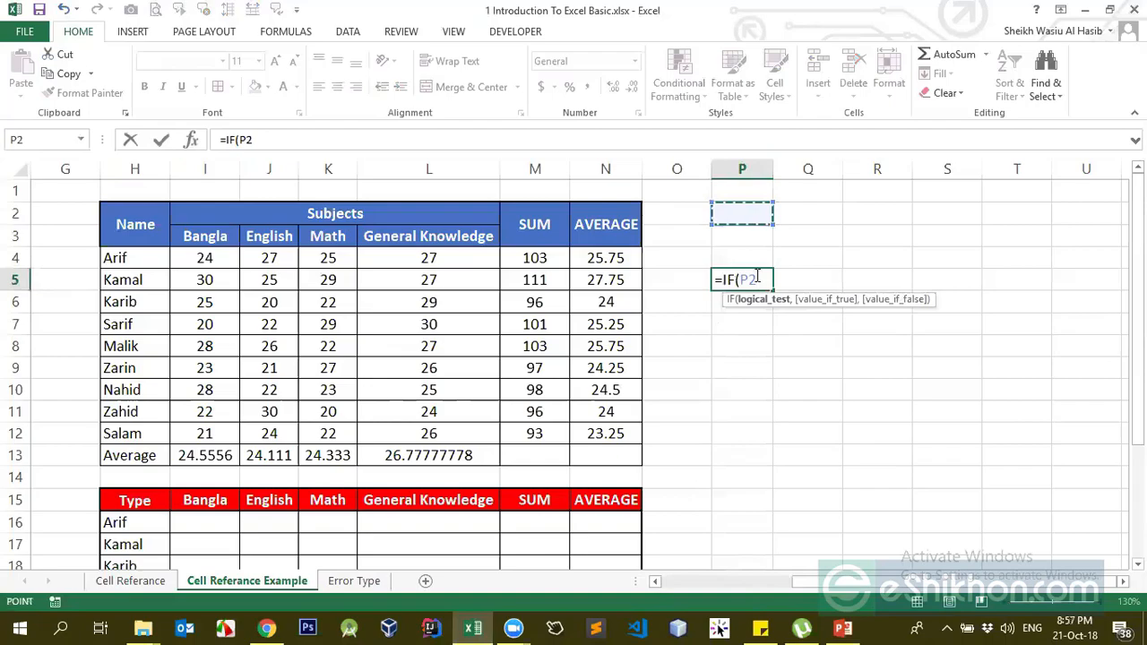
pyautogui.write('>')
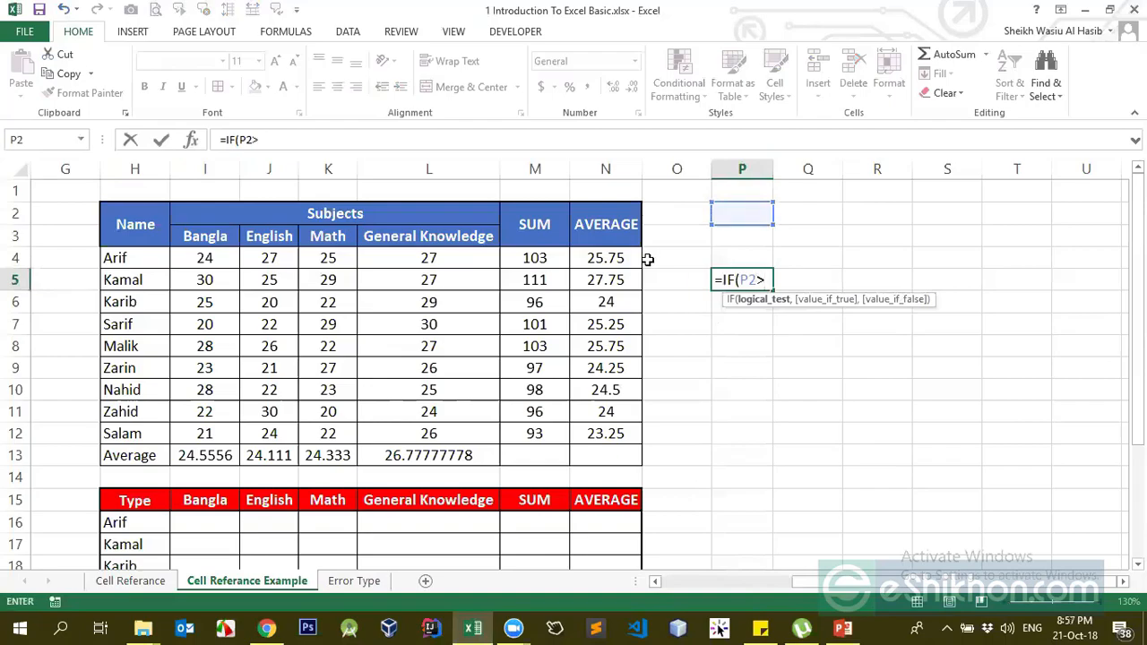
pyautogui.write('10,')
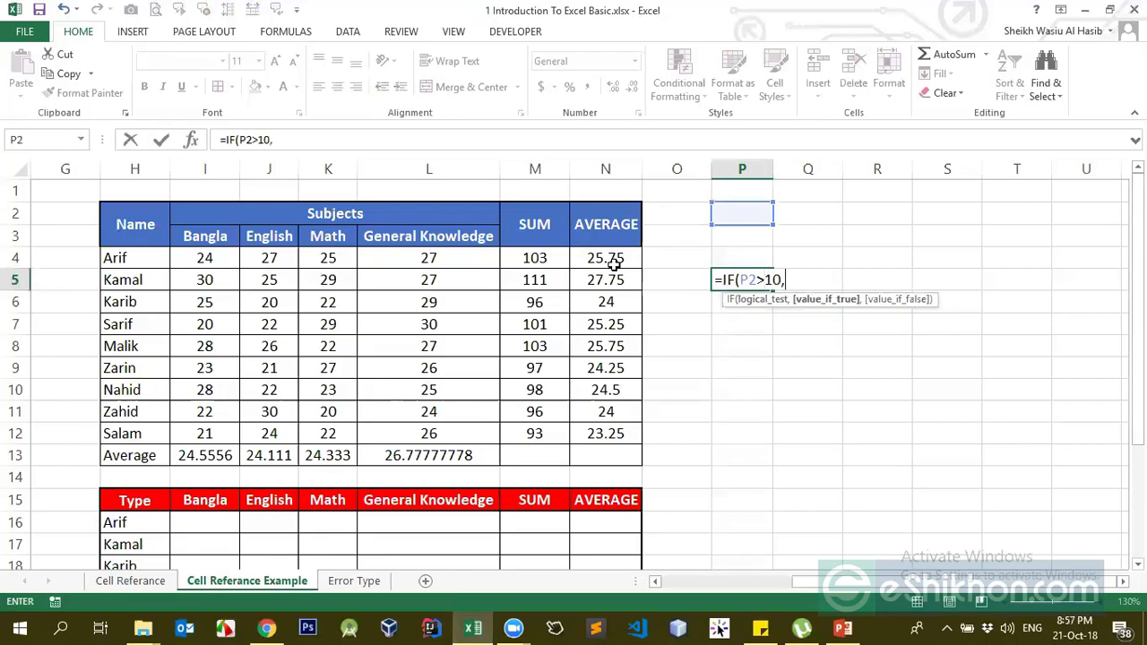
pyautogui.write('"Yes",')
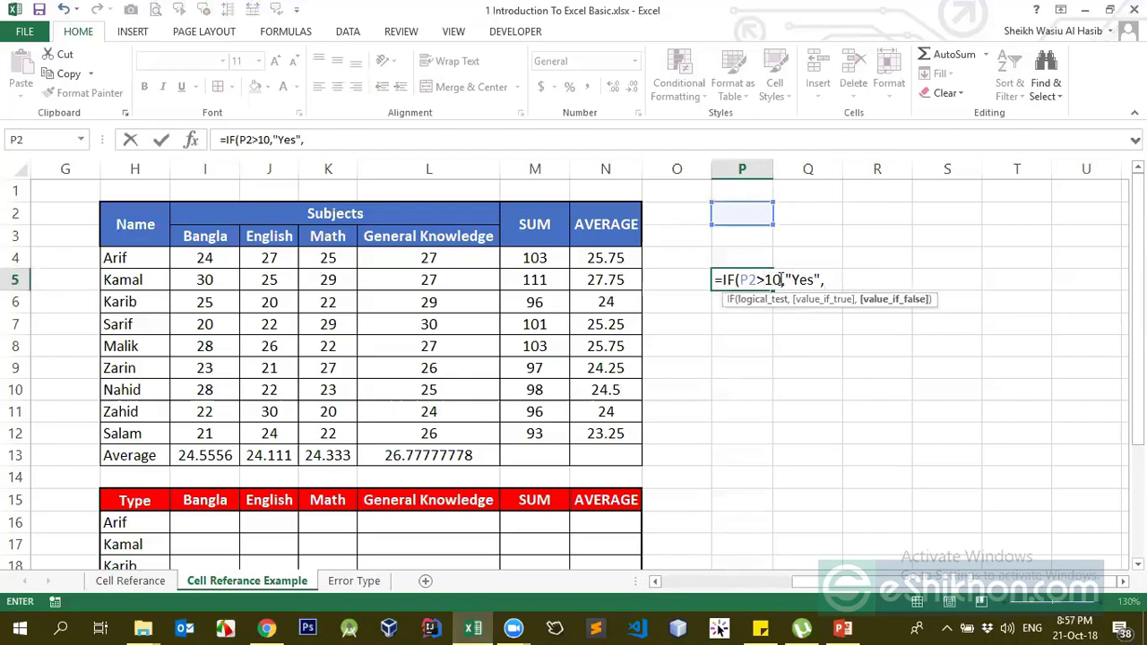
pyautogui.write('"')
pyautogui.write('No")')
pyautogui.press('Return')
# - Test the IF by entering 10, then 11, in P2 and checking P5's result
pyautogui.press('Up')
pyautogui.press('Up')
pyautogui.press('Up')
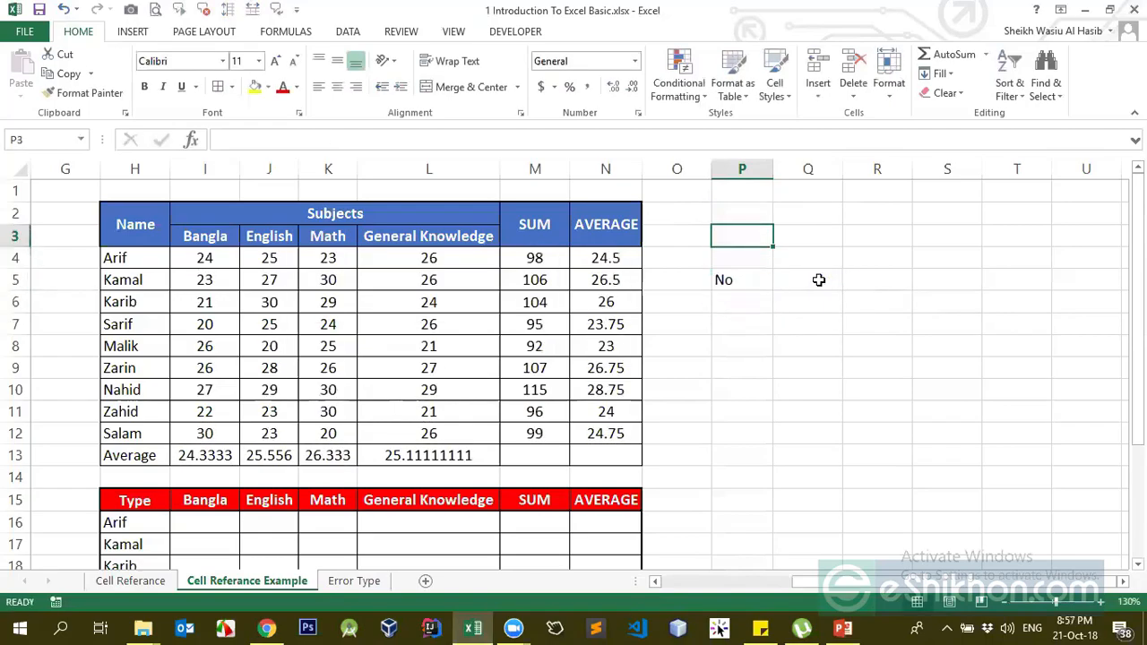
pyautogui.press('Up')
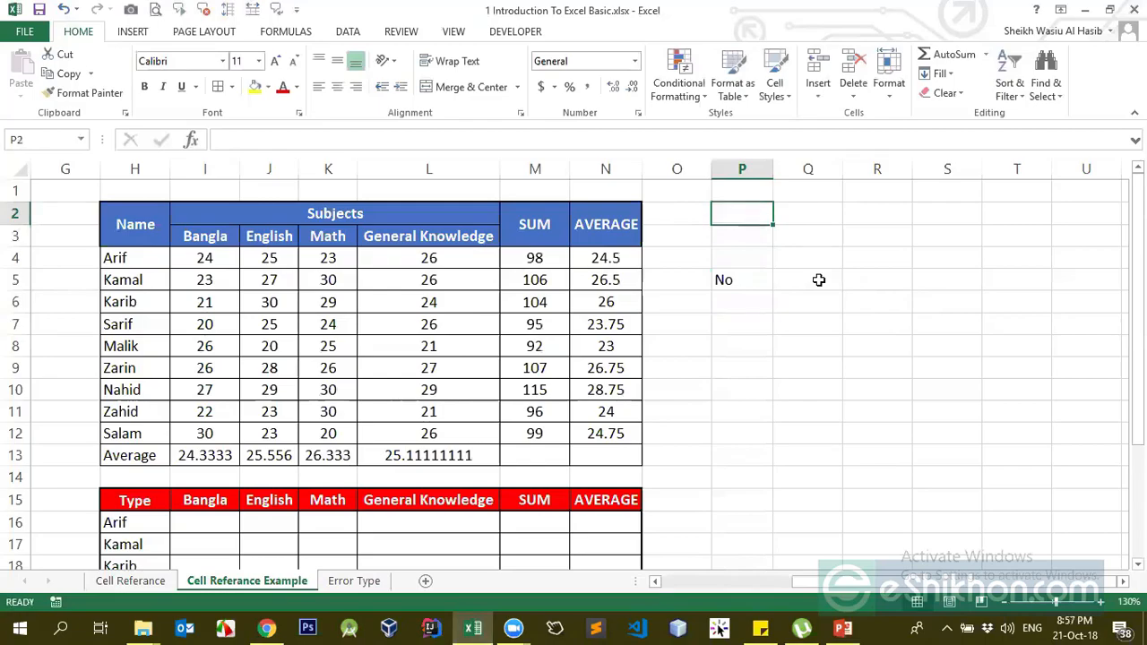
pyautogui.write('10')
pyautogui.press('Return')
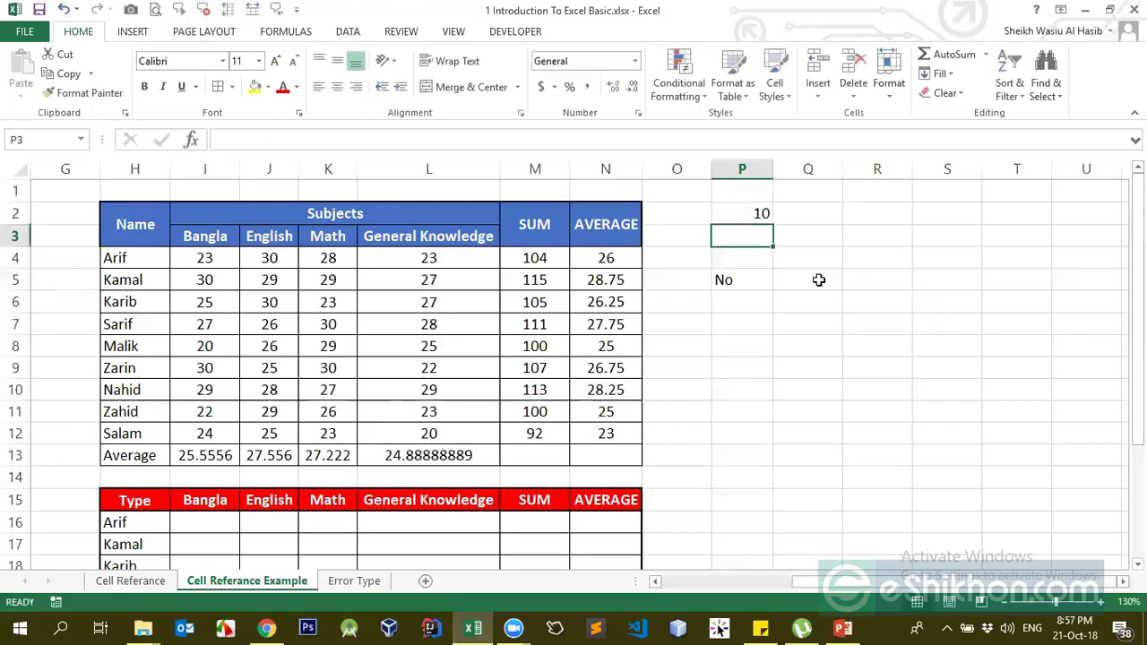
pyautogui.press('Up')
pyautogui.write('11')
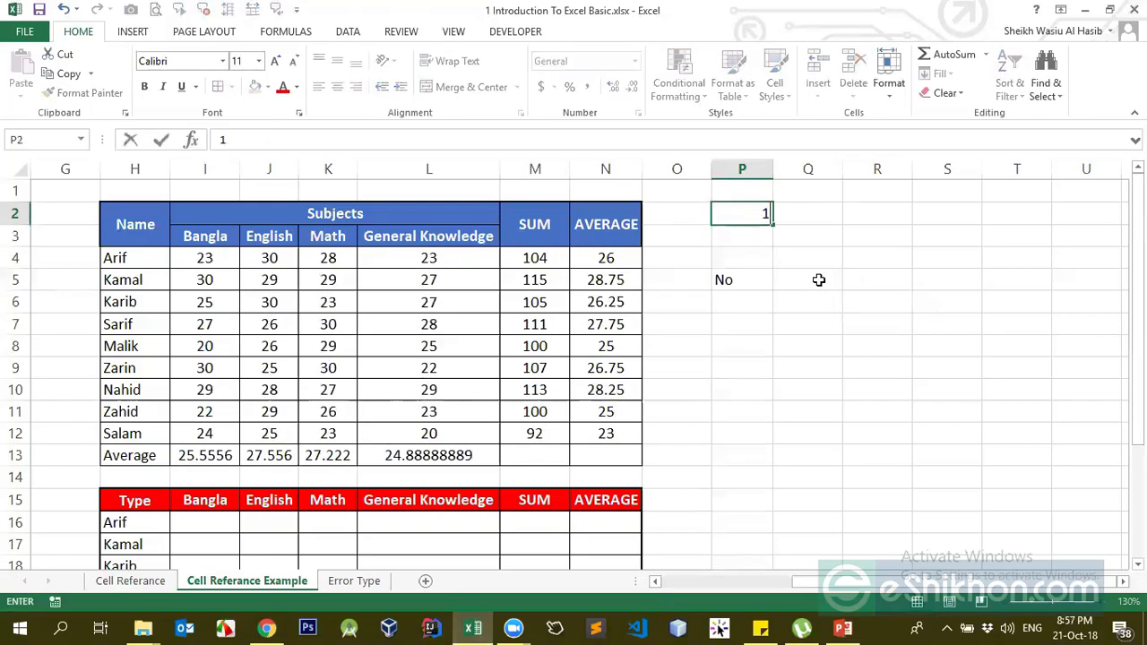
pyautogui.press('Return')
pyautogui.press('Up')
pyautogui.press('Down')
pyautogui.press('Down')
pyautogui.press('Down')
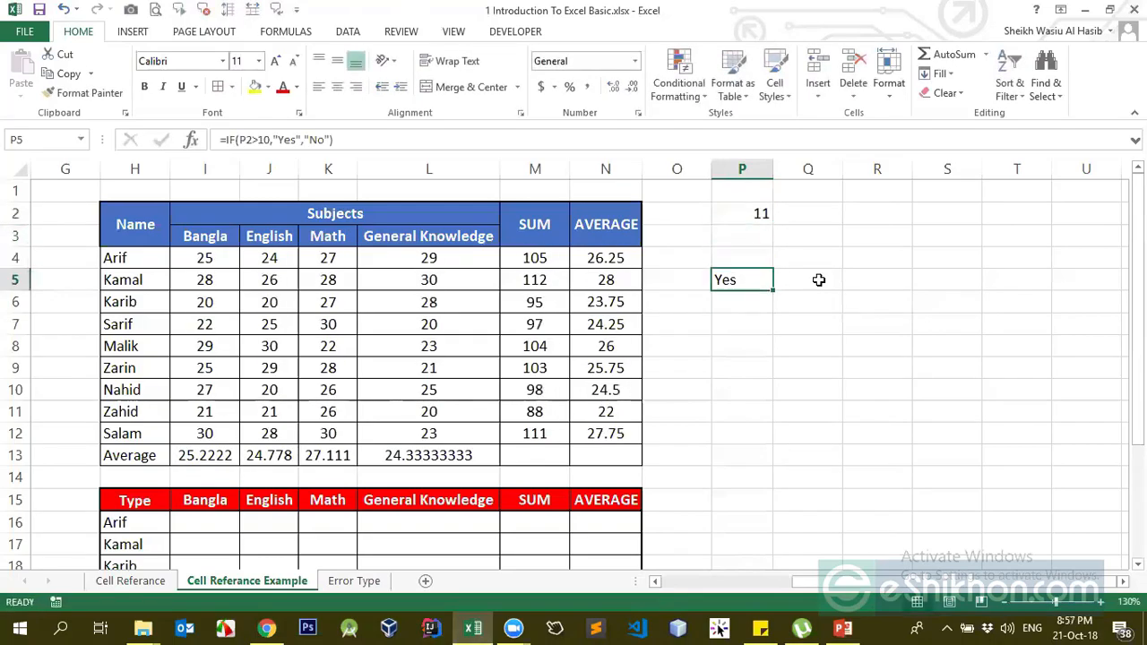
pyautogui.click(755, 198)
pyautogui.click(744, 217)
pyautogui.click(724, 276)
# - Centre-align the contents of column P
pyautogui.click(513, 628)
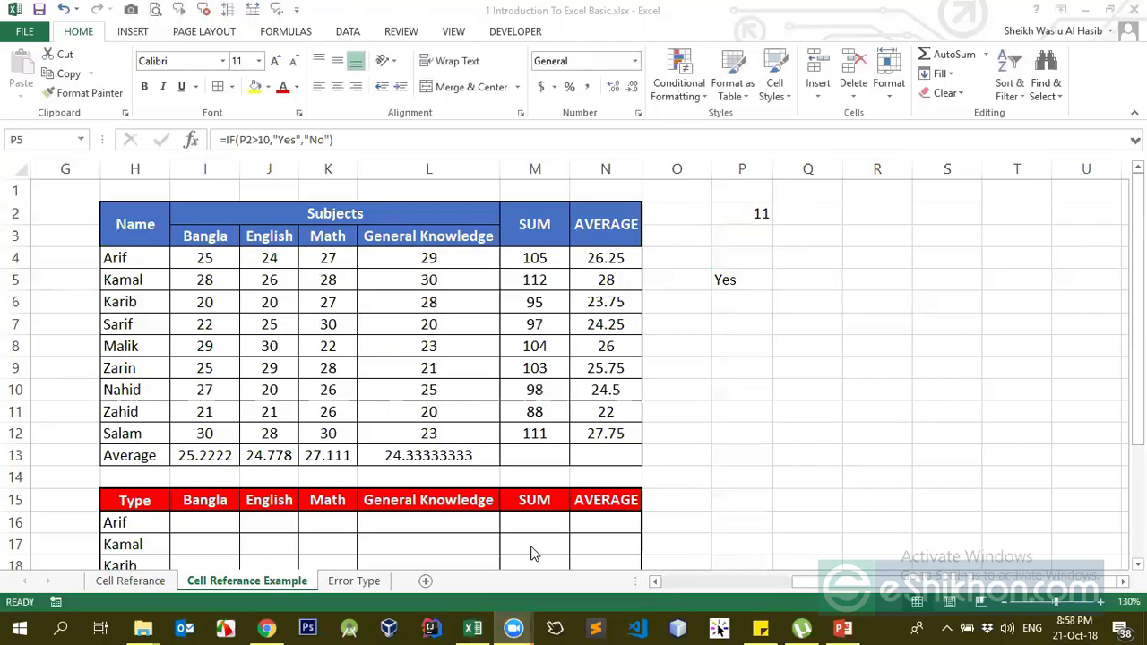
pyautogui.click(734, 280)
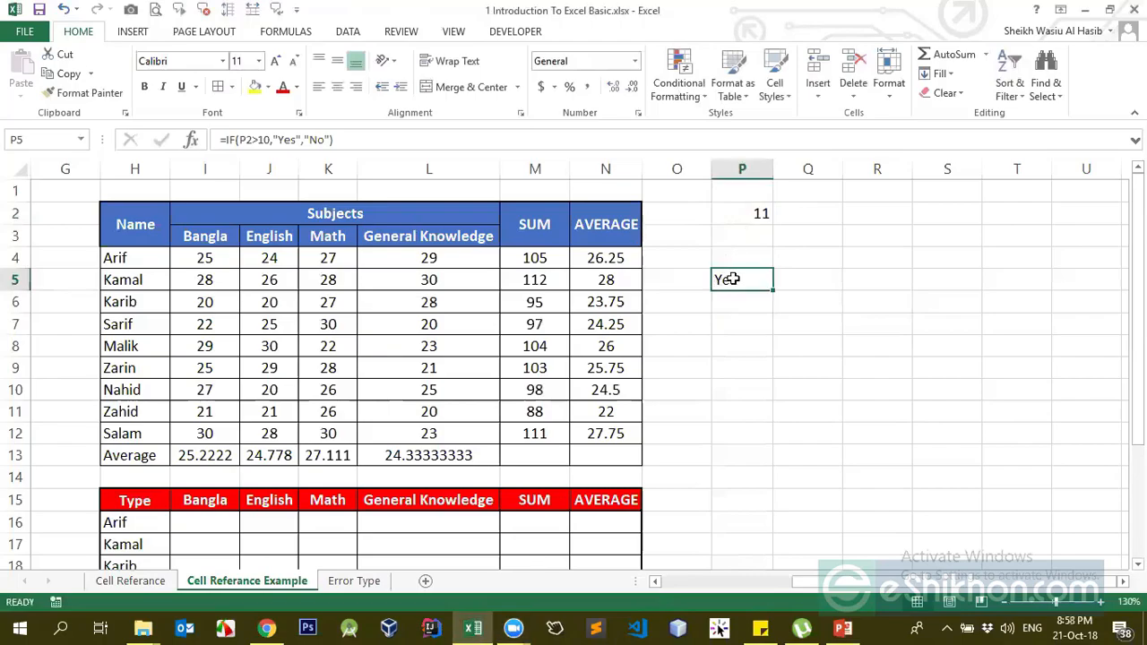
pyautogui.click(742, 170)
pyautogui.click(342, 90)
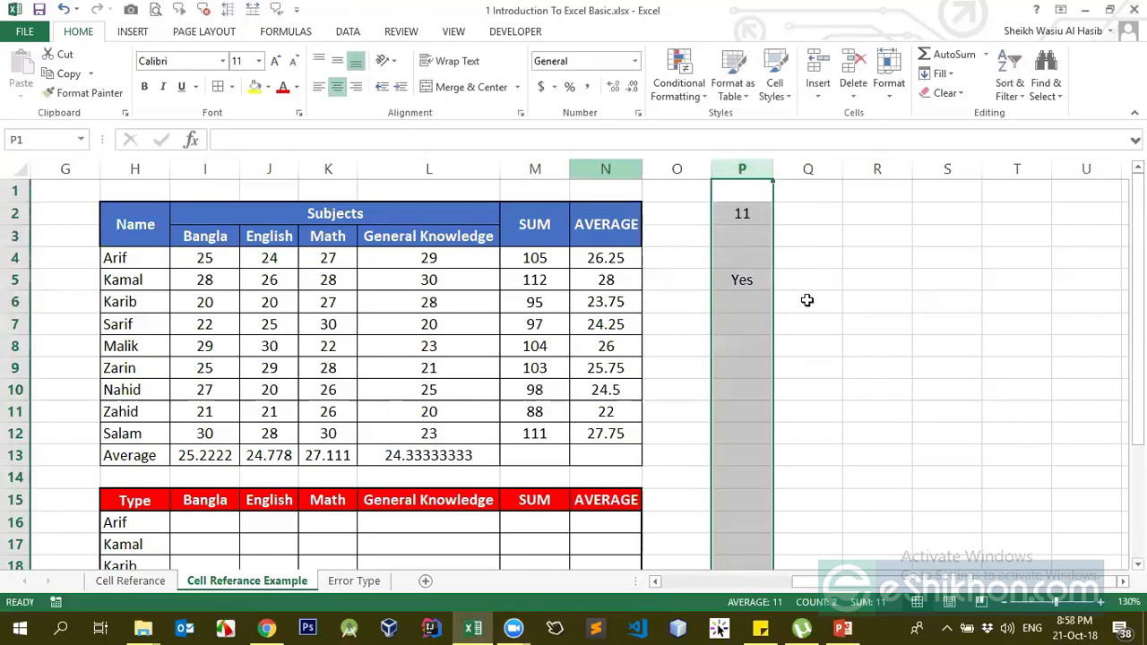
# - Delete the old Yes/No IF formula from P5 via the formula bar, leaving it empty
pyautogui.click(742, 279)
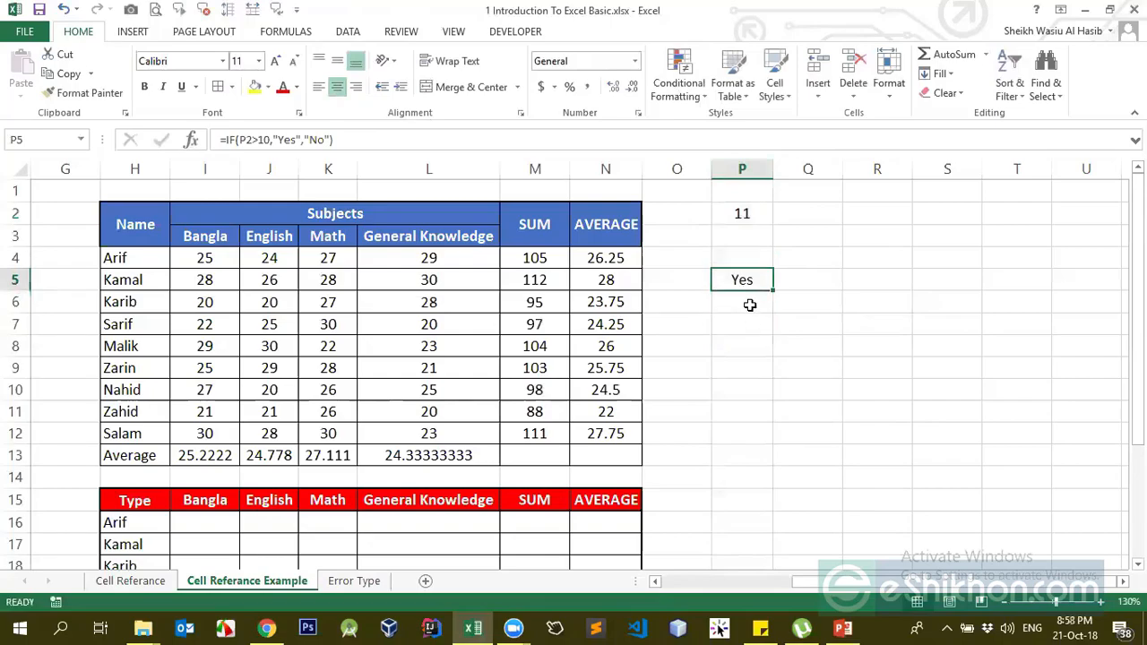
pyautogui.click(330, 140)
pyautogui.moveTo(331, 140); pyautogui.dragTo(303, 141)
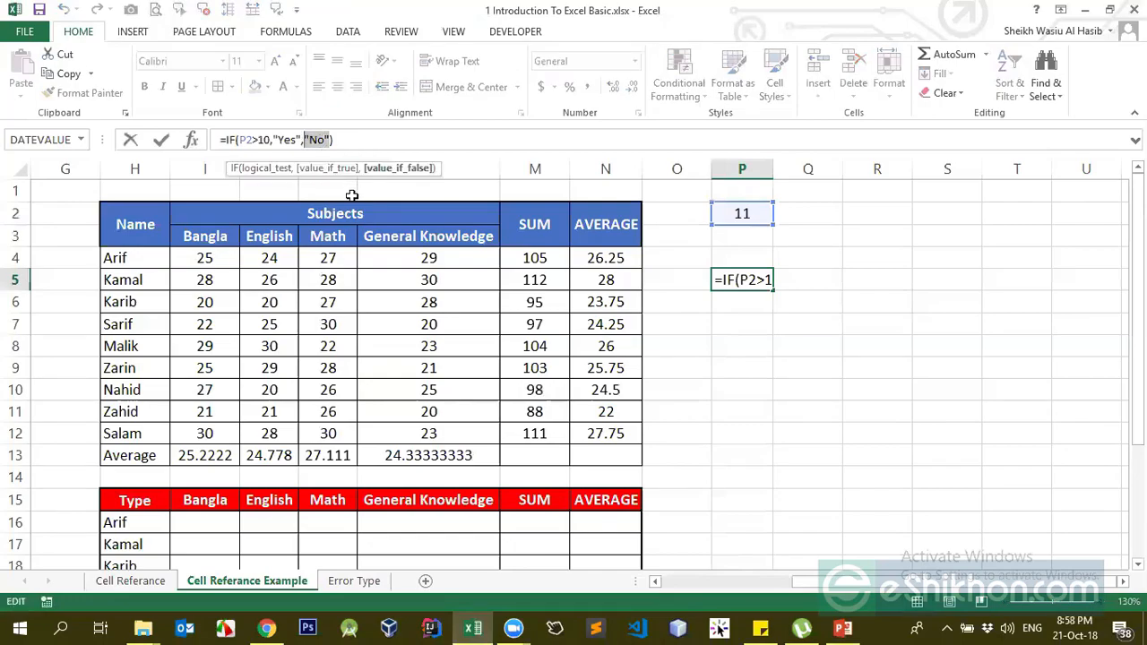
pyautogui.press('BackSpace')
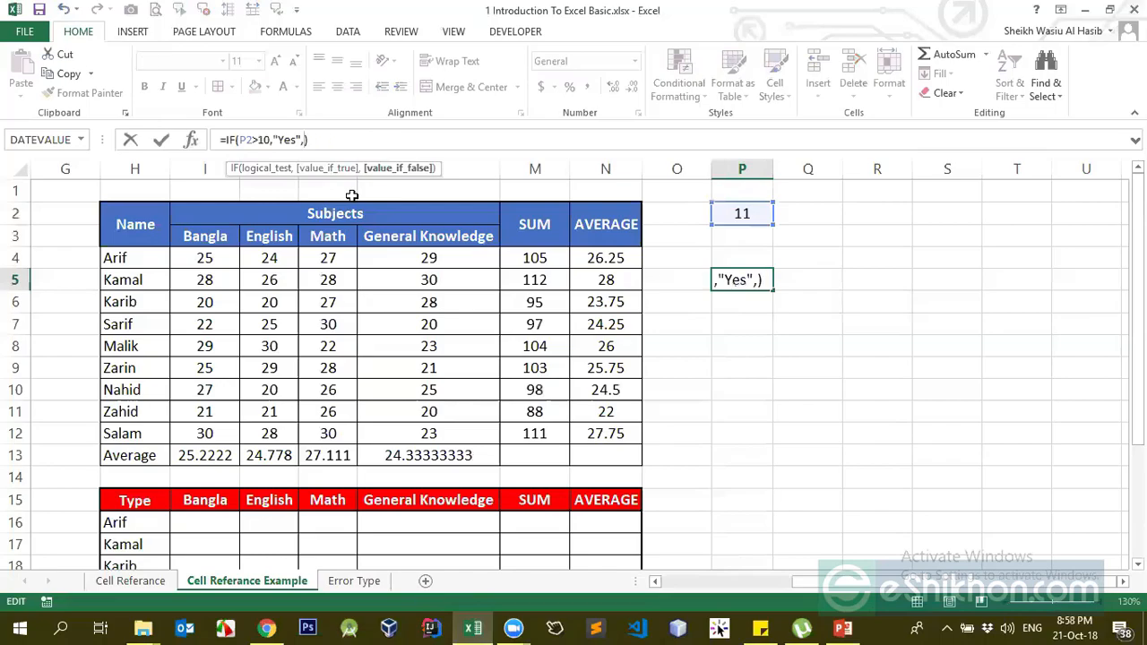
pyautogui.moveTo(309, 140); pyautogui.dragTo(57, 140)
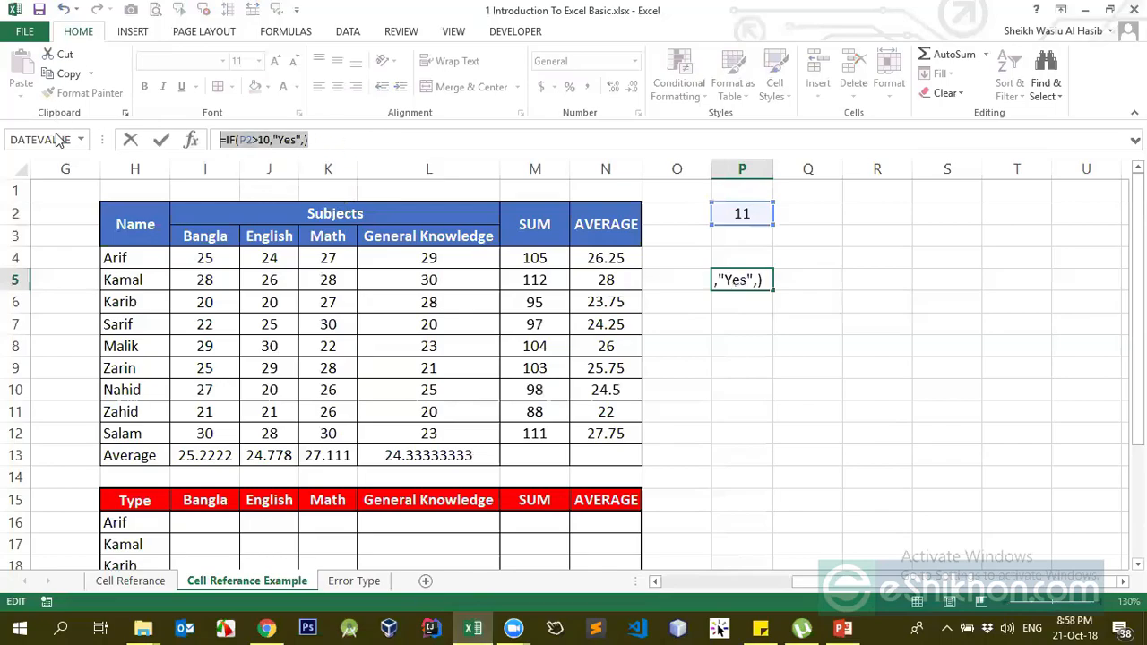
pyautogui.press('BackSpace')
pyautogui.press('Return')
pyautogui.press('Up')
# - Start the outer IF in P5 testing whether P2 equals a name, returning that name's 'I am …' message
pyautogui.write('=i')
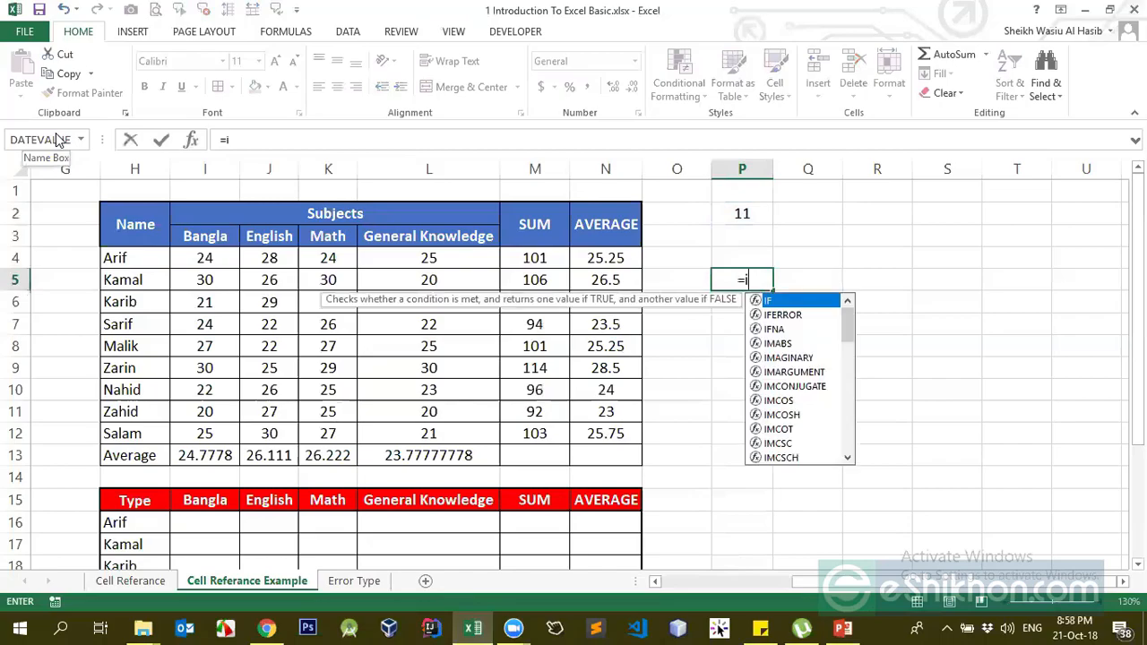
pyautogui.press('Tab')
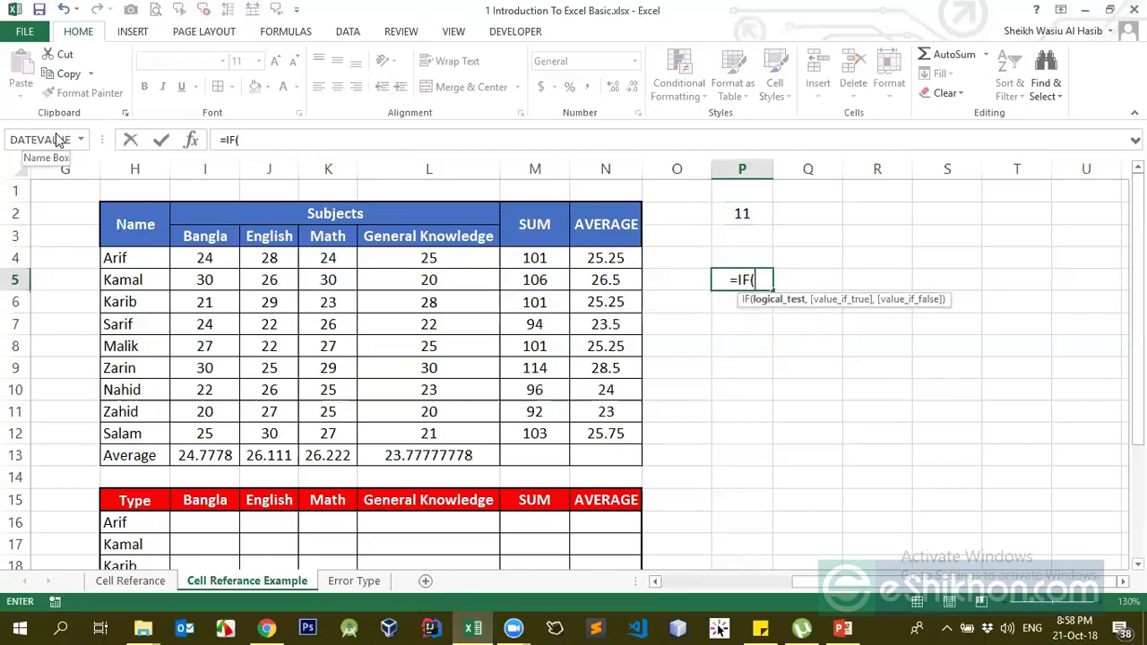
pyautogui.click(730, 219)
pyautogui.write('="')
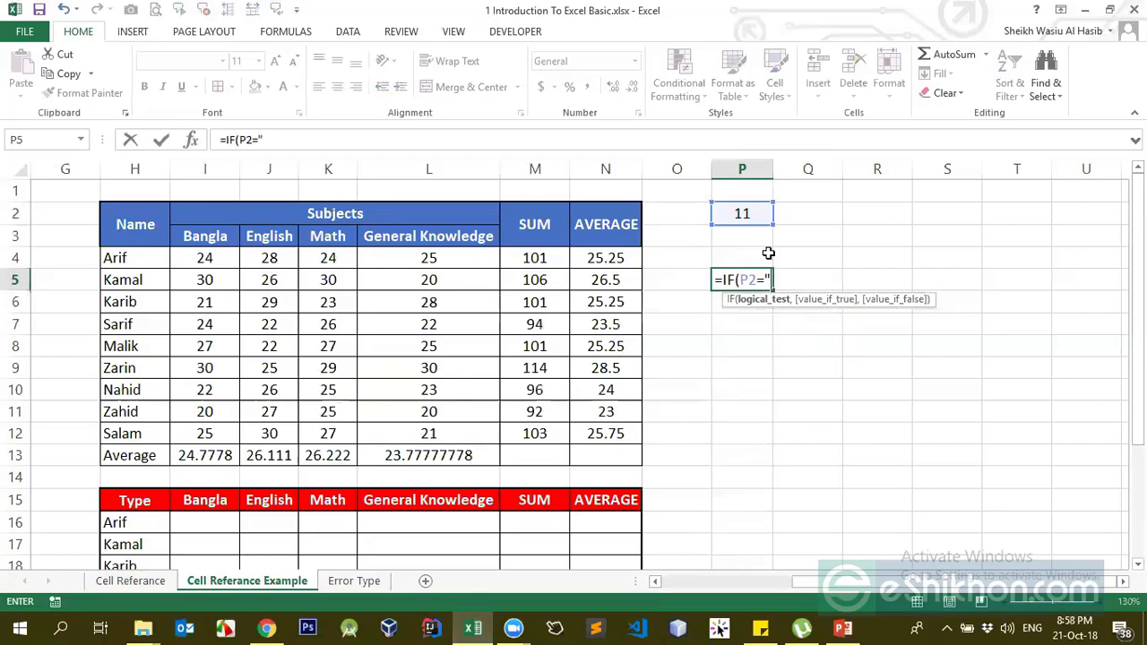
pyautogui.write('Hasi')
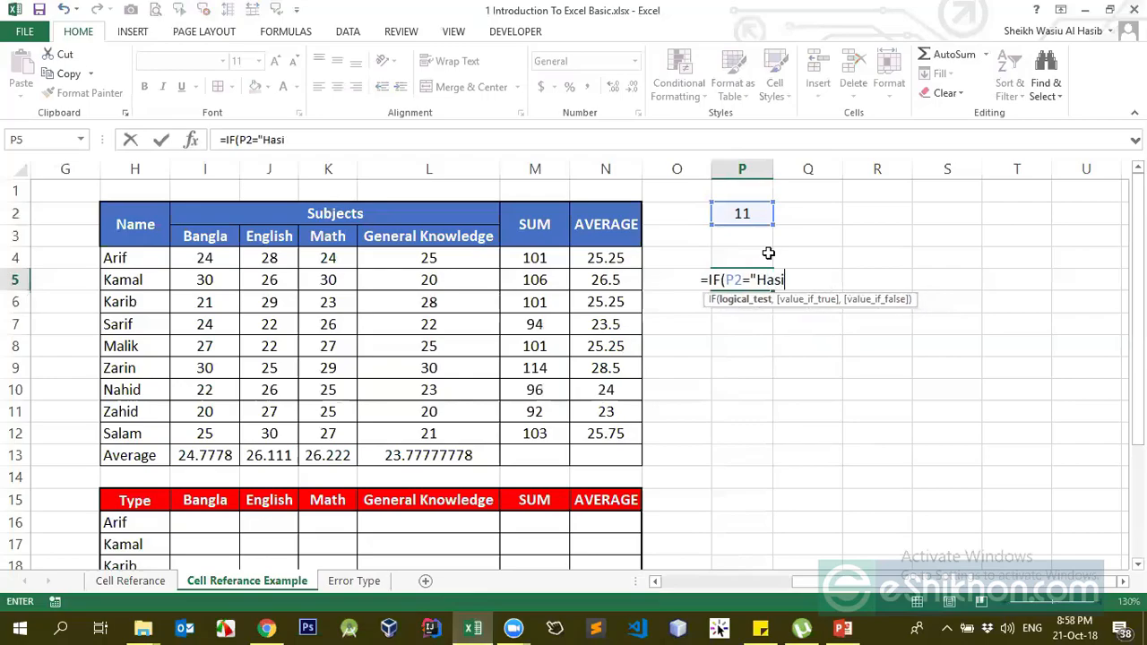
pyautogui.write('b","I')
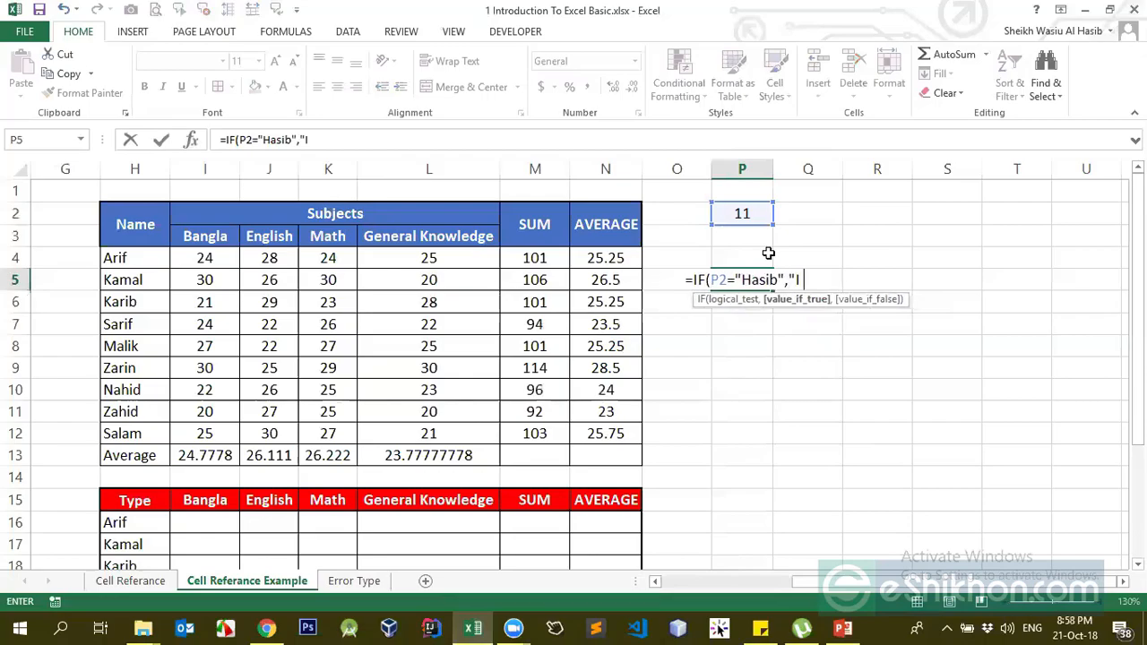
pyautogui.write(' am hasib"')
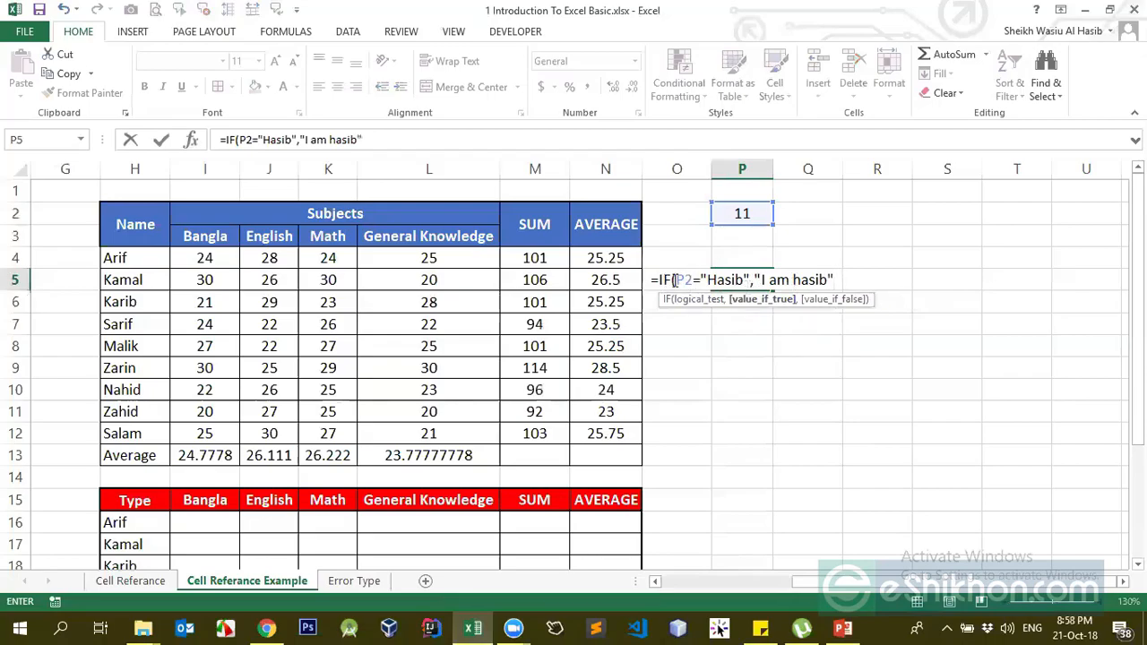
pyautogui.moveTo(673, 279); pyautogui.dragTo(692, 279)
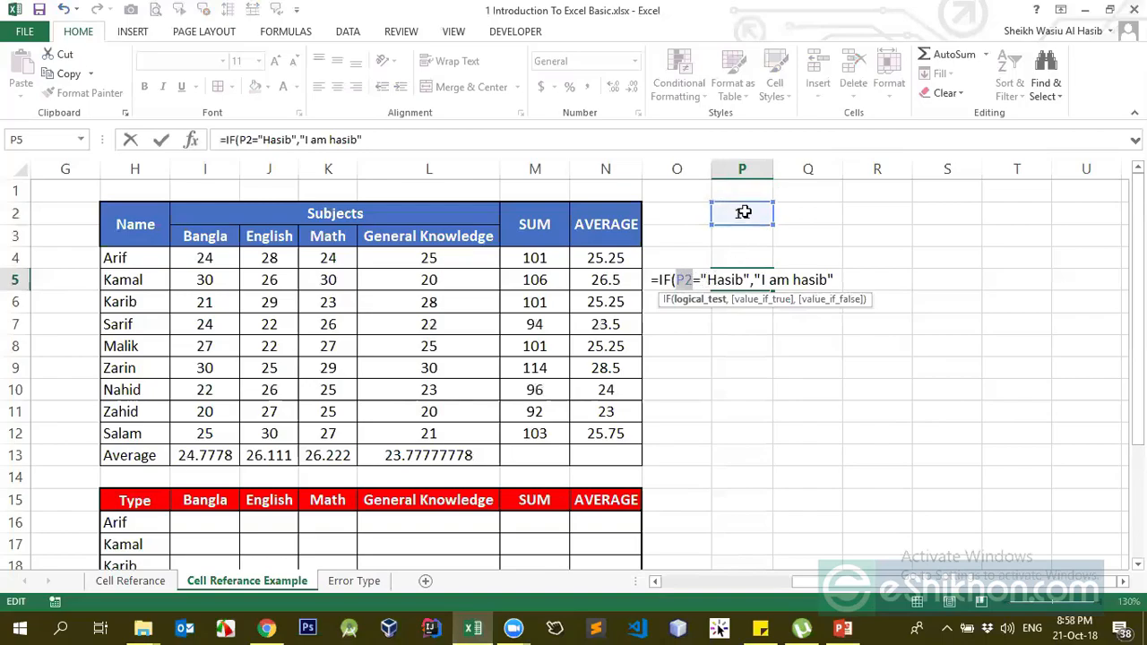
pyautogui.click(702, 279)
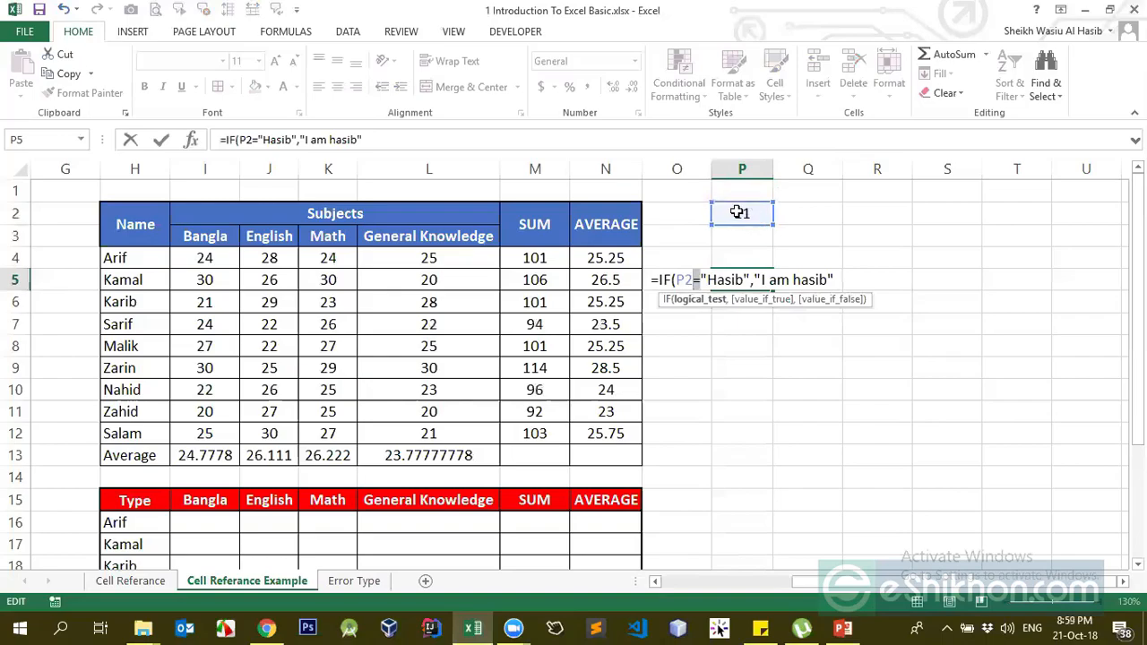
pyautogui.moveTo(688, 280); pyautogui.dragTo(672, 281)
pyautogui.click(690, 281)
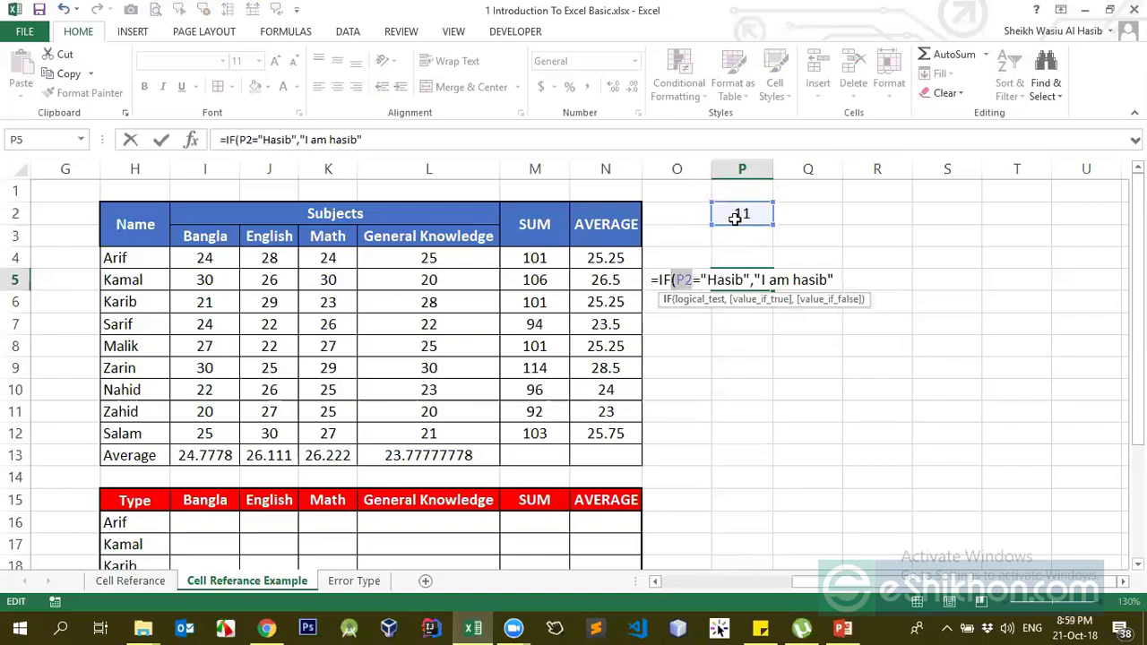
pyautogui.click(705, 280)
pyautogui.moveTo(713, 276); pyautogui.dragTo(750, 269)
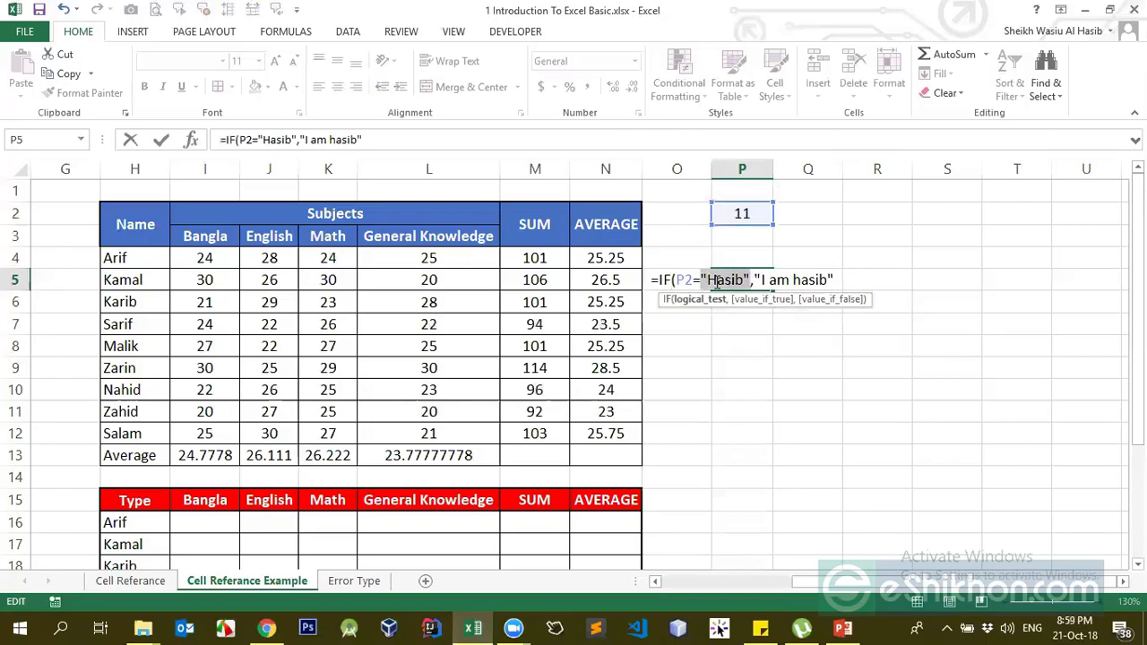
pyautogui.doubleClick(684, 280)
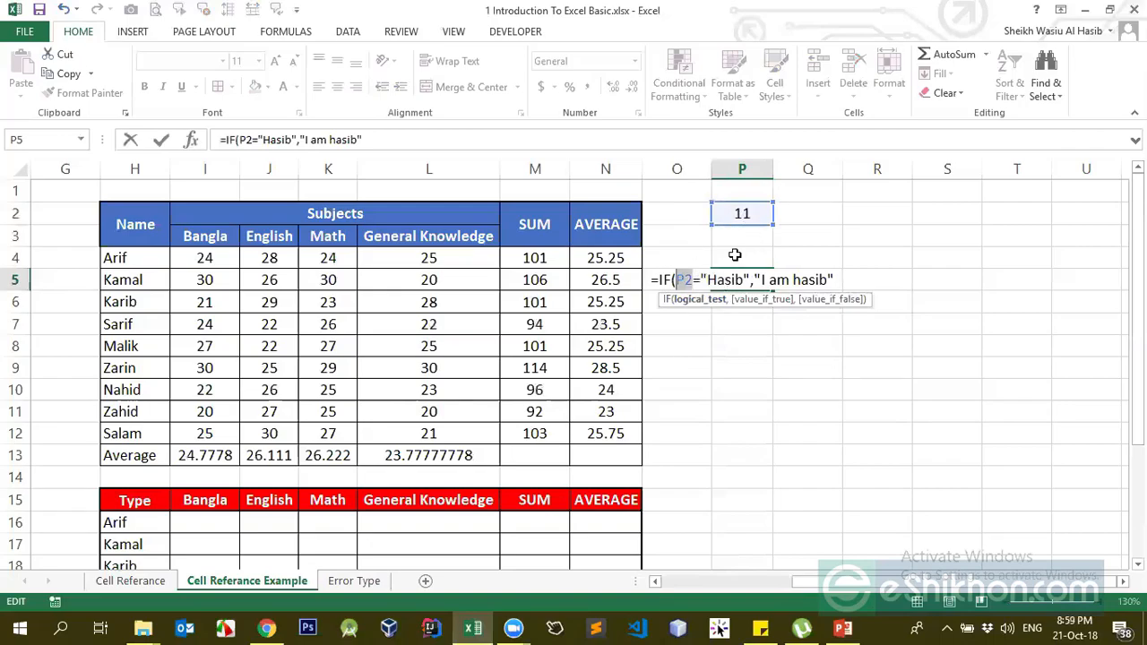
# - Add a nested IF: P2="FAC" returns "I am FAC", otherwise "I am not here"
pyautogui.click(834, 279)
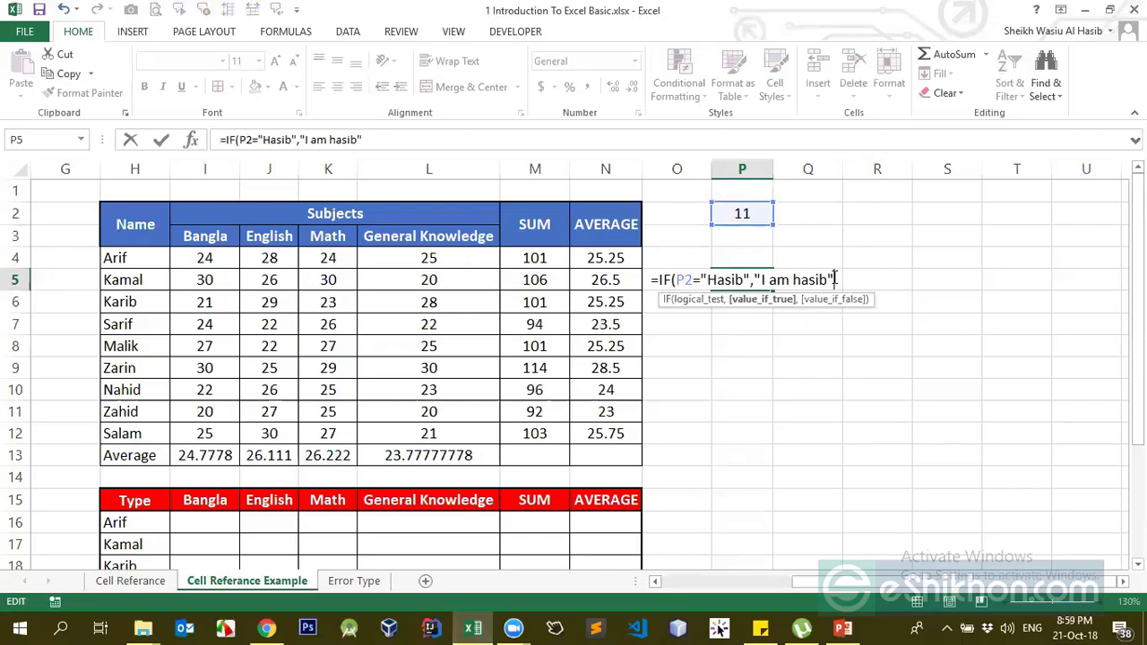
pyautogui.write(',')
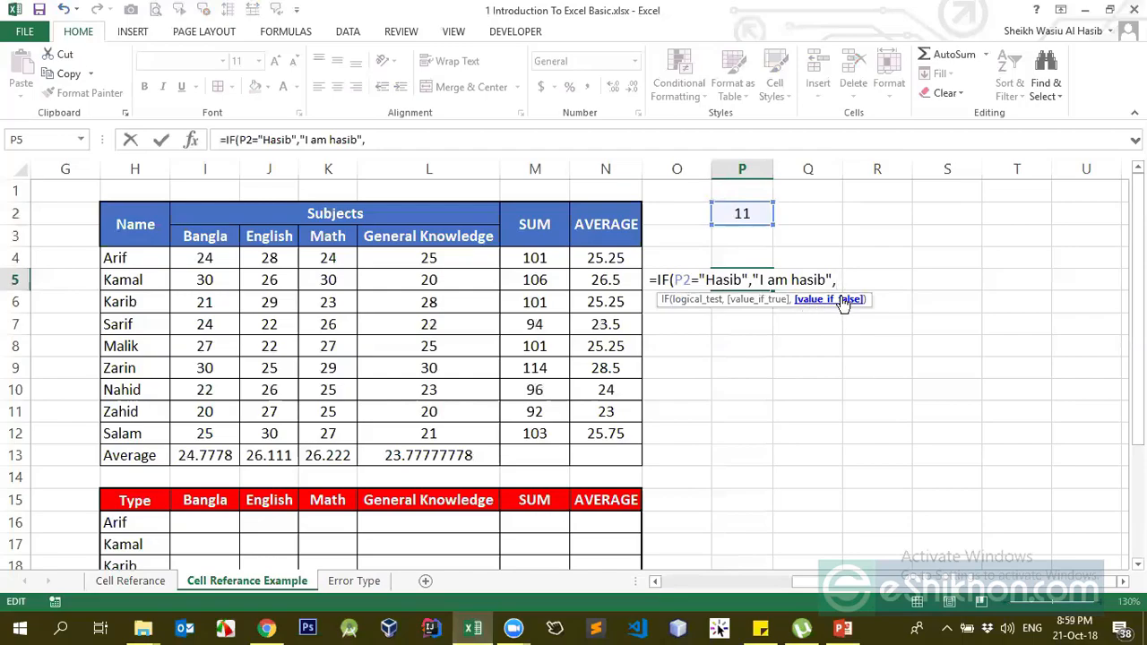
pyautogui.write('if')
pyautogui.press('Tab')
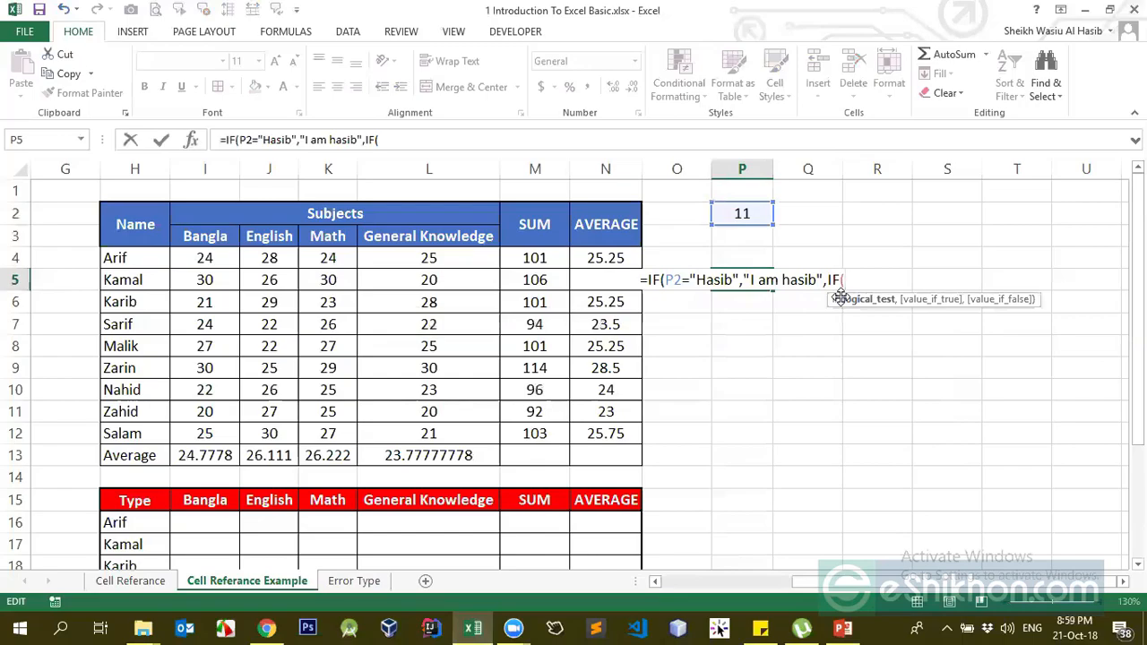
pyautogui.click(751, 216)
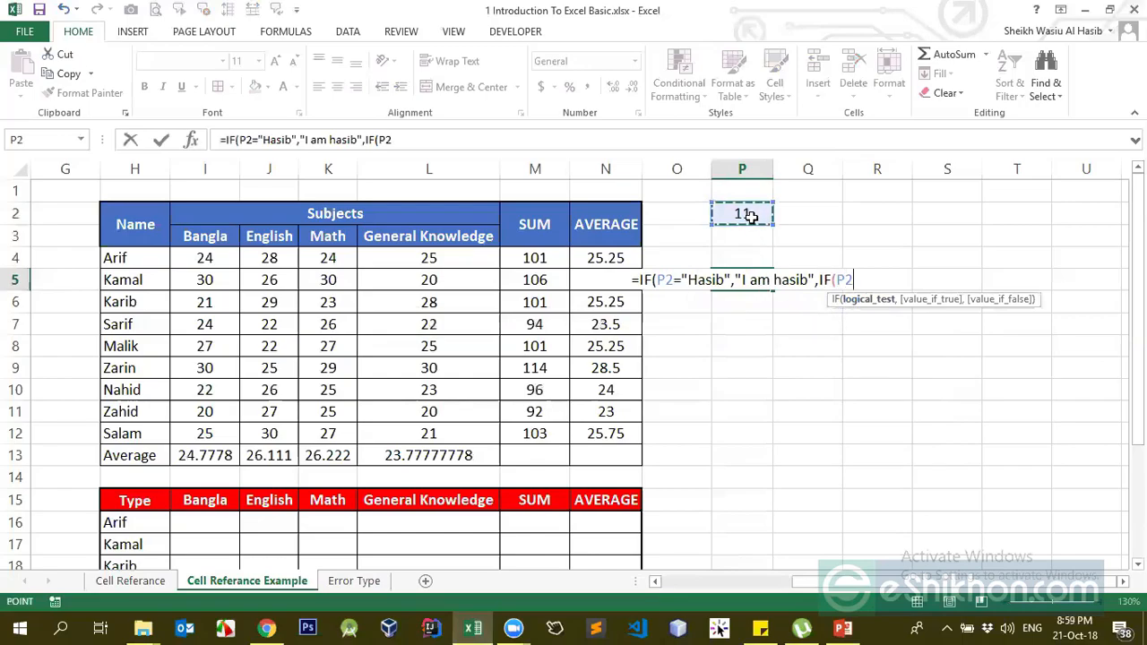
pyautogui.write('="')
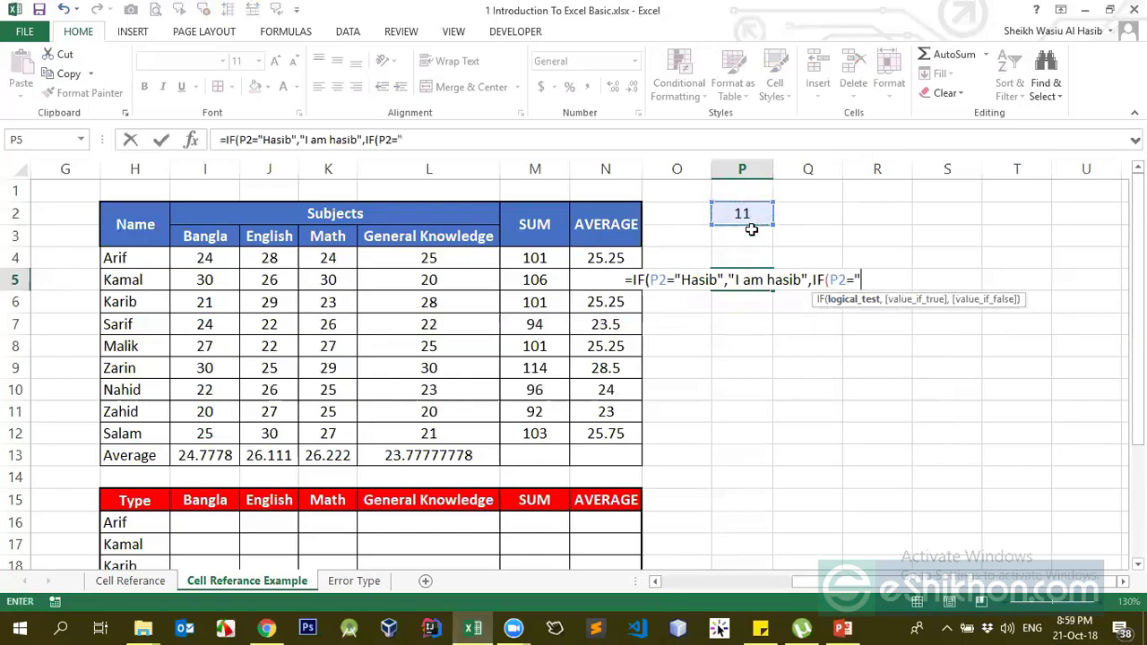
pyautogui.write('FAC"')
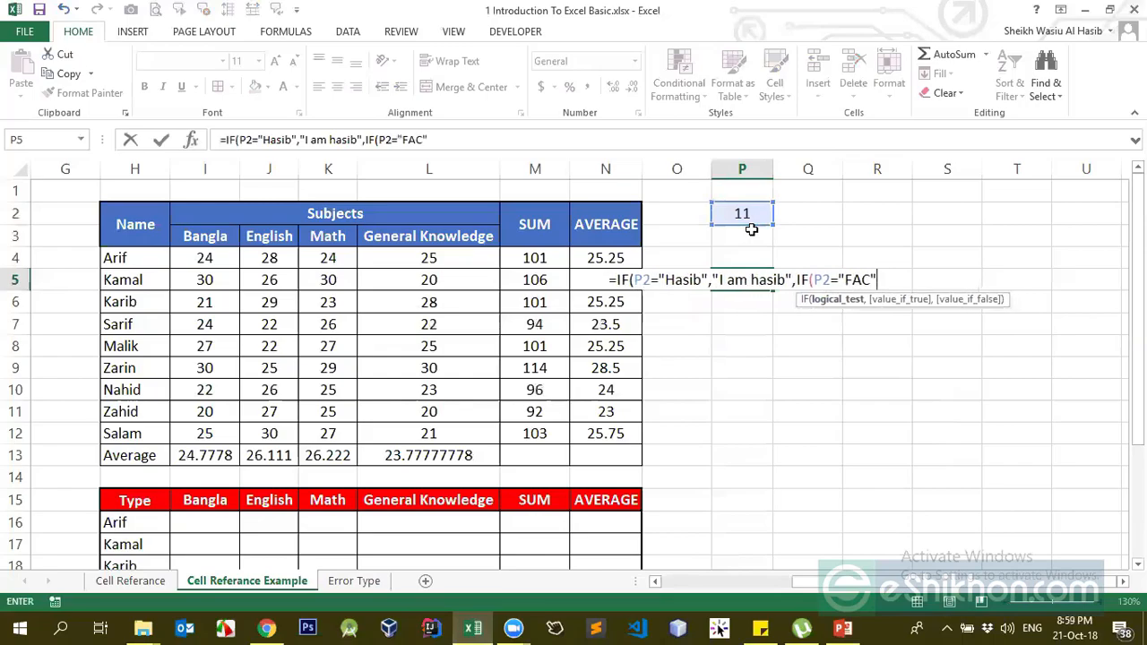
pyautogui.write(',"I am ')
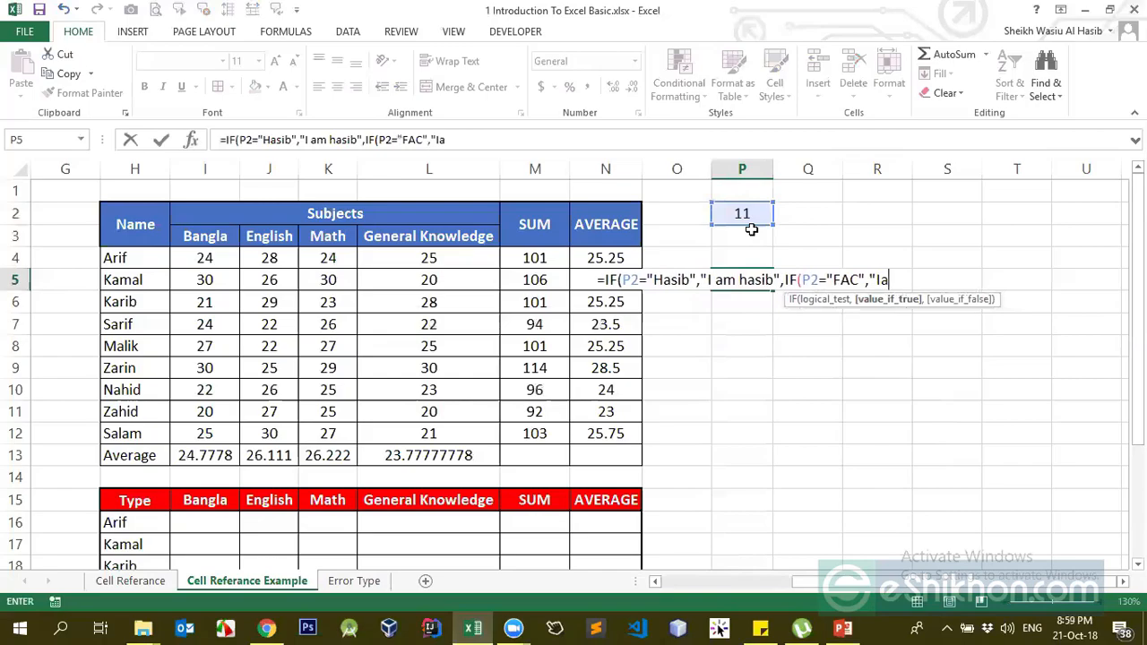
pyautogui.write('FAC')
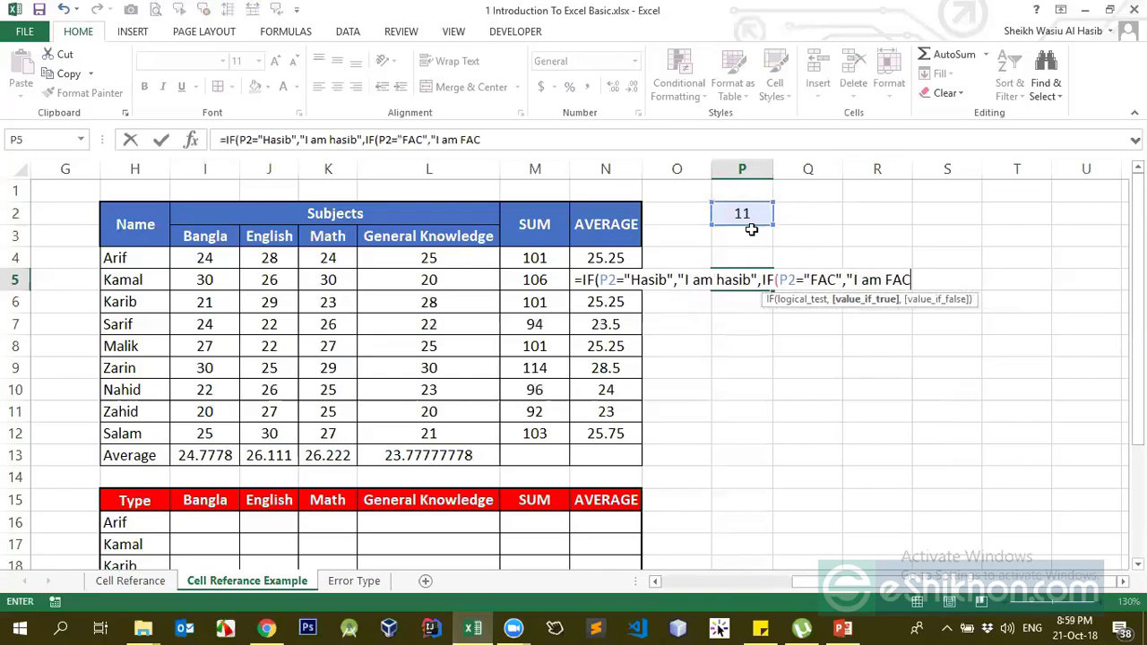
pyautogui.write('"')
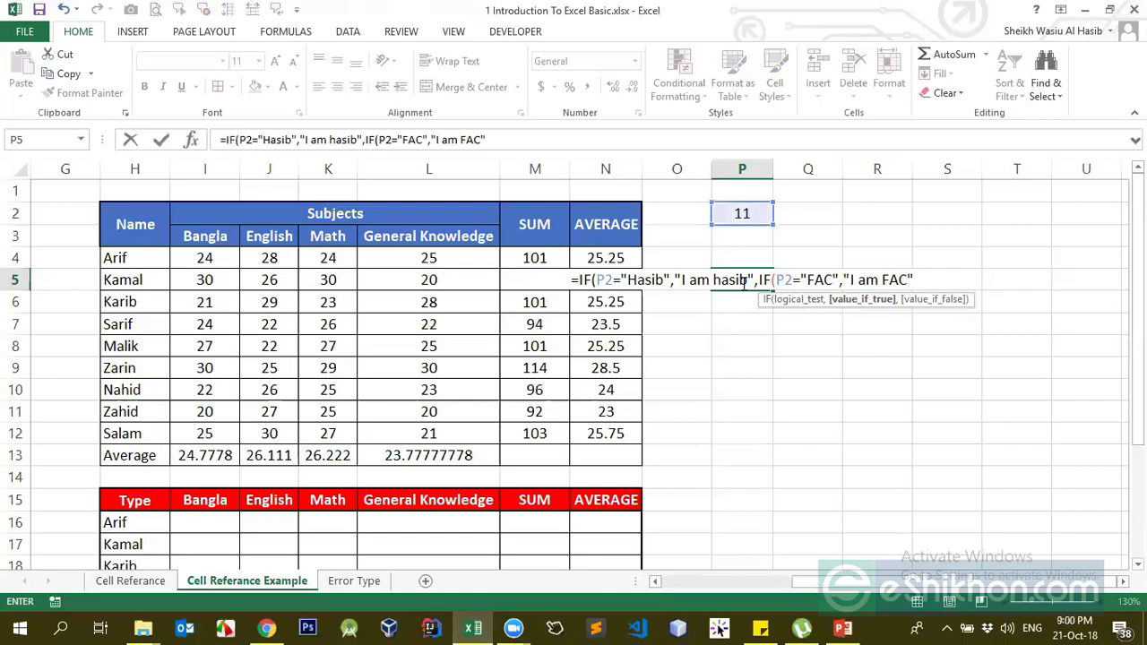
pyautogui.write(',')
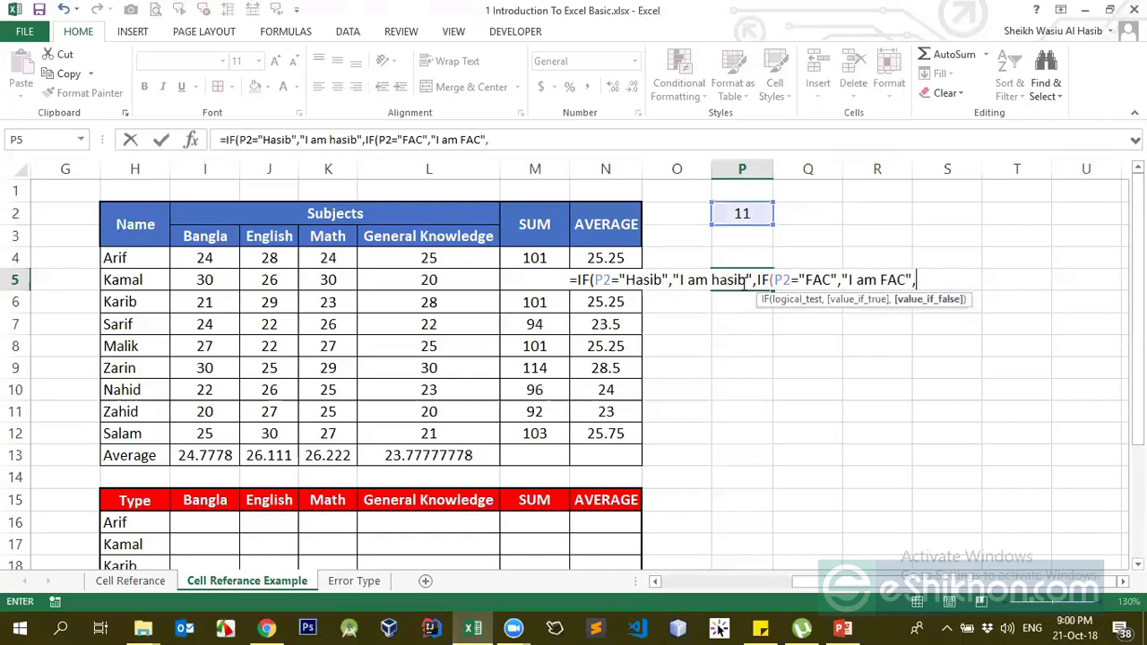
pyautogui.write('"I am')
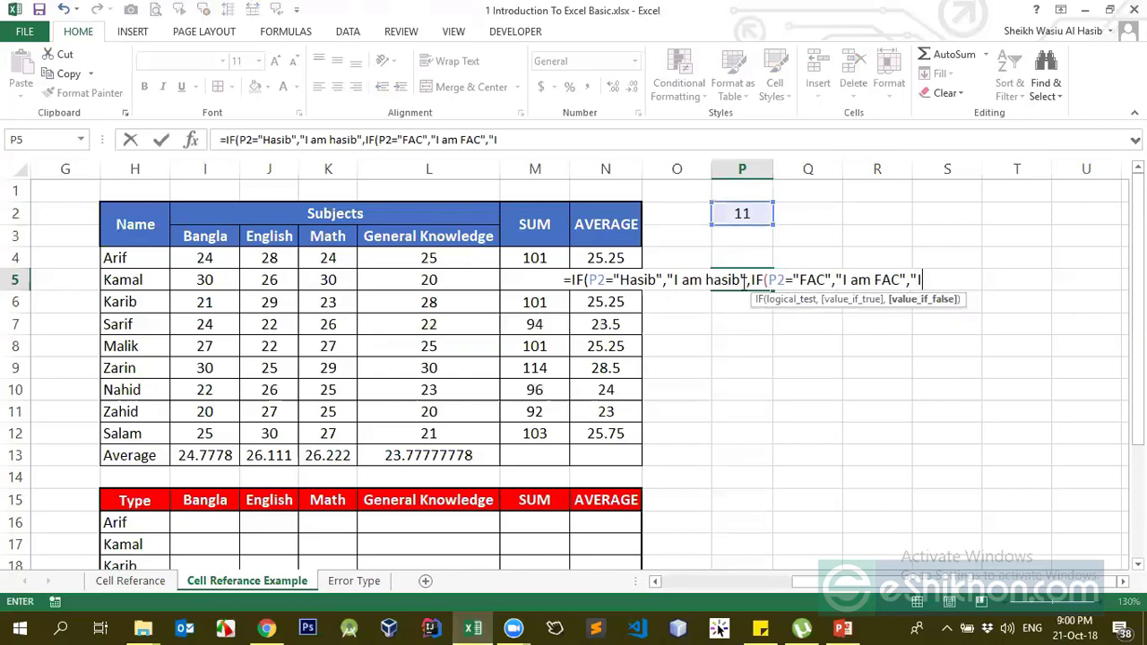
pyautogui.press('BackSpace')
pyautogui.press('BackSpace')
pyautogui.press('BackSpace')
pyautogui.press('BackSpace')
pyautogui.press('BackSpace')
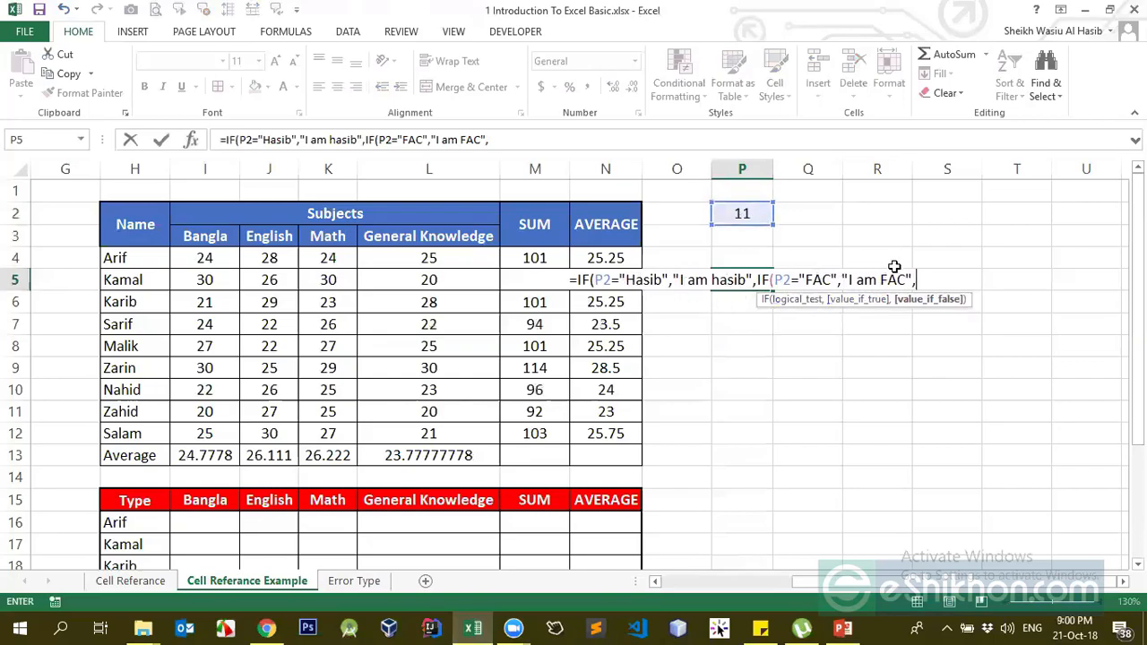
pyautogui.write('"')
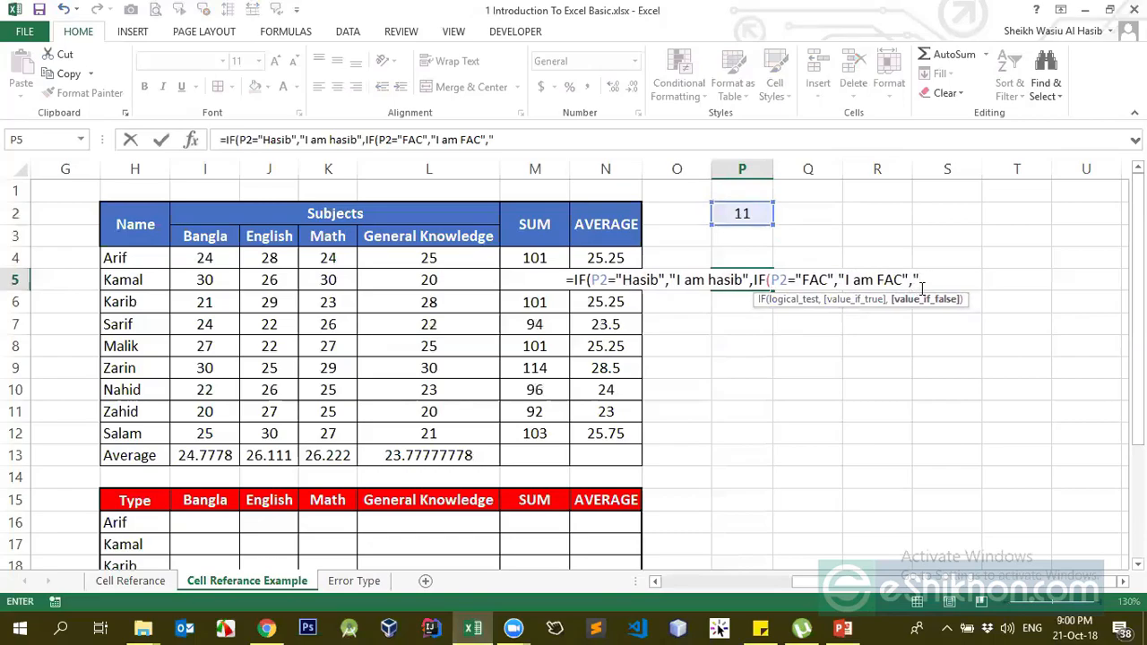
pyautogui.write('I am')
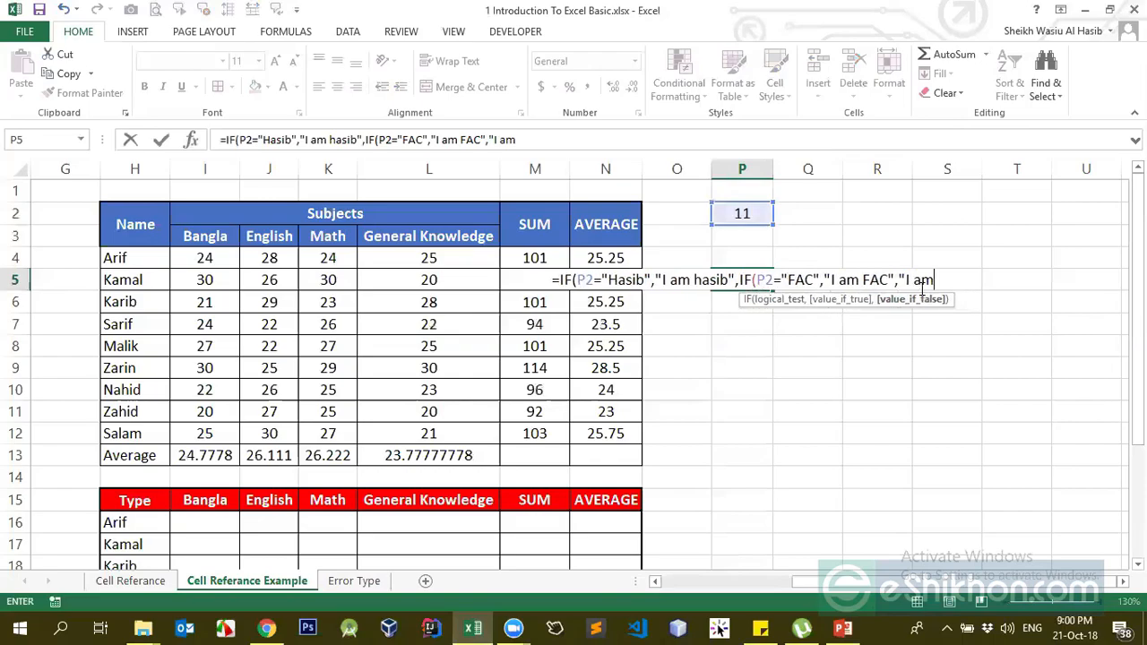
pyautogui.write(' not availab')
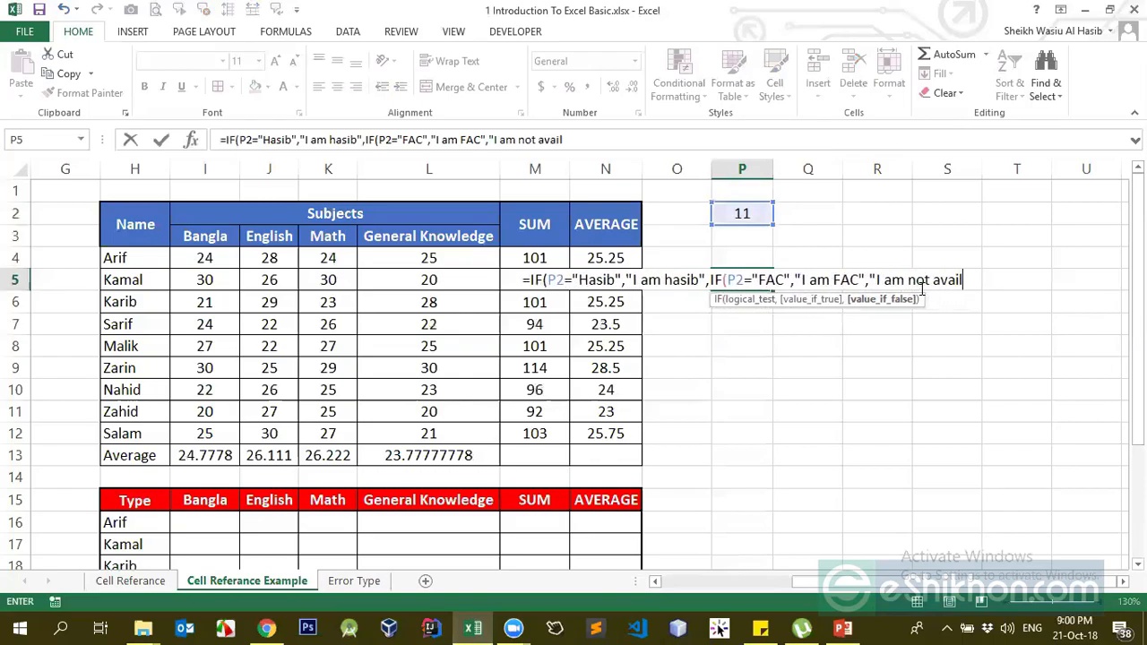
pyautogui.press('BackSpace')
pyautogui.press('BackSpace')
pyautogui.press('BackSpace')
pyautogui.press('BackSpace')
pyautogui.press('BackSpace')
pyautogui.press('BackSpace')
pyautogui.press('BackSpace')
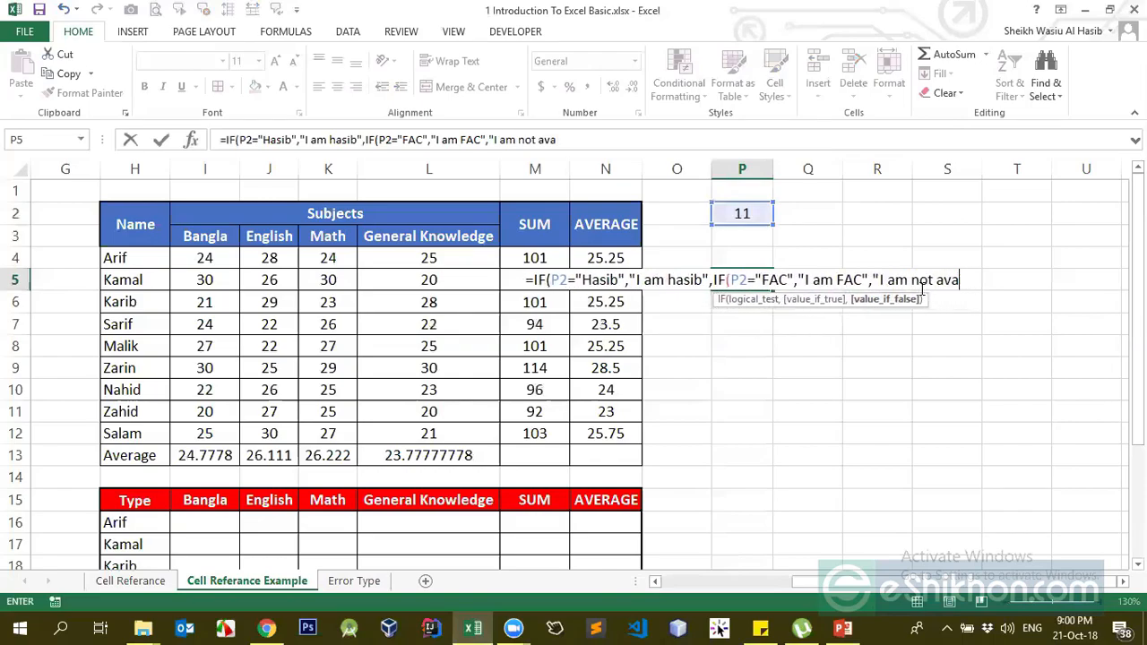
pyautogui.write('here"')
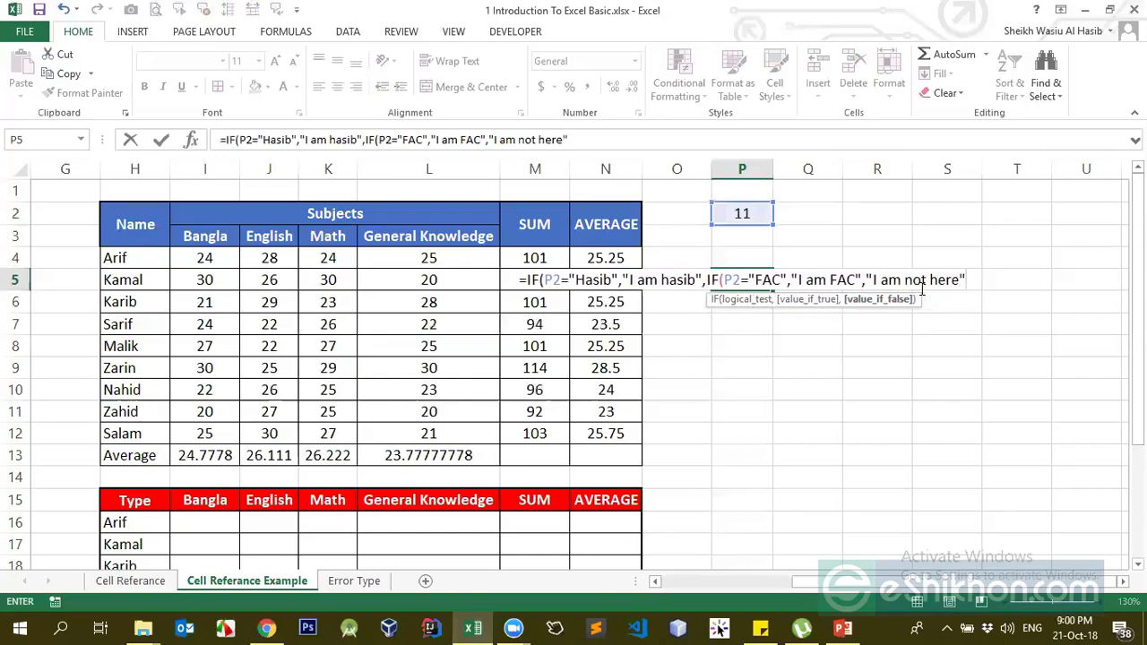
pyautogui.write(')')
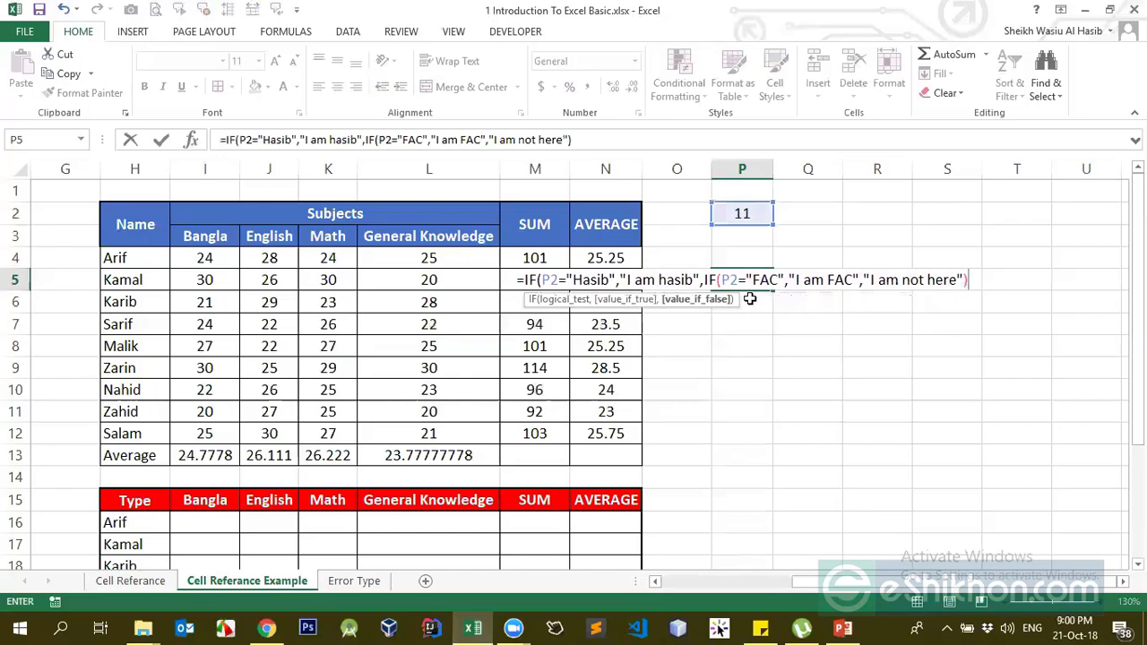
# - Check both IFs' arguments, add the final closing parenthesis and commit the formula
pyautogui.keyDown('shift'); pyautogui.click(717, 282); pyautogui.keyUp('shift')
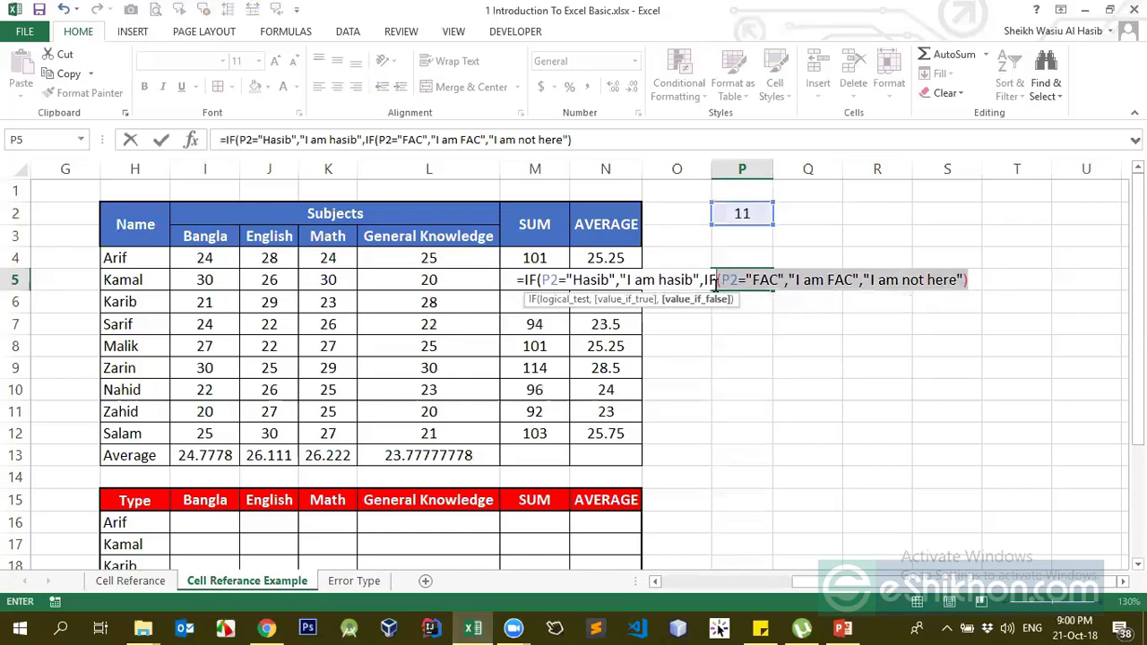
pyautogui.keyDown('shift'); pyautogui.click(541, 280); pyautogui.keyUp('shift')
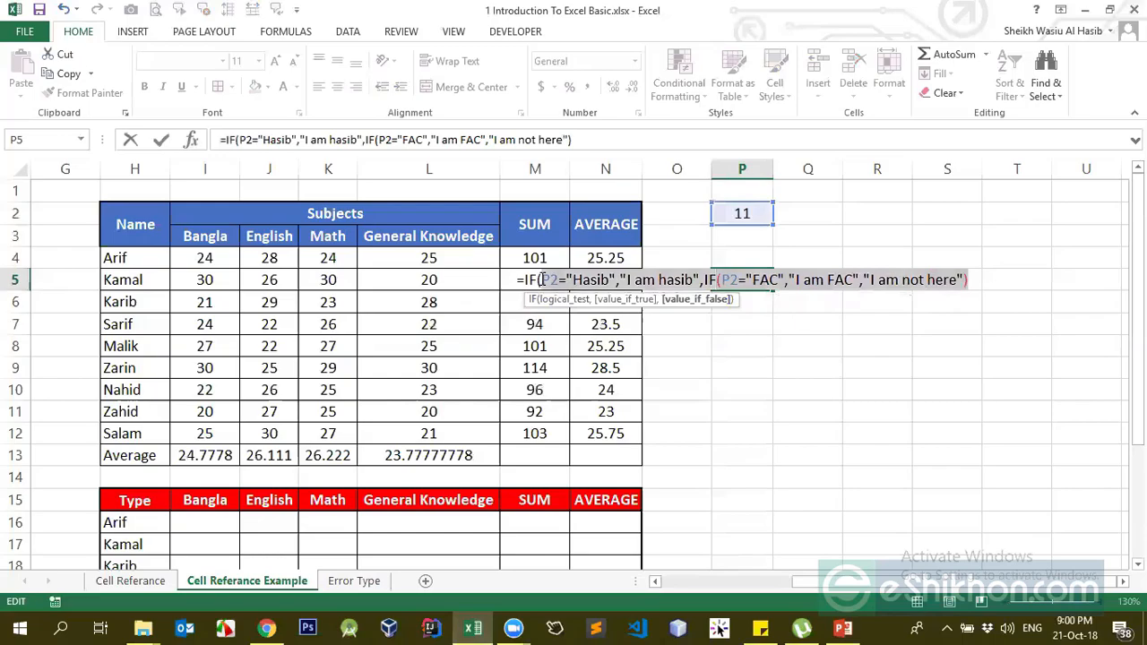
pyautogui.click(972, 281)
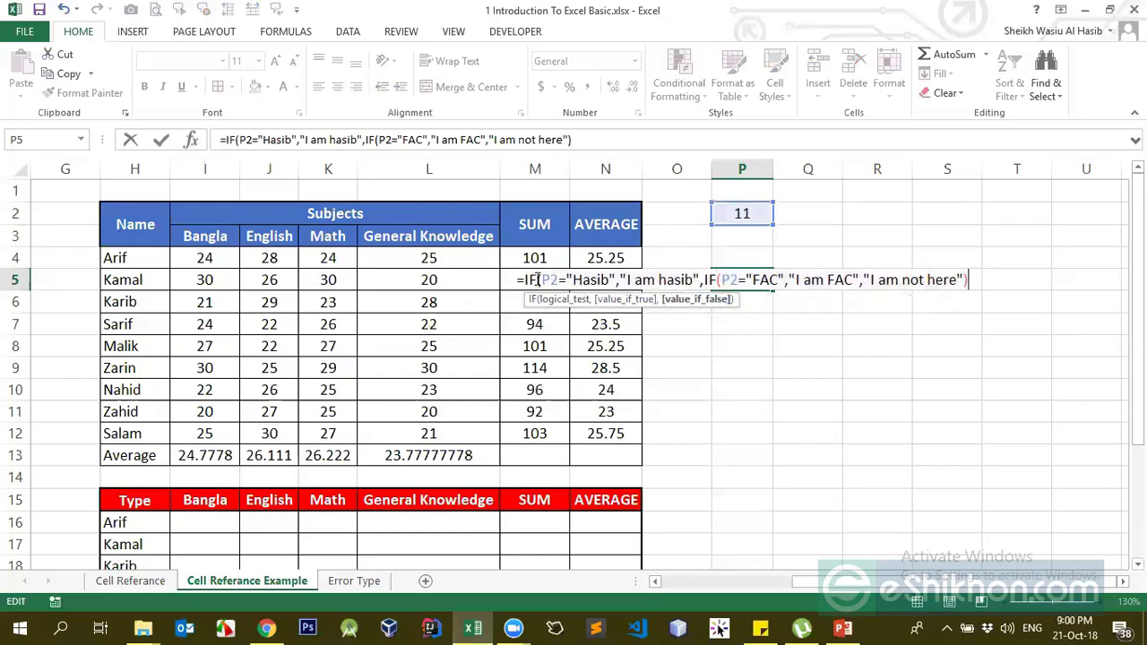
pyautogui.write(')')
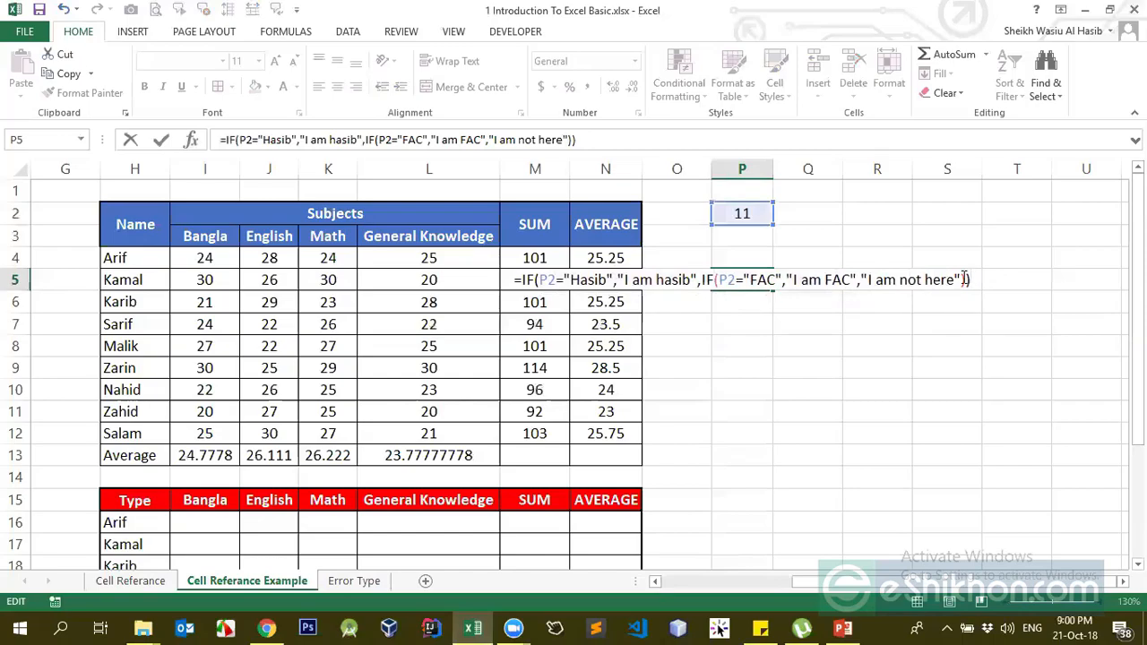
pyautogui.press('Return')
# - Autofit column P and test P2 with 2312 and then FAC
pyautogui.press('Up')
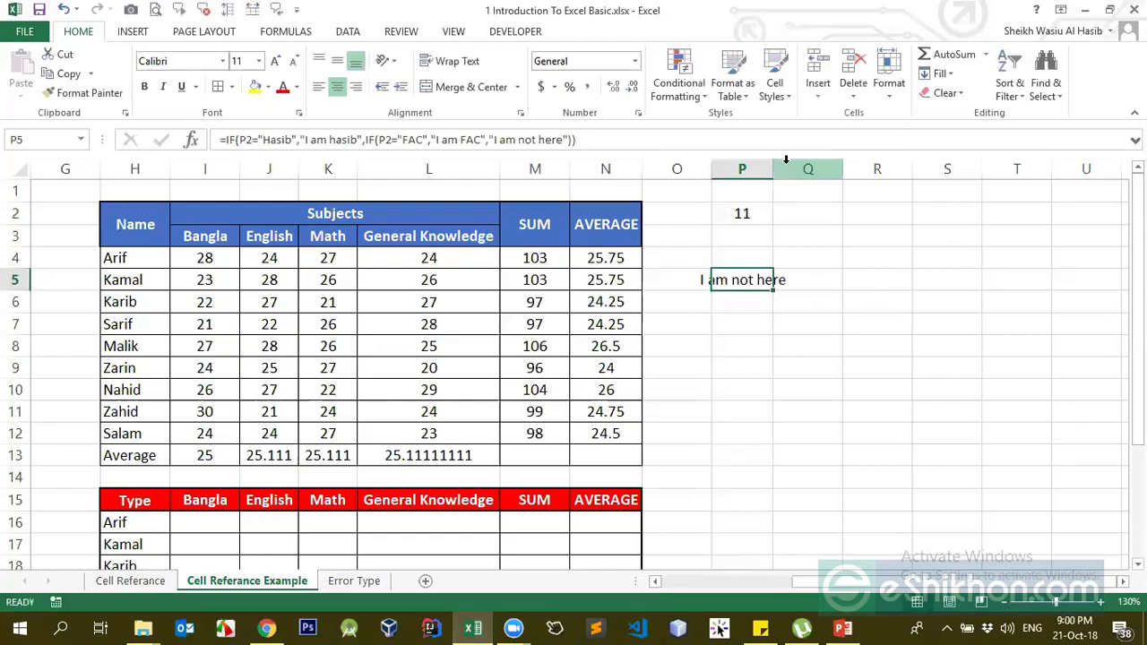
pyautogui.doubleClick(766, 166)
pyautogui.click(775, 219)
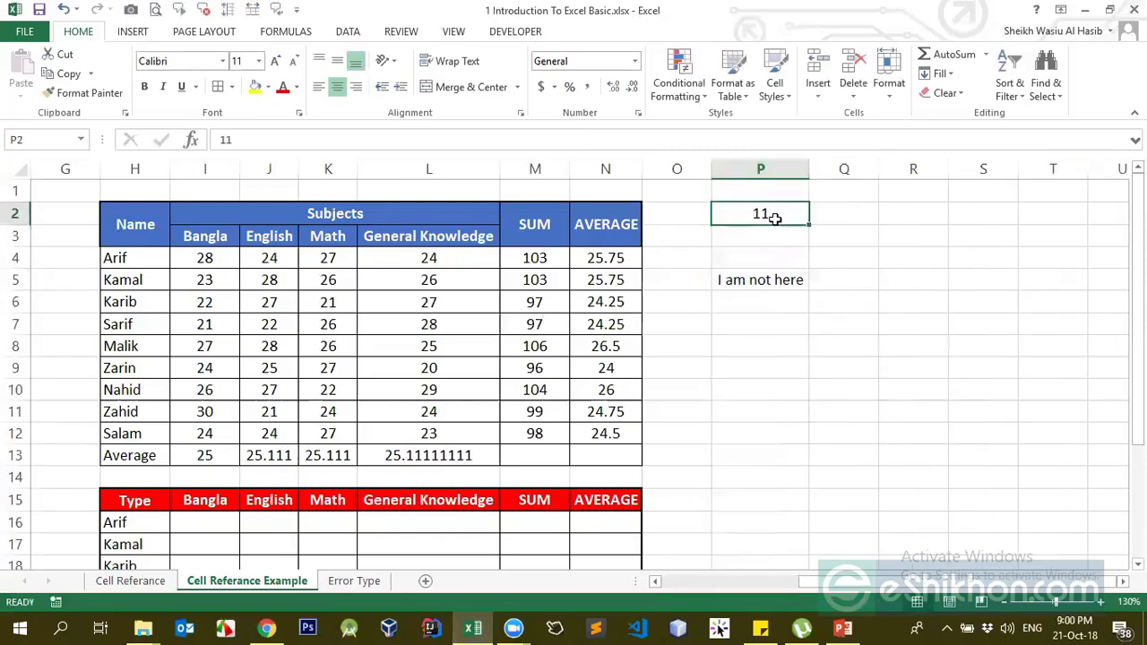
pyautogui.write('2312')
pyautogui.press('Return')
pyautogui.click(775, 219)
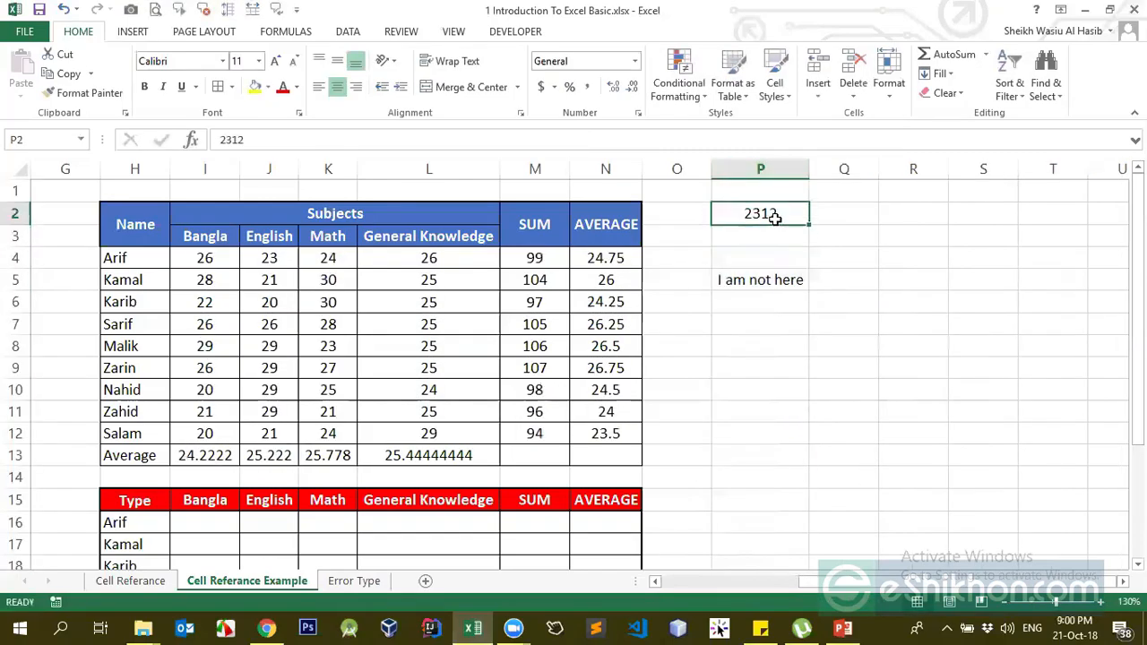
pyautogui.write('FAC')
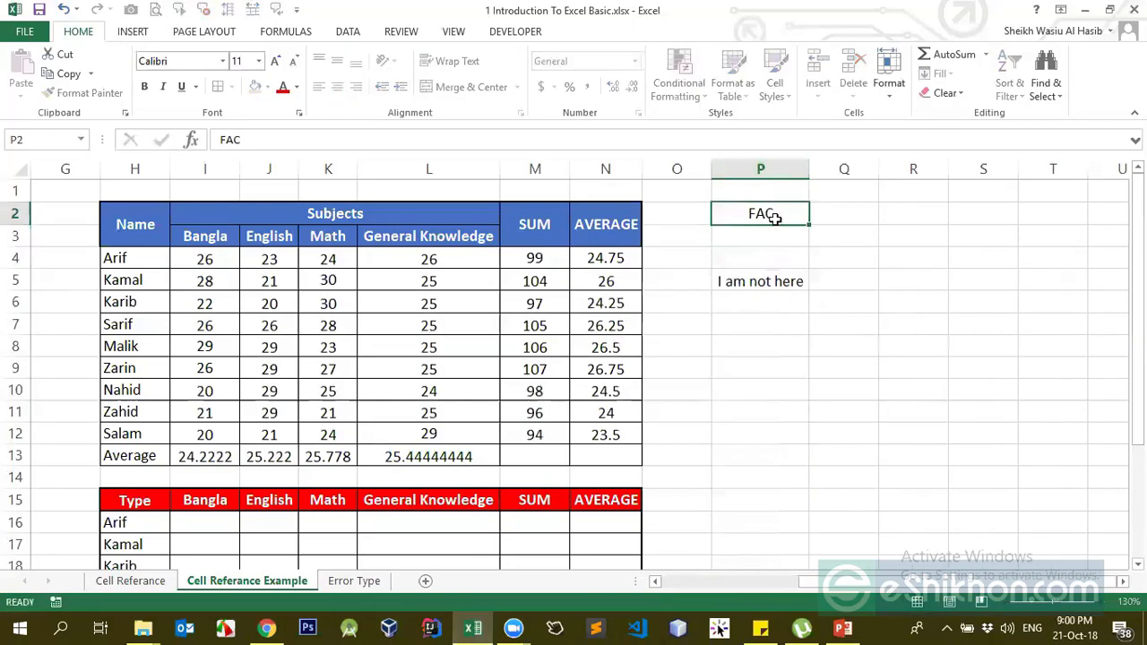
pyautogui.press('Return')
# - Enter the matching name in P2, check P5's greeting, then open the meeting controls window
pyautogui.click(775, 218)
pyautogui.write('Hasib')
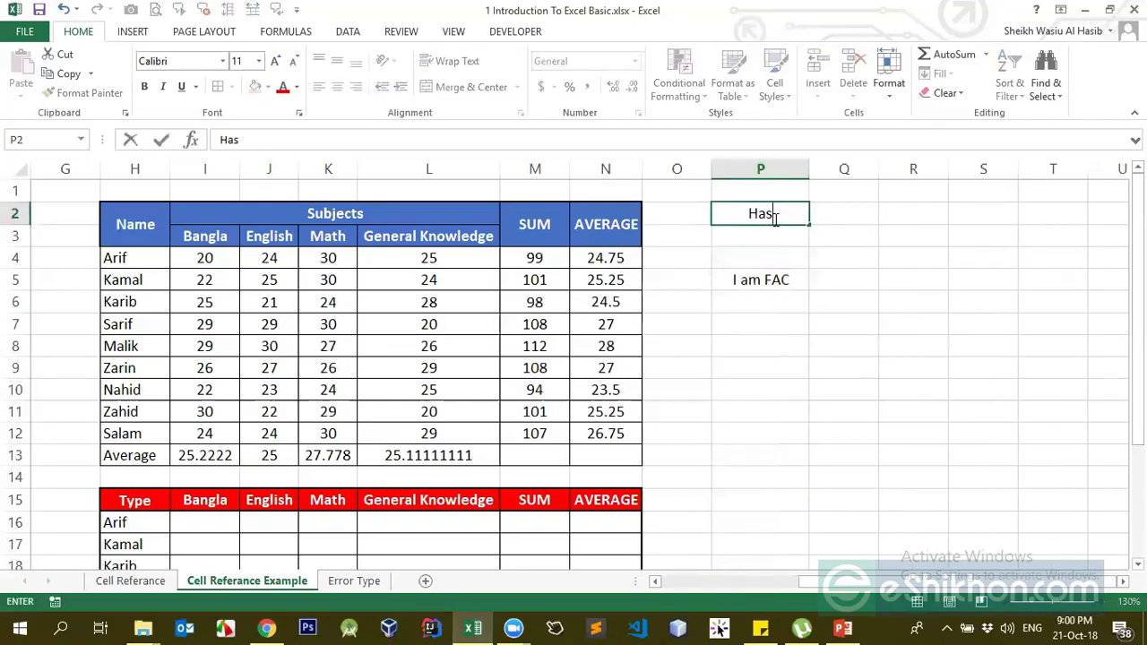
pyautogui.press('Return')
pyautogui.press('Down')
pyautogui.press('Down')
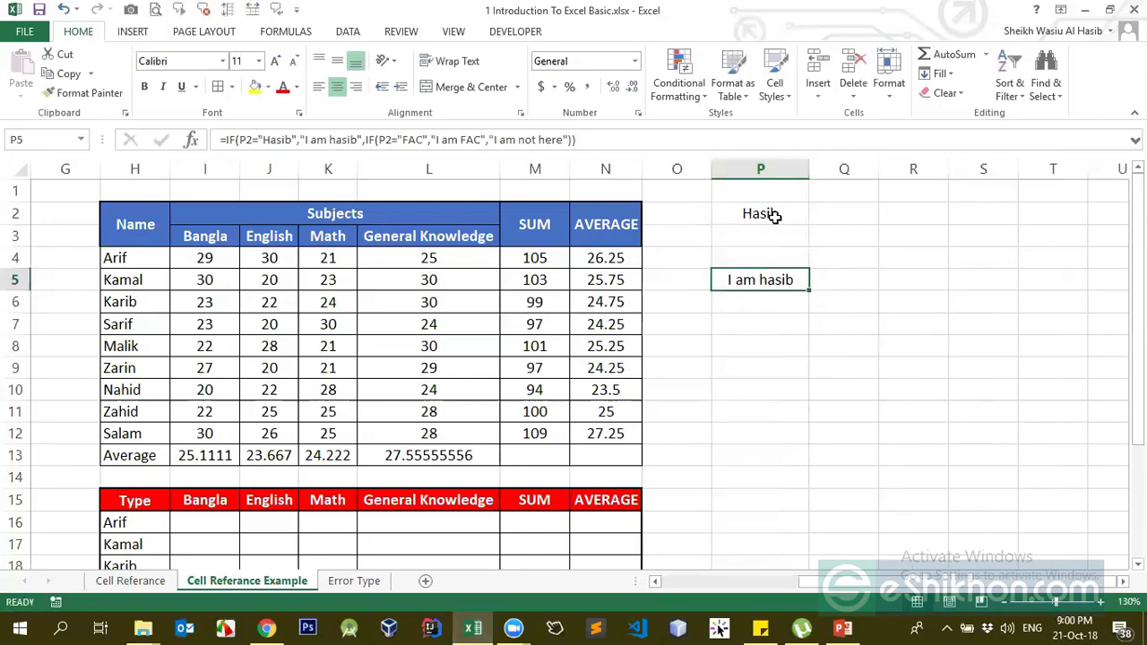
pyautogui.click(774, 217)
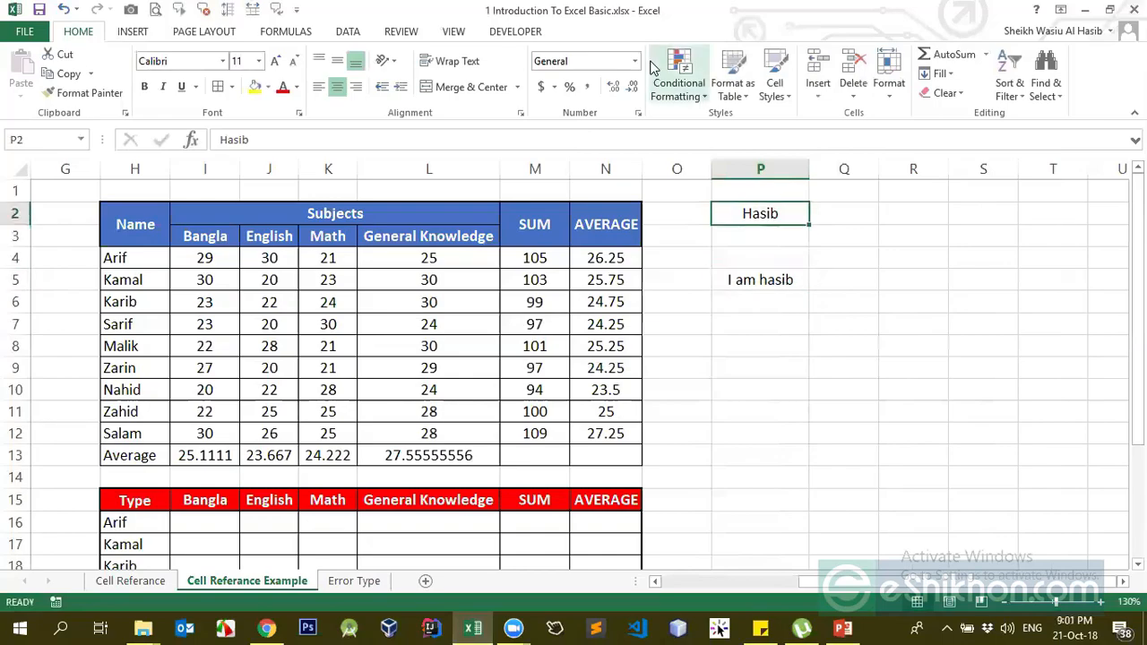
pyautogui.click(514, 626)
pyautogui.click(583, 575)
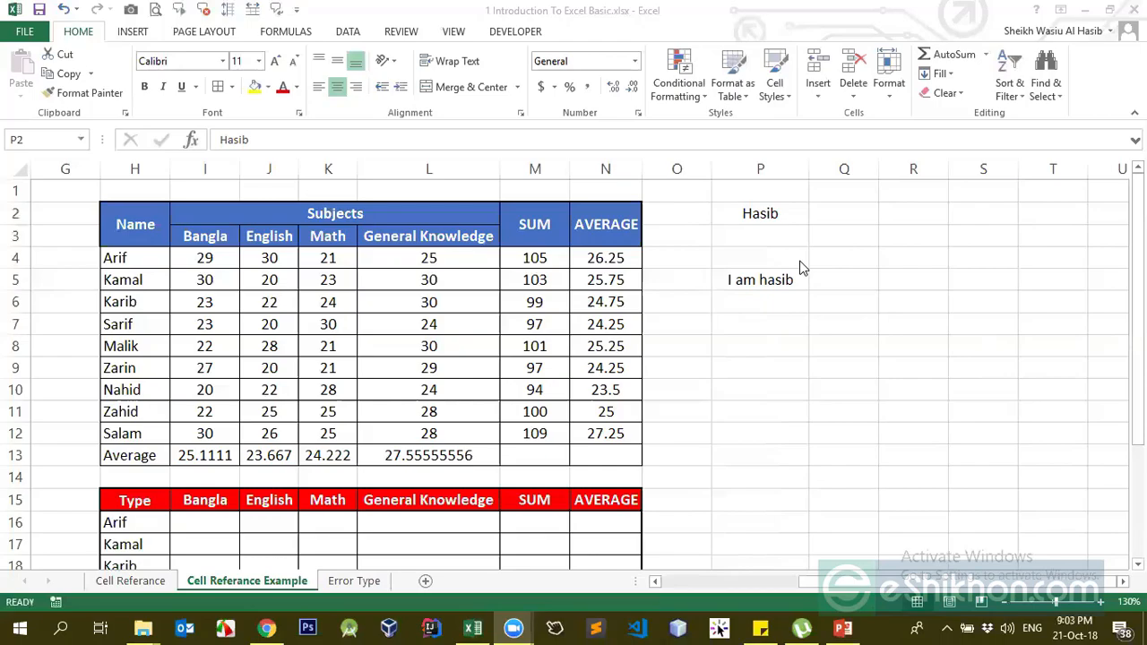
# - Clear all of column P, removing P2's test value and P5's IF formula
pyautogui.click(769, 167)
pyautogui.press('Delete')
pyautogui.click(677, 280)
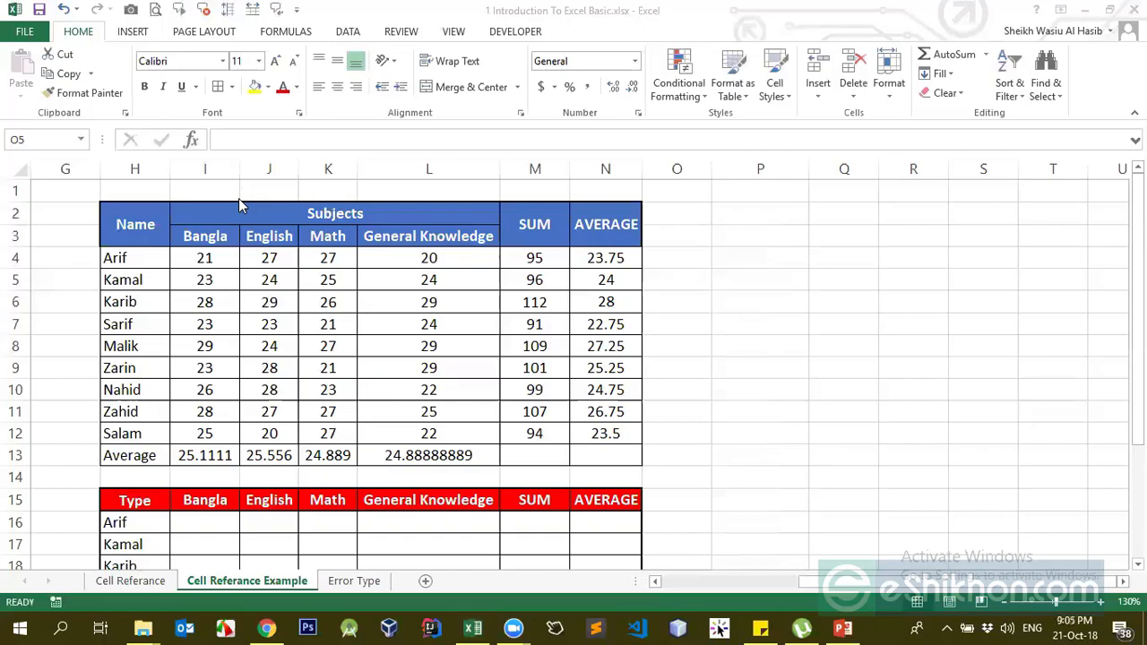
pyautogui.click(1075, 627)
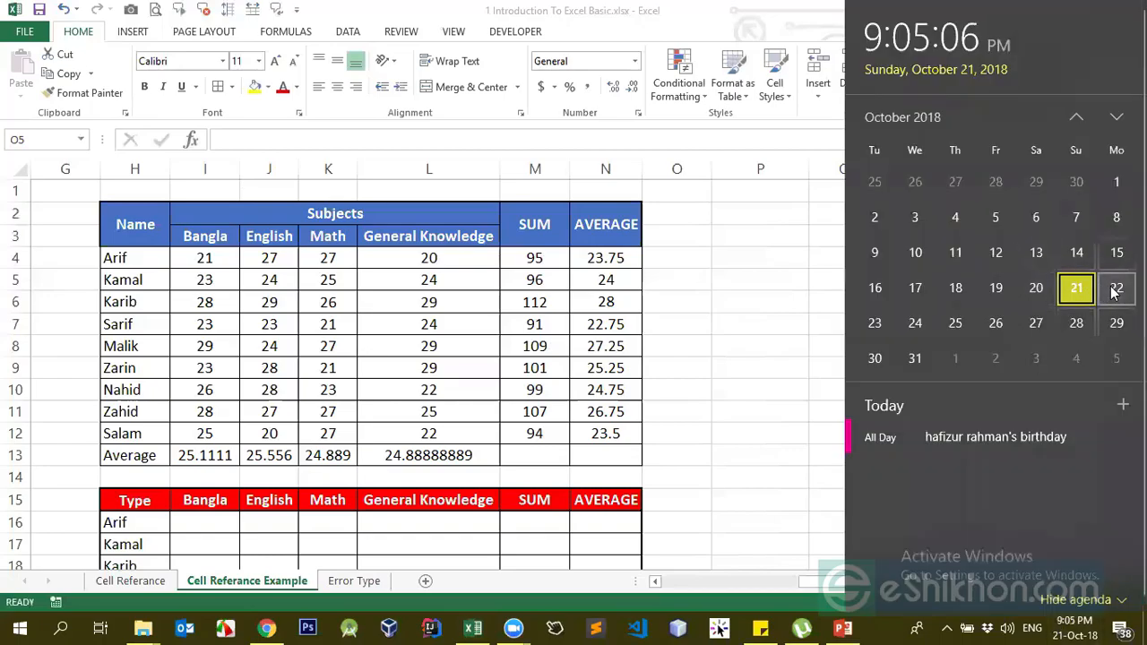
pyautogui.click(697, 349)
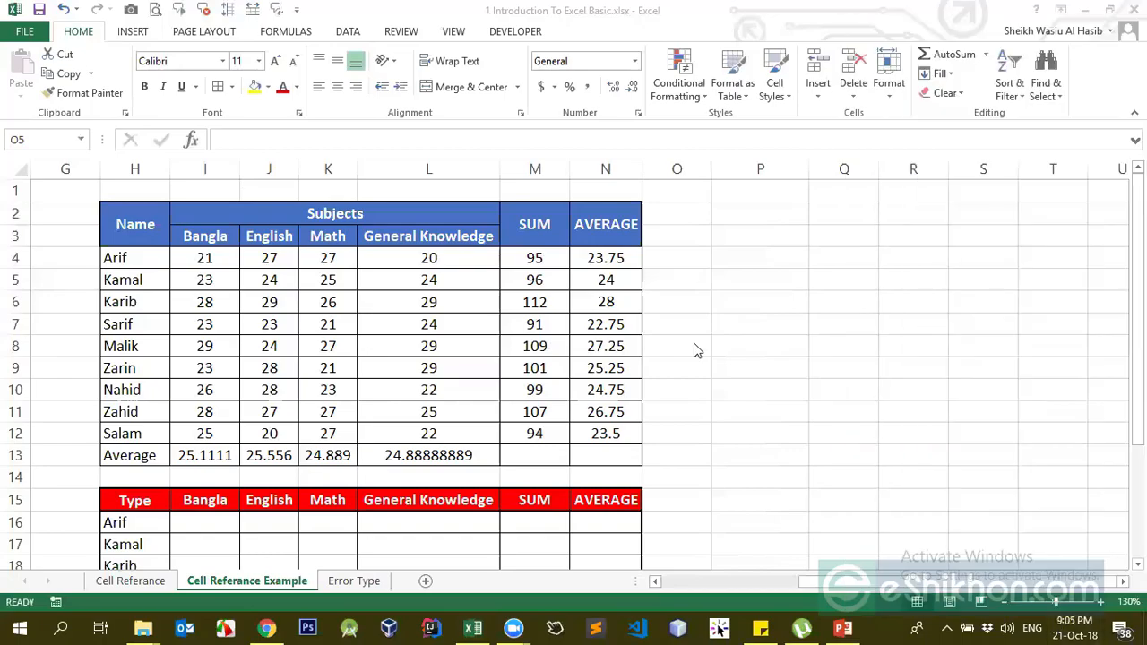